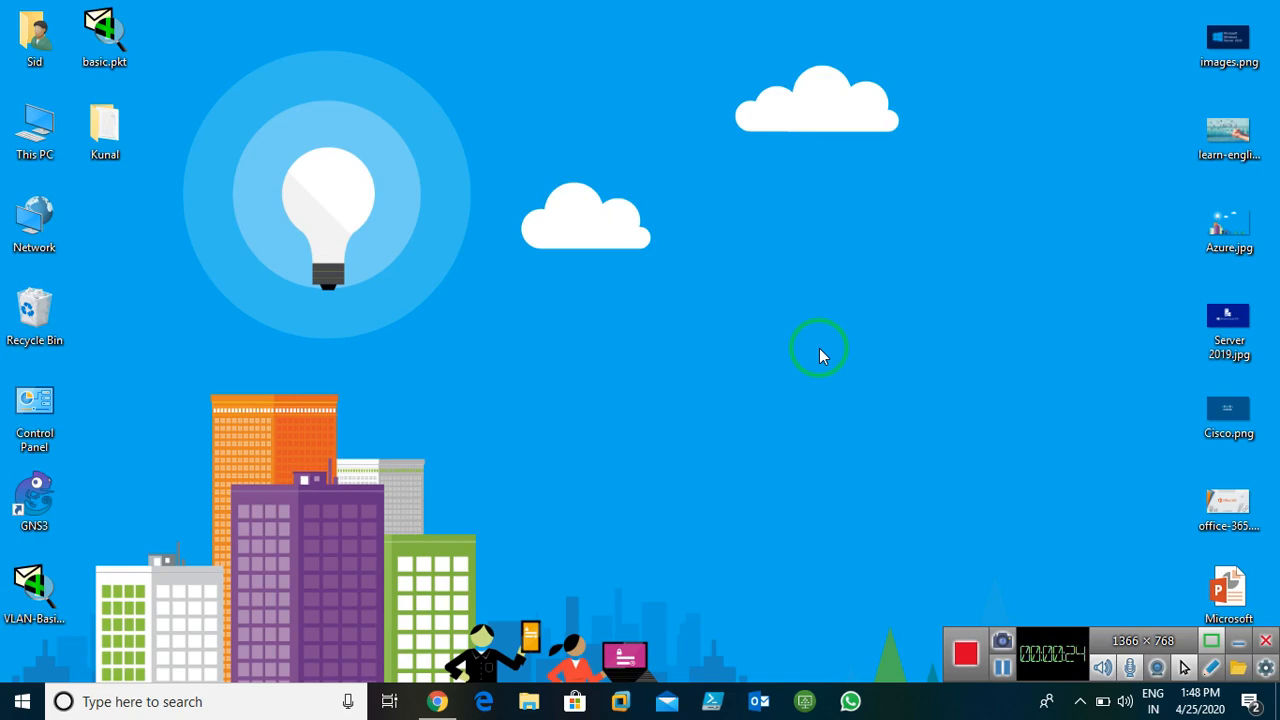
# Run MSPAINT from the Run box to open Paint with a blank canvas
pyautogui.press('super+r')
pyautogui.press('Return')
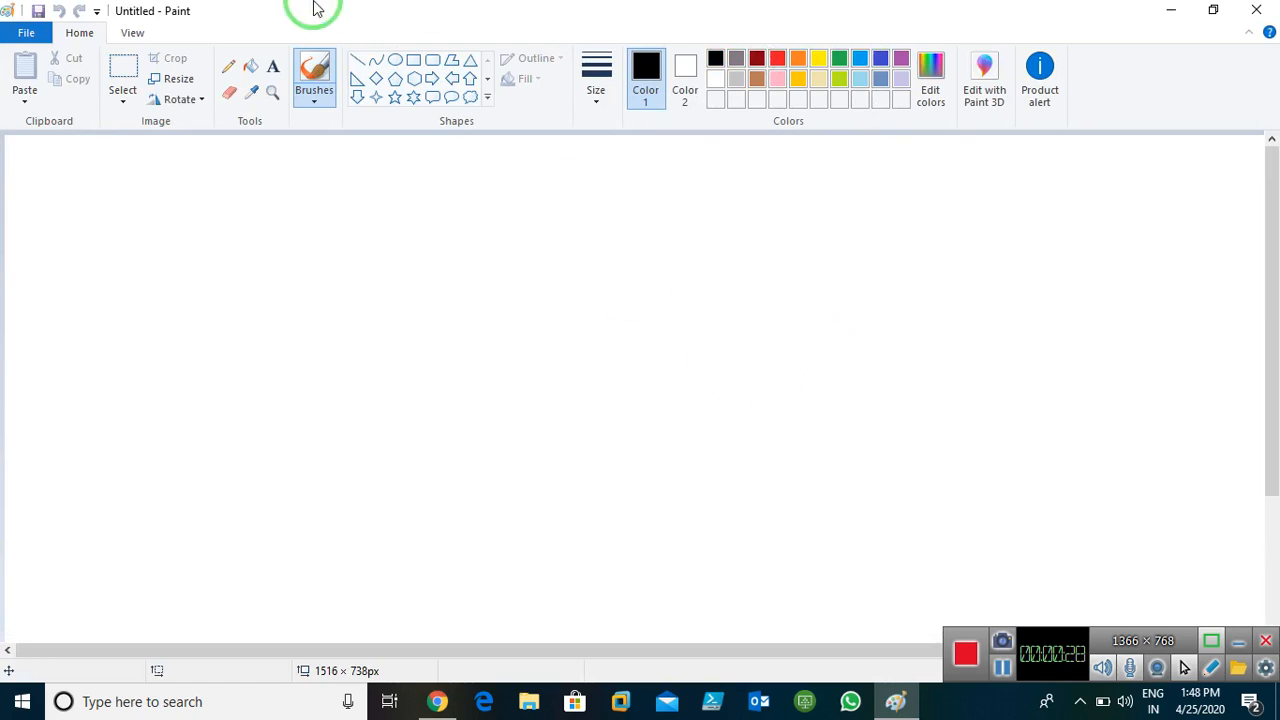
# Draw two side-by-side rectangles near the top of the canvas
pyautogui.click(412, 60)
pyautogui.moveTo(195, 166)
pyautogui.mouseDown()
pyautogui.moveTo(351, 271)
pyautogui.moveTo(394, 277)
pyautogui.mouseUp()
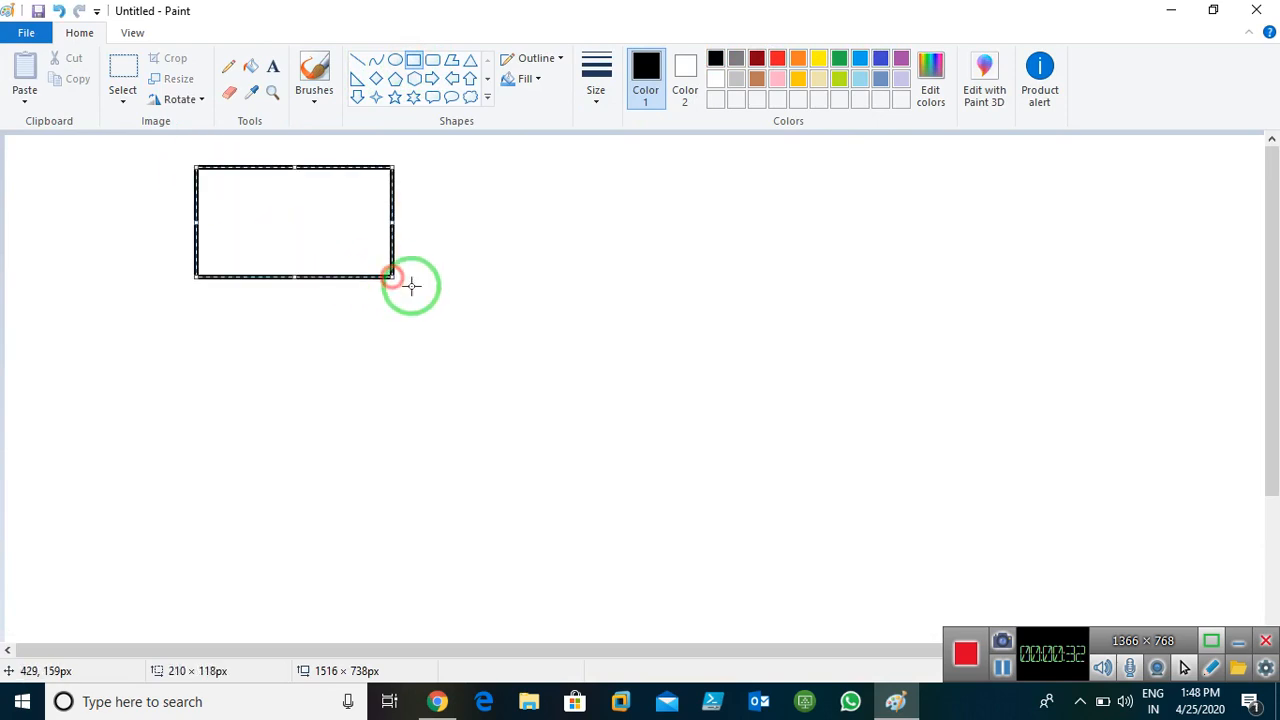
pyautogui.moveTo(708, 167)
pyautogui.mouseDown()
pyautogui.moveTo(929, 286)
pyautogui.moveTo(965, 287)
pyautogui.mouseUp()
pyautogui.click(517, 355)
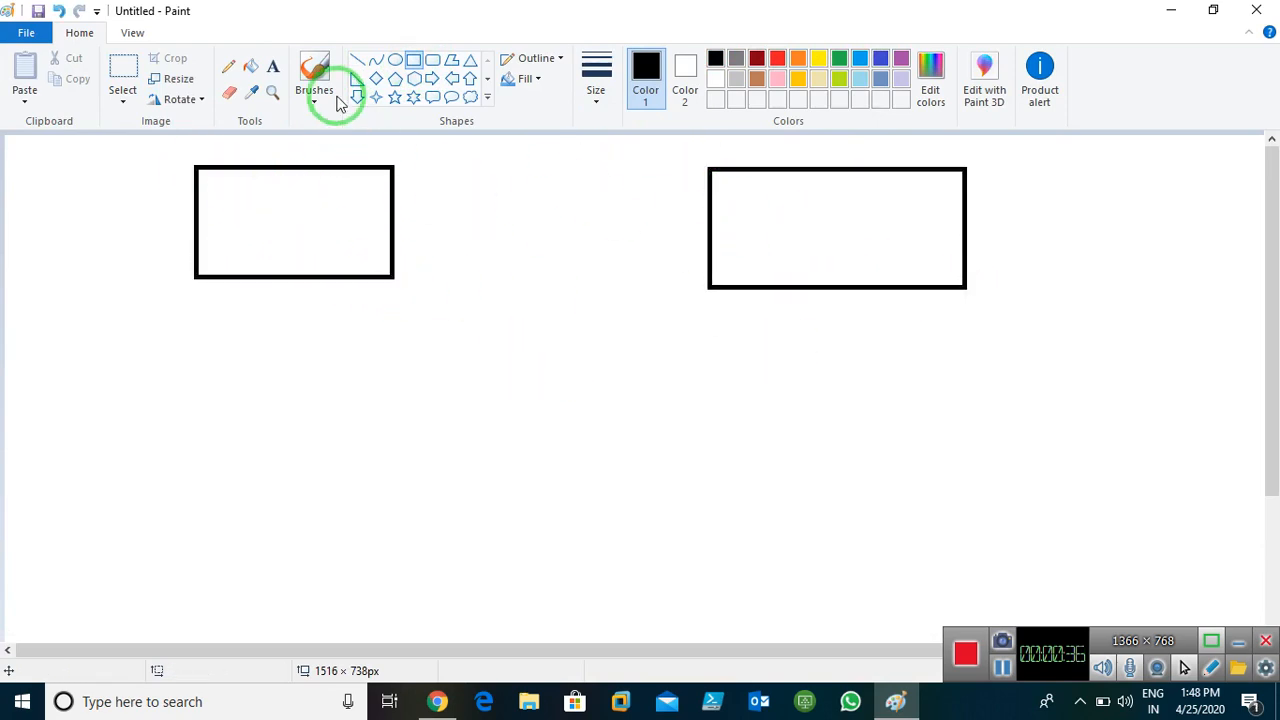
# Label the left box 'east us' and the right box 'west us'
pyautogui.click(274, 72)
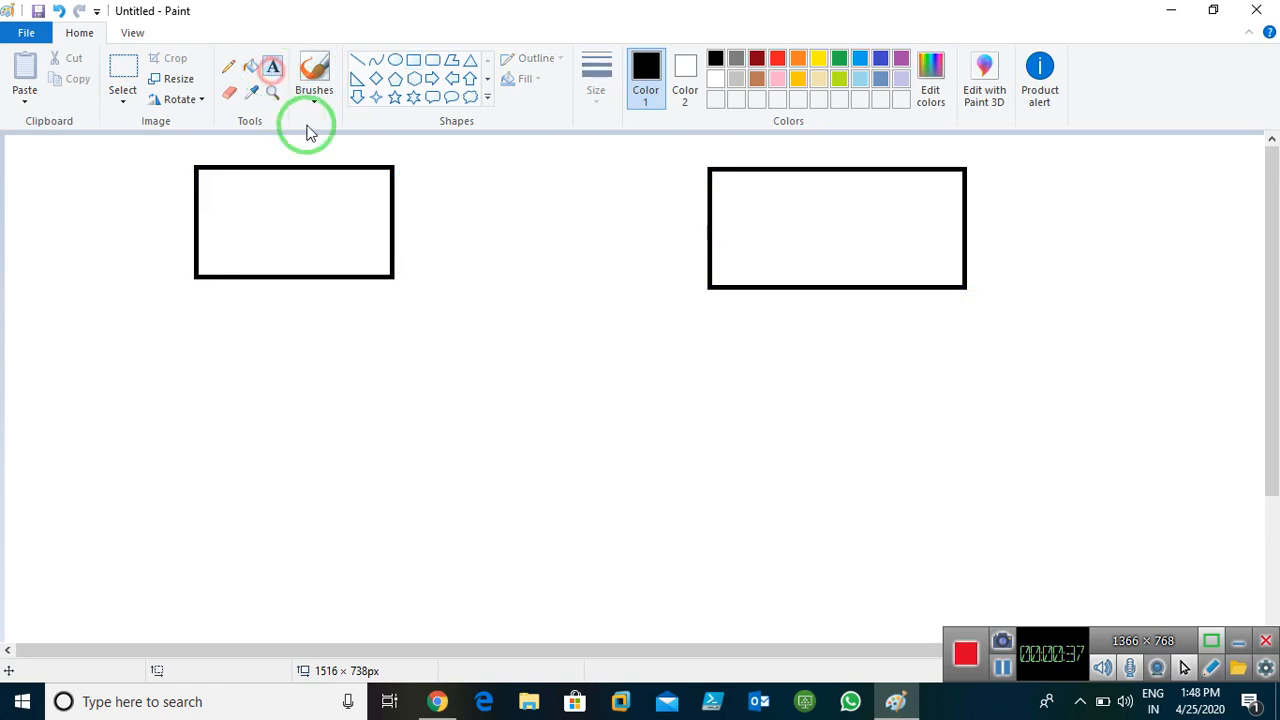
pyautogui.click(218, 151)
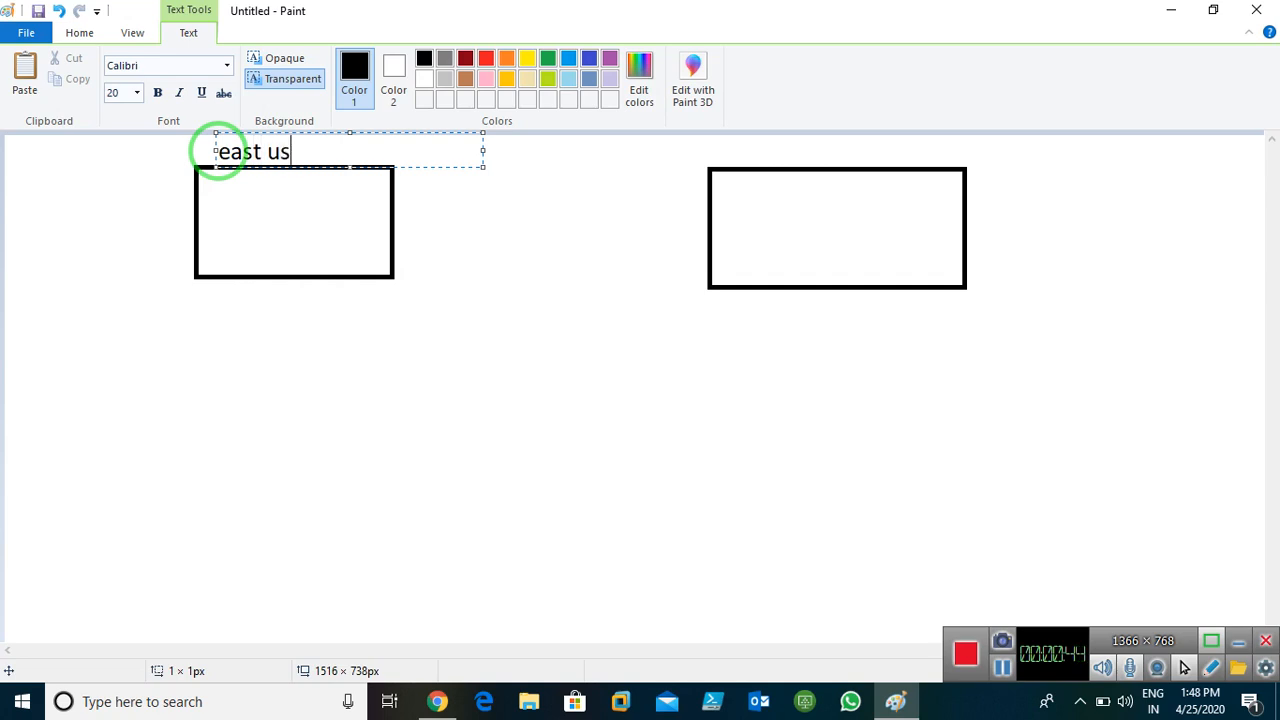
pyautogui.click(757, 152)
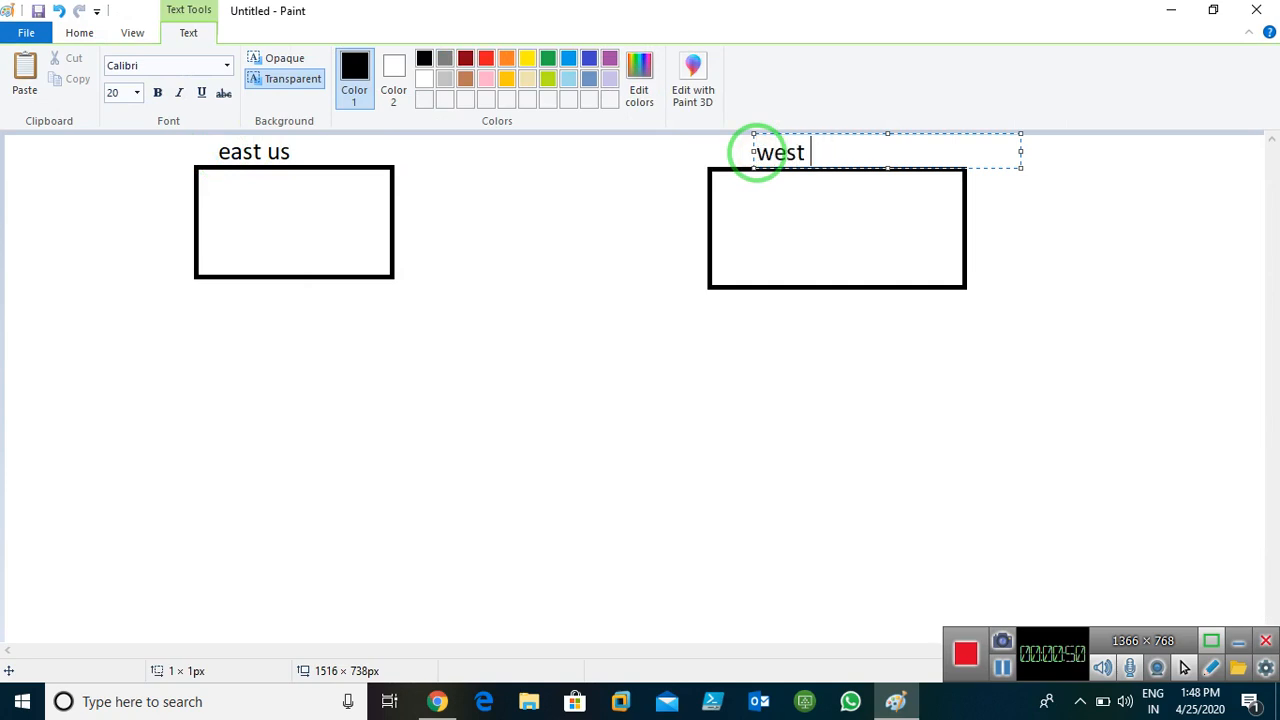
pyautogui.click(540, 340)
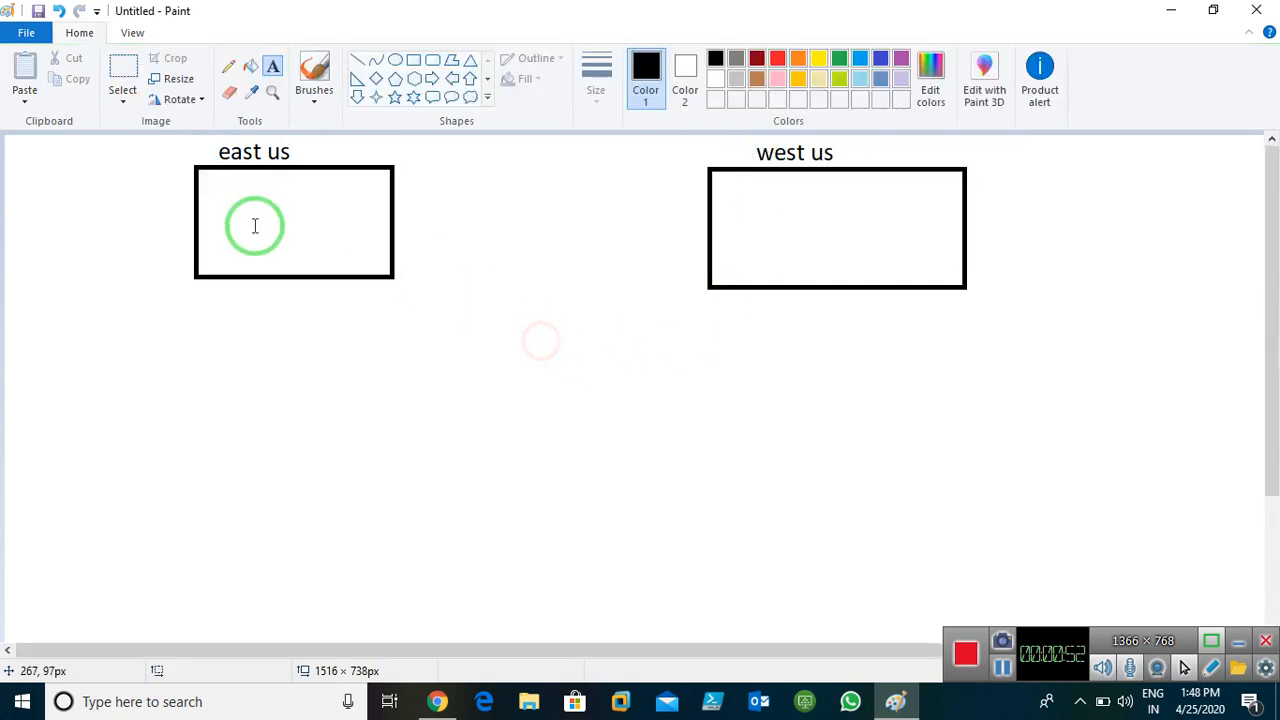
# Draw an inner rectangle inside both the east us and west us boxes
pyautogui.click(413, 59)
pyautogui.moveTo(221, 188); pyautogui.dragTo(364, 250)
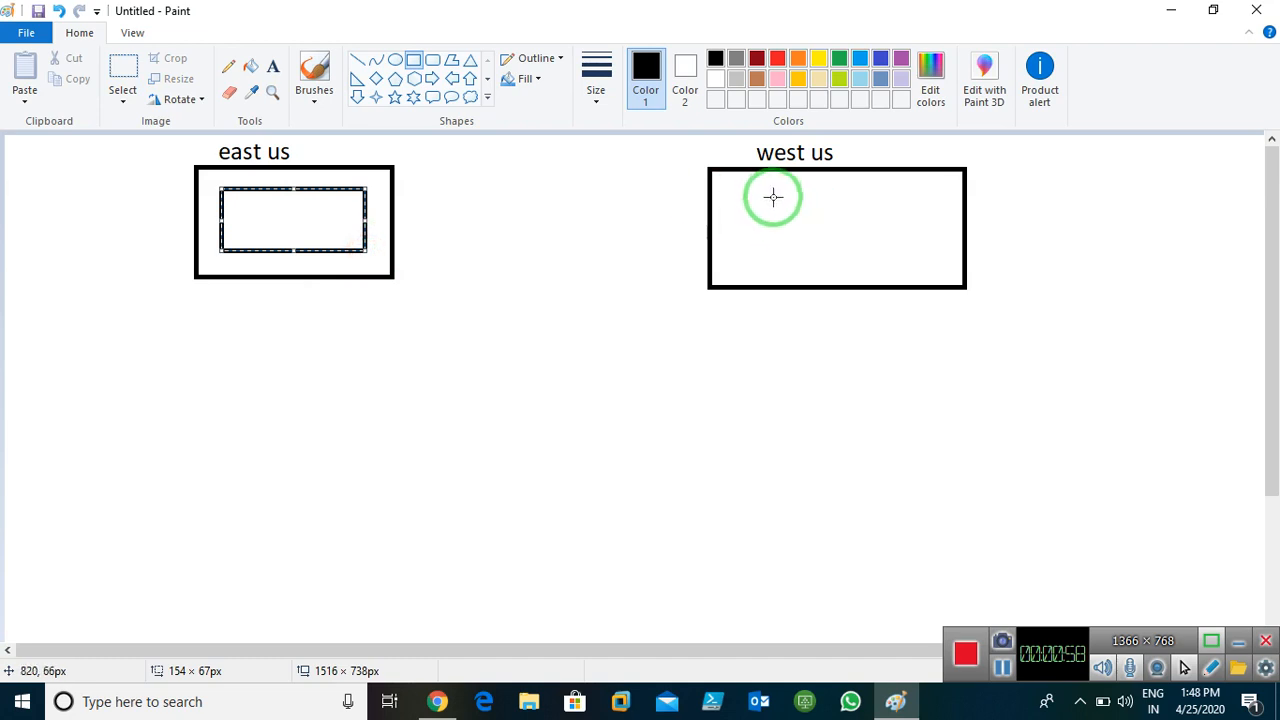
pyautogui.moveTo(748, 189); pyautogui.dragTo(928, 261)
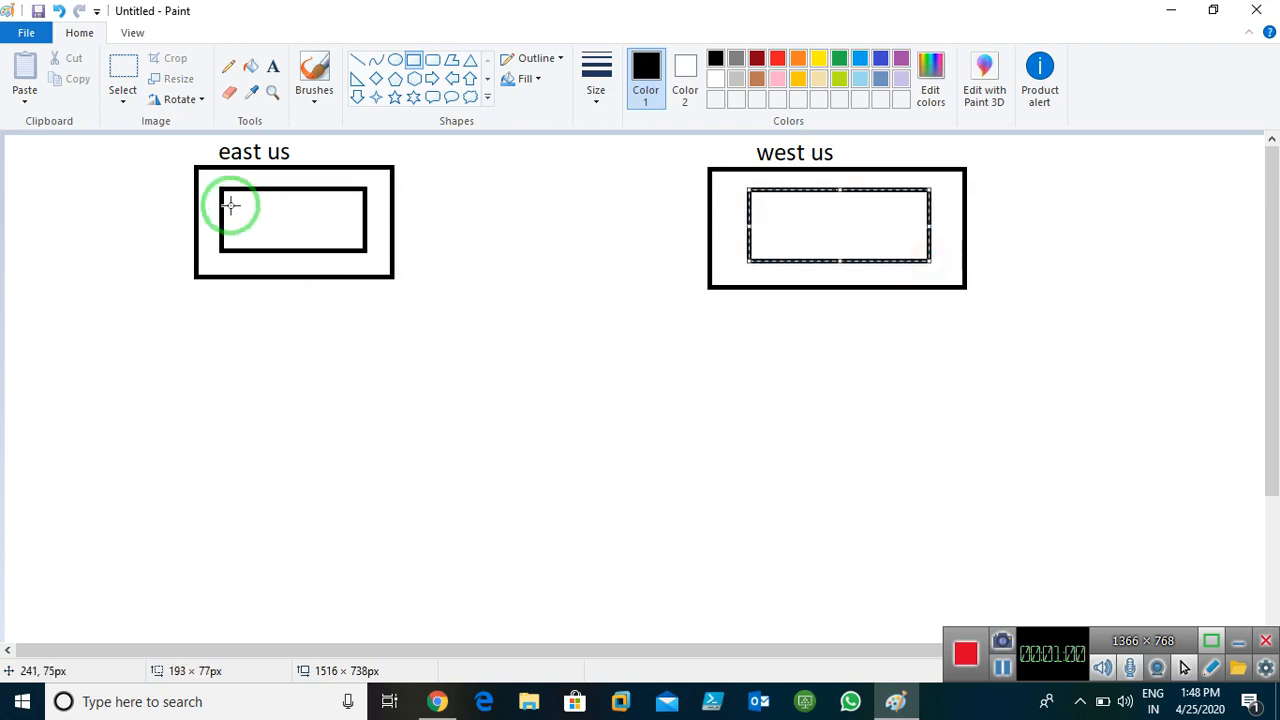
# Add an 'RG1' label at the top of both outer boxes
pyautogui.click(274, 72)
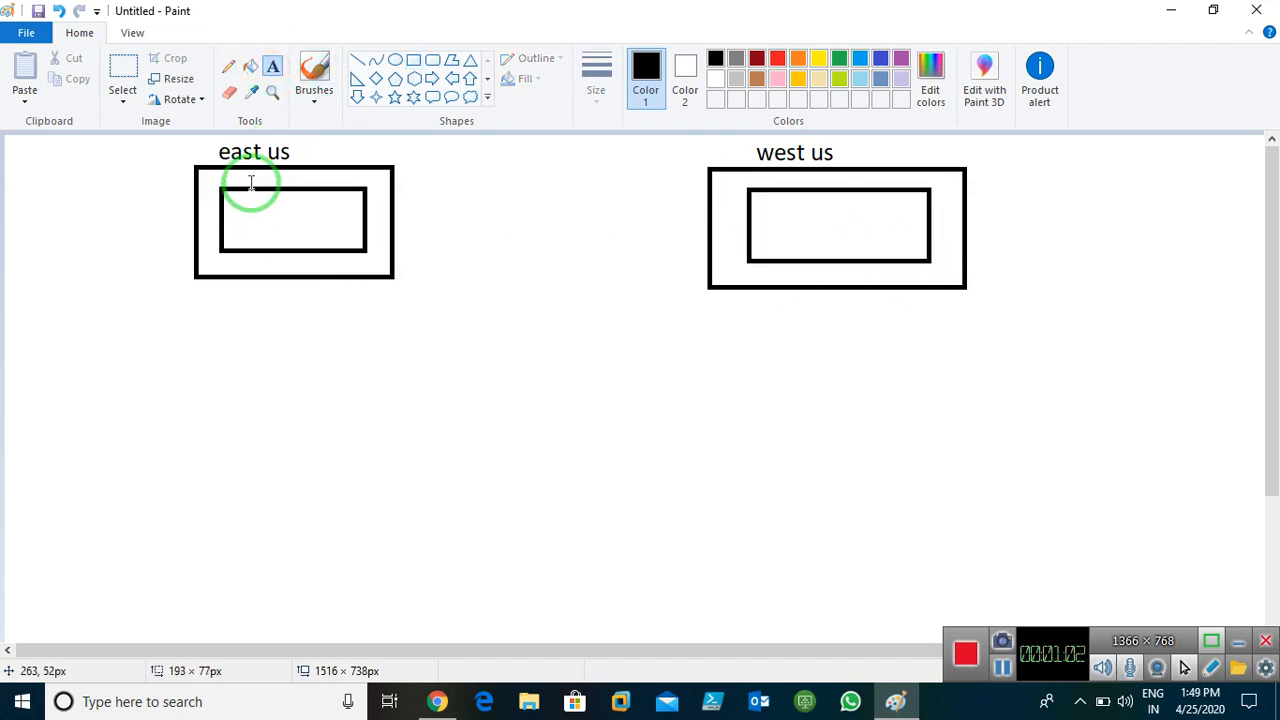
pyautogui.click(246, 160)
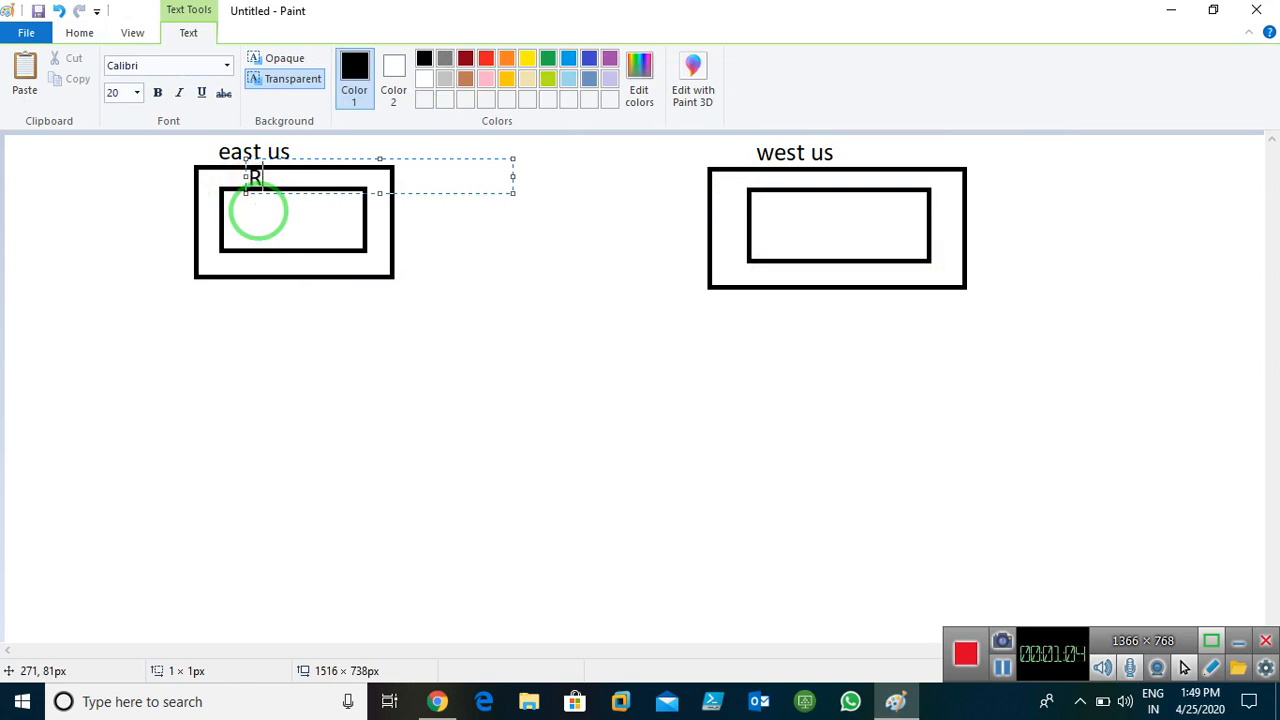
pyautogui.write('RG1')
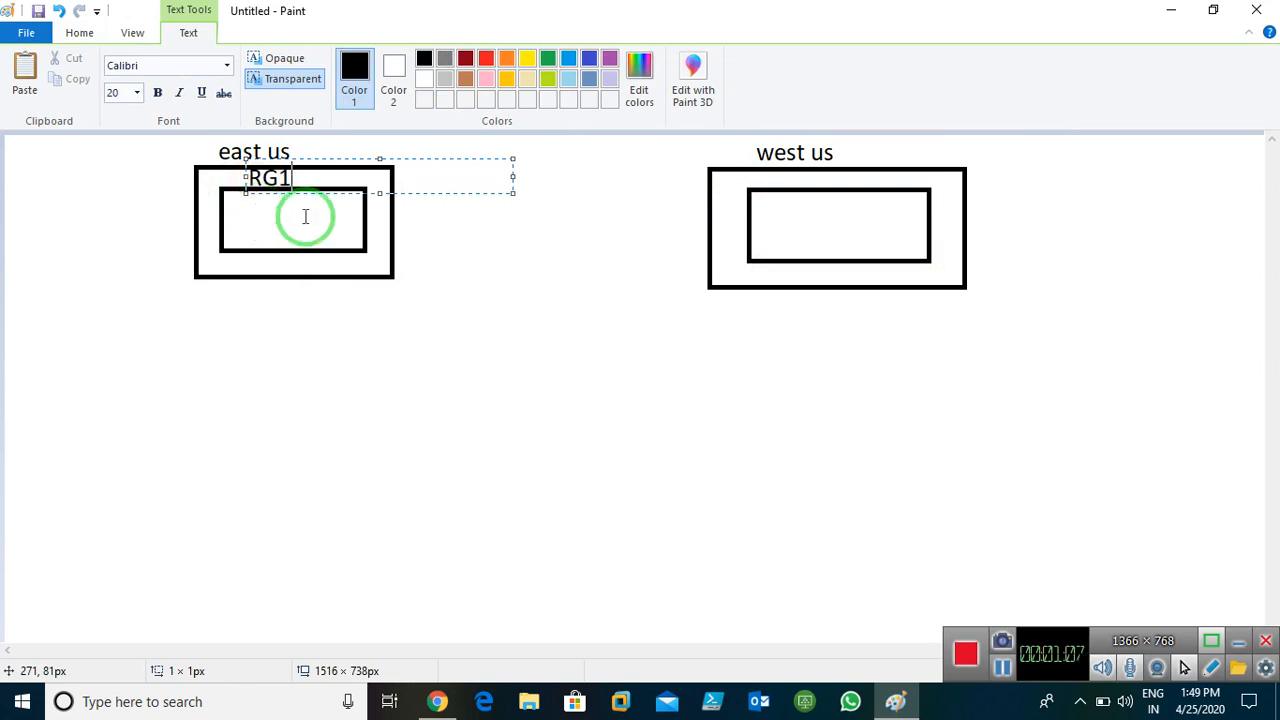
pyautogui.click(776, 178)
pyautogui.click(776, 178)
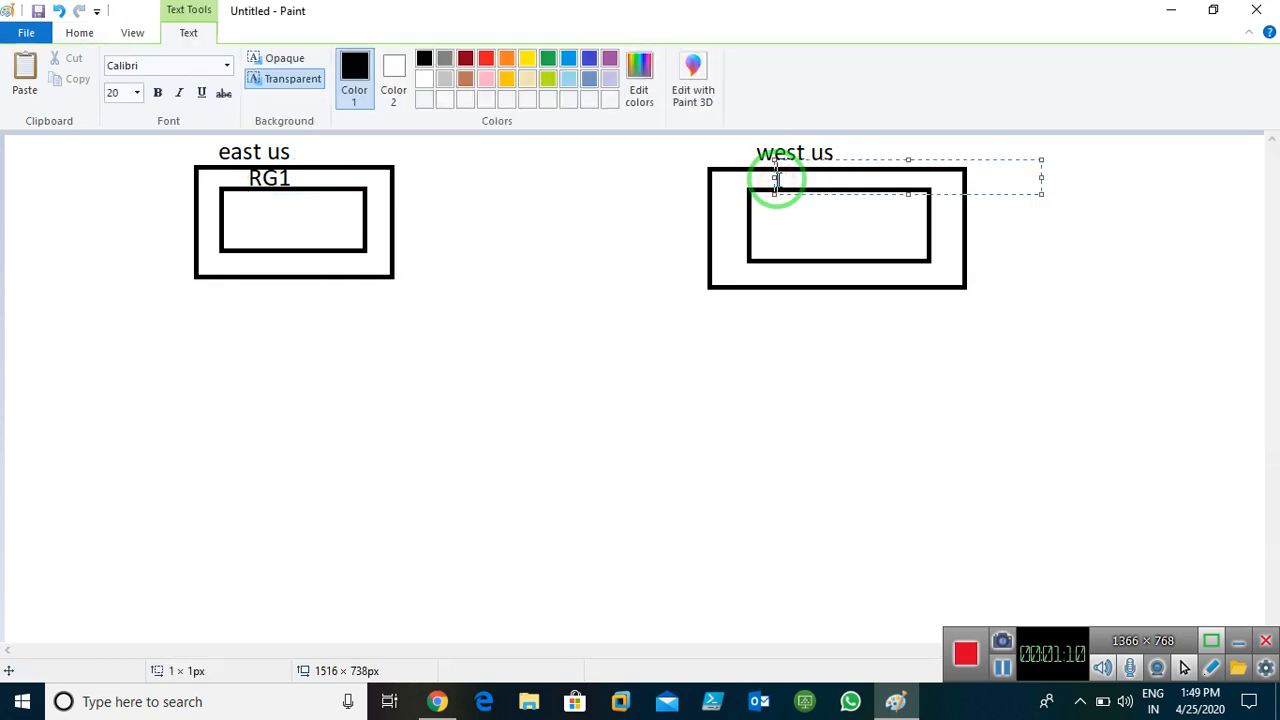
pyautogui.write('RG1')
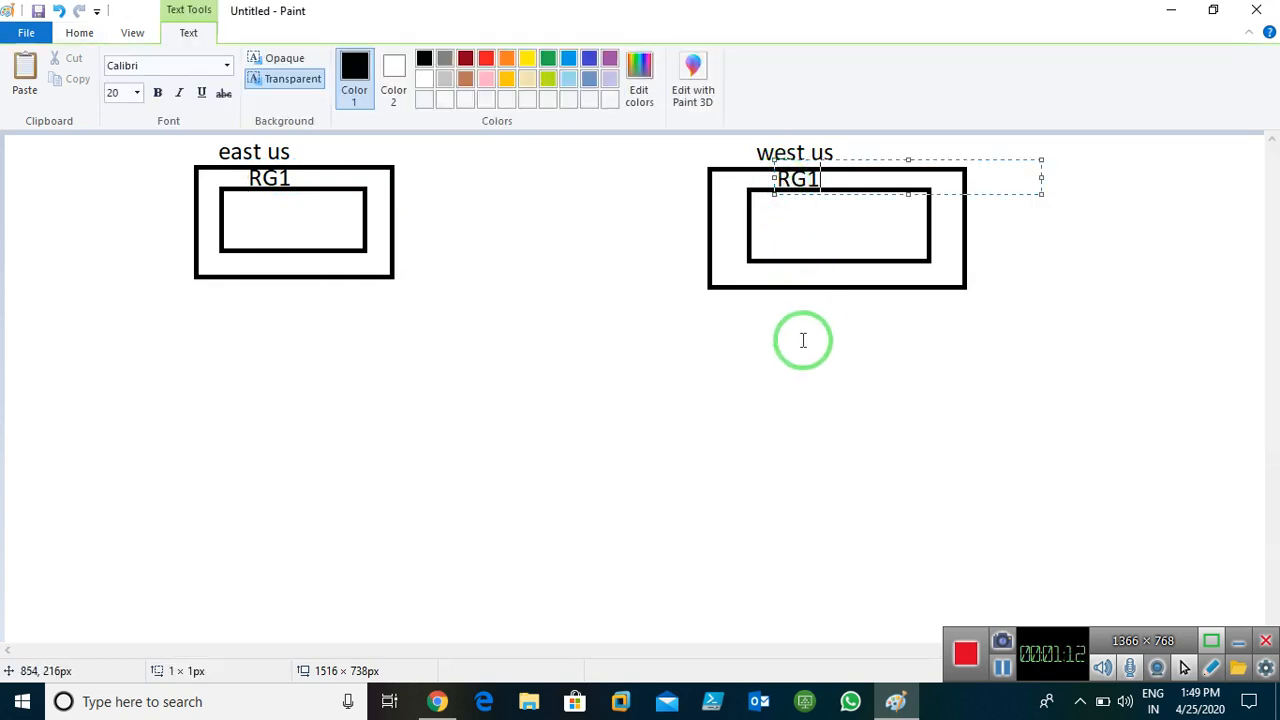
pyautogui.click(801, 341)
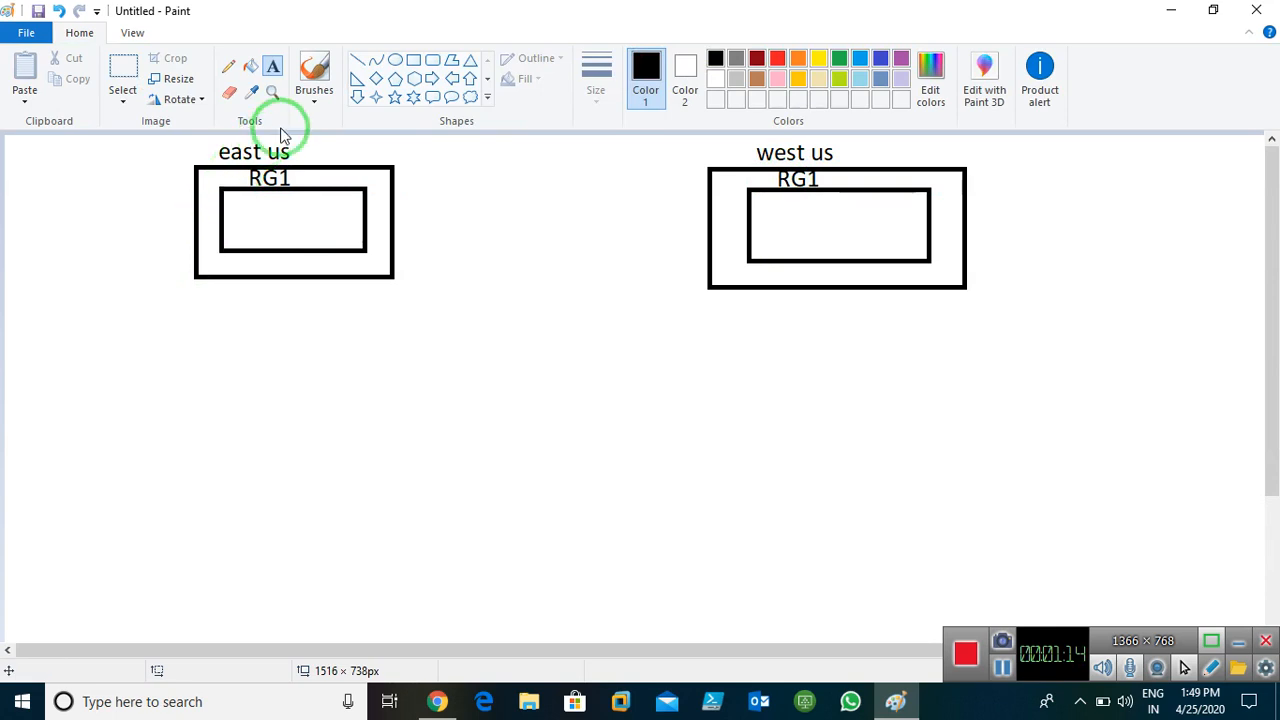
# Name the inner boxes 'E-Vnet1' and 'W-Vnet1'
pyautogui.click(237, 218)
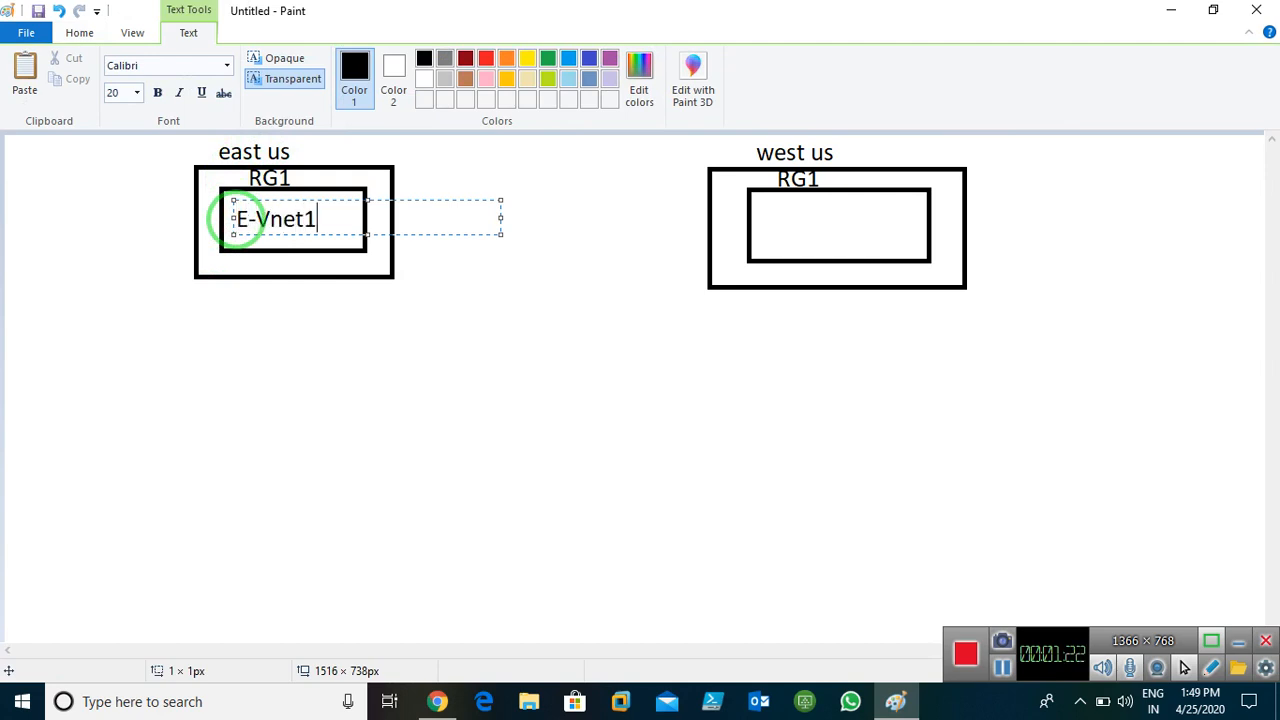
pyautogui.click(762, 218)
pyautogui.click(762, 218)
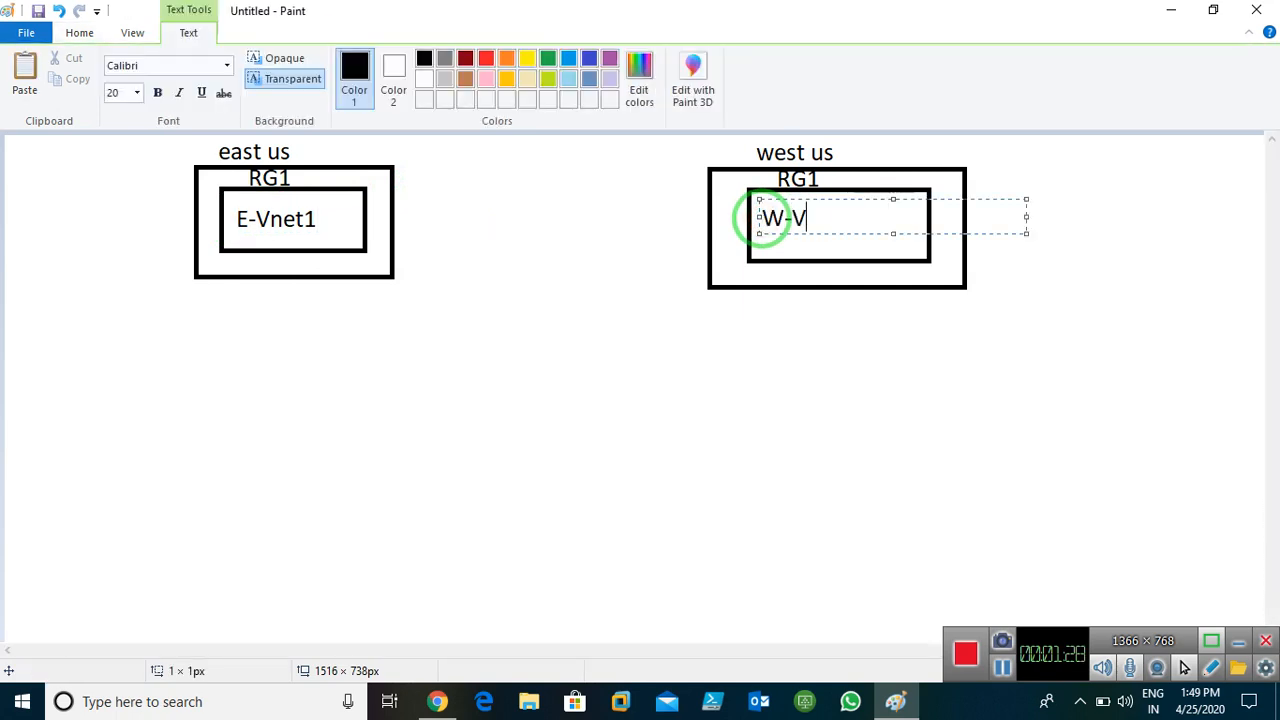
pyautogui.write('W-Vnet1')
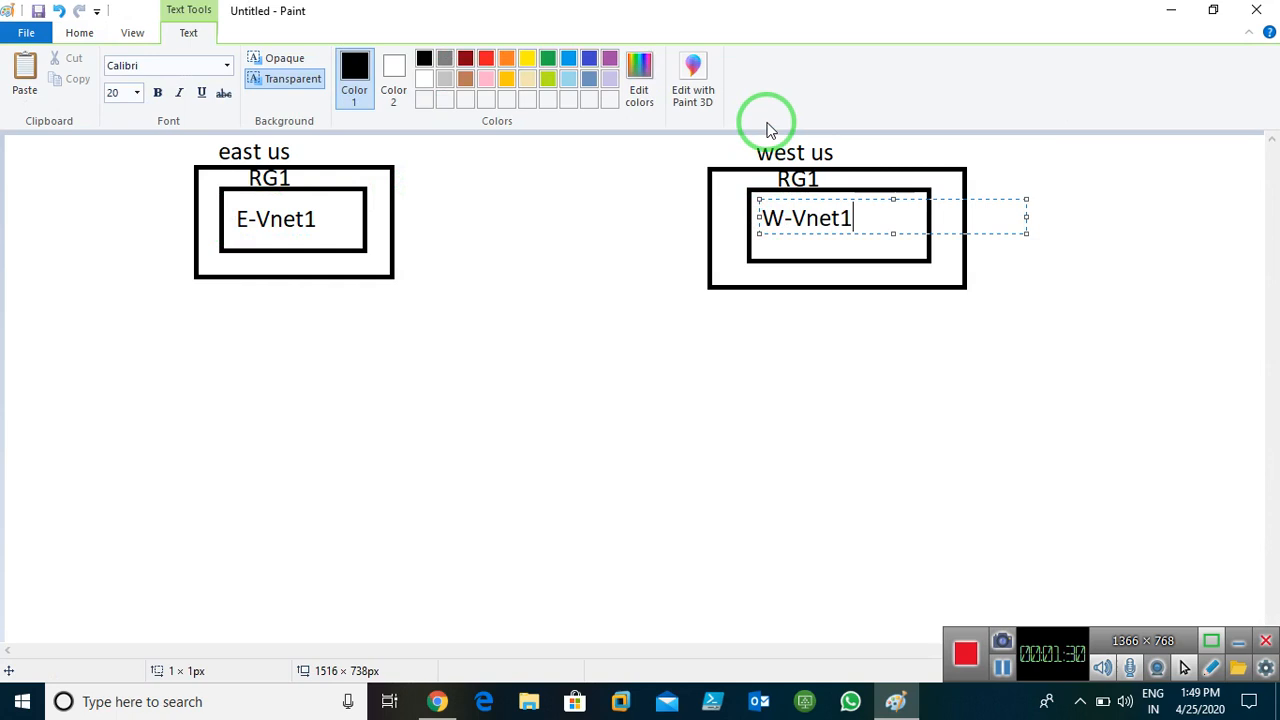
pyautogui.click(658, 377)
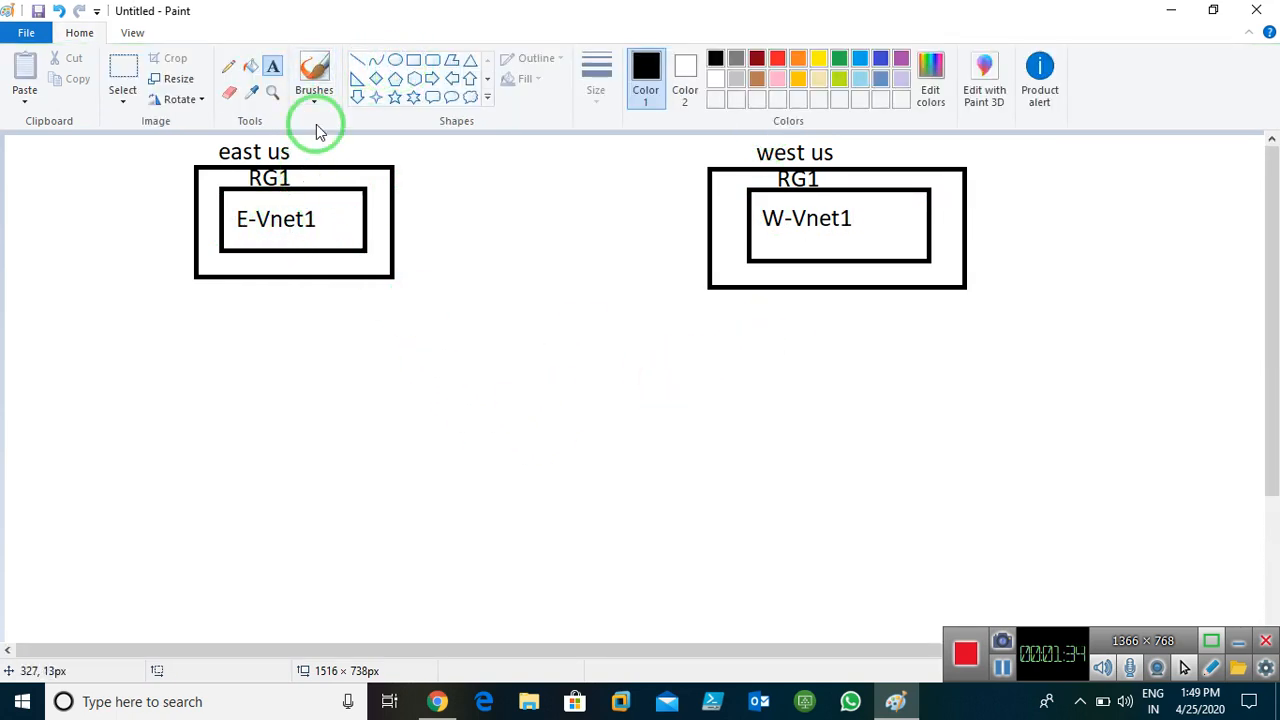
# Draw an orange pencil line running down-left from E-Vnet1
pyautogui.click(228, 70)
pyautogui.click(590, 92)
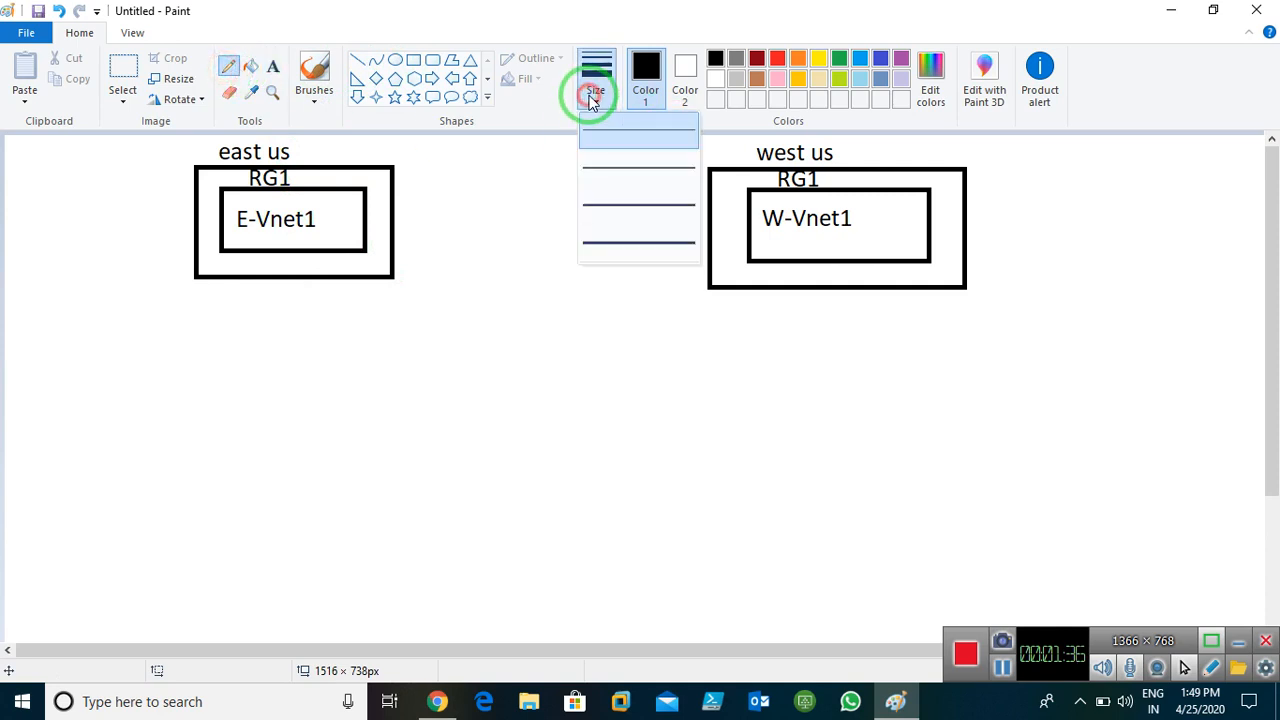
pyautogui.click(614, 243)
pyautogui.click(797, 58)
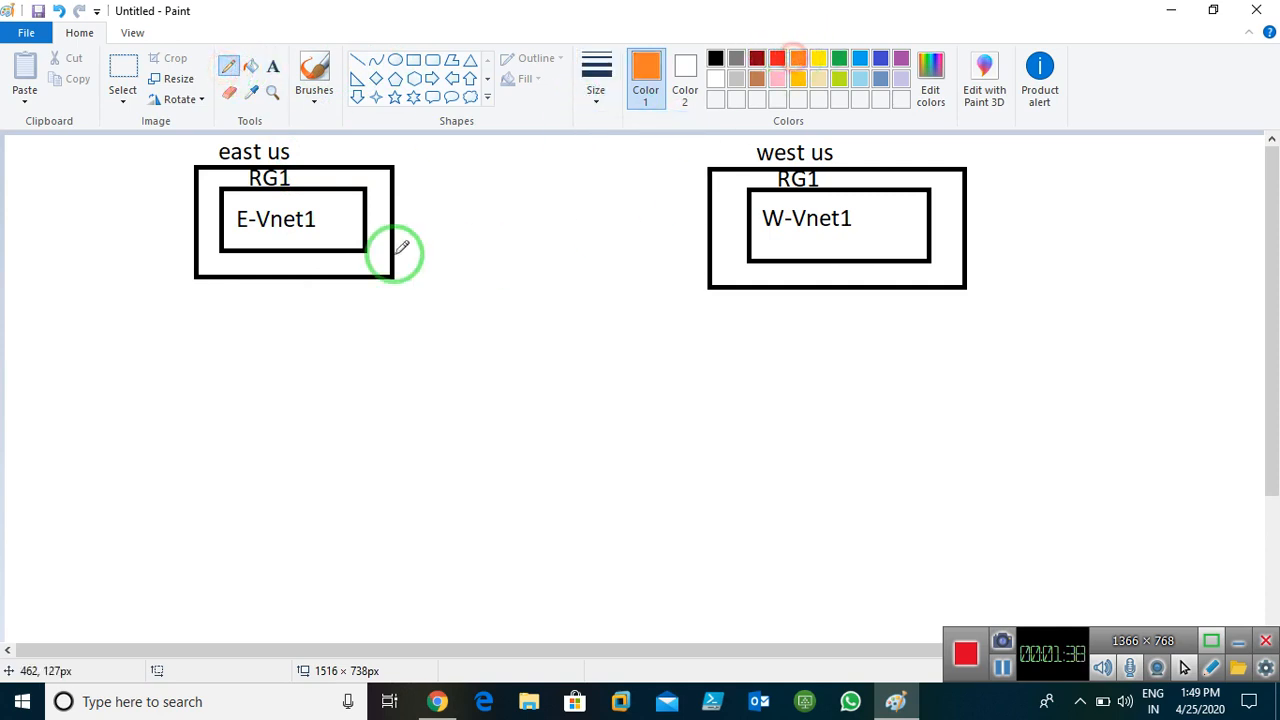
pyautogui.moveTo(244, 234)
pyautogui.mouseDown()
pyautogui.moveTo(157, 287)
pyautogui.moveTo(163, 272)
pyautogui.moveTo(176, 303)
pyautogui.mouseUp()
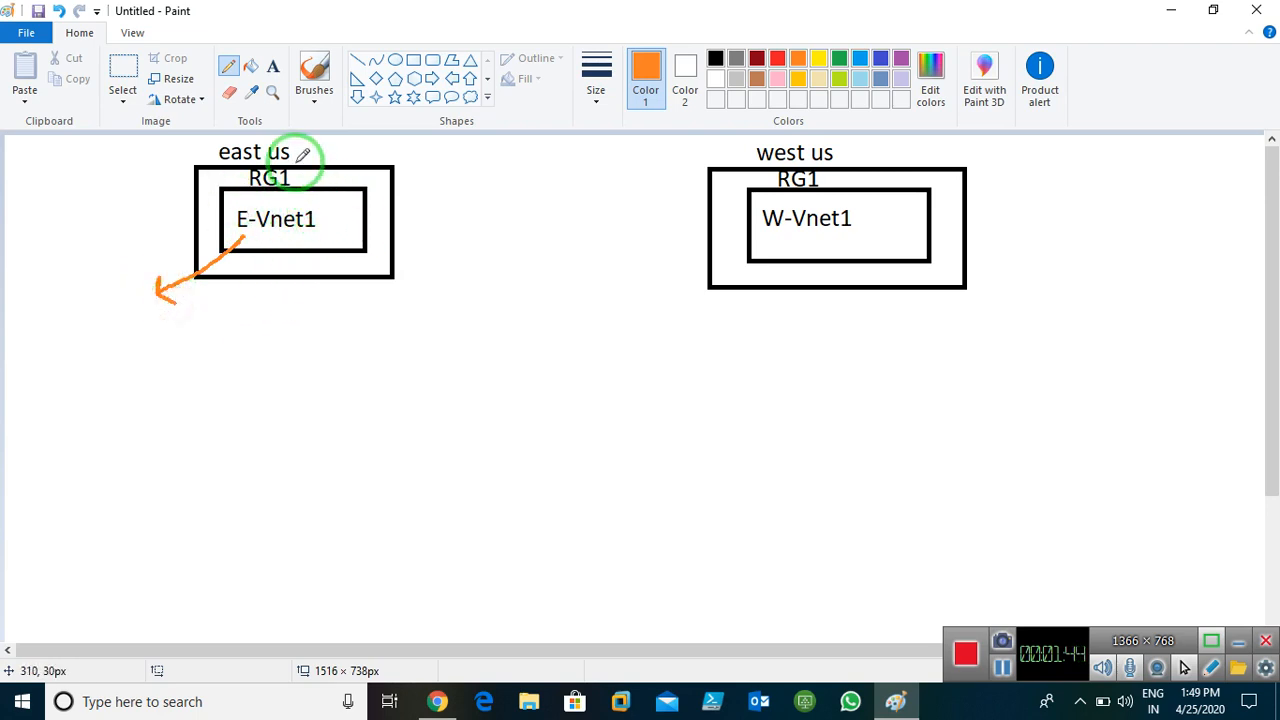
# Add 'Windows-server1' and 'Windows-server2' labels, linking W-Vnet1 to Windows-server2 with an orange line
pyautogui.click(274, 68)
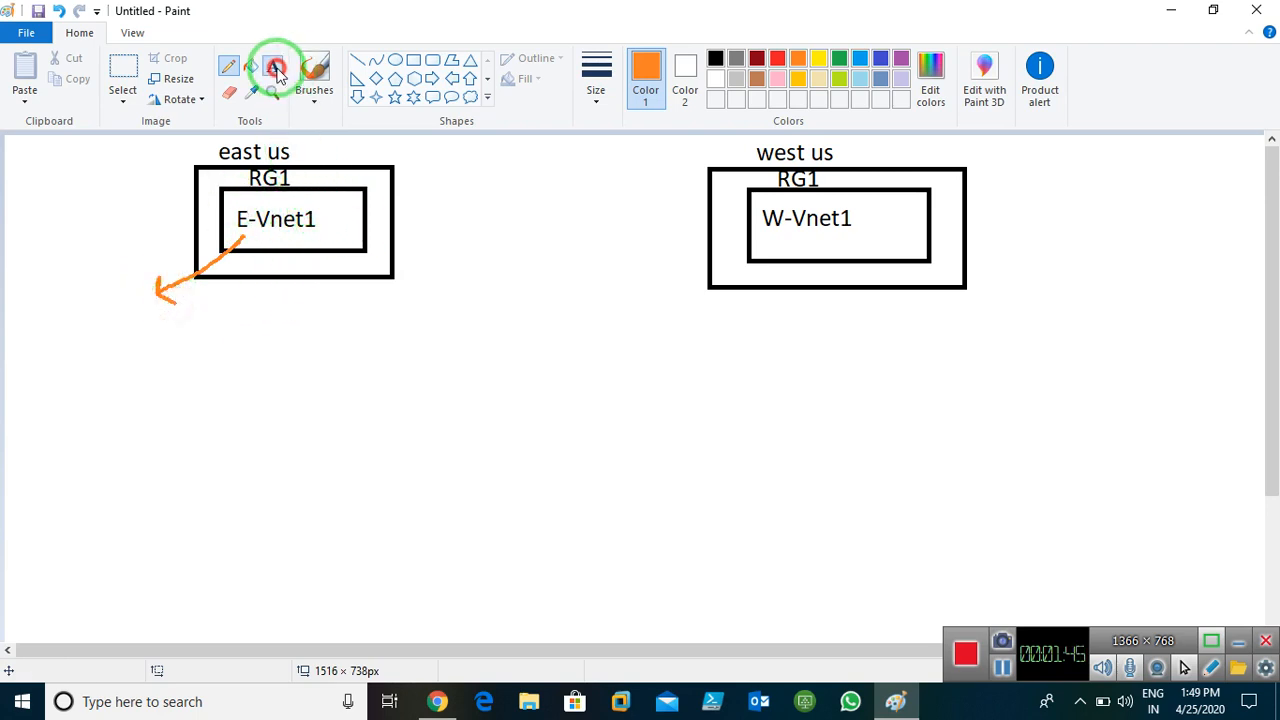
pyautogui.click(86, 320)
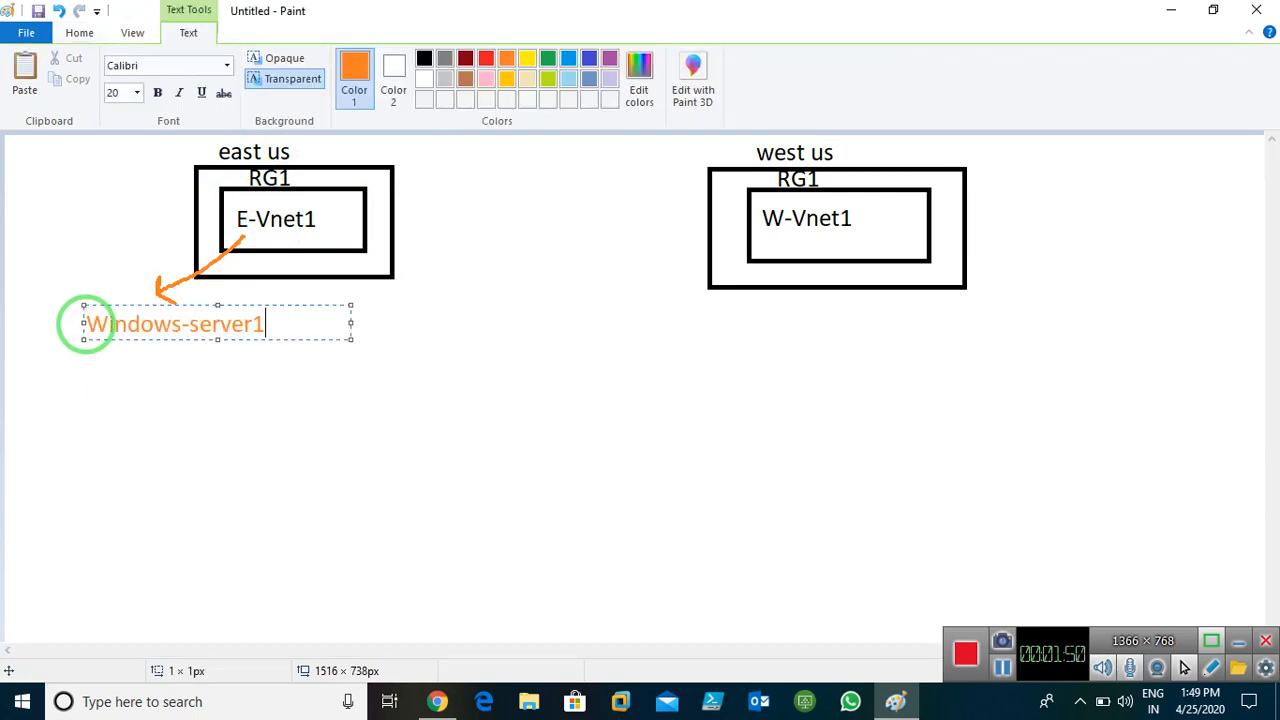
pyautogui.click(177, 397)
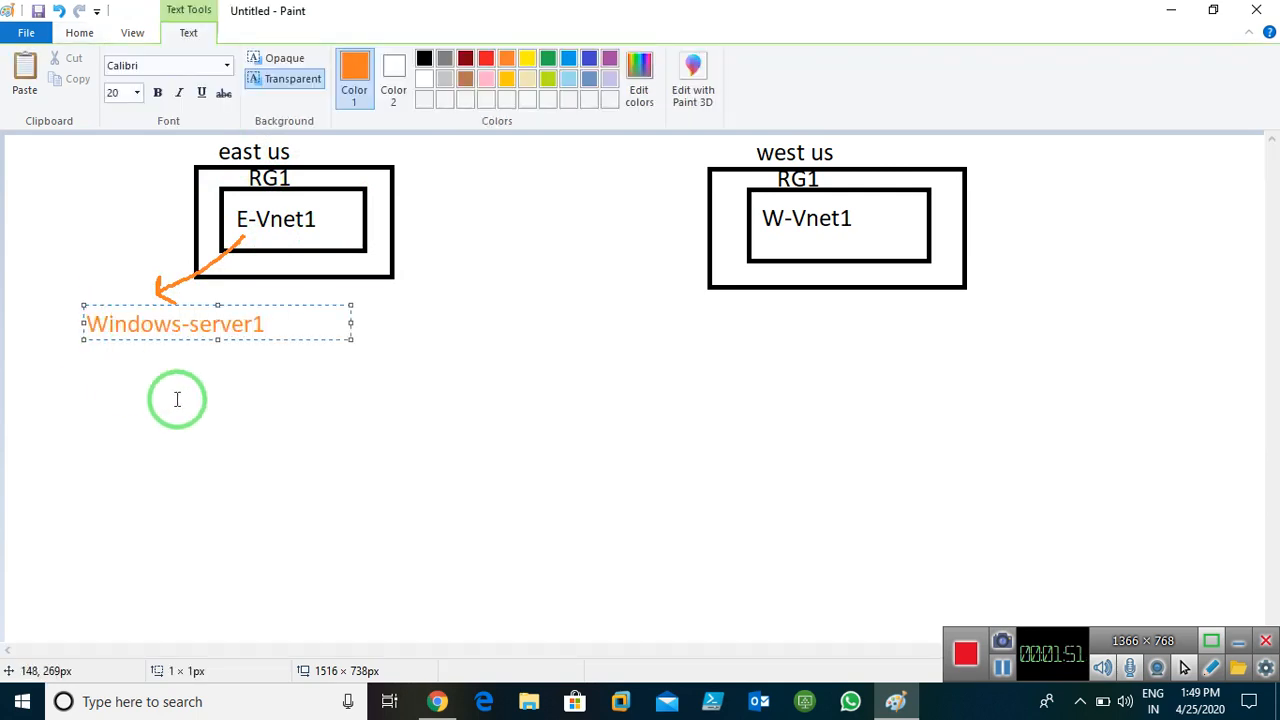
pyautogui.click(727, 312)
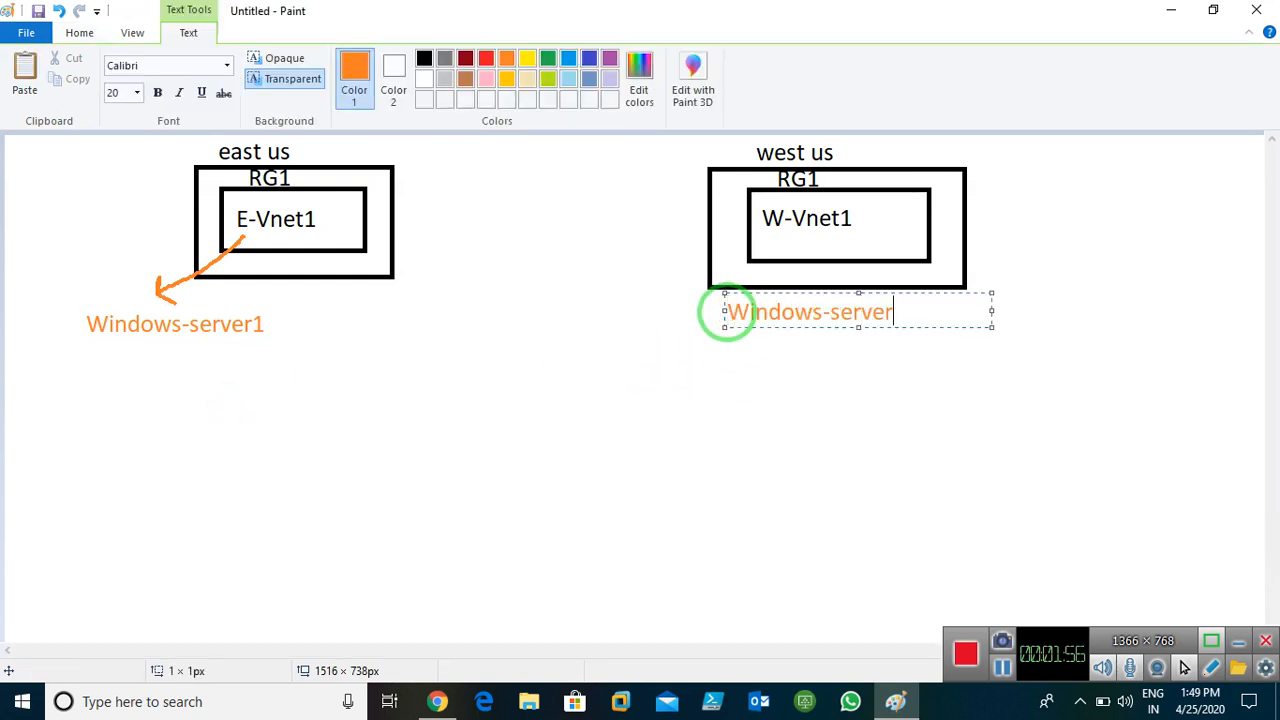
pyautogui.click(779, 401)
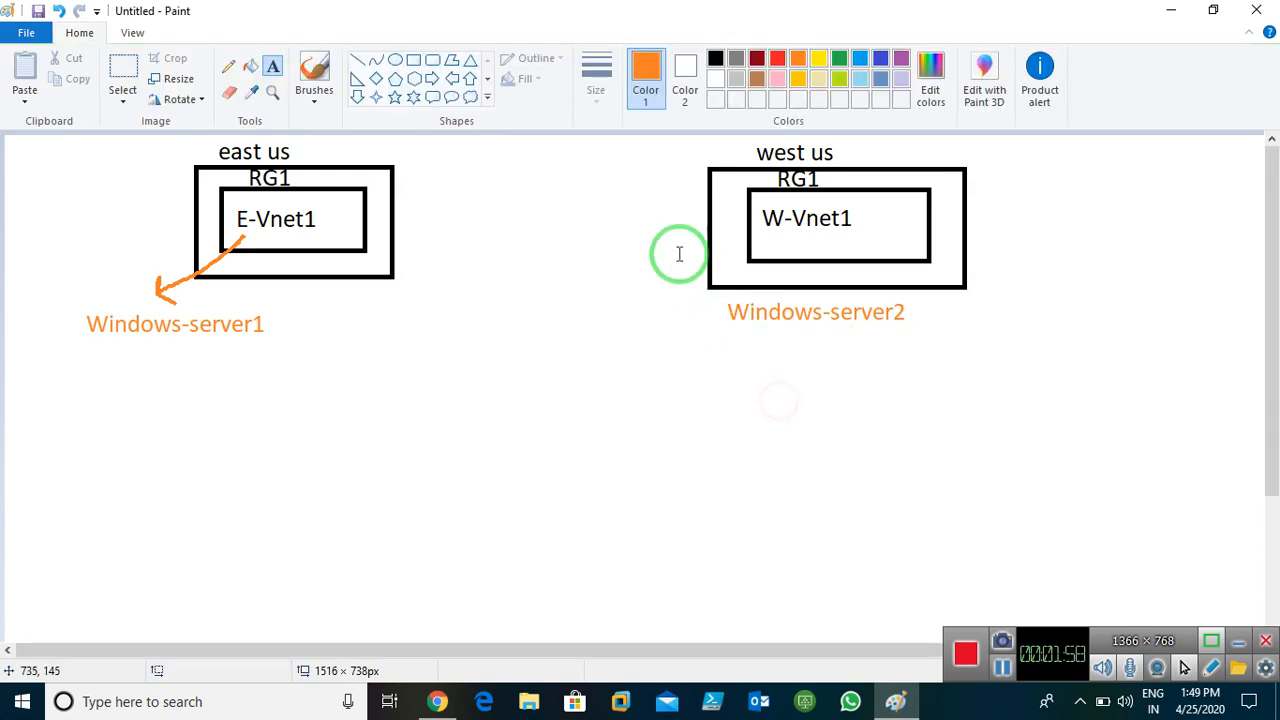
pyautogui.click(230, 67)
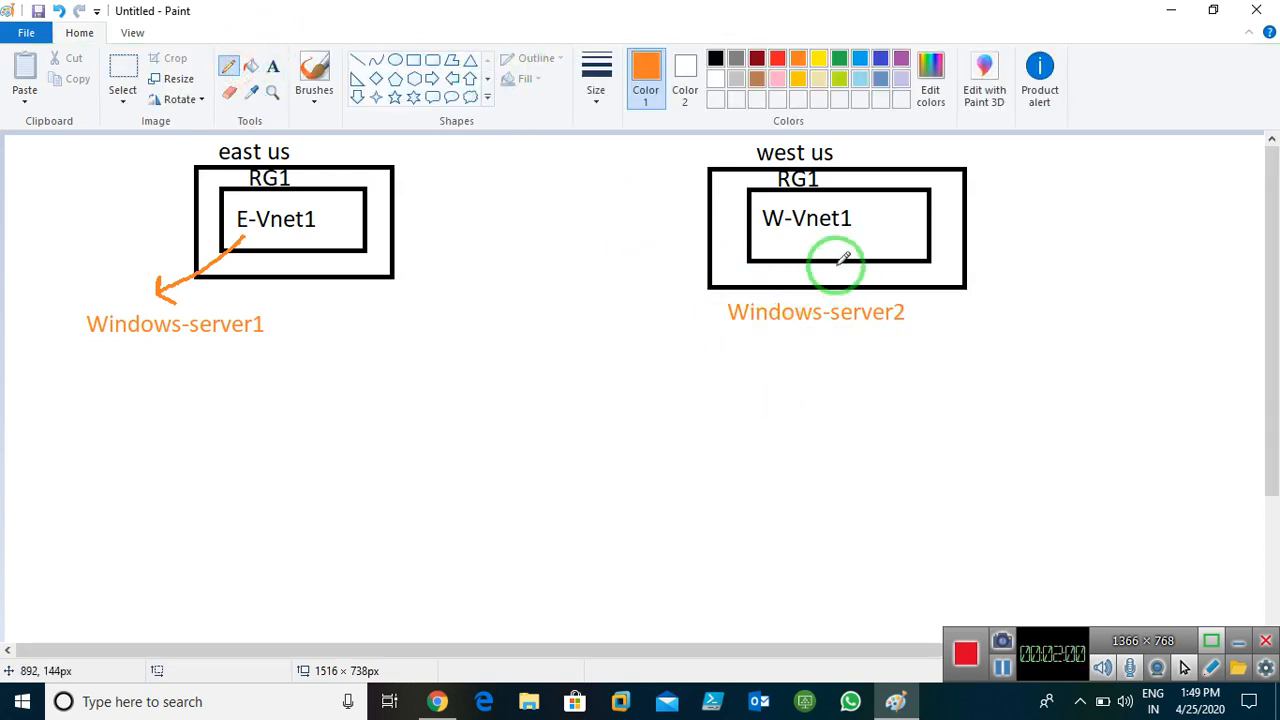
pyautogui.moveTo(812, 242)
pyautogui.mouseDown()
pyautogui.moveTo(789, 296)
pyautogui.moveTo(802, 292)
pyautogui.mouseUp()
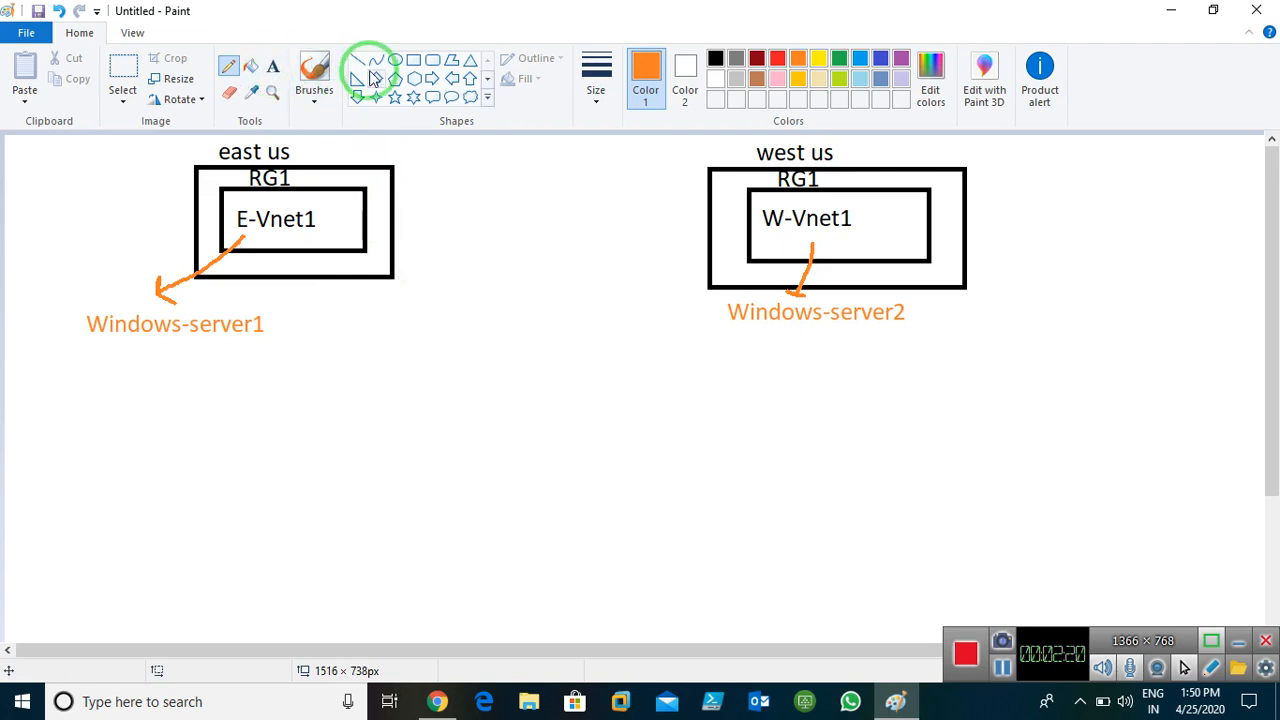
# Draw small indigo-blue boxes on the east box's right edge and west box's left edge
pyautogui.click(880, 58)
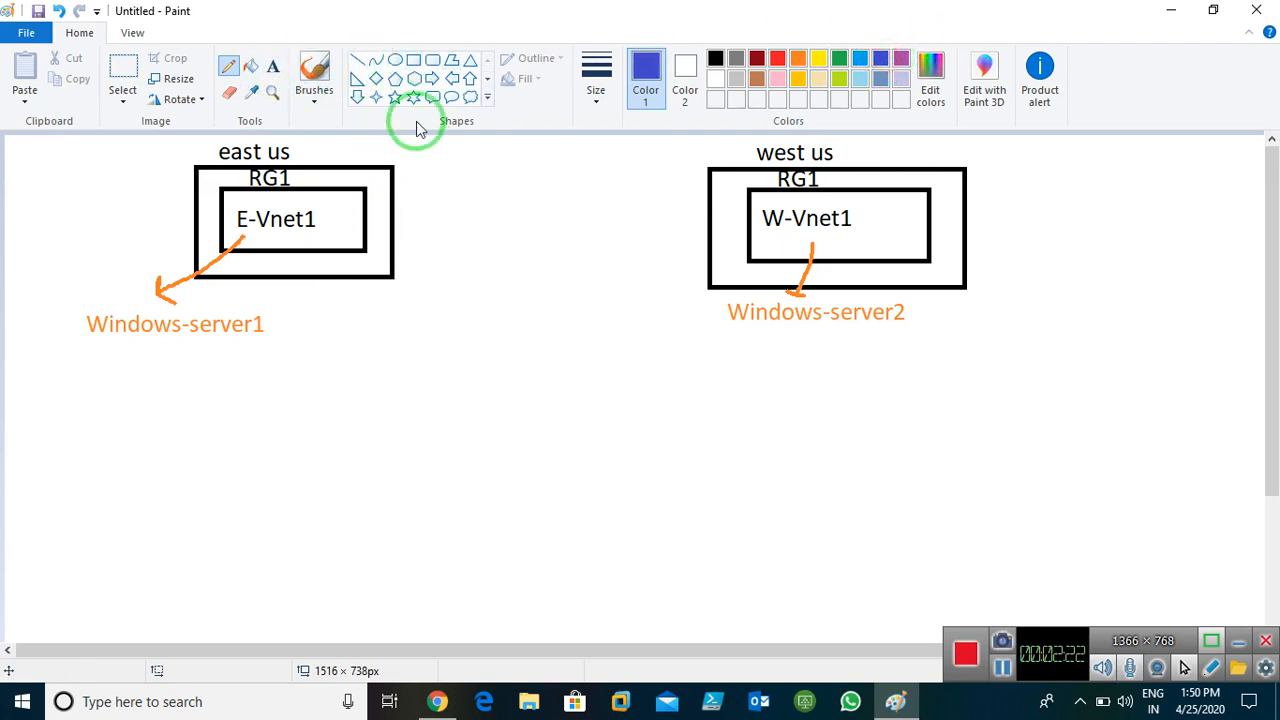
pyautogui.click(414, 60)
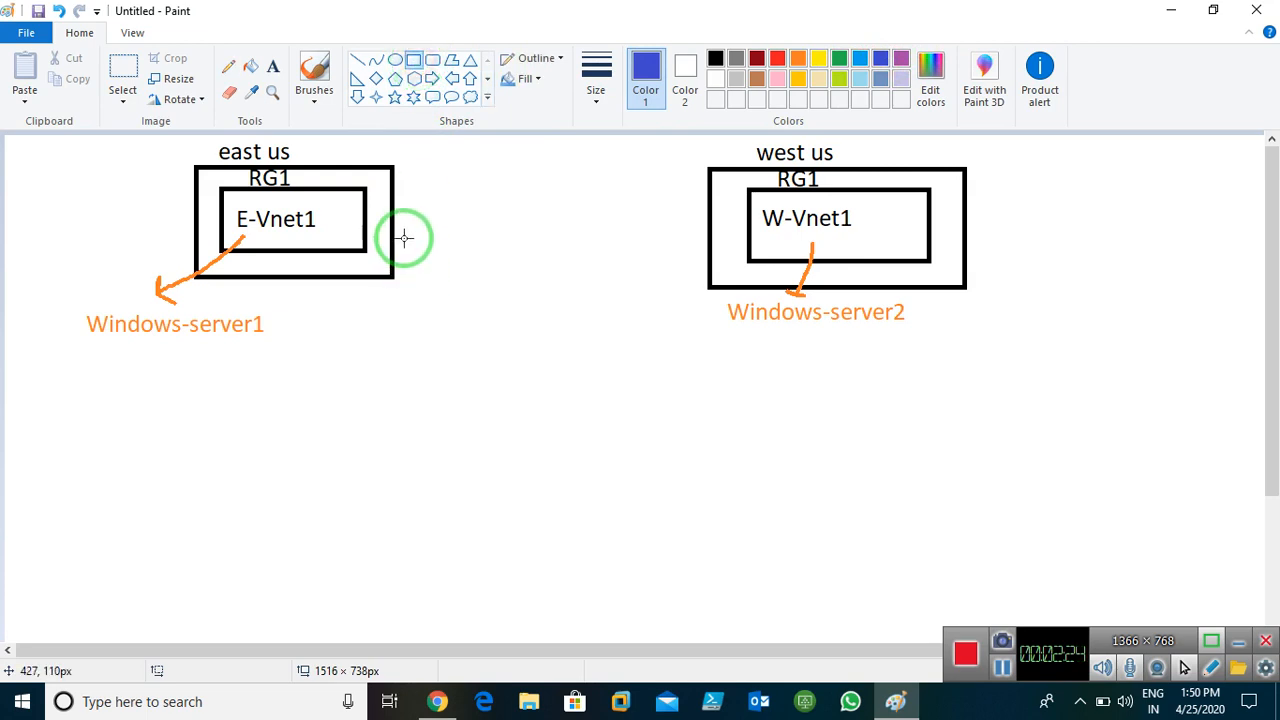
pyautogui.moveTo(390, 242); pyautogui.dragTo(446, 279)
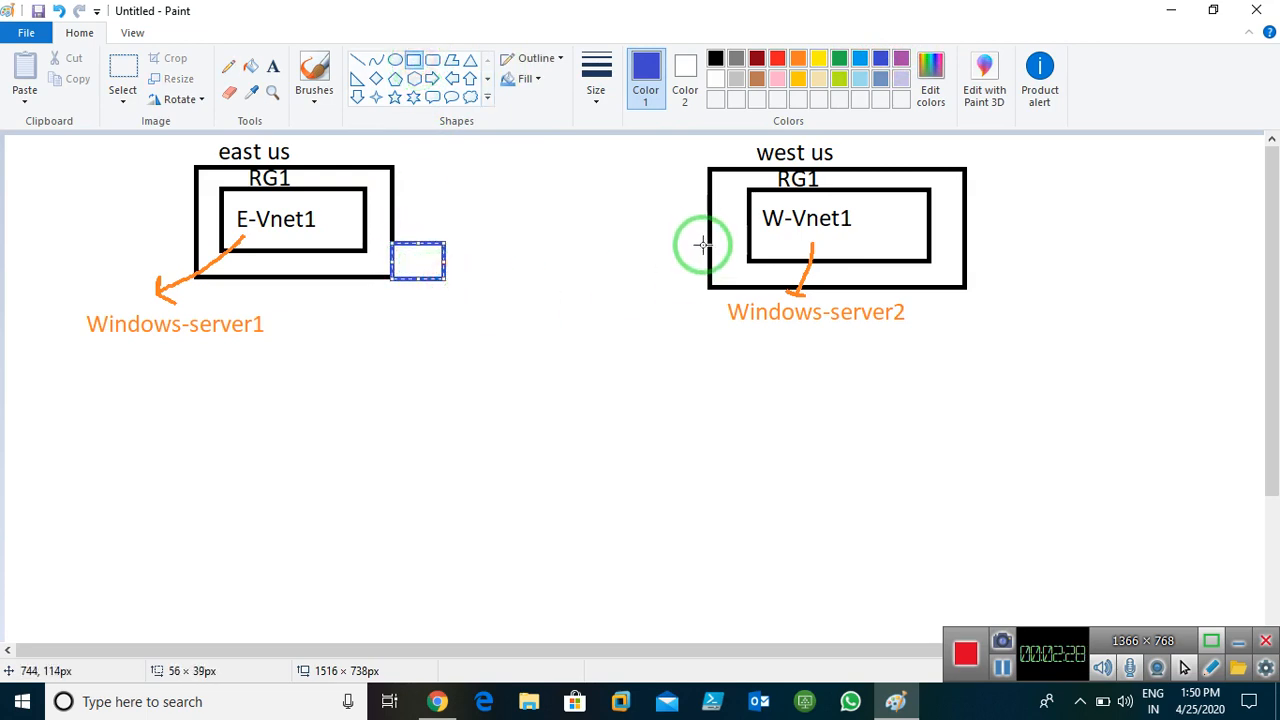
pyautogui.moveTo(711, 248); pyautogui.dragTo(651, 287)
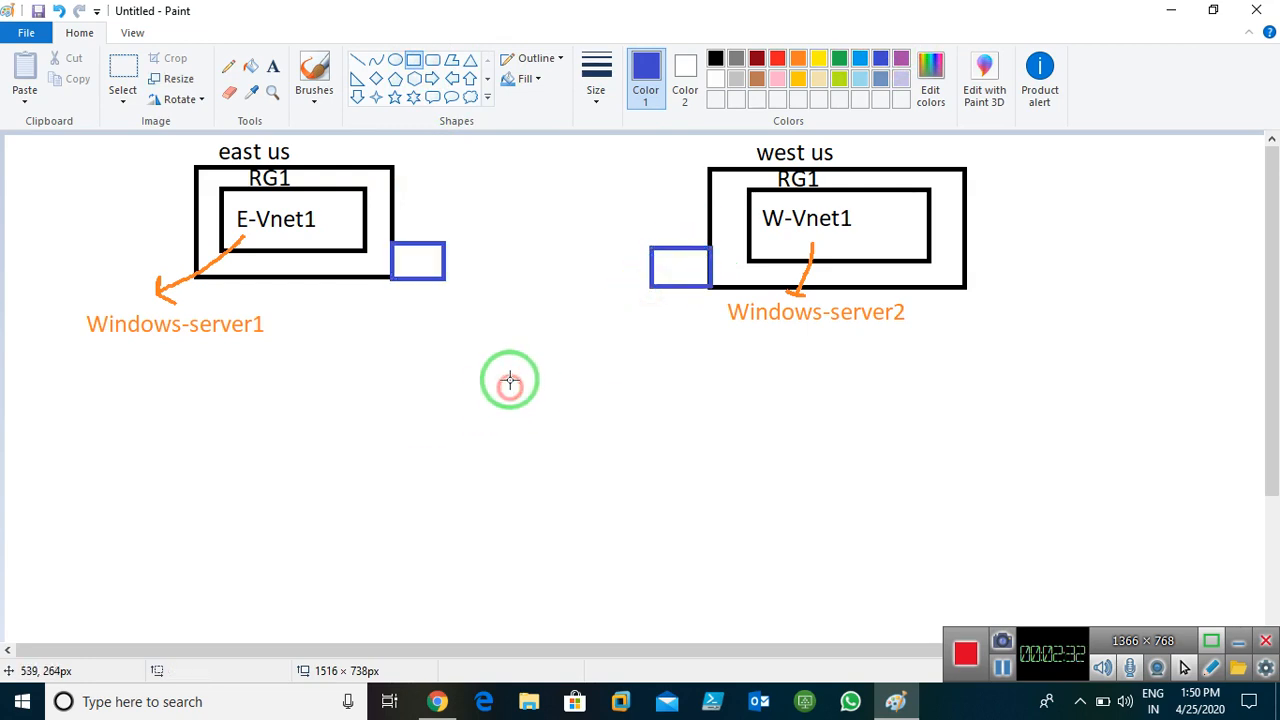
# Label the east blue box 'VG1' and the west blue box 'VG2'
pyautogui.click(272, 66)
pyautogui.click(398, 264)
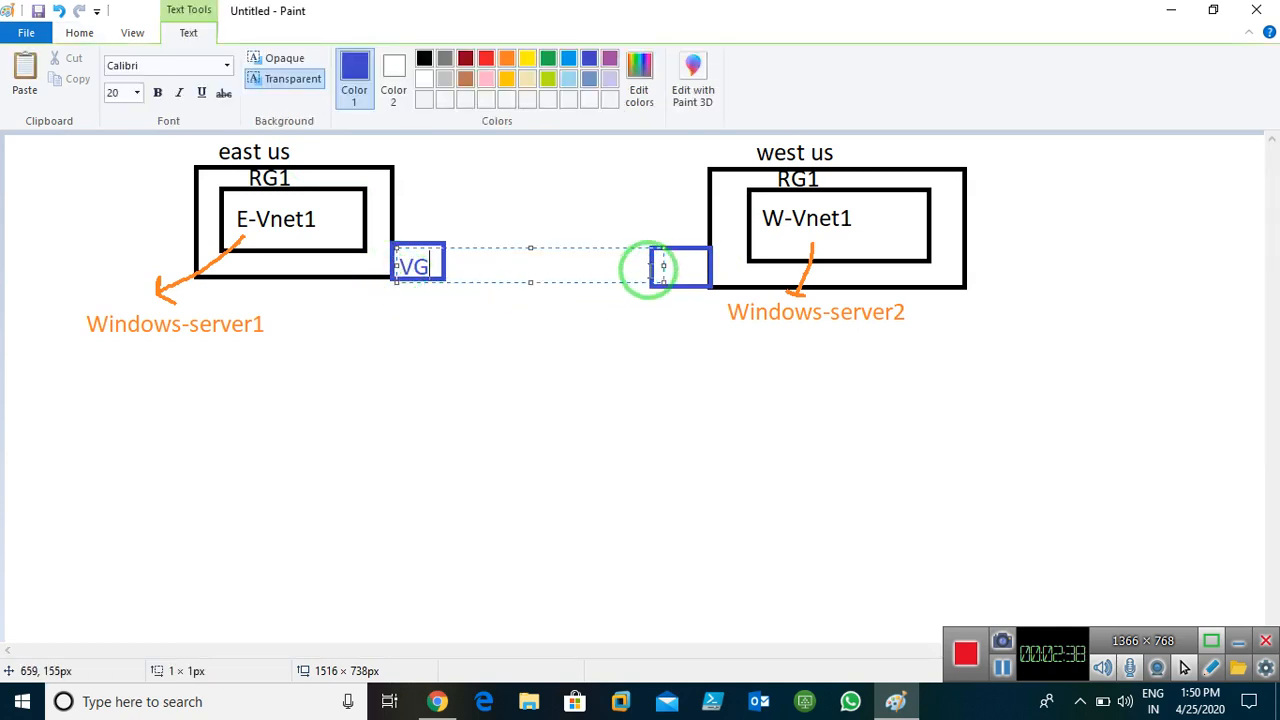
pyautogui.click(663, 334)
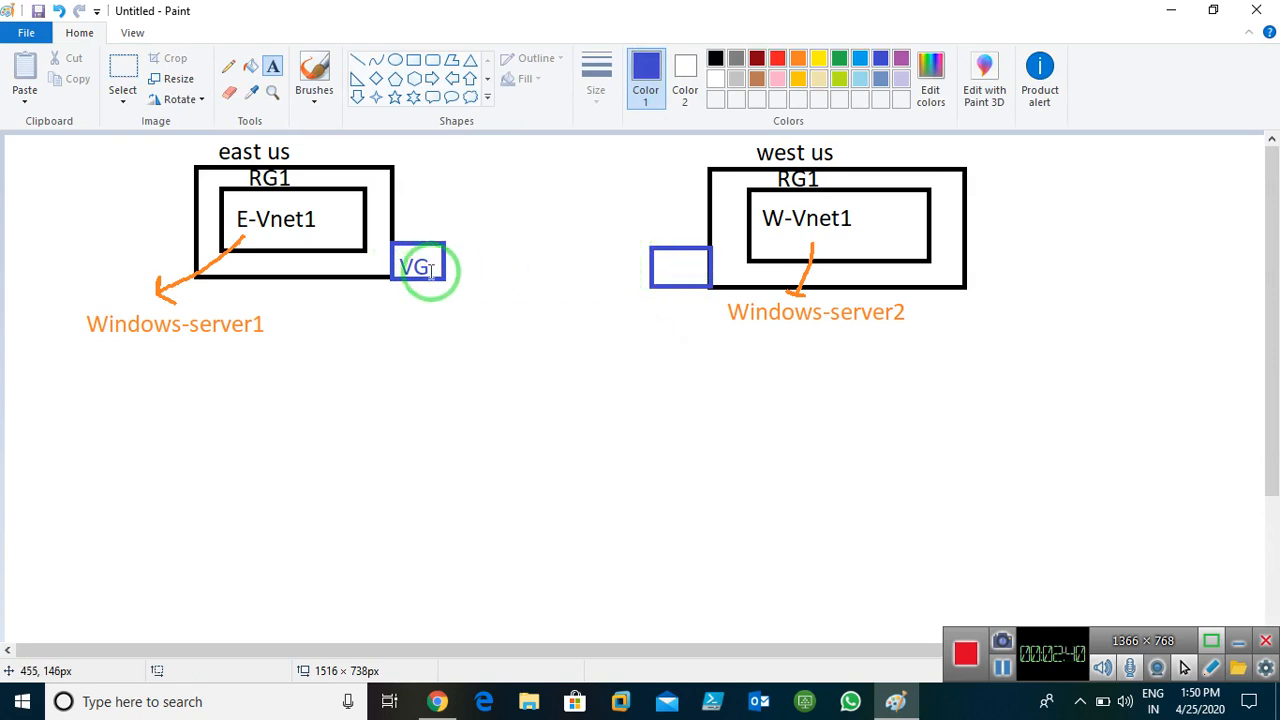
pyautogui.moveTo(428, 253); pyautogui.dragTo(695, 287)
pyautogui.click(660, 343)
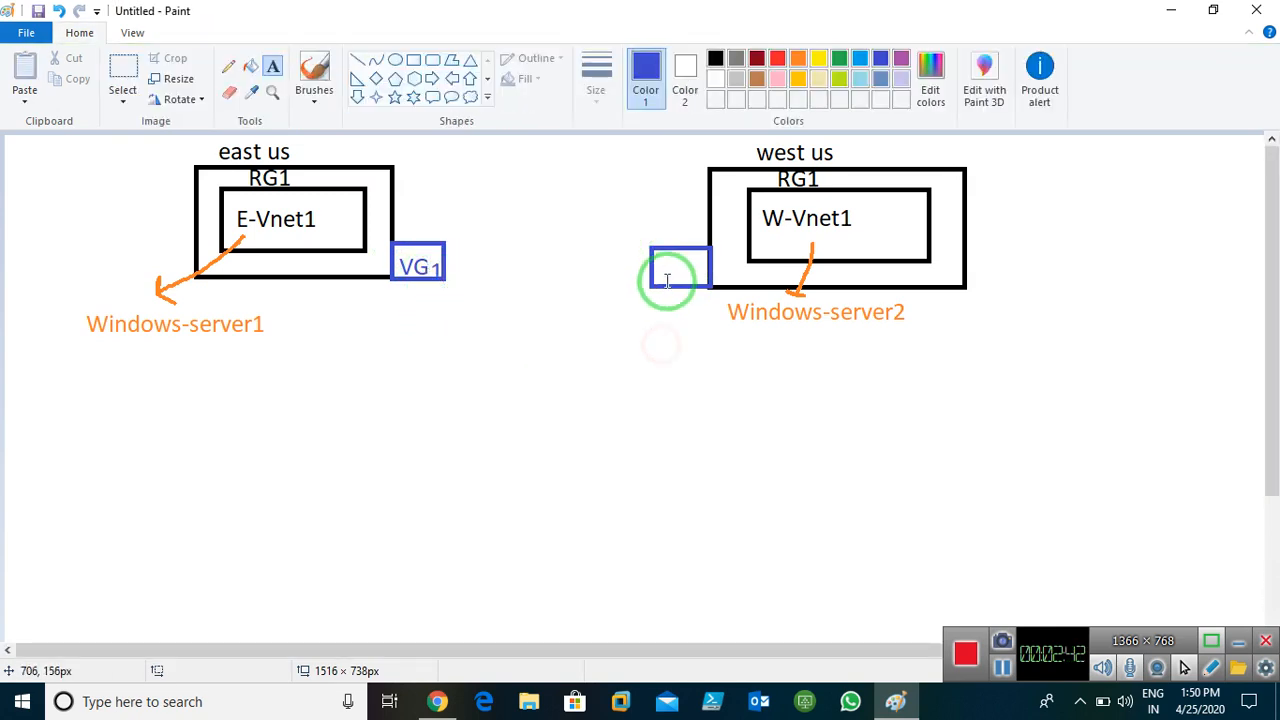
pyautogui.click(657, 262)
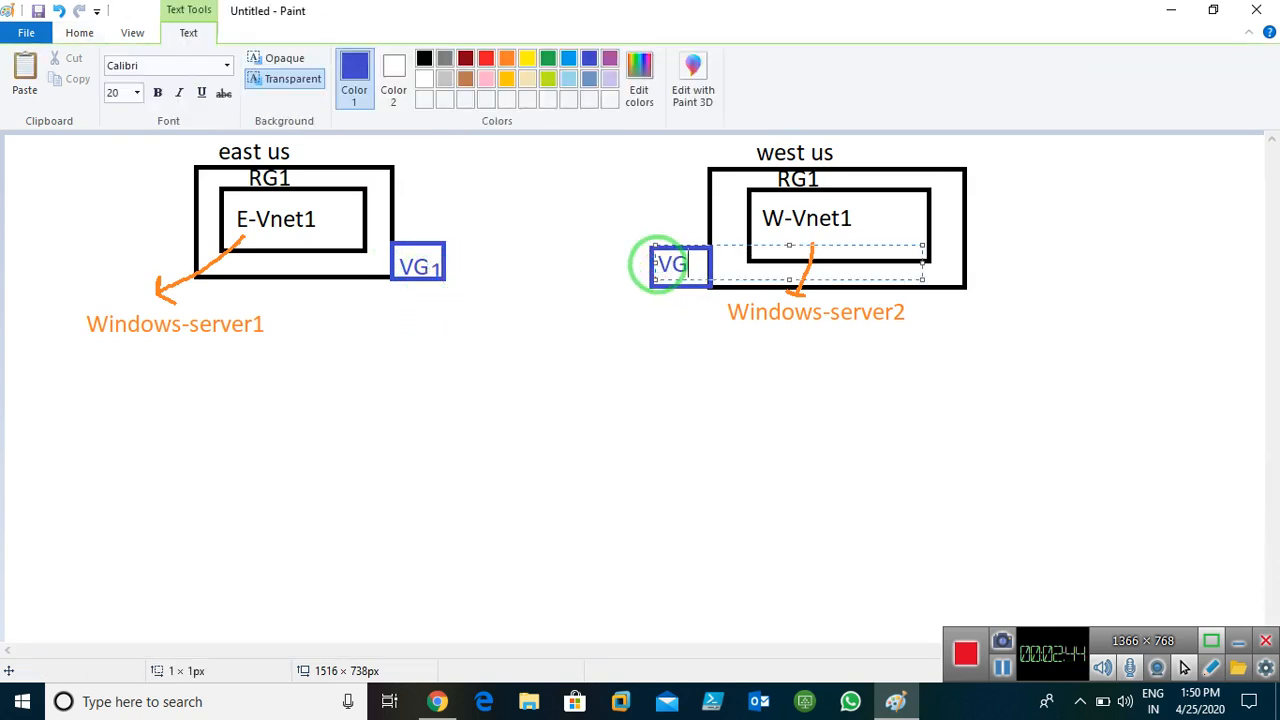
pyautogui.click(656, 348)
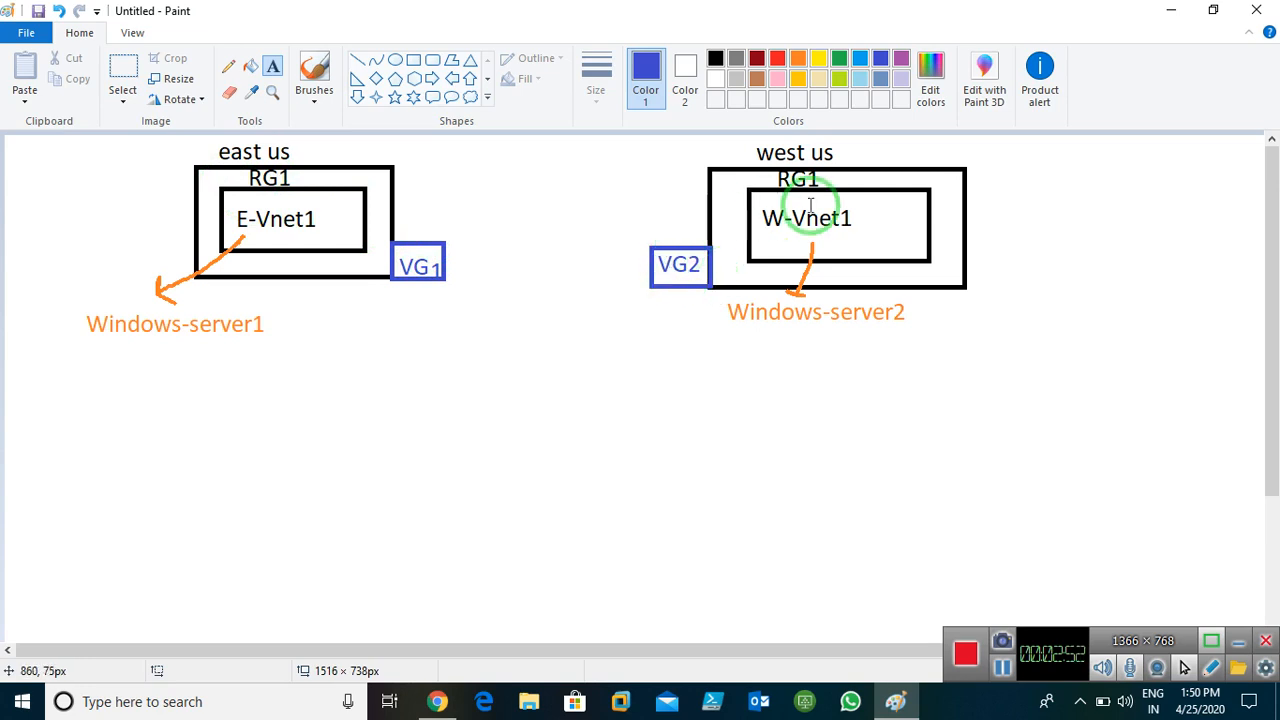
# Draw a straight purple line at the thickest width from VG1 to VG2
pyautogui.click(903, 59)
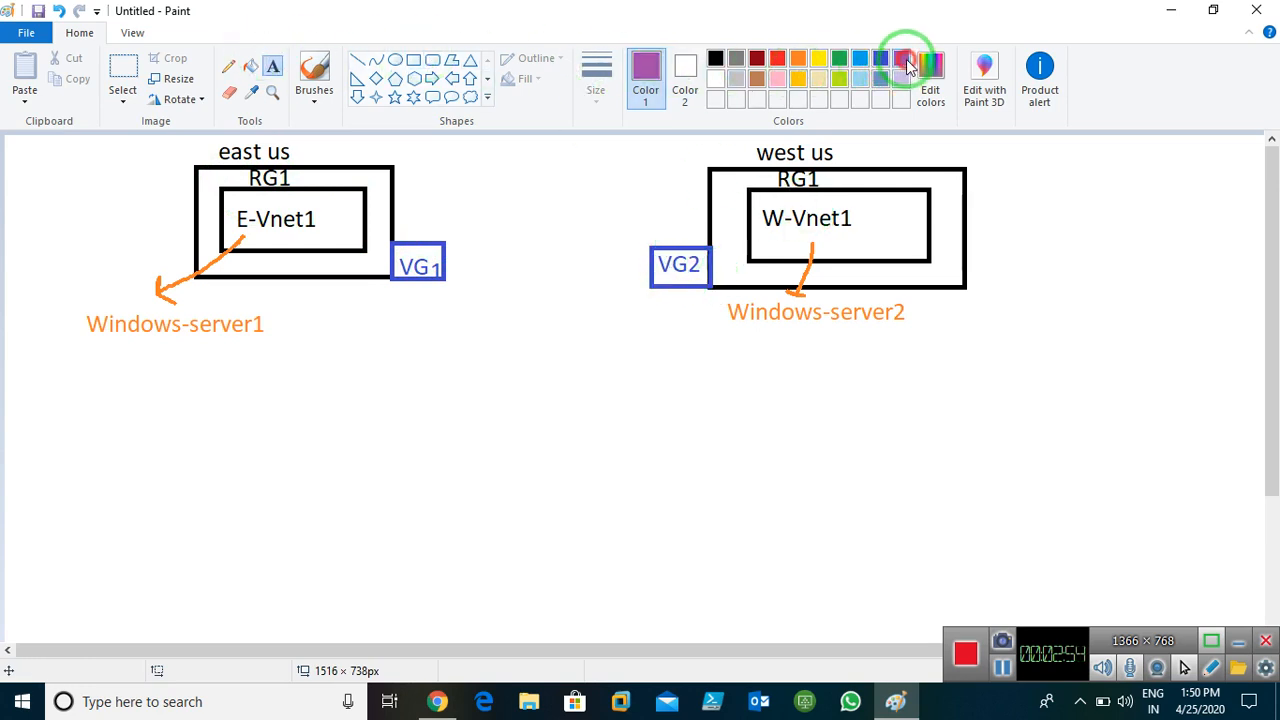
pyautogui.click(229, 66)
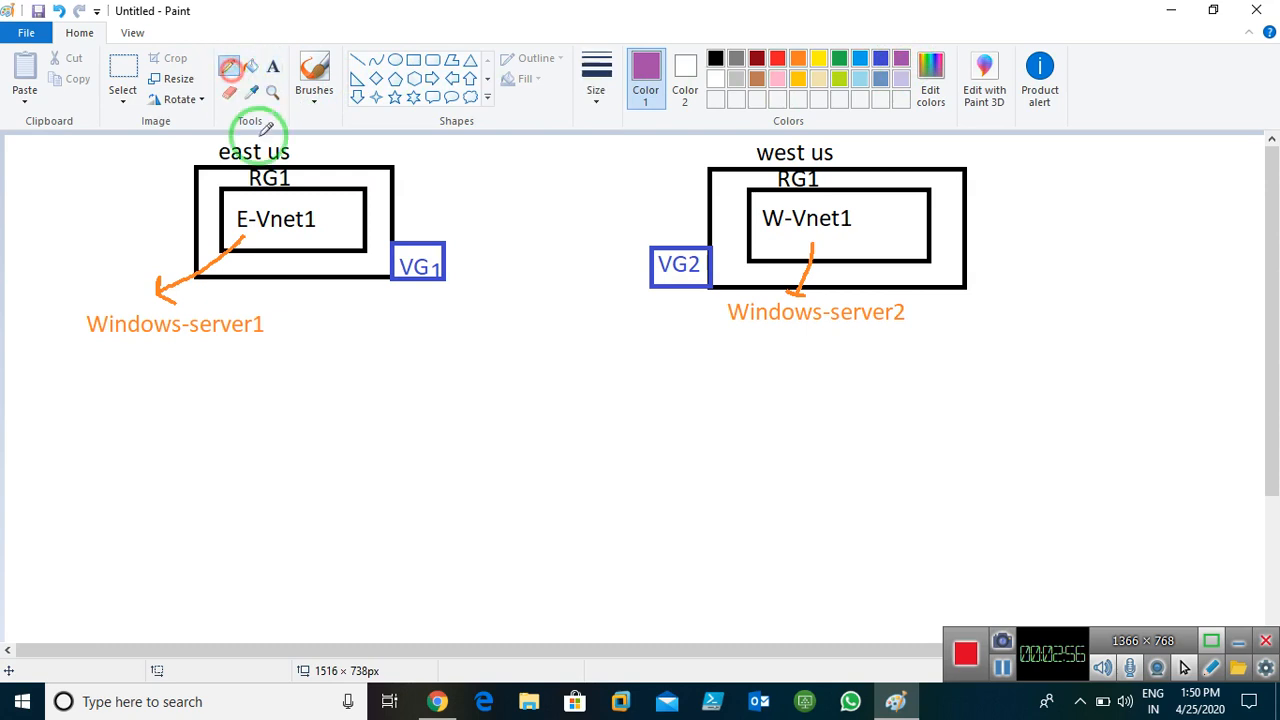
pyautogui.click(596, 75)
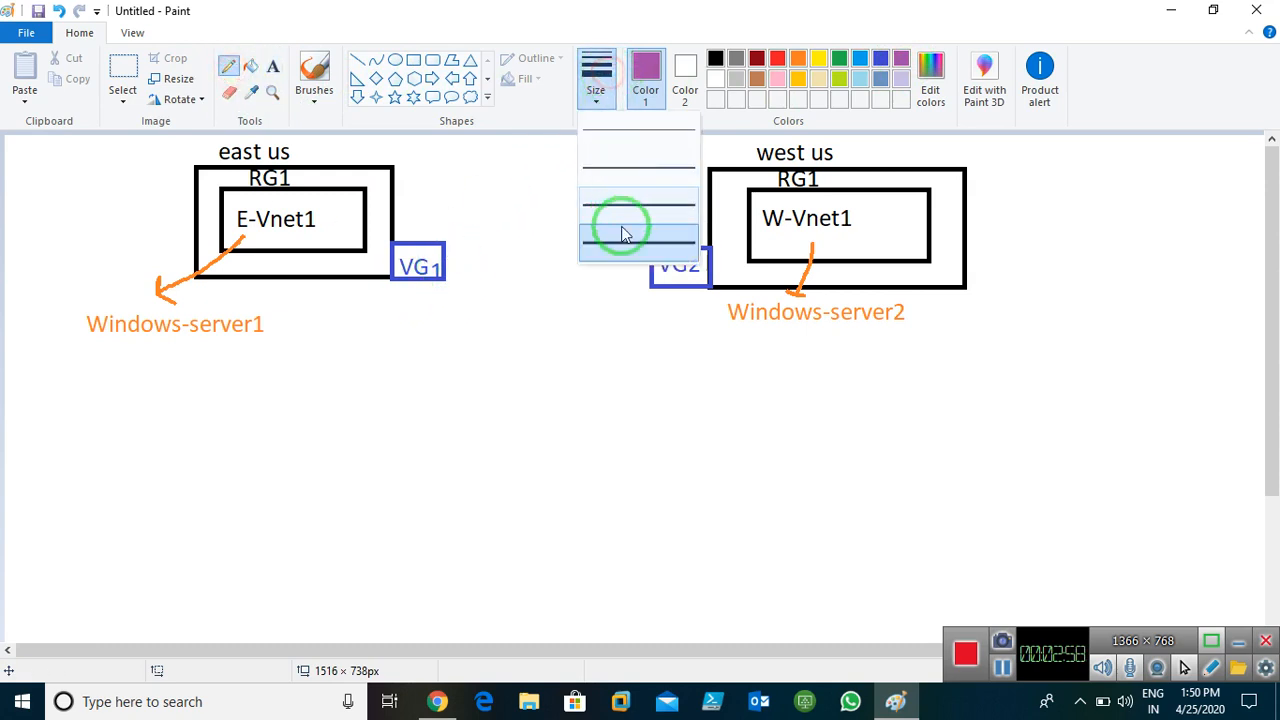
pyautogui.click(622, 233)
pyautogui.click(357, 60)
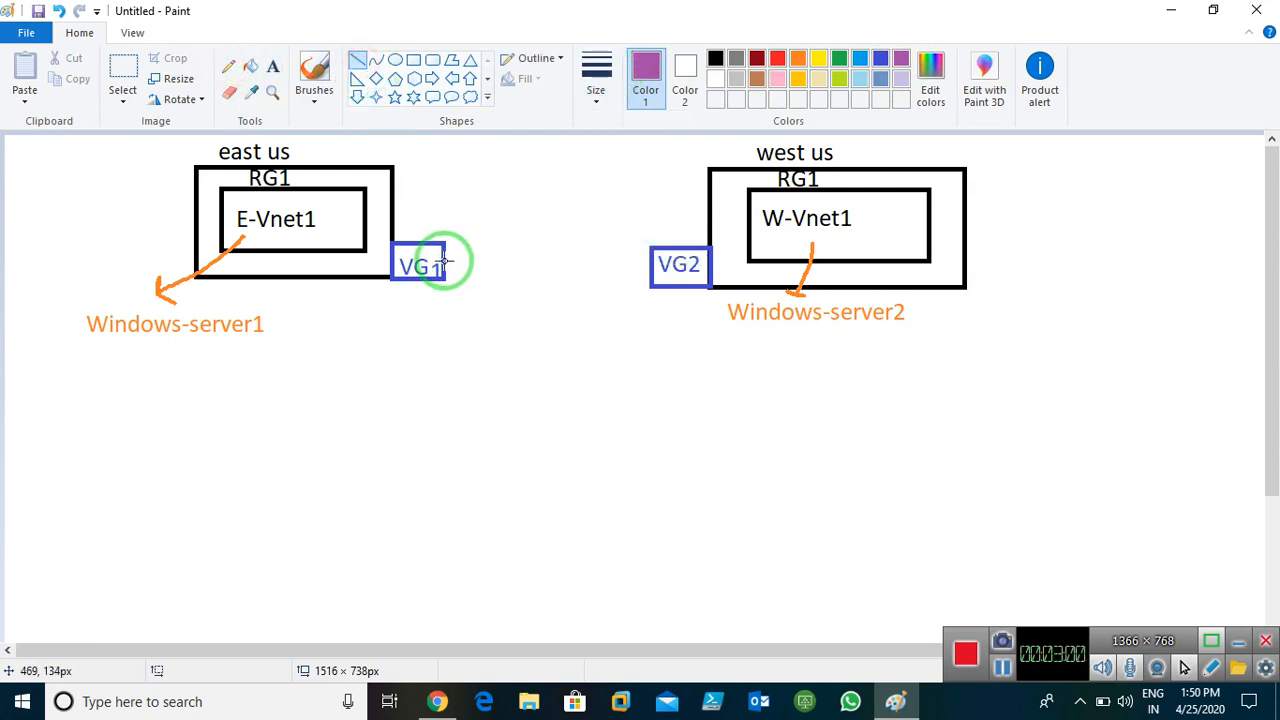
pyautogui.moveTo(446, 261); pyautogui.dragTo(649, 262)
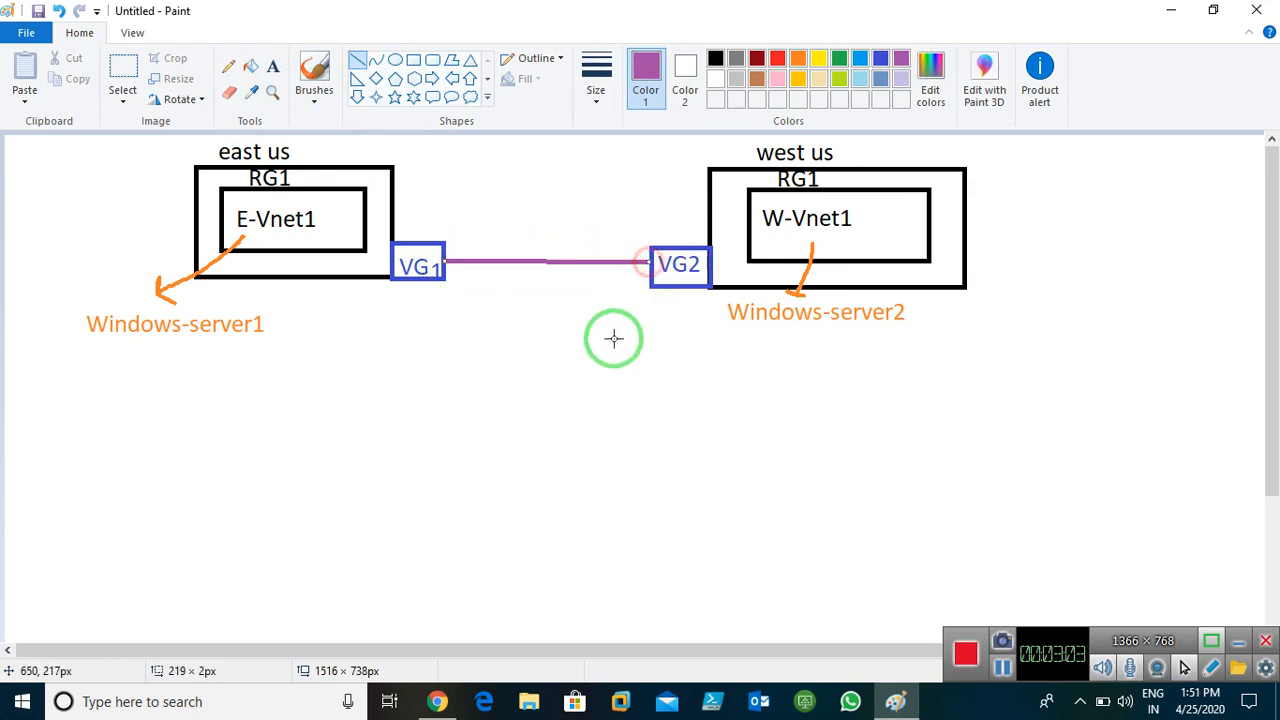
pyautogui.click(273, 66)
# Type the purple caption 'VIrtual Network Gateway it is a vpn Connection' below Windows-server1
pyautogui.click(323, 369)
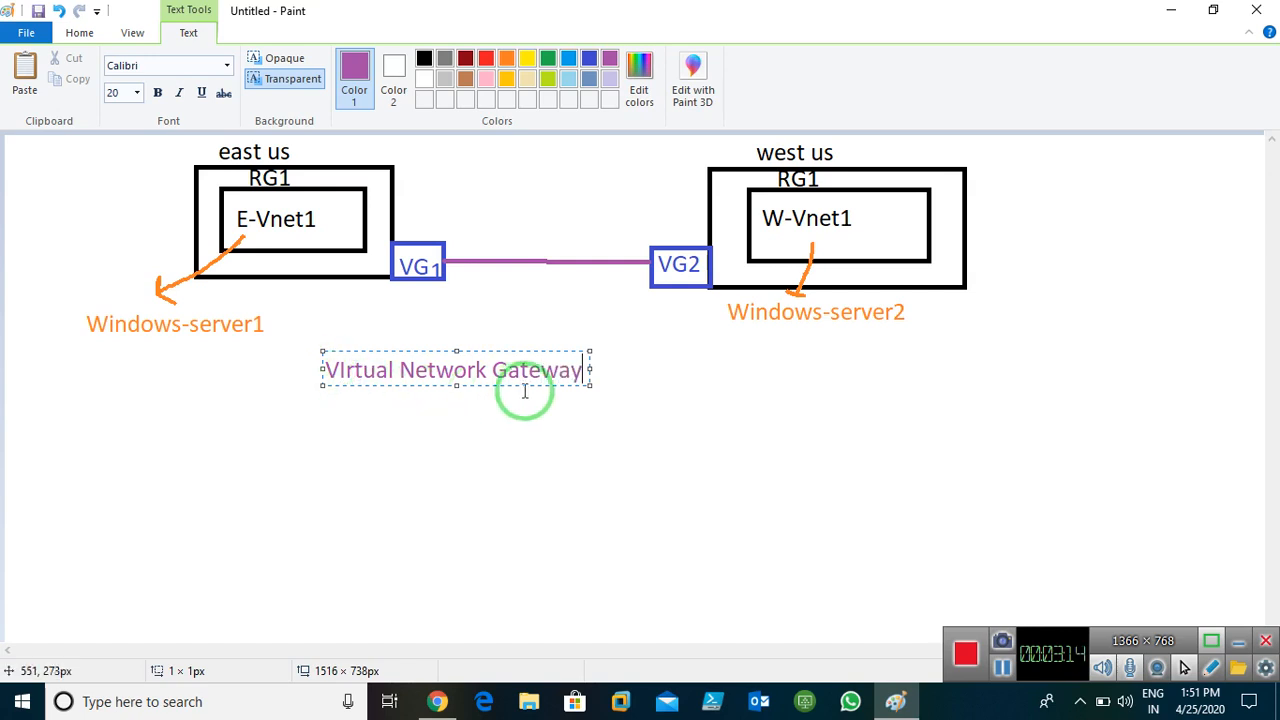
pyautogui.moveTo(590, 369); pyautogui.dragTo(1034, 357)
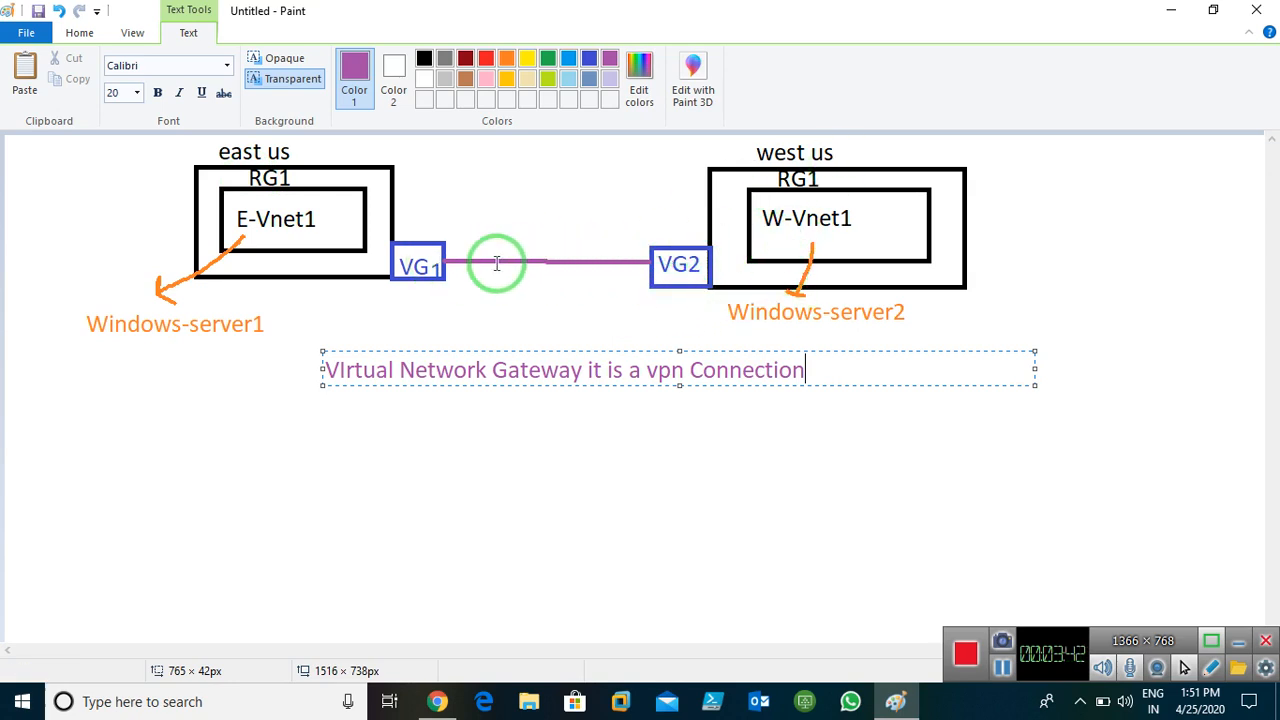
pyautogui.click(683, 493)
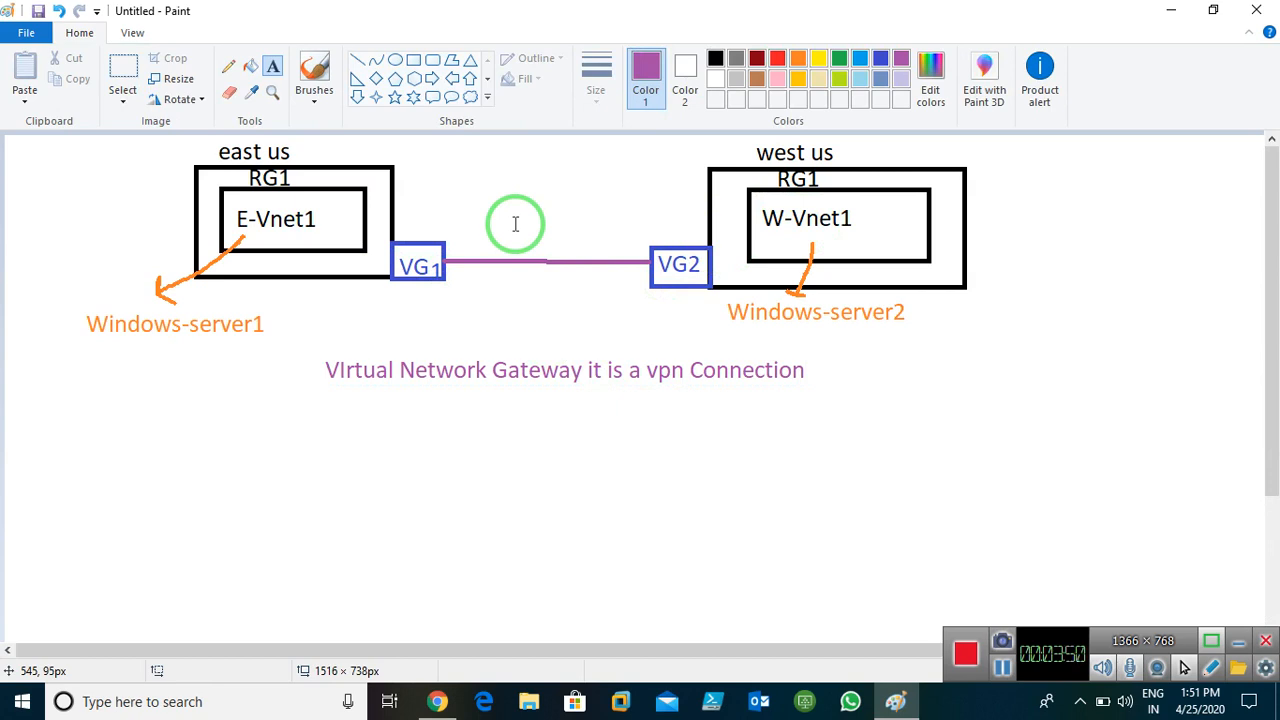
# Place red two-line text 'VPN Connevction' / 'IKEv1 and IKEv2' just above the purple line
pyautogui.click(880, 58)
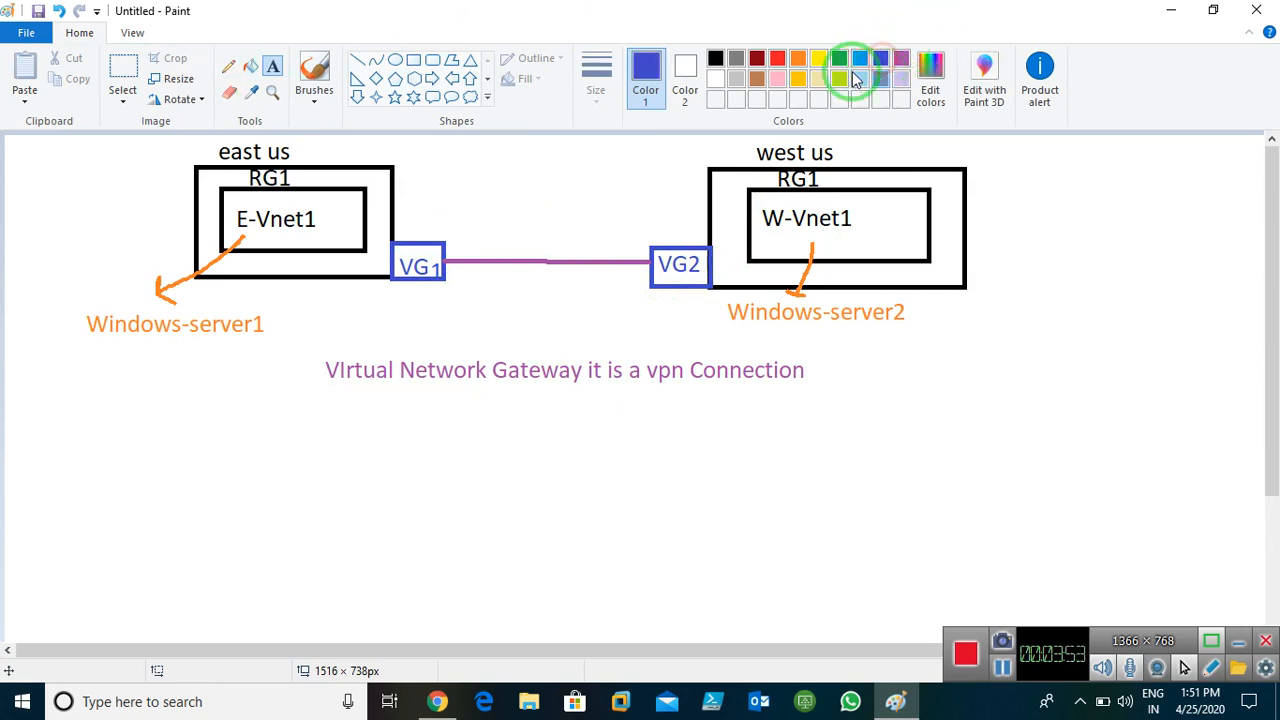
pyautogui.click(777, 58)
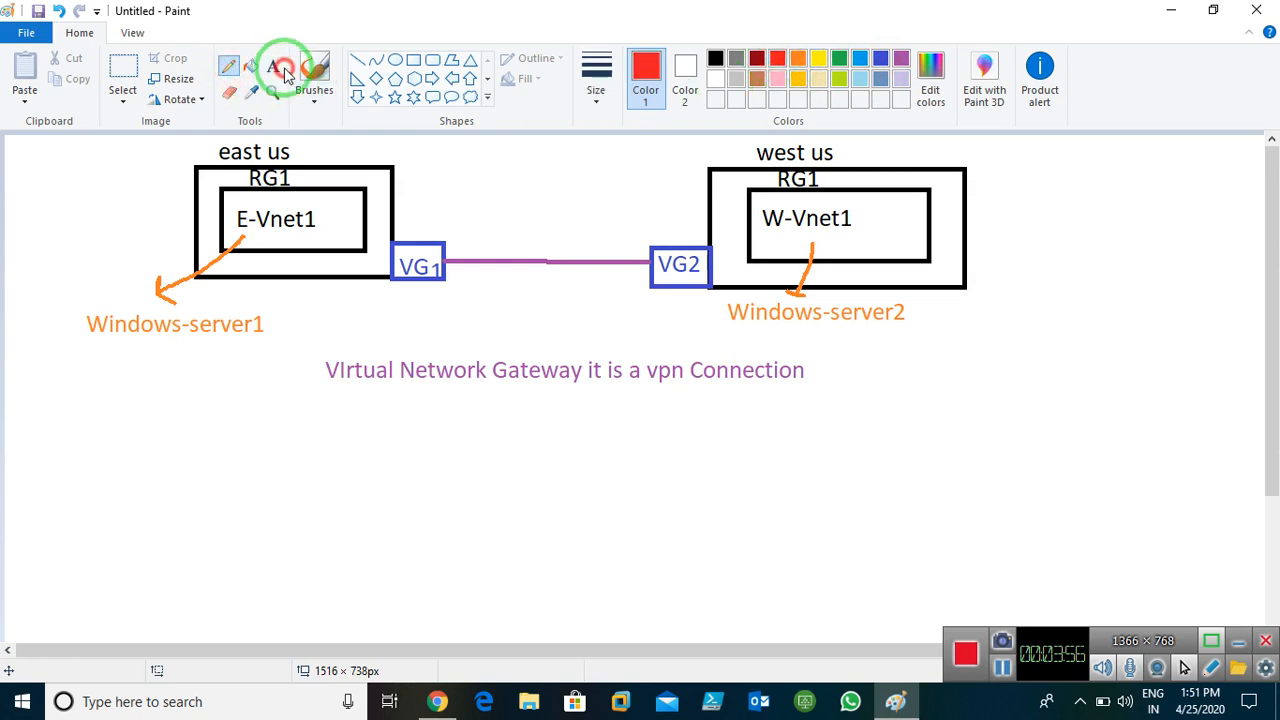
pyautogui.click(472, 229)
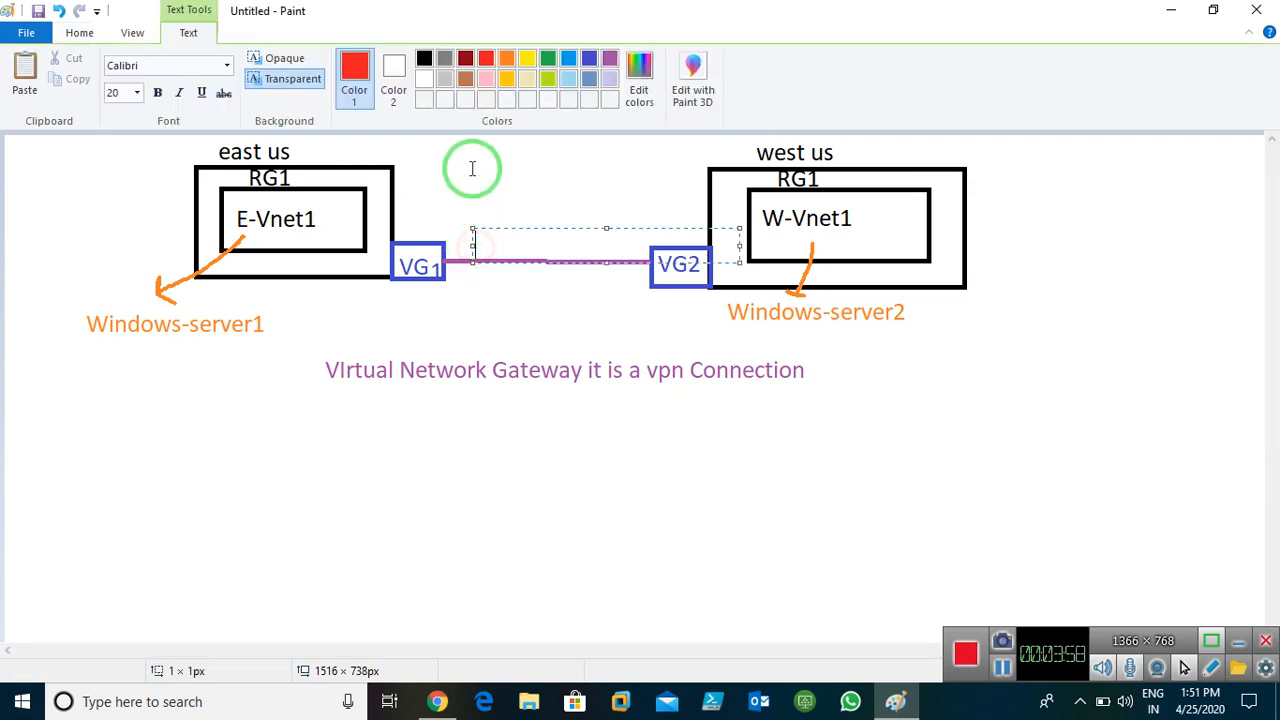
pyautogui.write('VP')
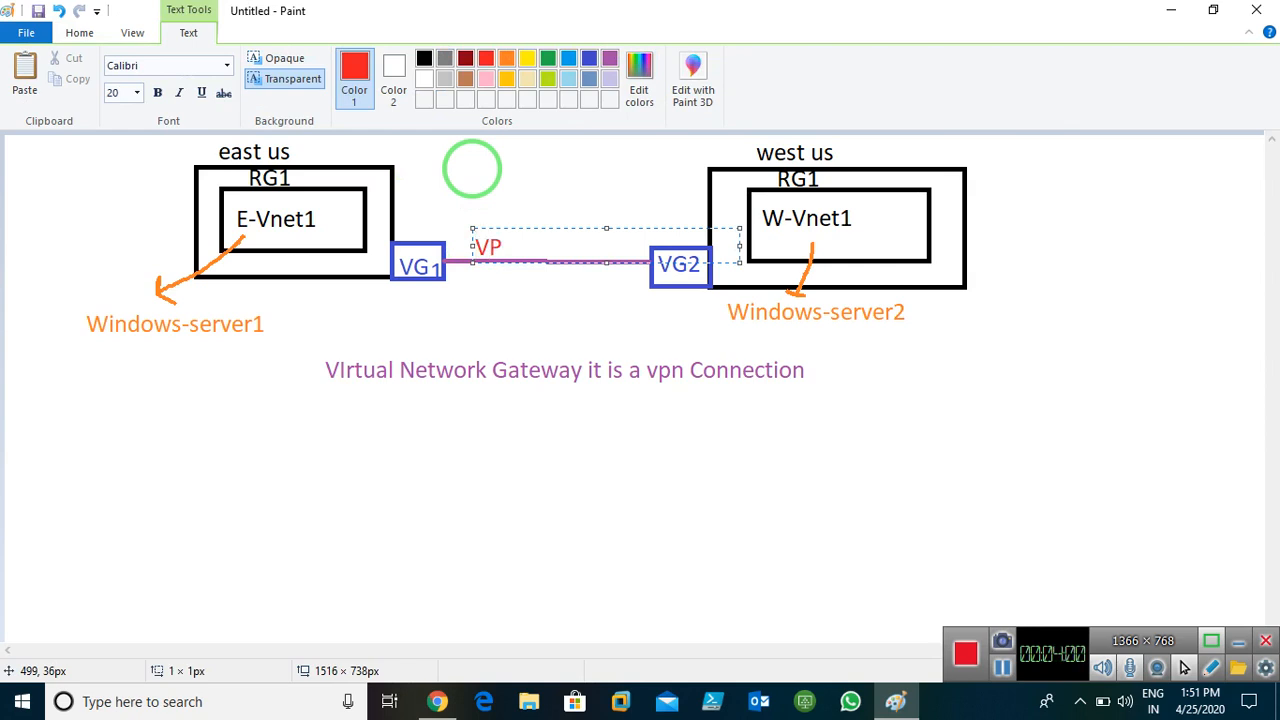
pyautogui.write('N Conne')
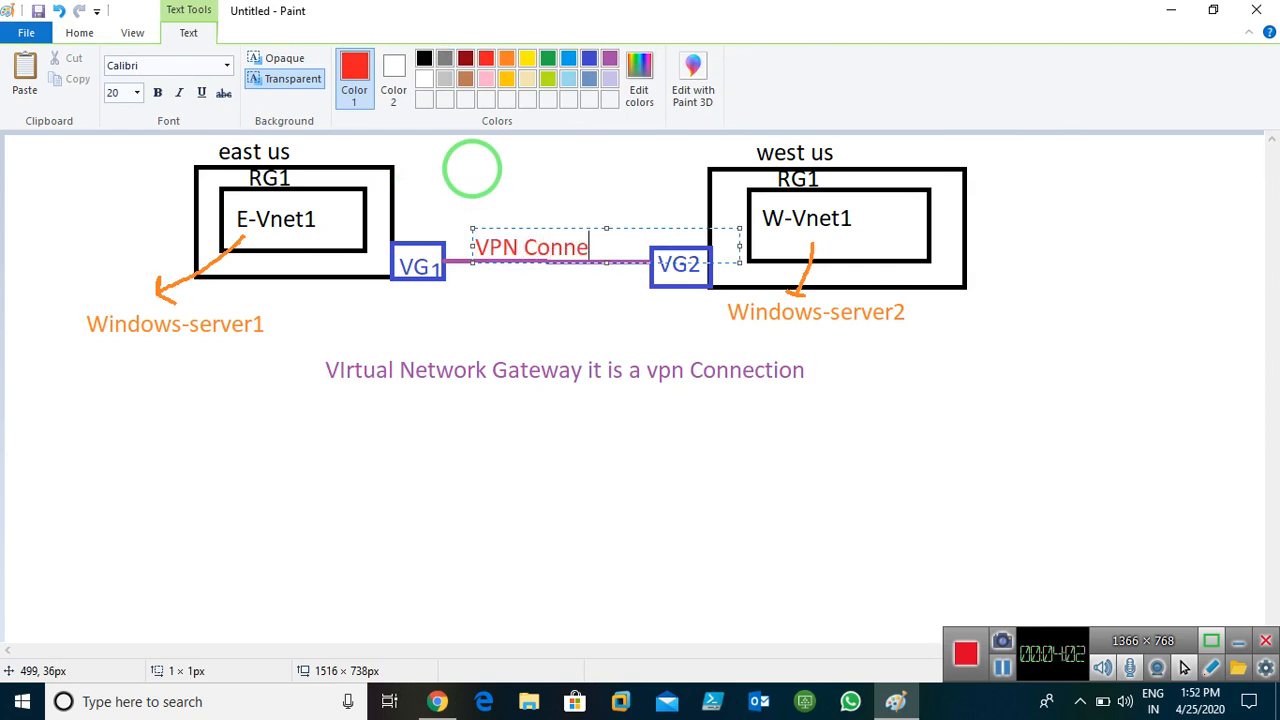
pyautogui.write('vction')
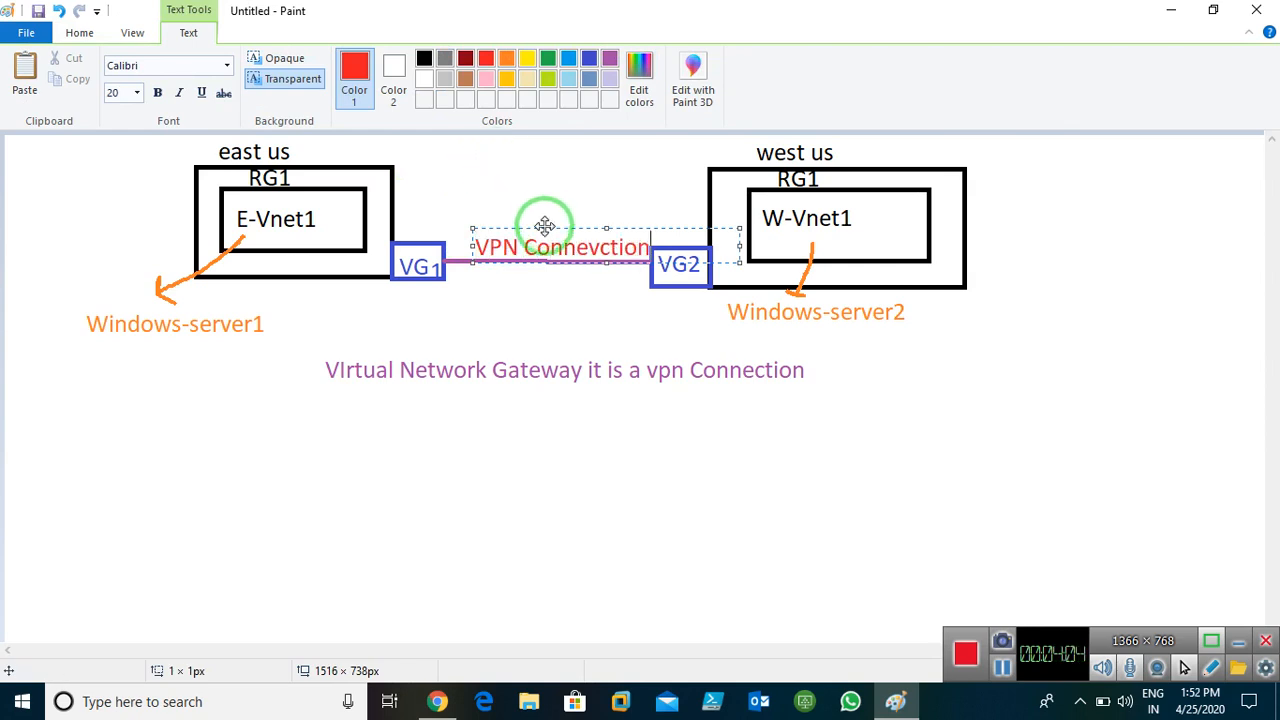
pyautogui.moveTo(544, 225); pyautogui.dragTo(527, 207)
pyautogui.press('Return')
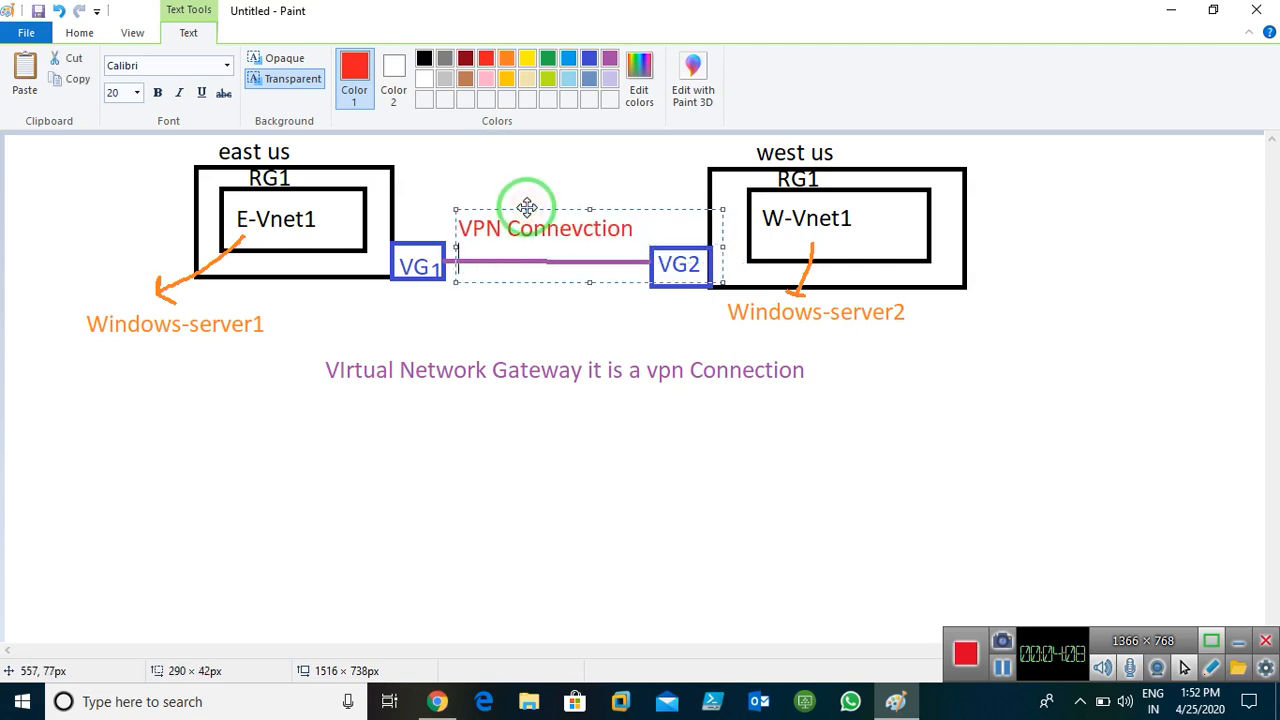
pyautogui.write('IKEv1 and')
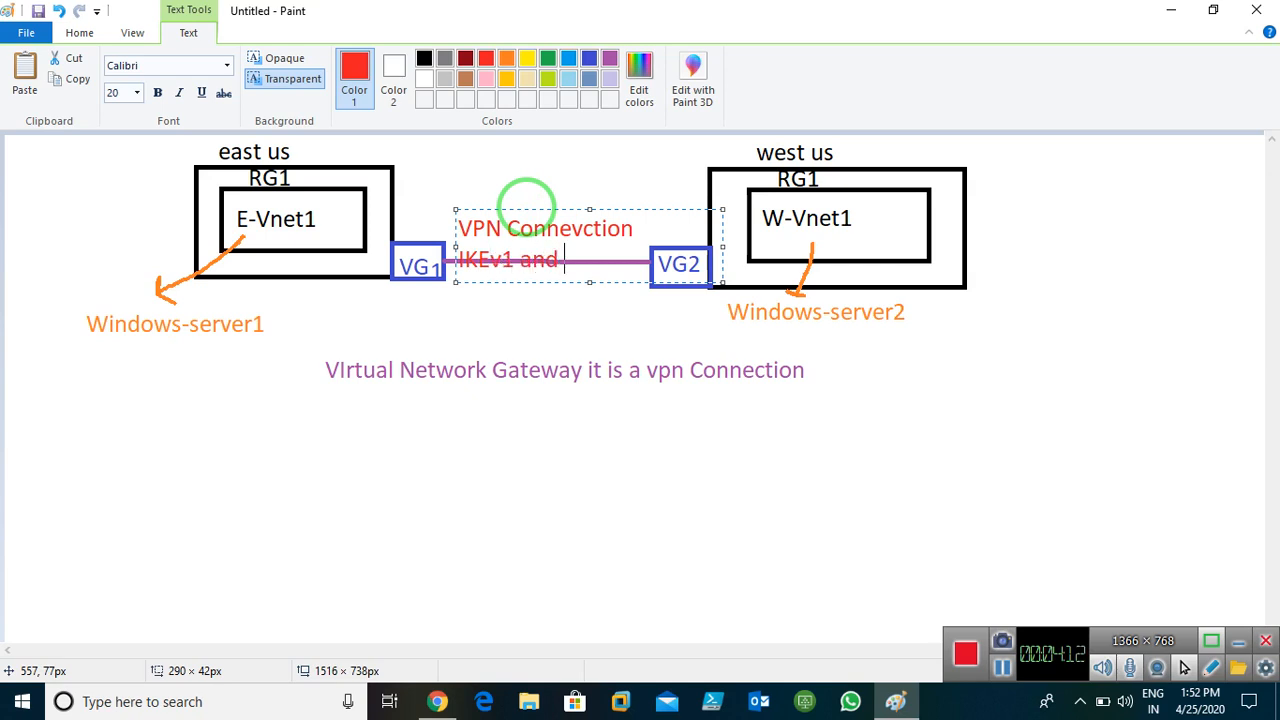
pyautogui.write(' IKEV2')
pyautogui.press('Left')
pyautogui.press('BackSpace')
pyautogui.write('v')
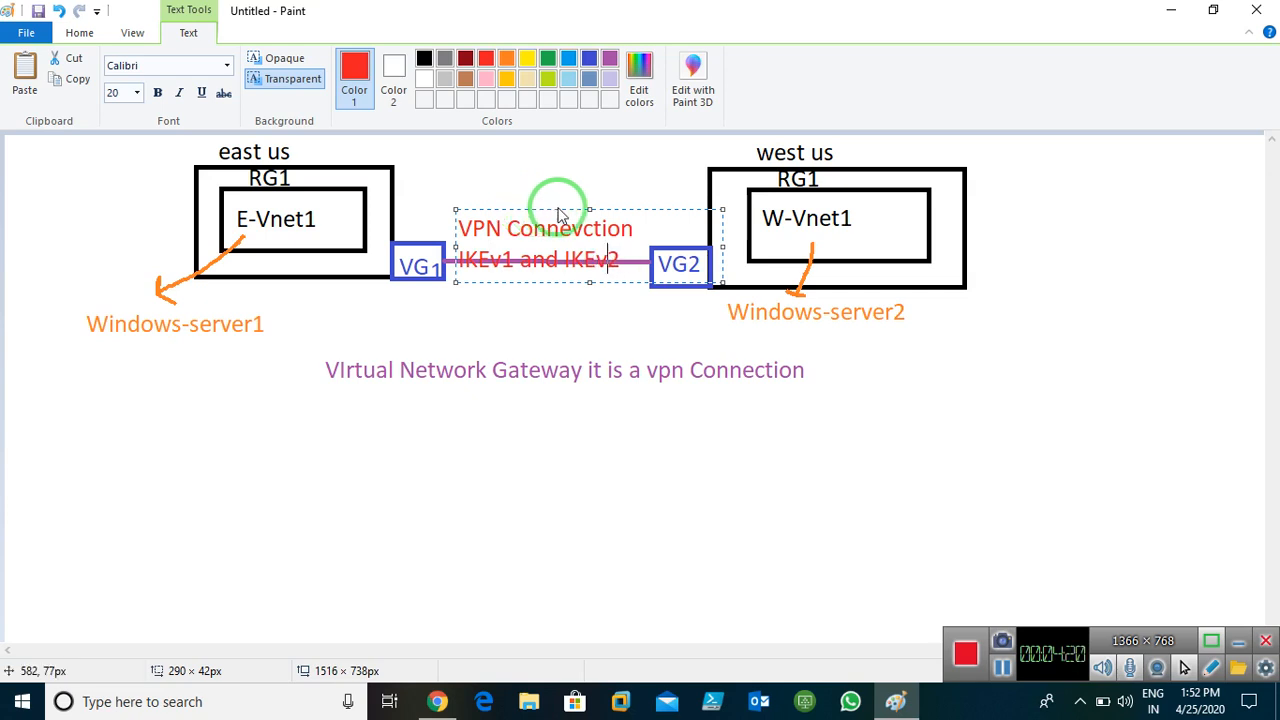
pyautogui.moveTo(563, 209); pyautogui.dragTo(563, 197)
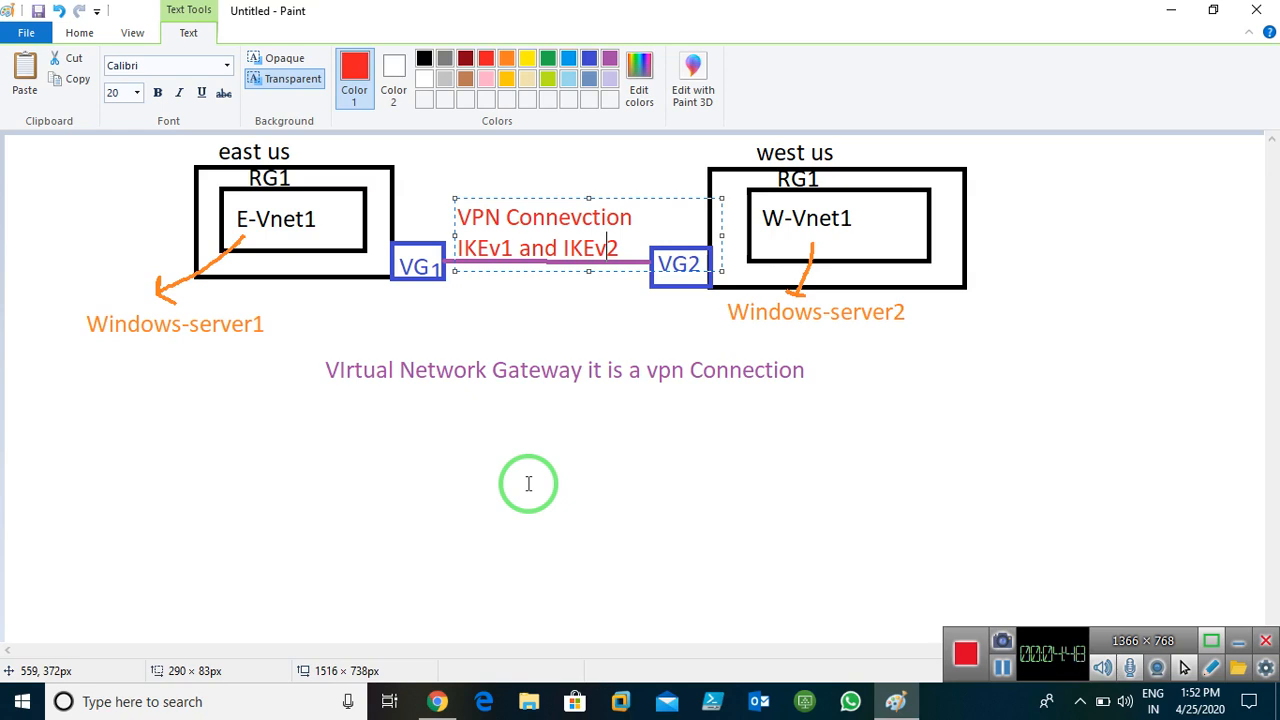
# Start a red text list with '1. Create 2 Vnet in different Azure regions.'
pyautogui.click(391, 477)
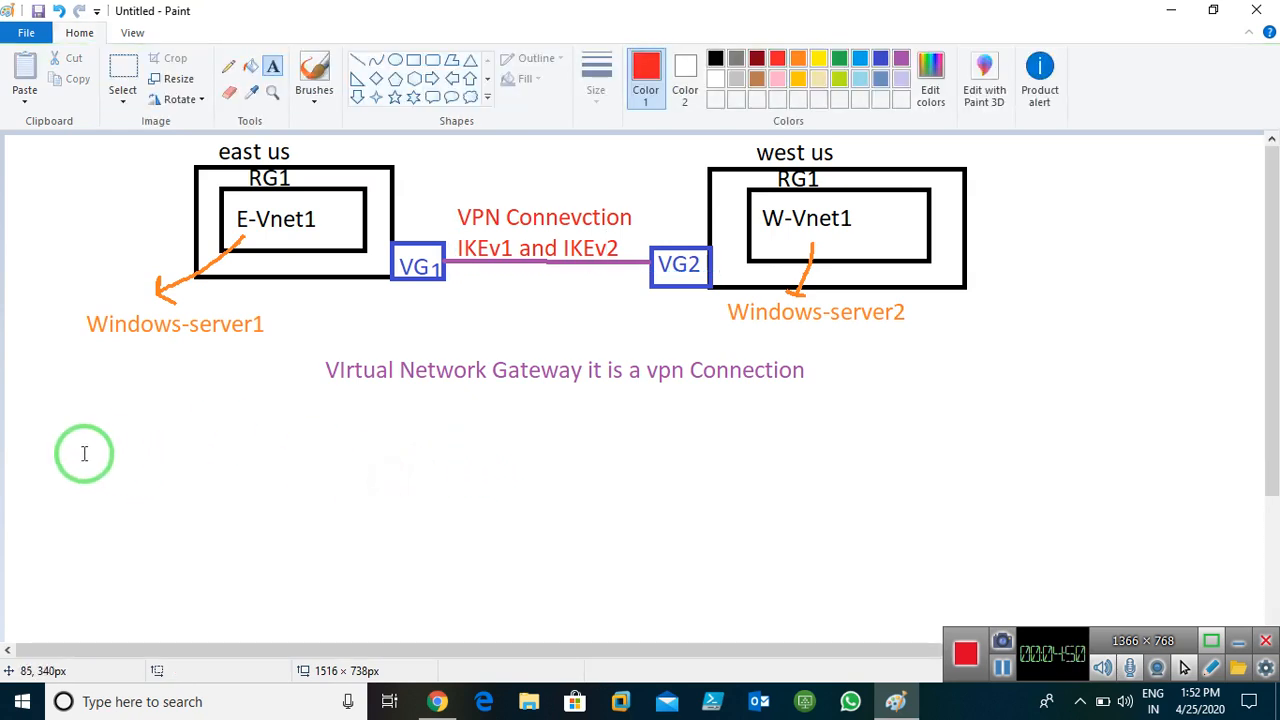
pyautogui.click(112, 432)
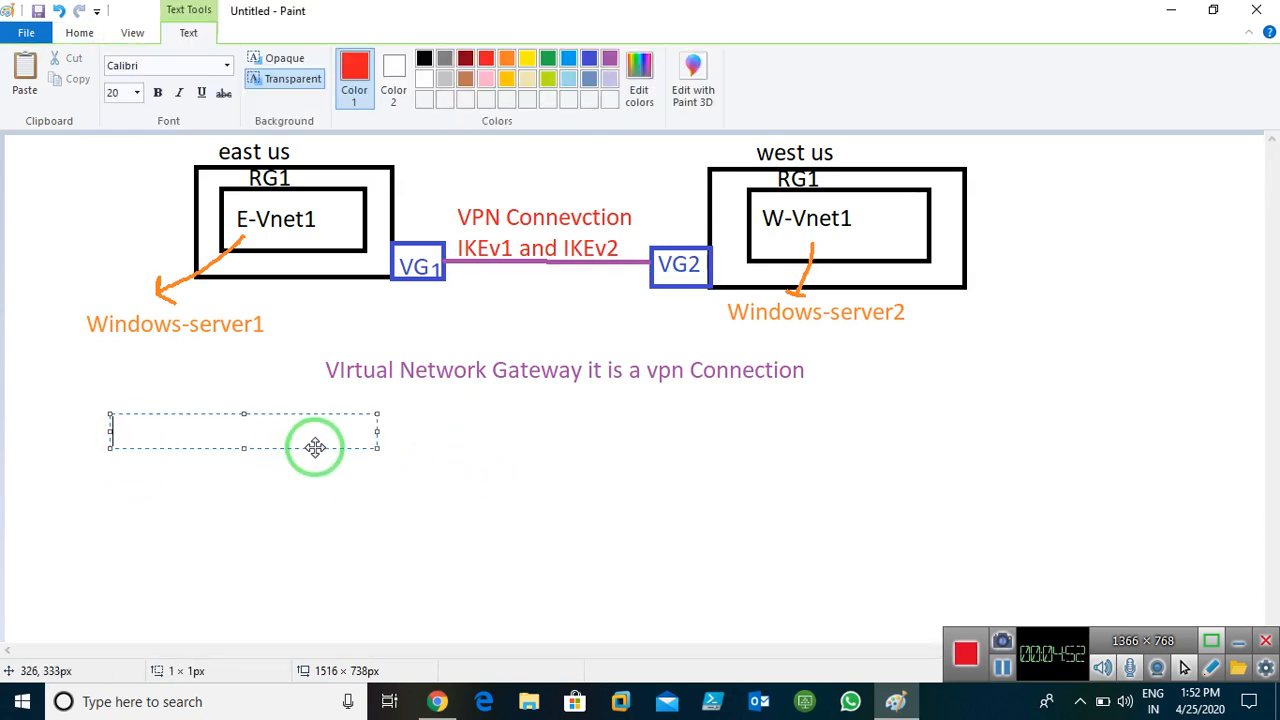
pyautogui.moveTo(377, 431); pyautogui.dragTo(845, 408)
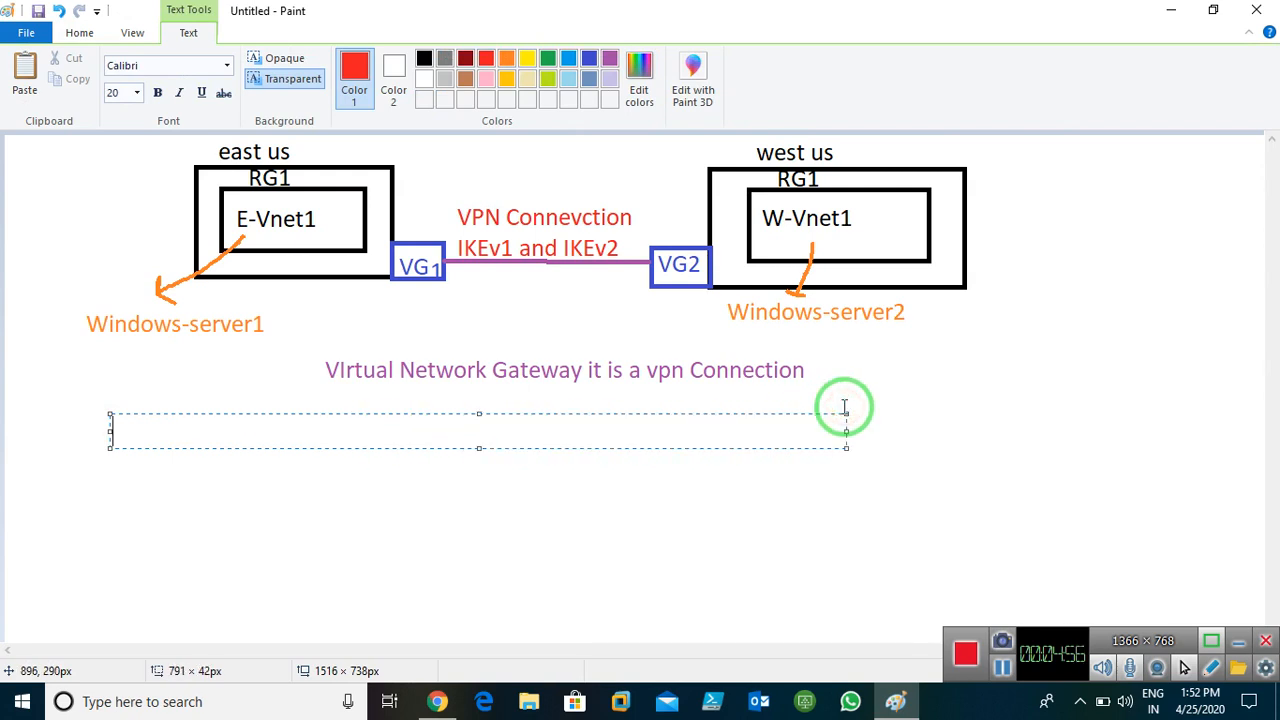
pyautogui.write('1. Create')
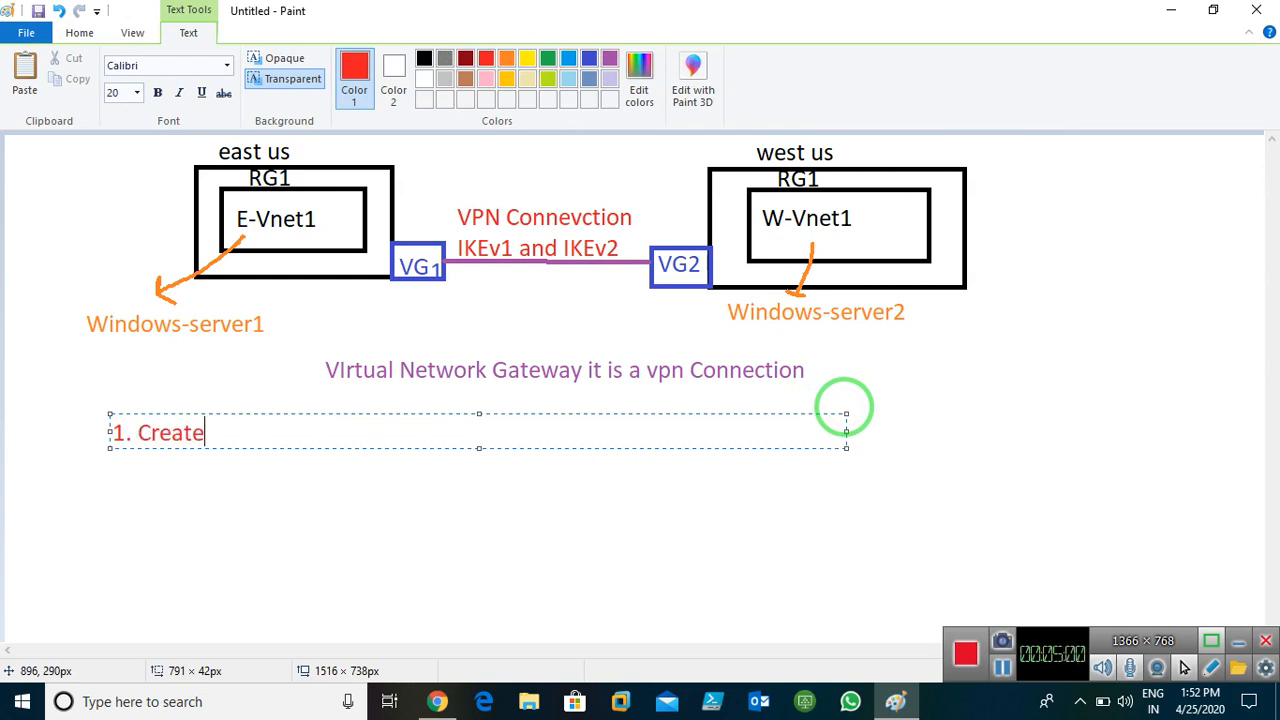
pyautogui.write(' 2 Vnet in differ')
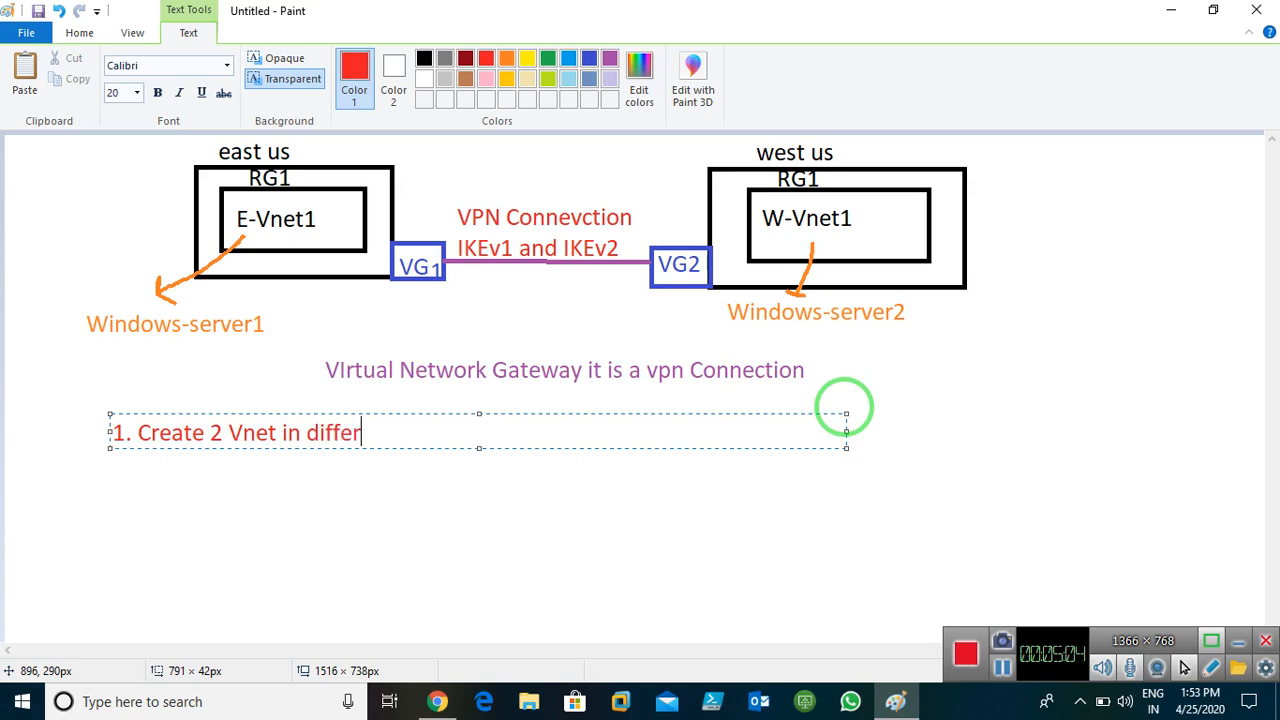
pyautogui.write('ent Azure ')
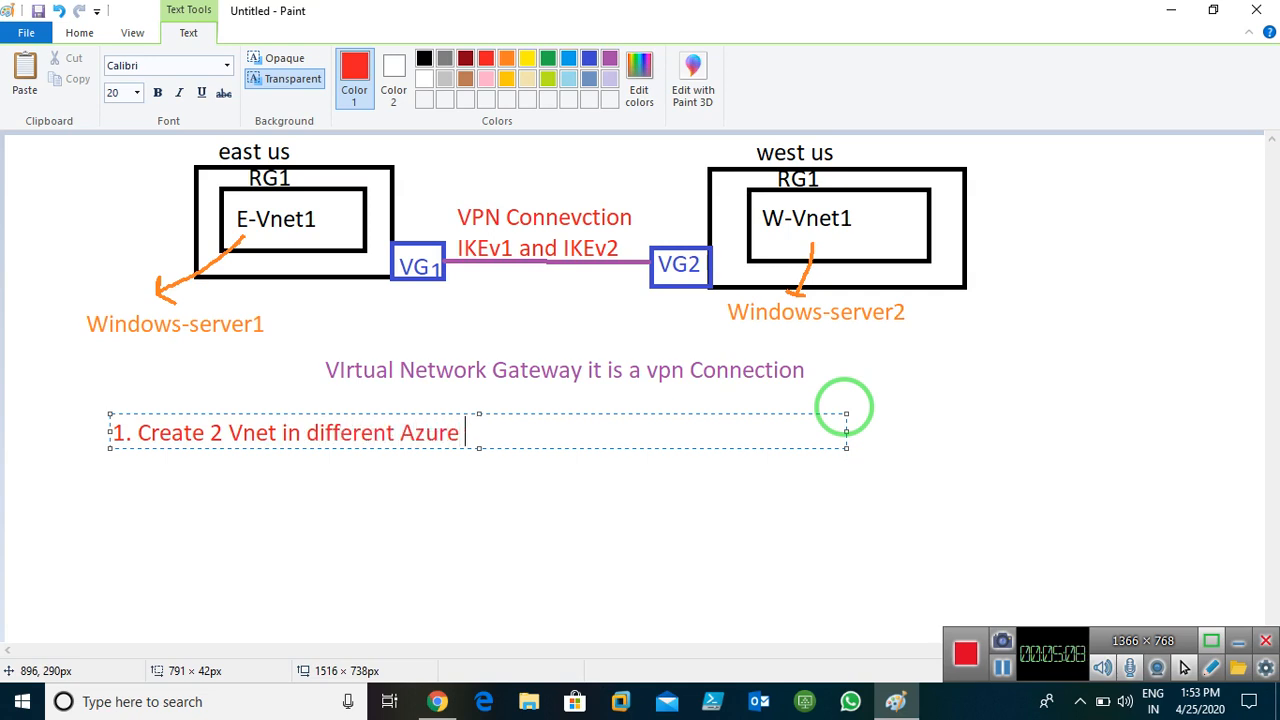
pyautogui.write('regoi')
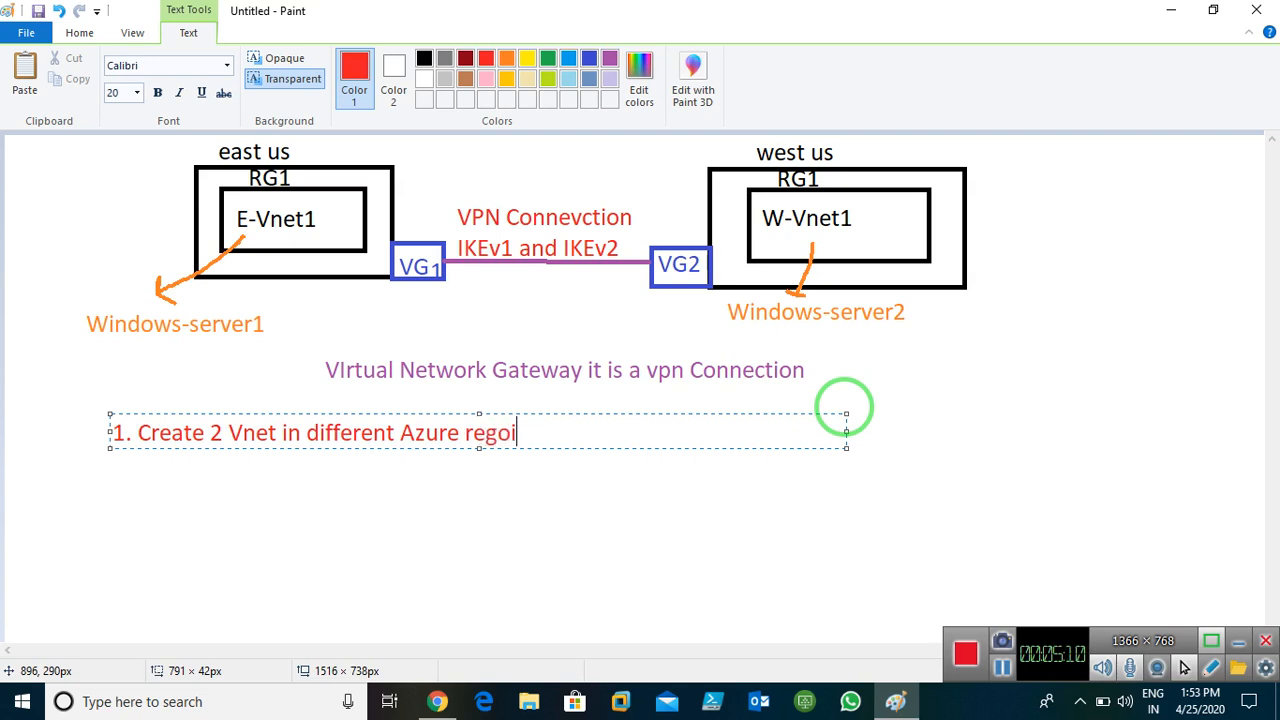
pyautogui.press('BackSpace')
pyautogui.press('BackSpace')
pyautogui.write('ions.')
# Add '2. Create 2 Gateways (Virtual network Gateway)' and '3. Create 2 VM's' to the list
pyautogui.press('Return')
pyautogui.write('2.')
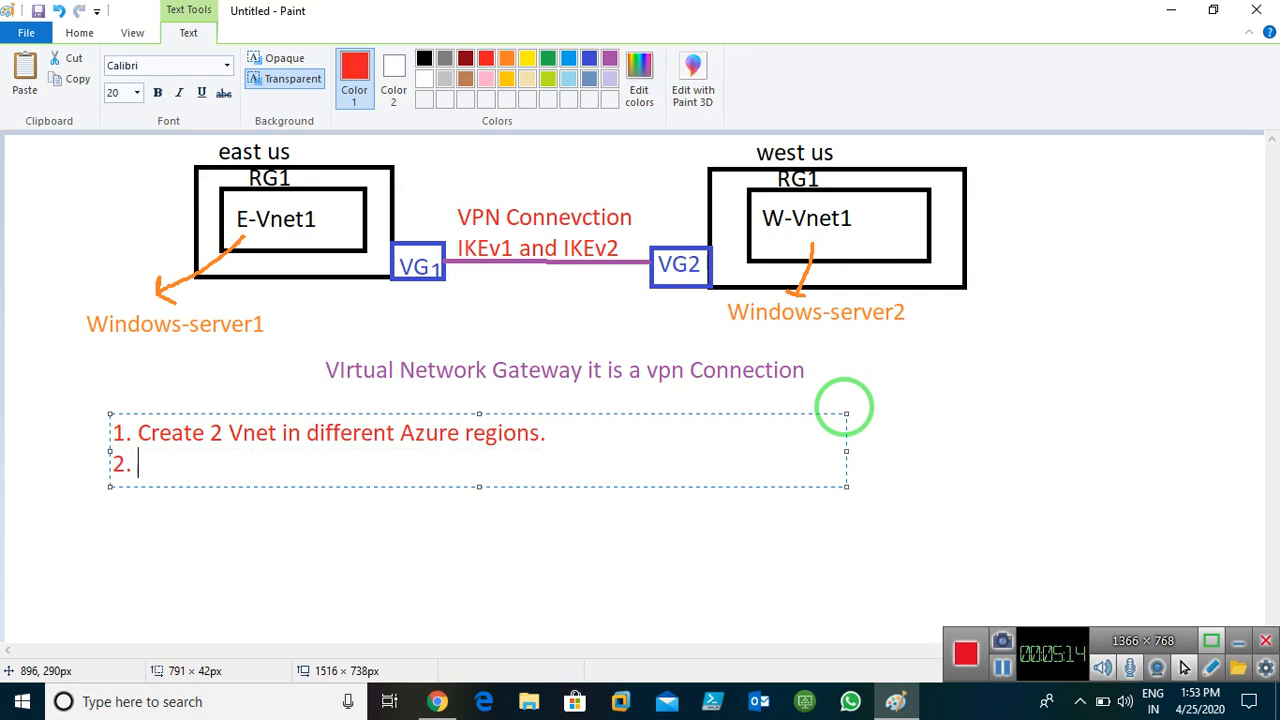
pyautogui.write(' Create 2 ')
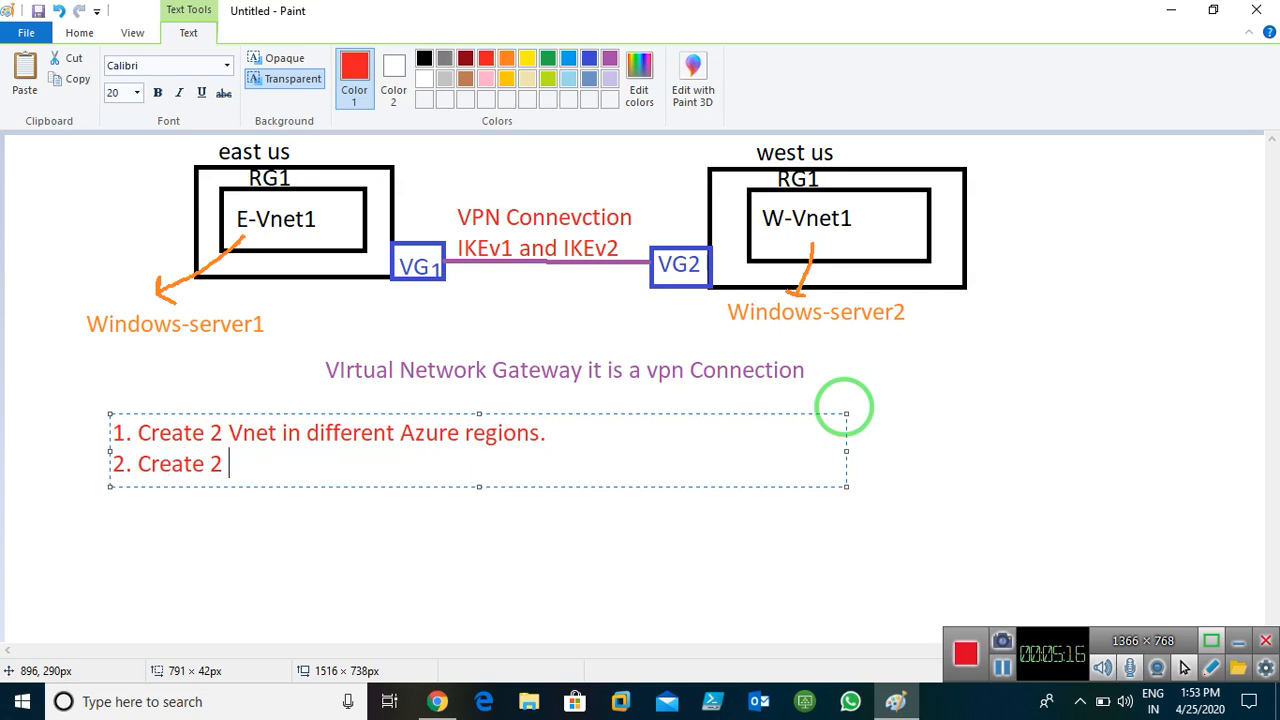
pyautogui.write('Gate way ( ')
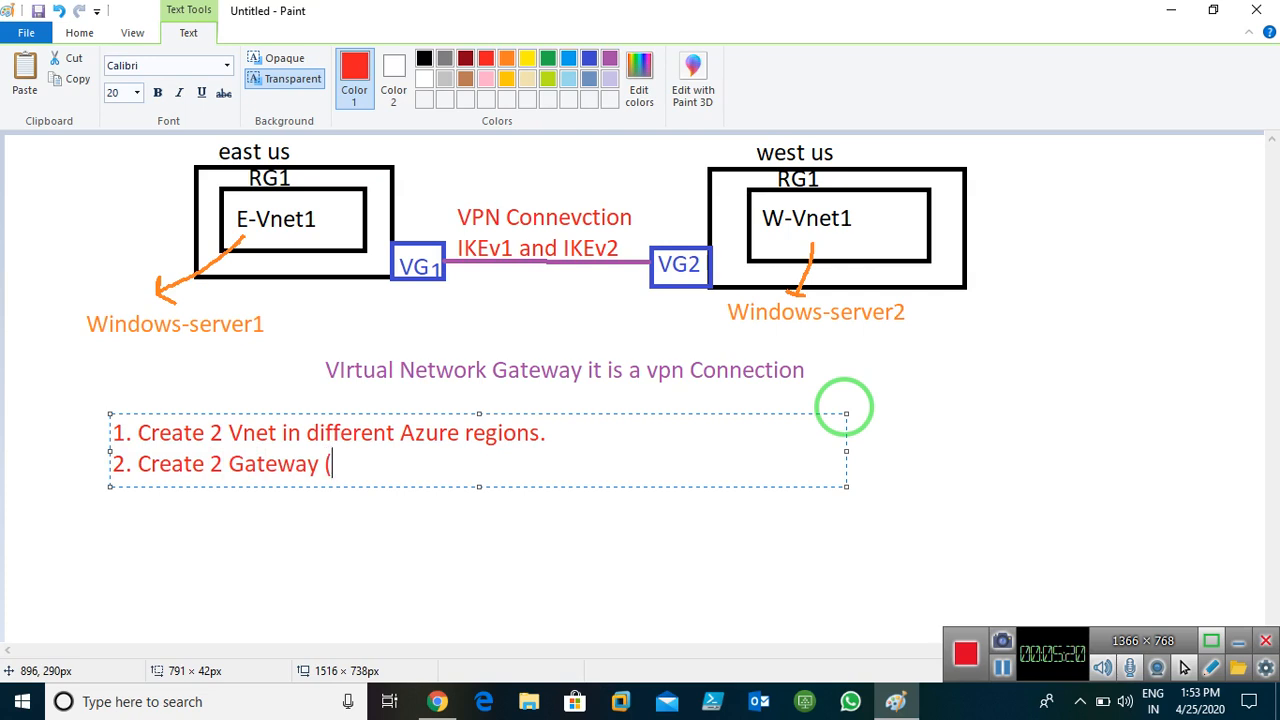
pyautogui.write('Virtual net ')
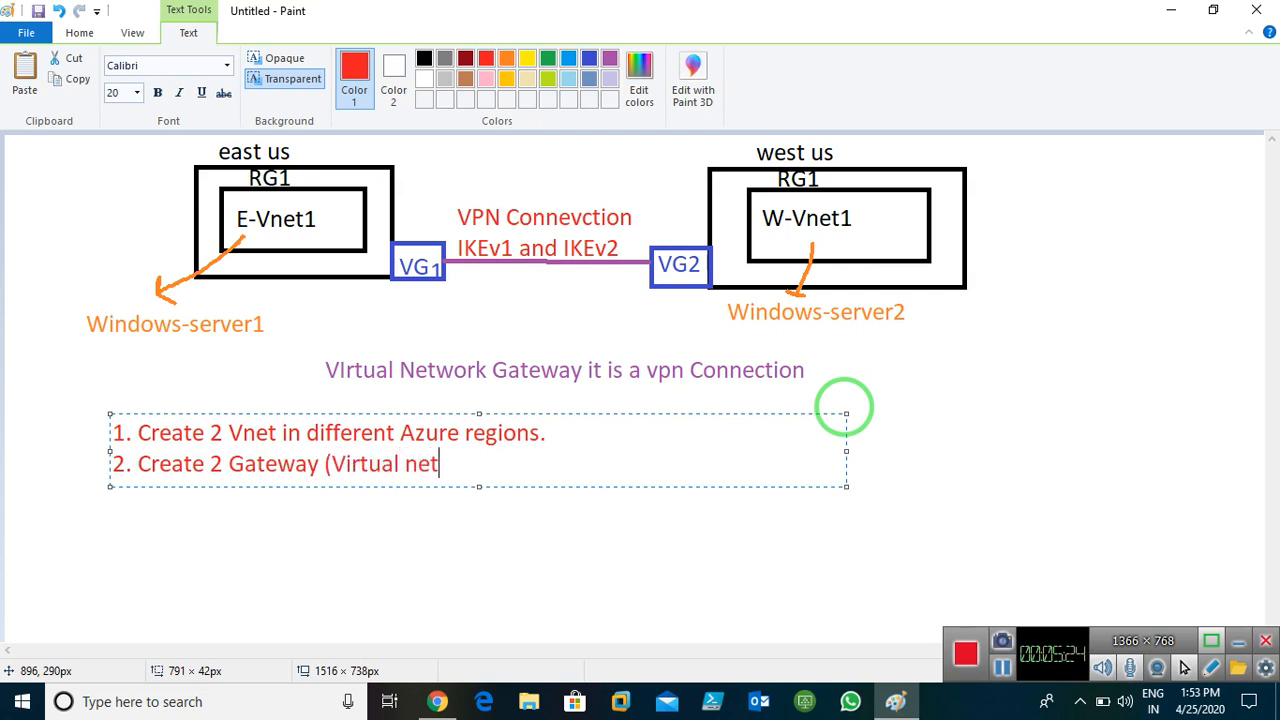
pyautogui.write('work Gatewa')
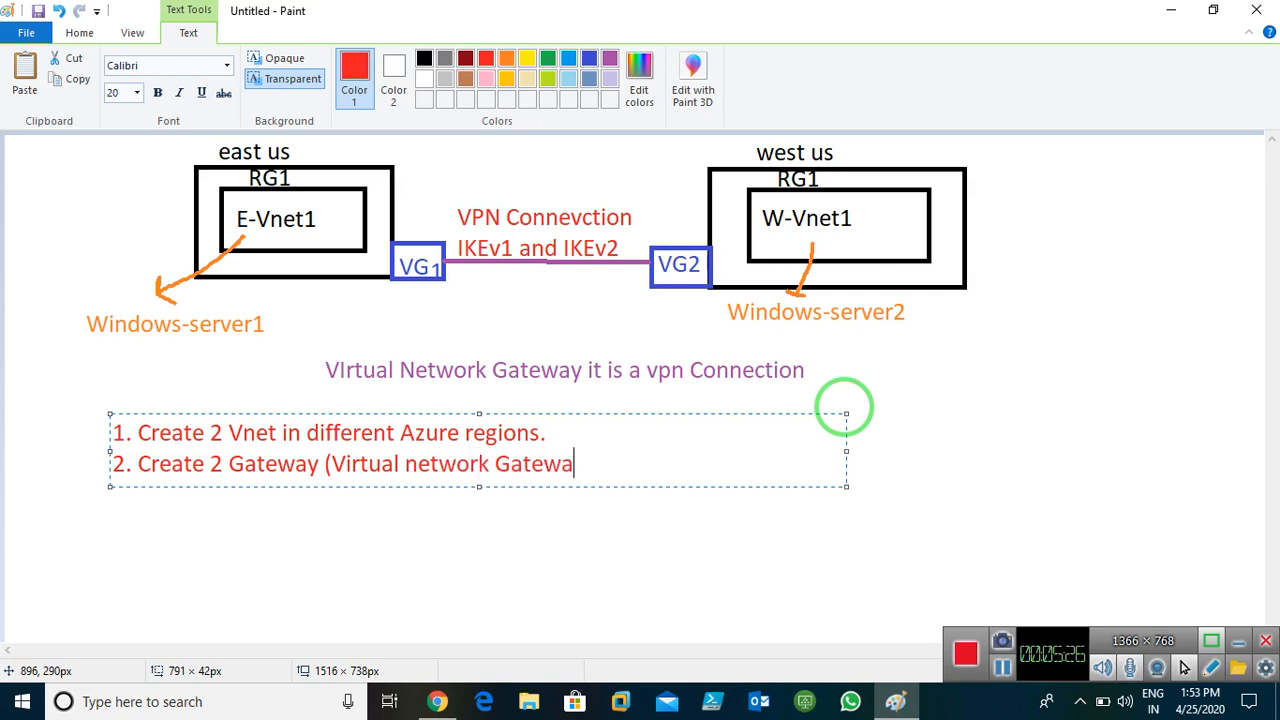
pyautogui.write('y')
pyautogui.press('Return')
pyautogui.write('0')
pyautogui.click(316, 466)
pyautogui.write('s')
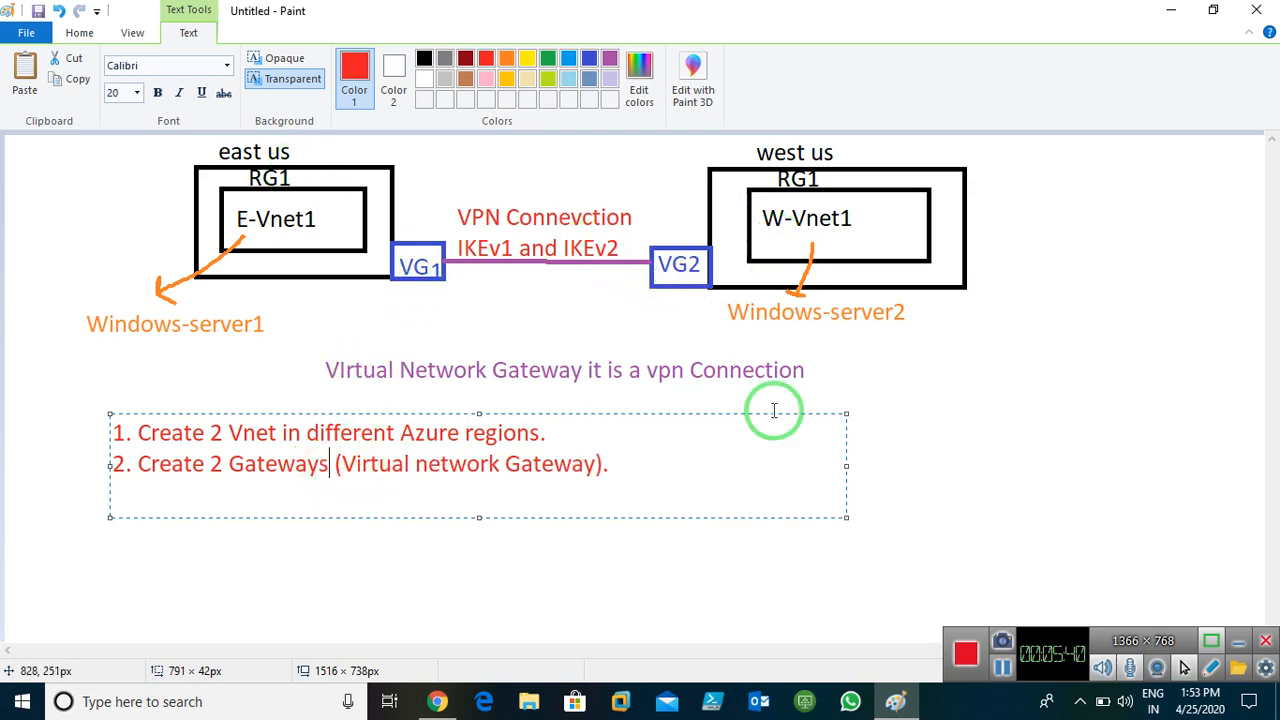
pyautogui.click(223, 506)
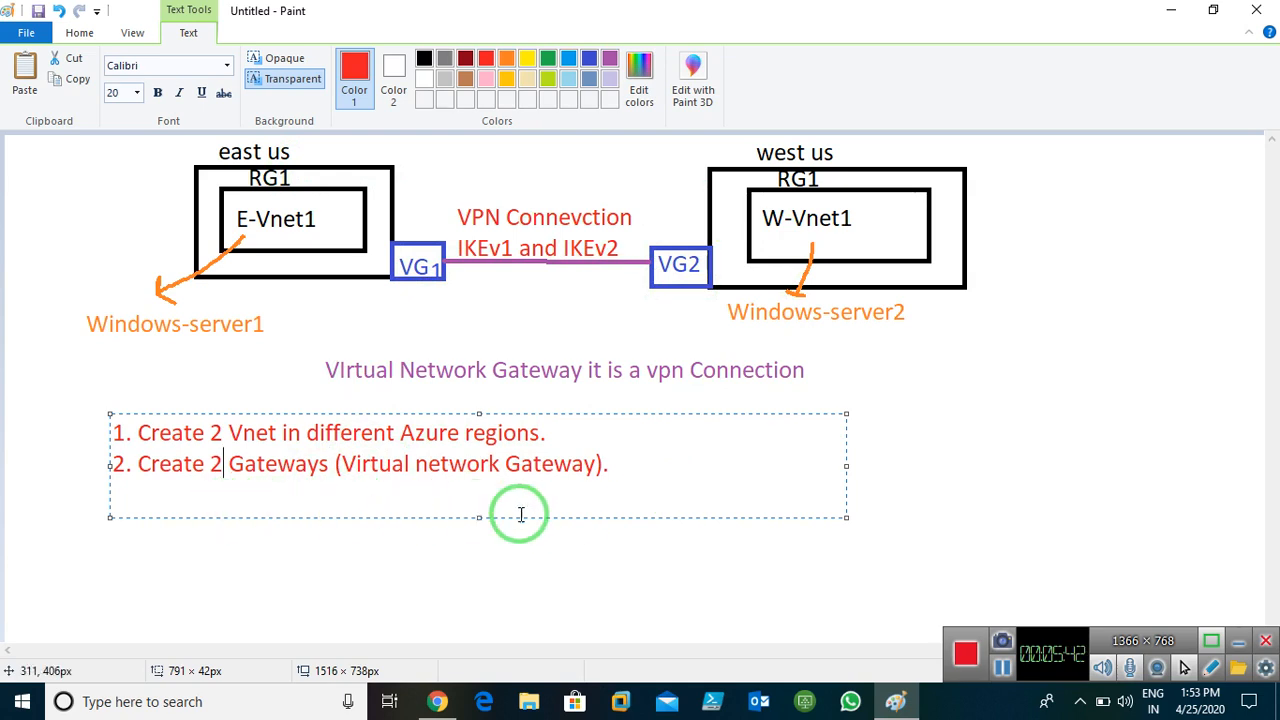
pyautogui.click(605, 465)
pyautogui.write('3. Create 2')
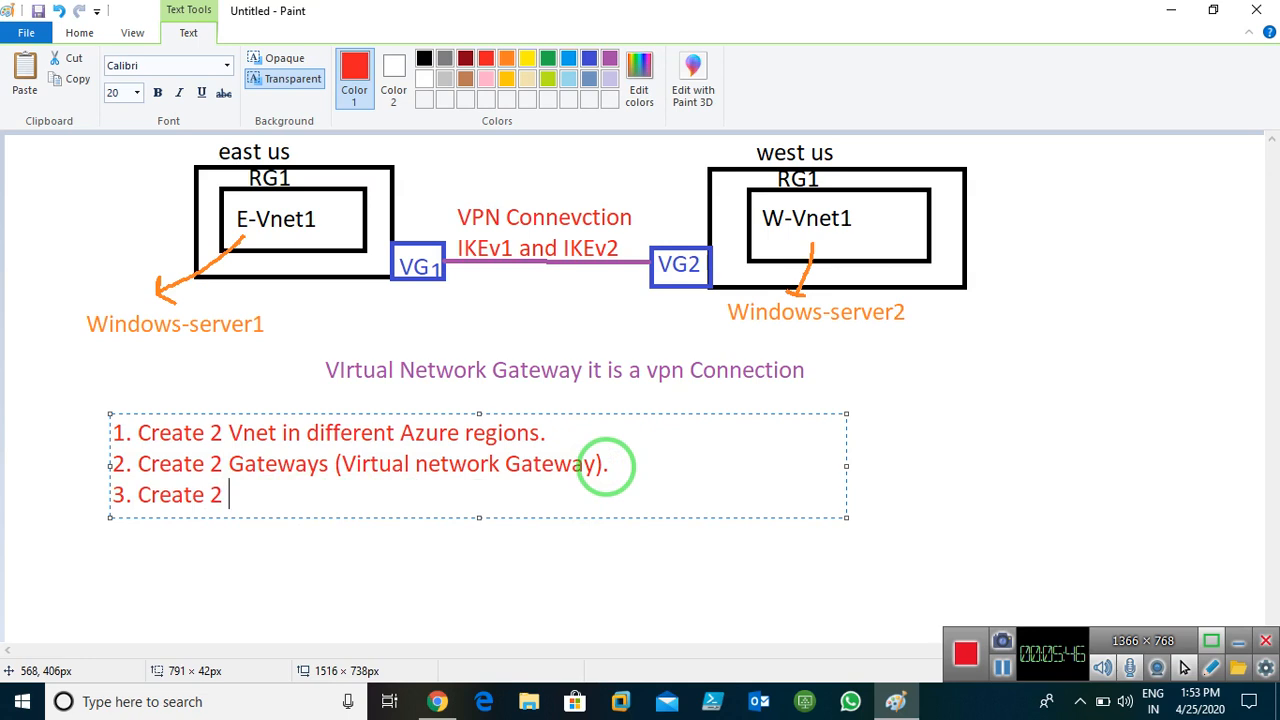
pyautogui.write(" VM's and")
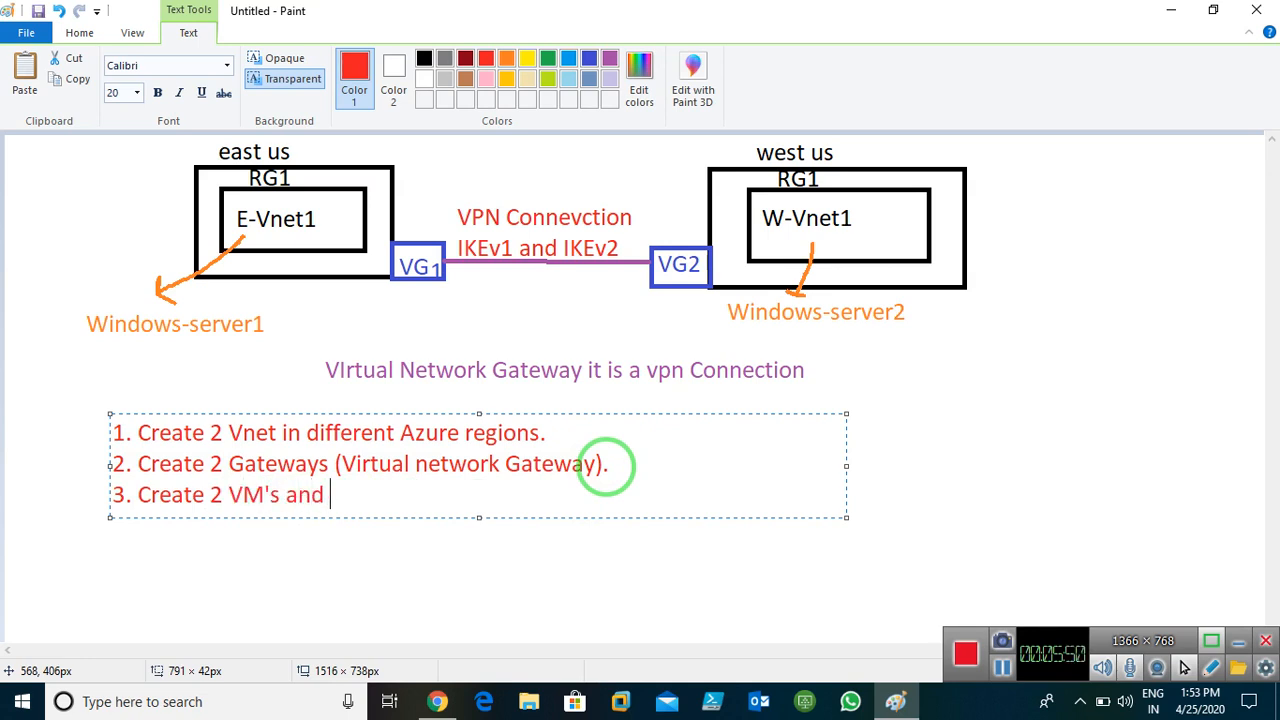
pyautogui.press('BackSpace')
pyautogui.press('BackSpace')
pyautogui.press('BackSpace')
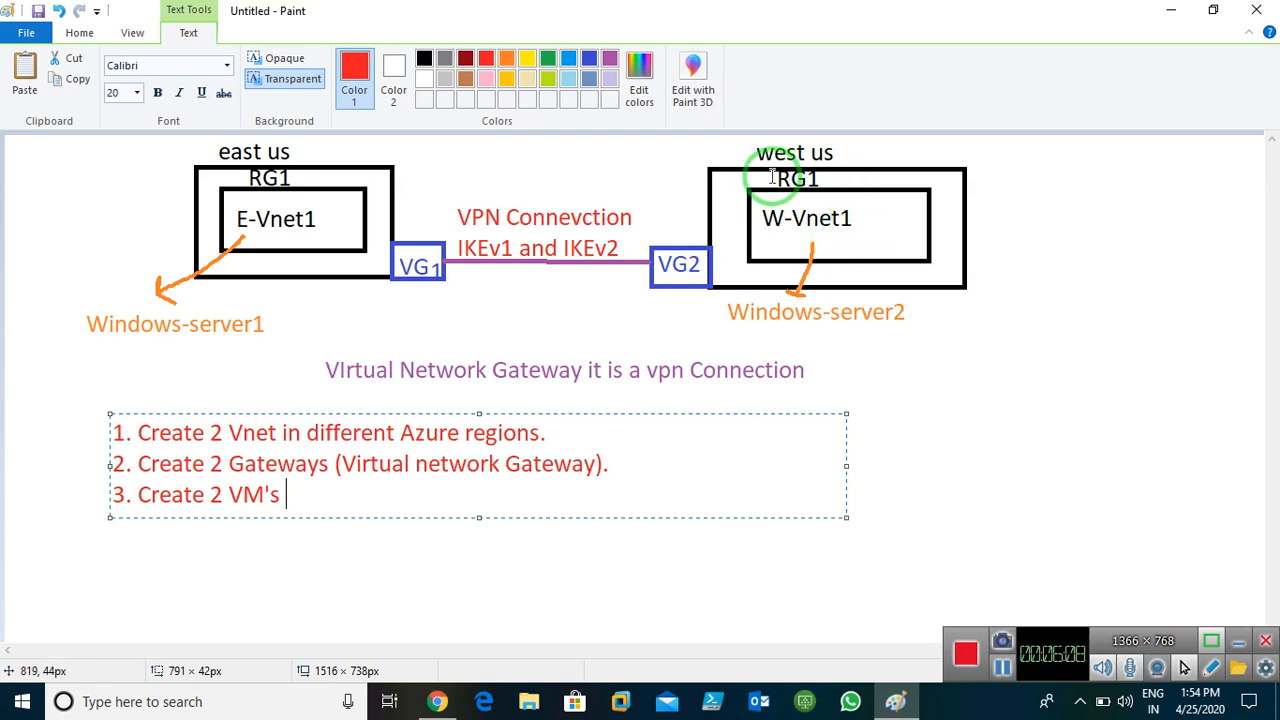
pyautogui.click(885, 440)
# With a dark-red pencil, link Windows-server1 and Windows-server2 with arrows and stroke toward E-Vnet1
pyautogui.click(228, 66)
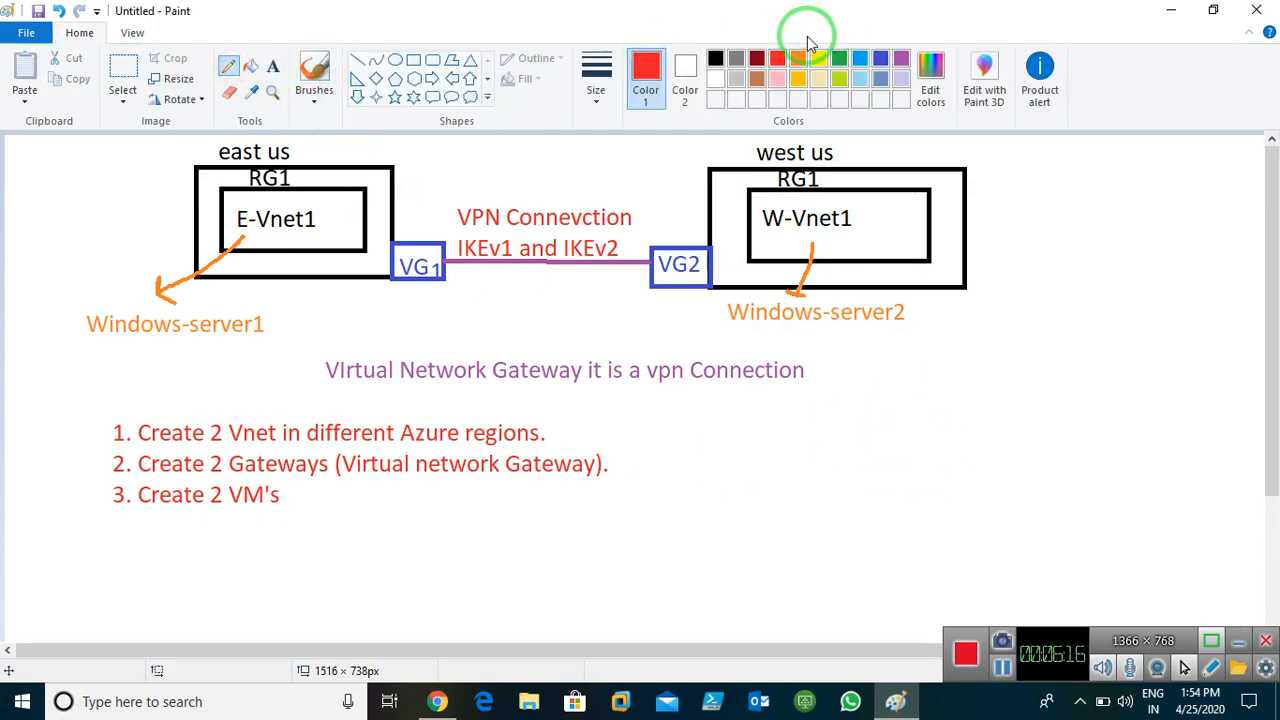
pyautogui.click(757, 62)
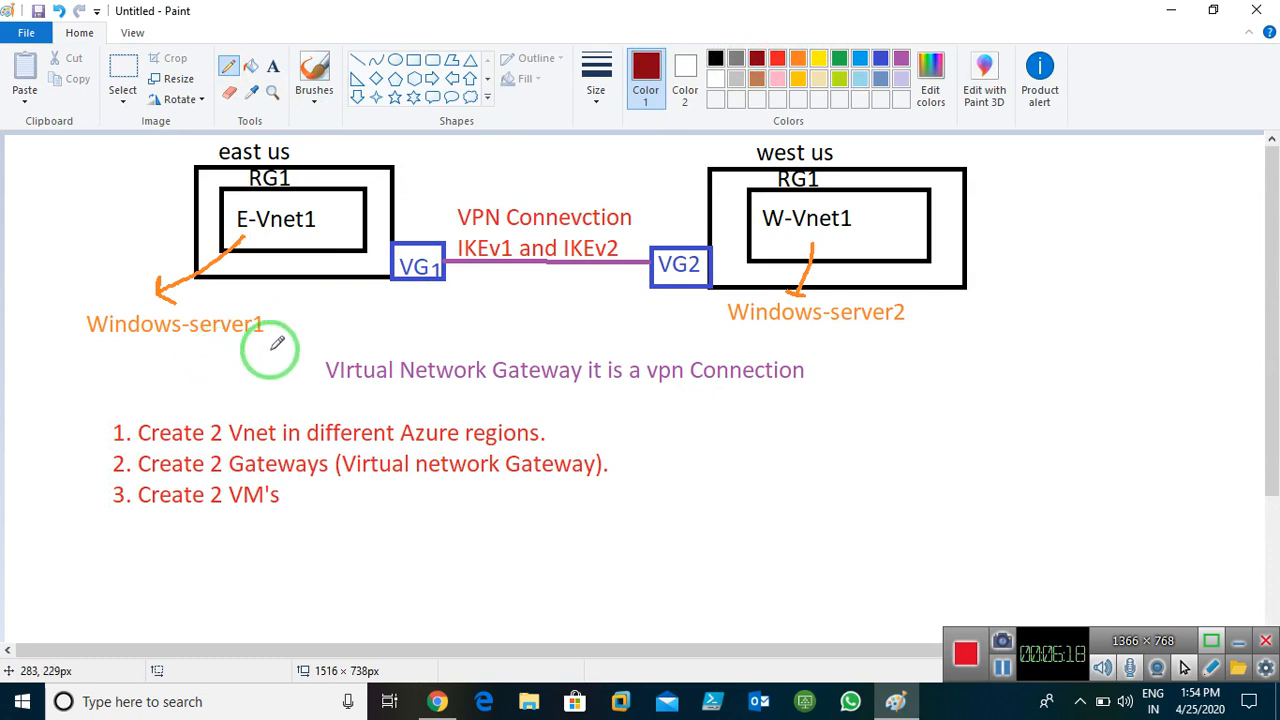
pyautogui.moveTo(268, 327)
pyautogui.mouseDown()
pyautogui.moveTo(716, 317)
pyautogui.moveTo(669, 337)
pyautogui.moveTo(497, 354)
pyautogui.moveTo(231, 353)
pyautogui.mouseUp()
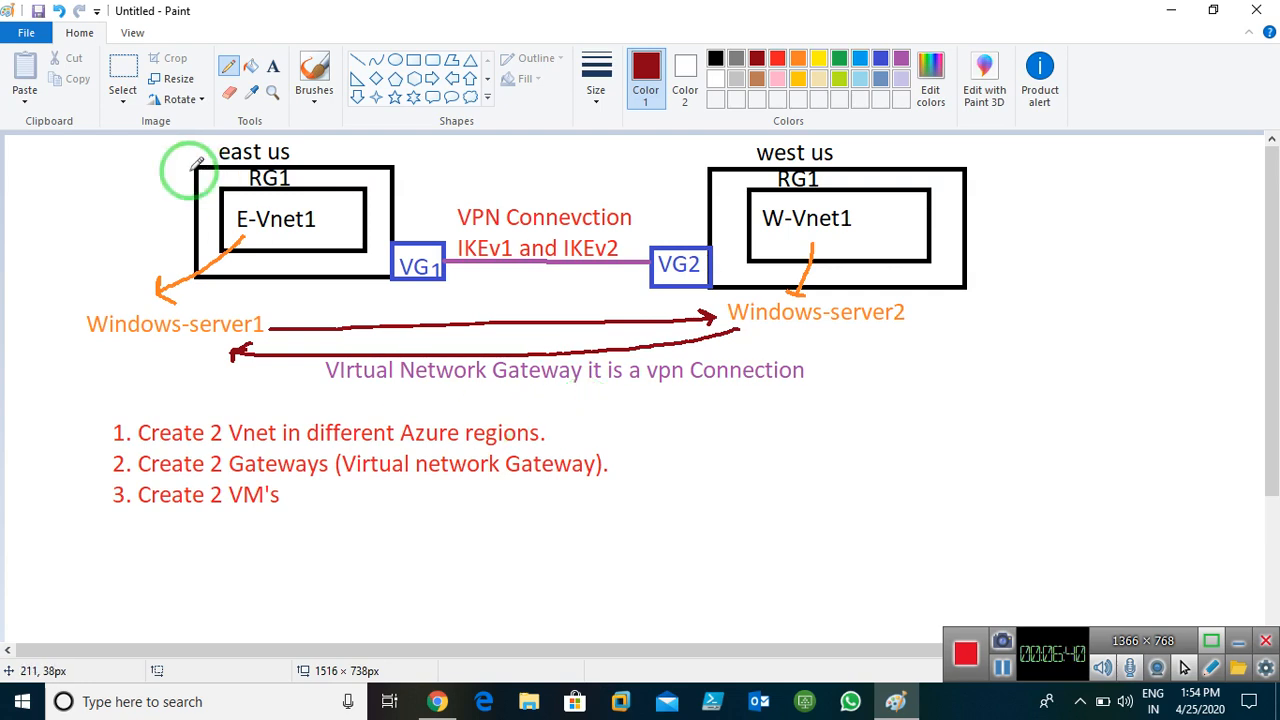
pyautogui.moveTo(230, 200); pyautogui.dragTo(127, 210)
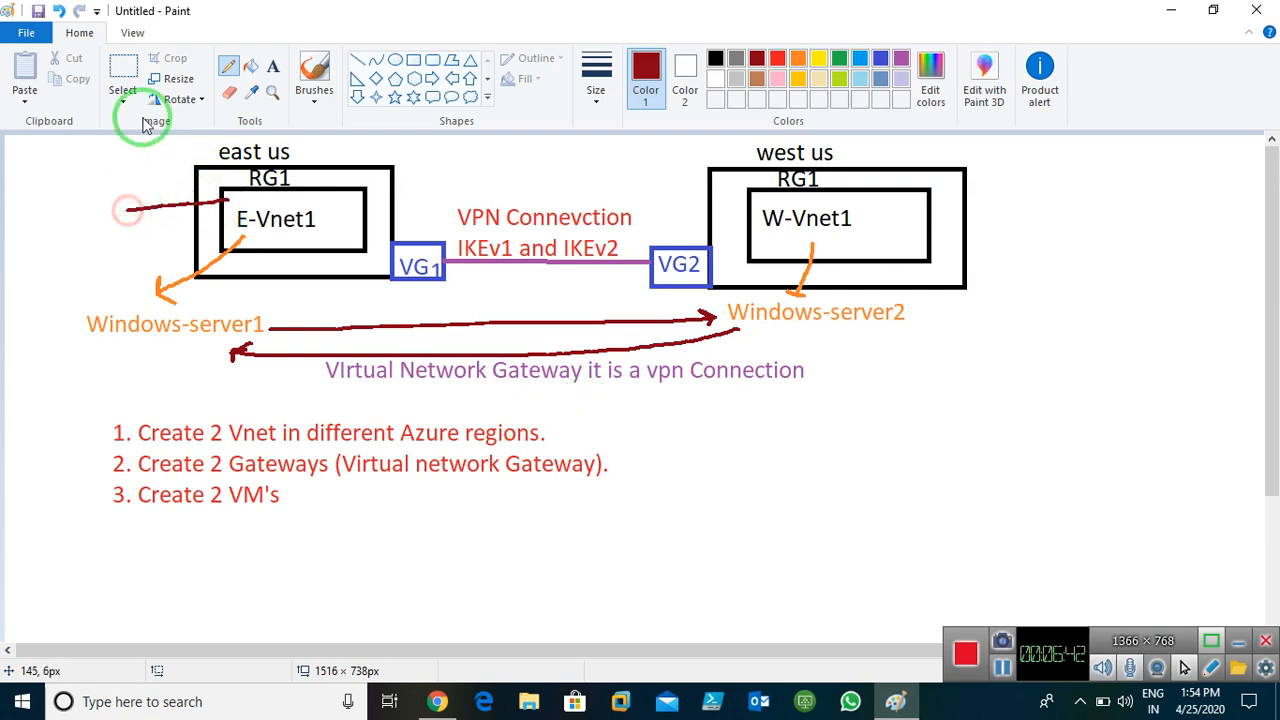
# Label E-Vnet1's line with the text 10.0.0.0 on the Paint diagram
pyautogui.click(272, 66)
pyautogui.click(24, 205)
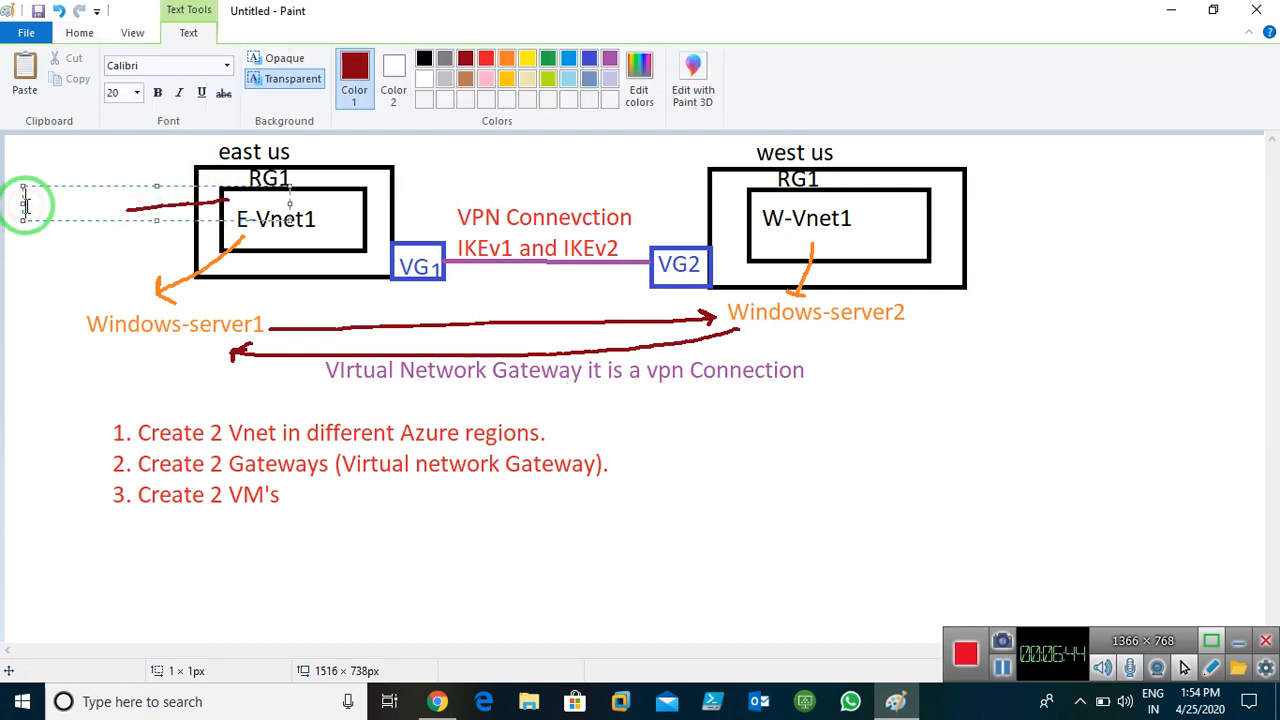
pyautogui.write('10.0.0.0')
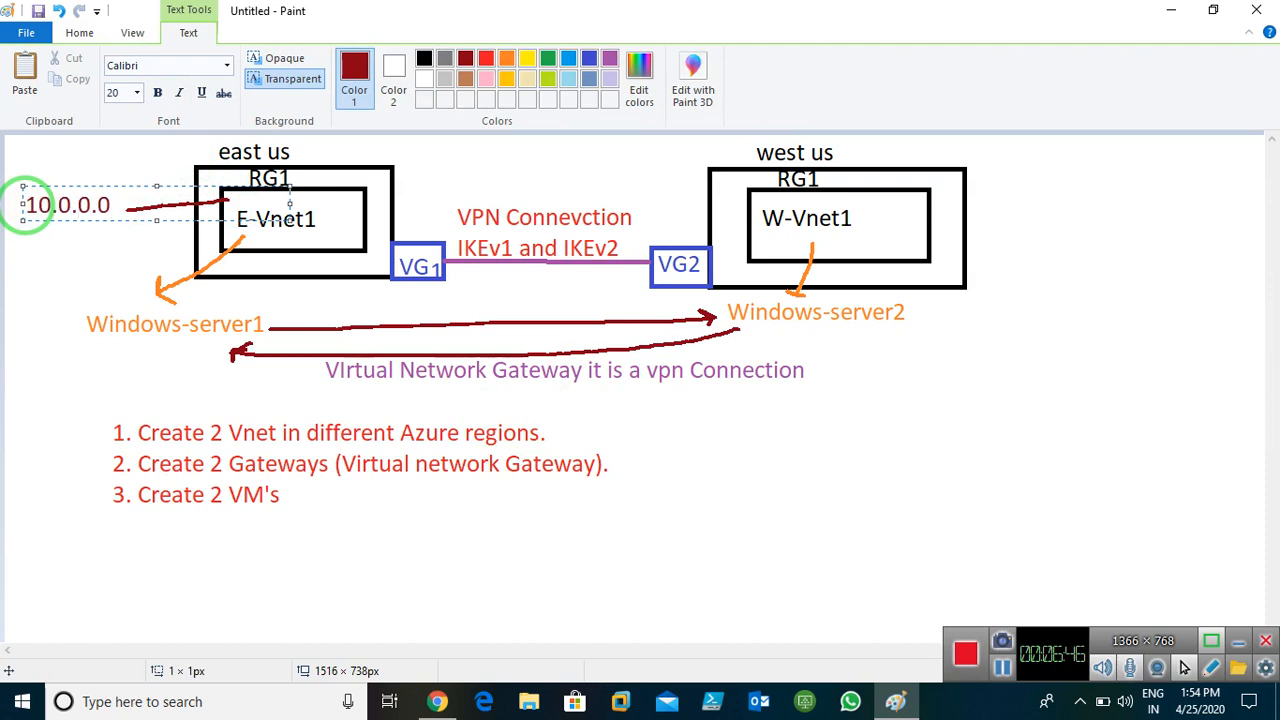
pyautogui.click(1070, 230)
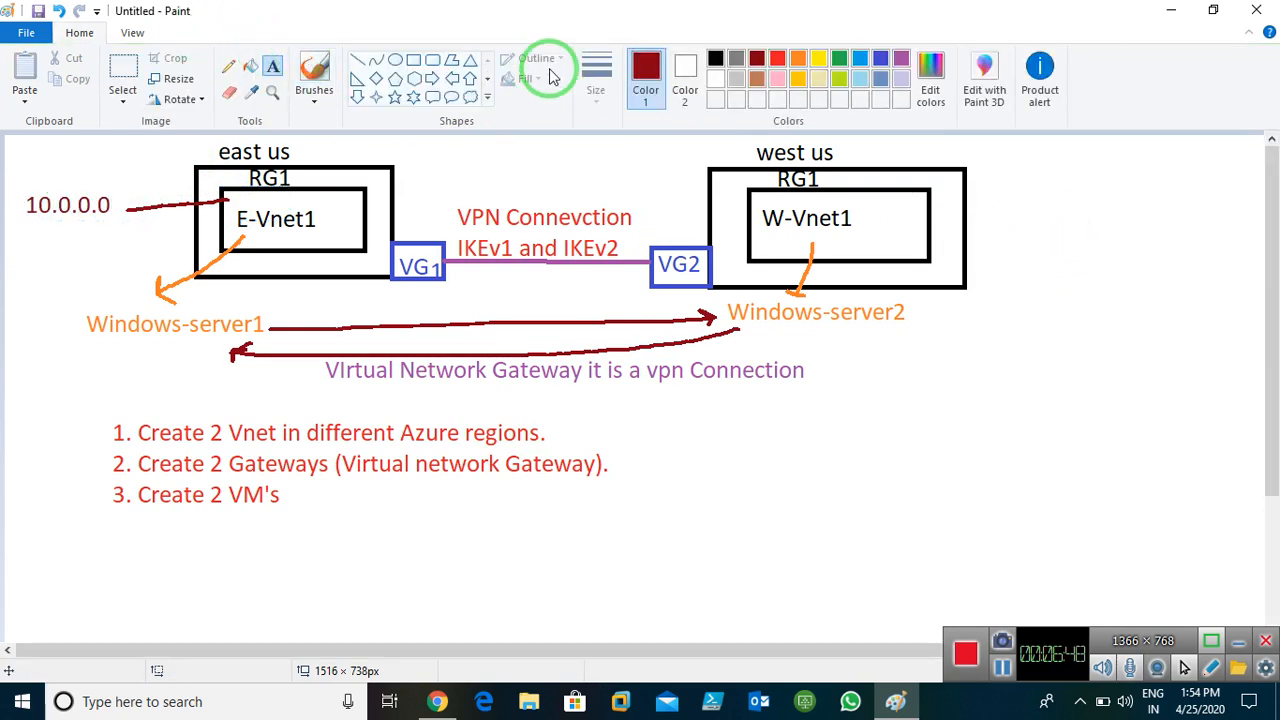
# Draw a pencil arrow out from W-Vnet1 and label its end 10.1.0.0
pyautogui.click(228, 67)
pyautogui.moveTo(907, 229)
pyautogui.mouseDown()
pyautogui.moveTo(1006, 213)
pyautogui.moveTo(1022, 216)
pyautogui.moveTo(1012, 237)
pyautogui.mouseUp()
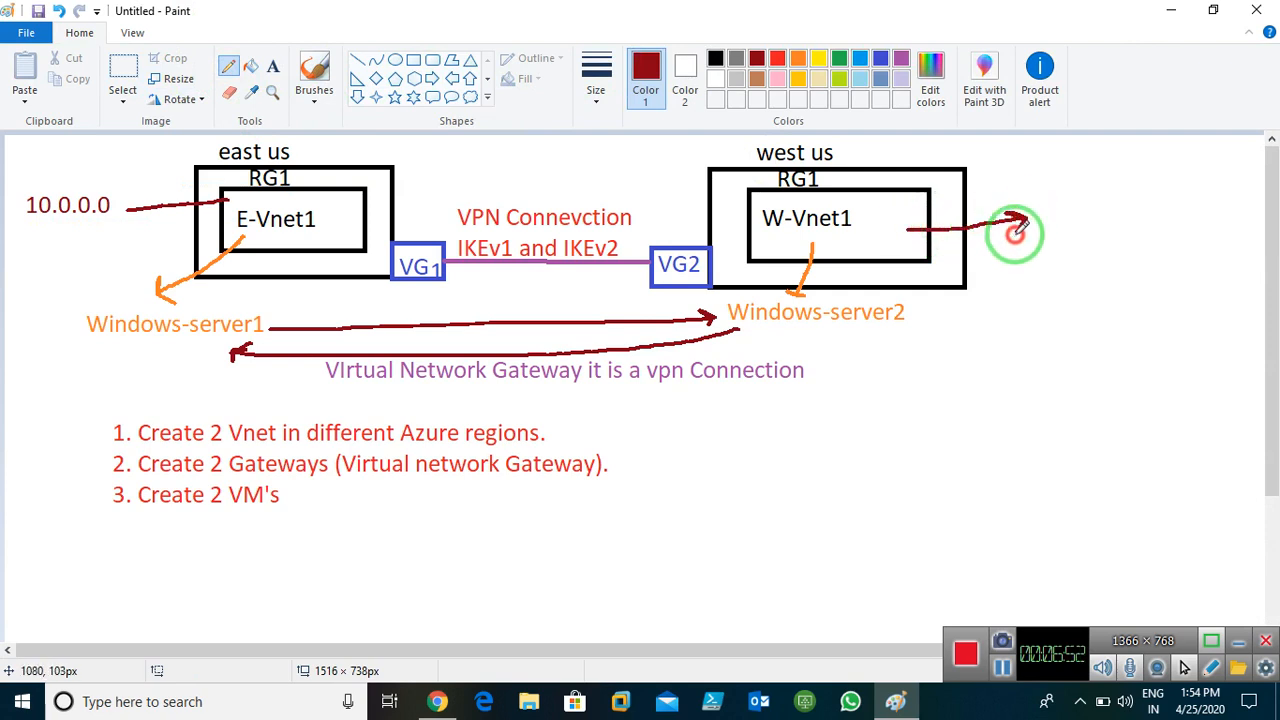
pyautogui.click(273, 66)
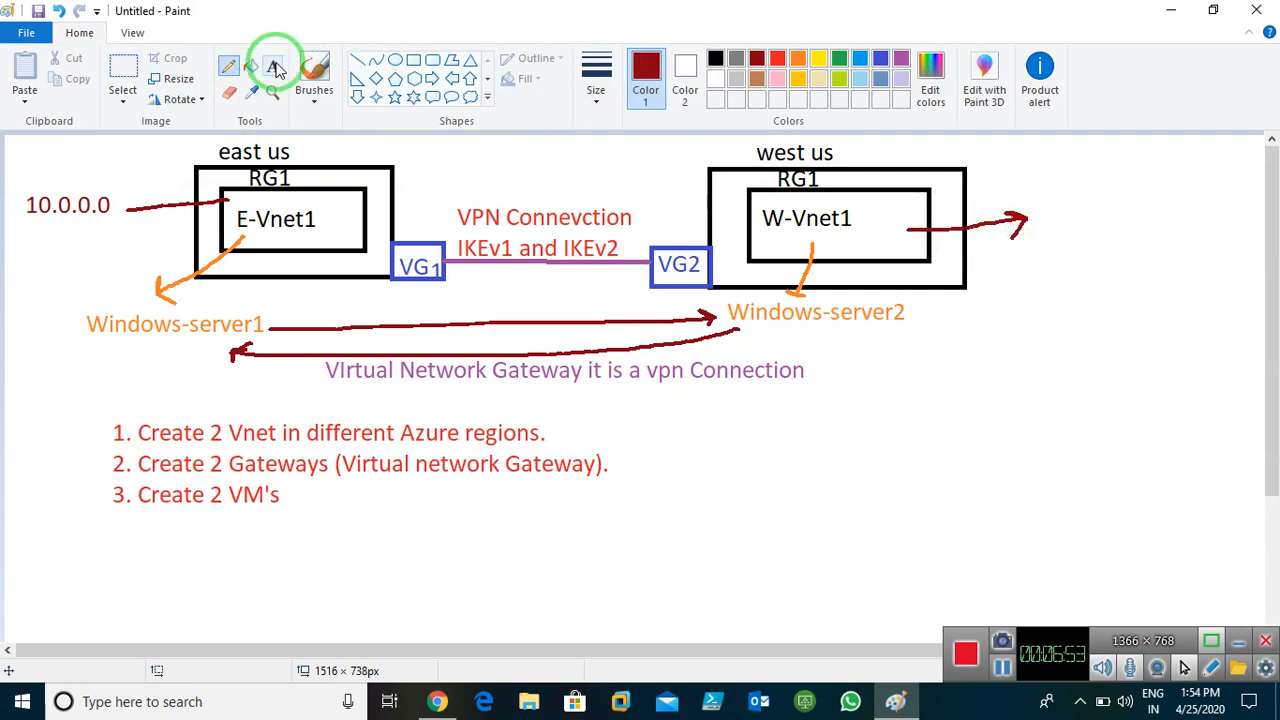
pyautogui.click(1035, 215)
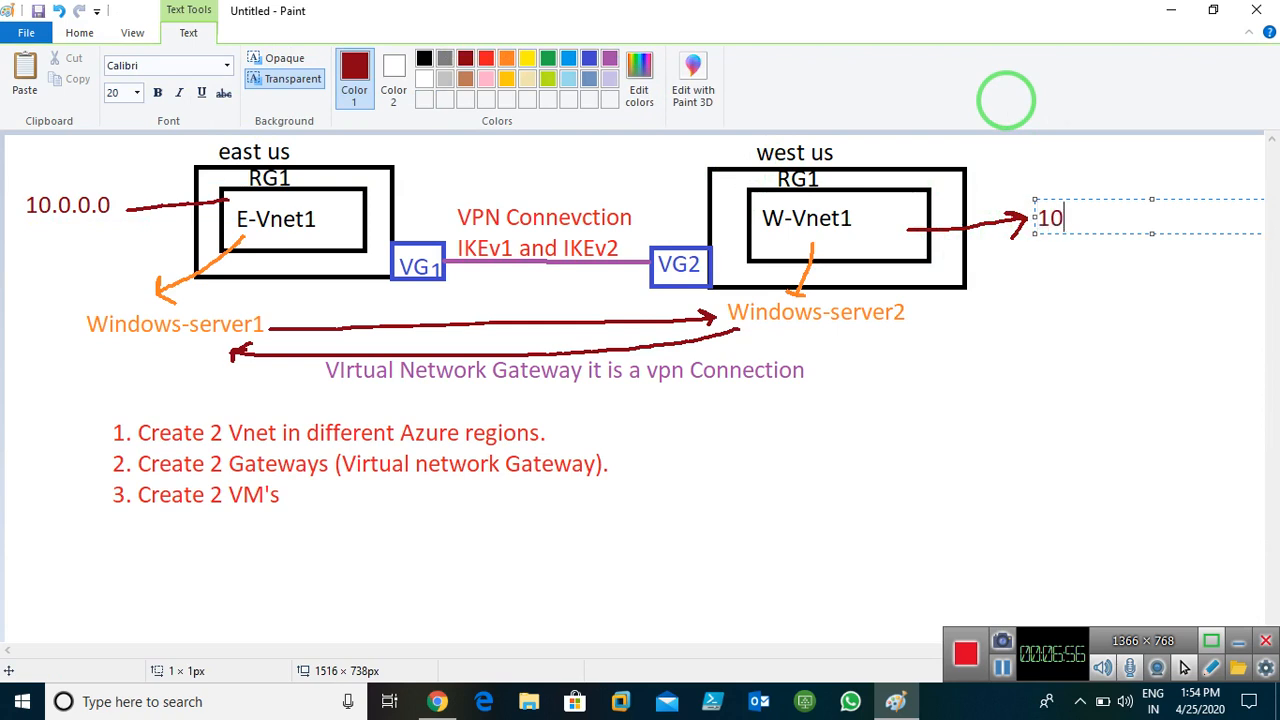
pyautogui.click(1106, 340)
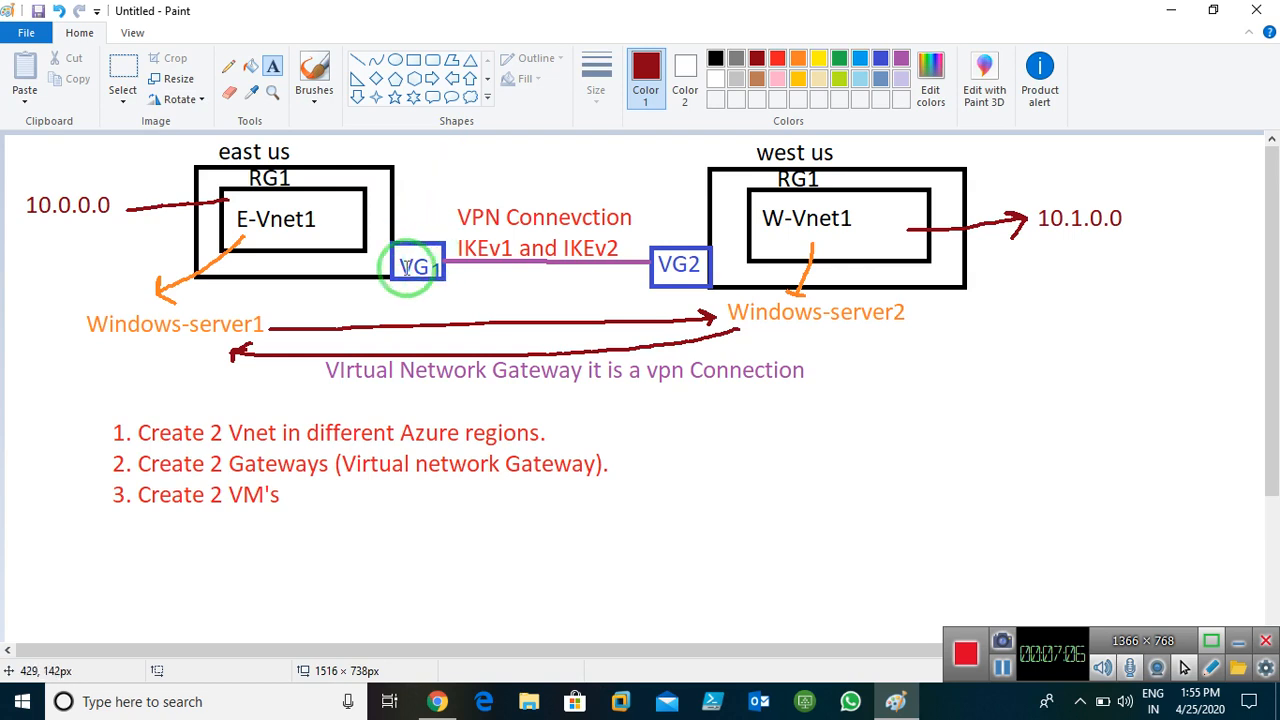
# Add a 10.0.1.0 label above the VPN text with a short line down to VG1
pyautogui.click(273, 75)
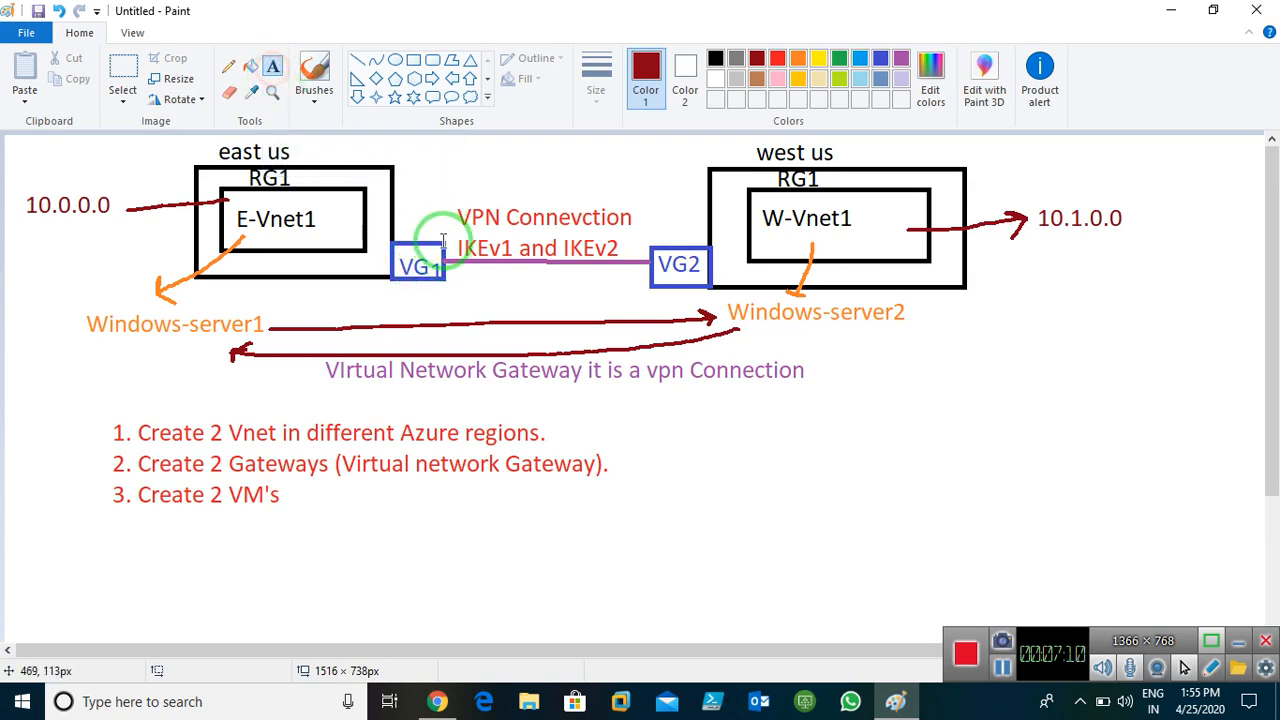
pyautogui.click(400, 205)
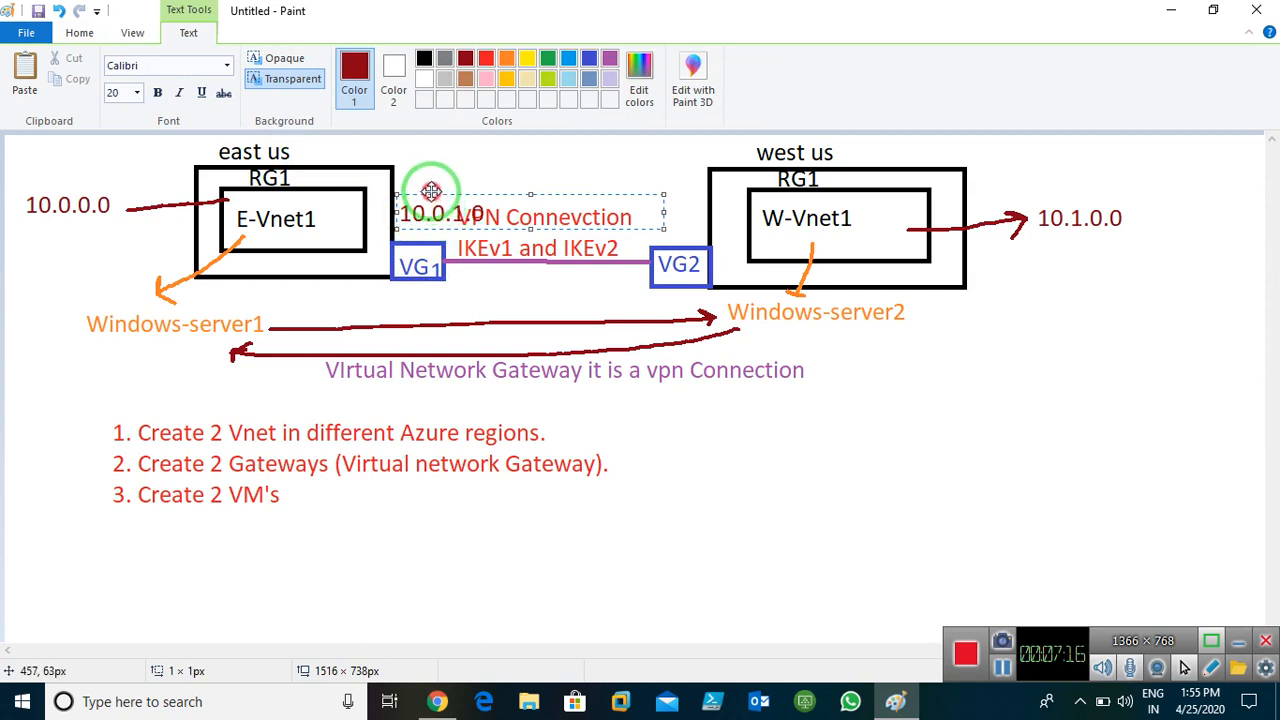
pyautogui.moveTo(431, 191); pyautogui.dragTo(426, 171)
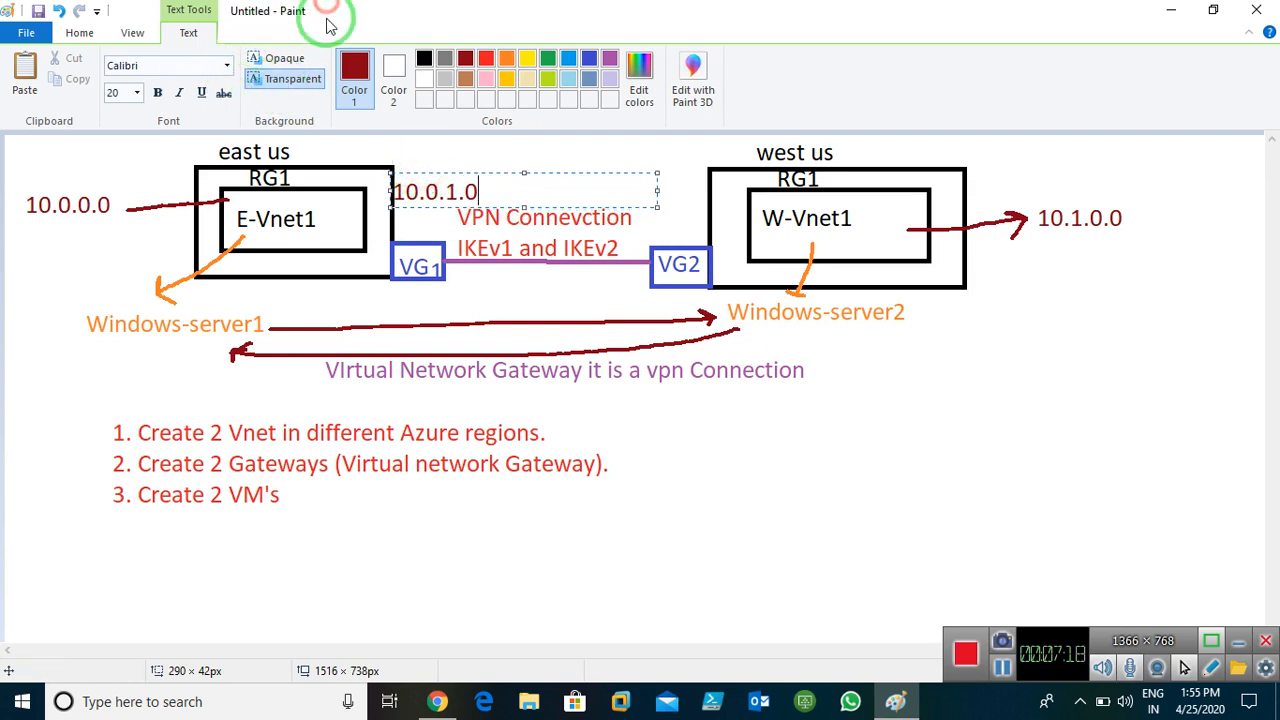
pyautogui.click(846, 434)
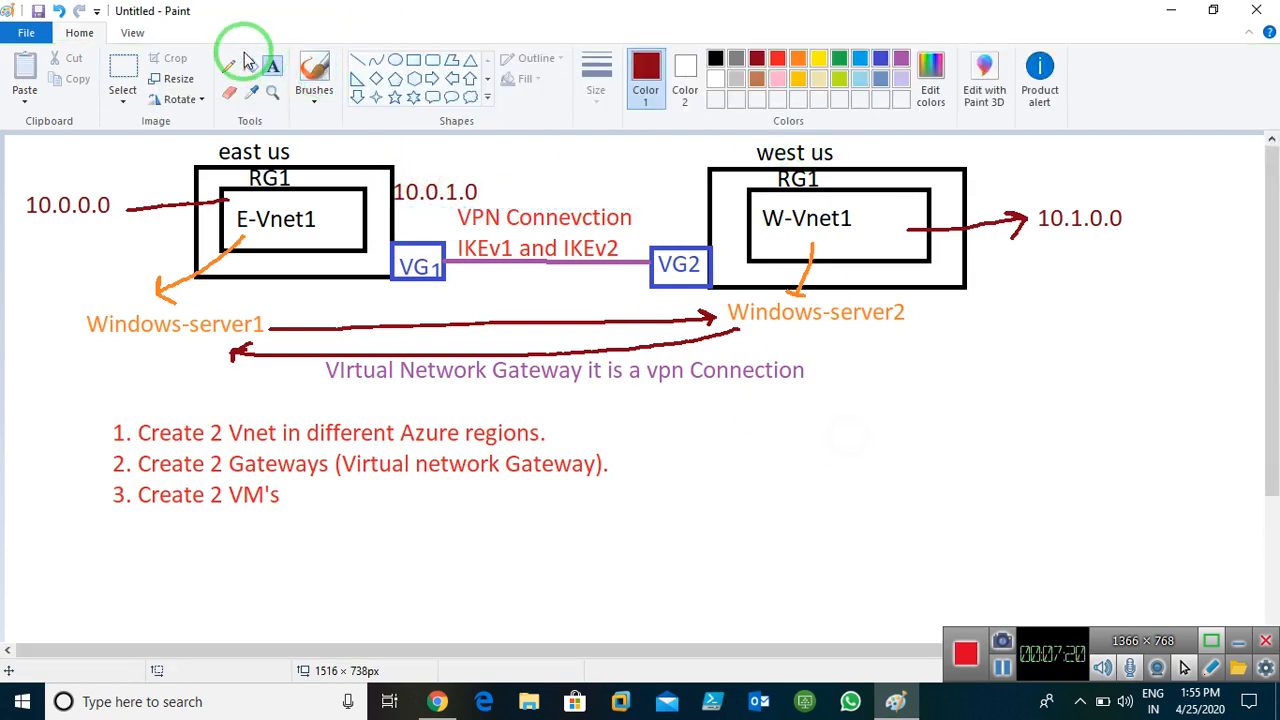
pyautogui.click(232, 62)
pyautogui.moveTo(410, 208)
pyautogui.mouseDown()
pyautogui.moveTo(400, 234)
pyautogui.moveTo(421, 233)
pyautogui.mouseUp()
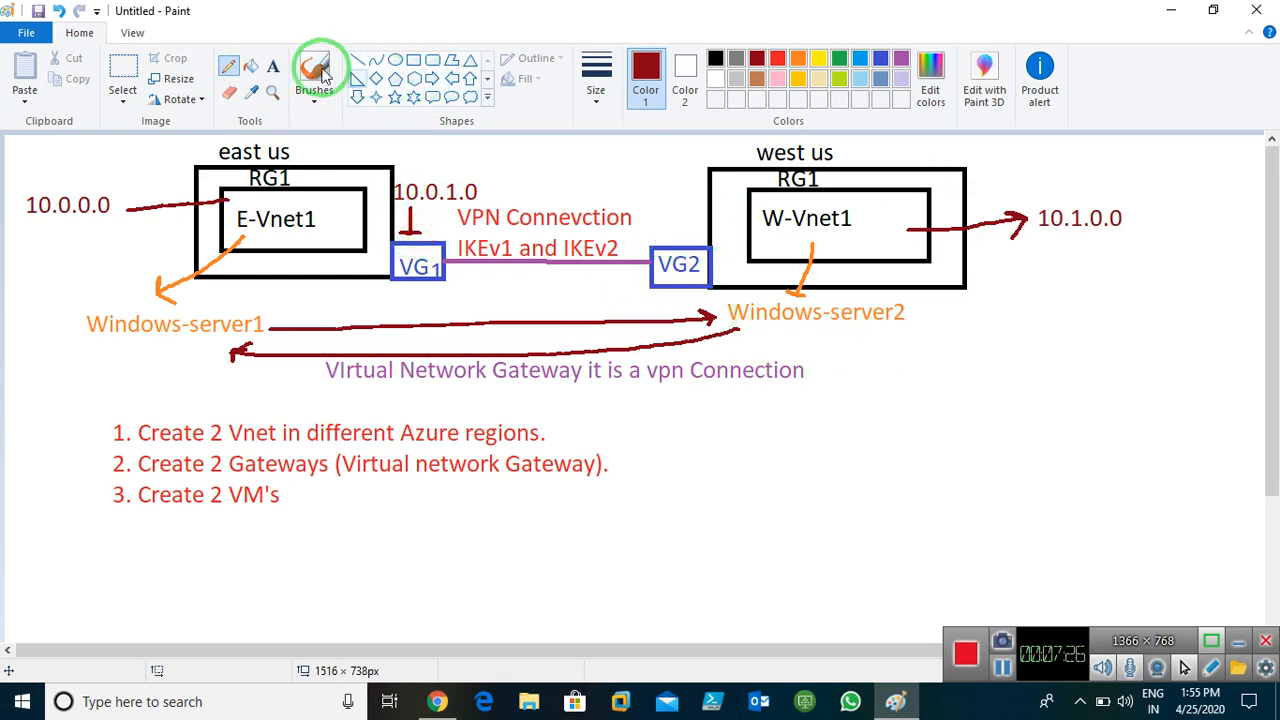
# Add a 10.1.1.0 label near West US with an arrow down to VG2
pyautogui.click(272, 66)
pyautogui.click(640, 197)
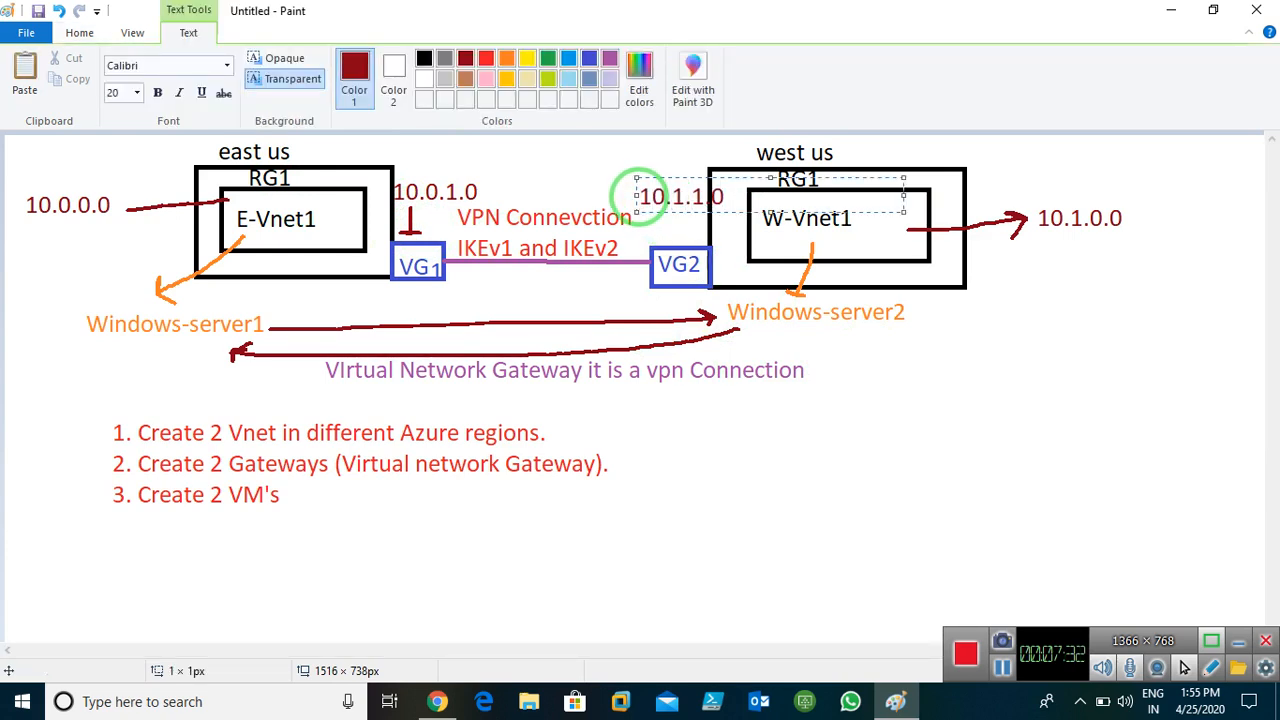
pyautogui.moveTo(667, 180); pyautogui.dragTo(651, 169)
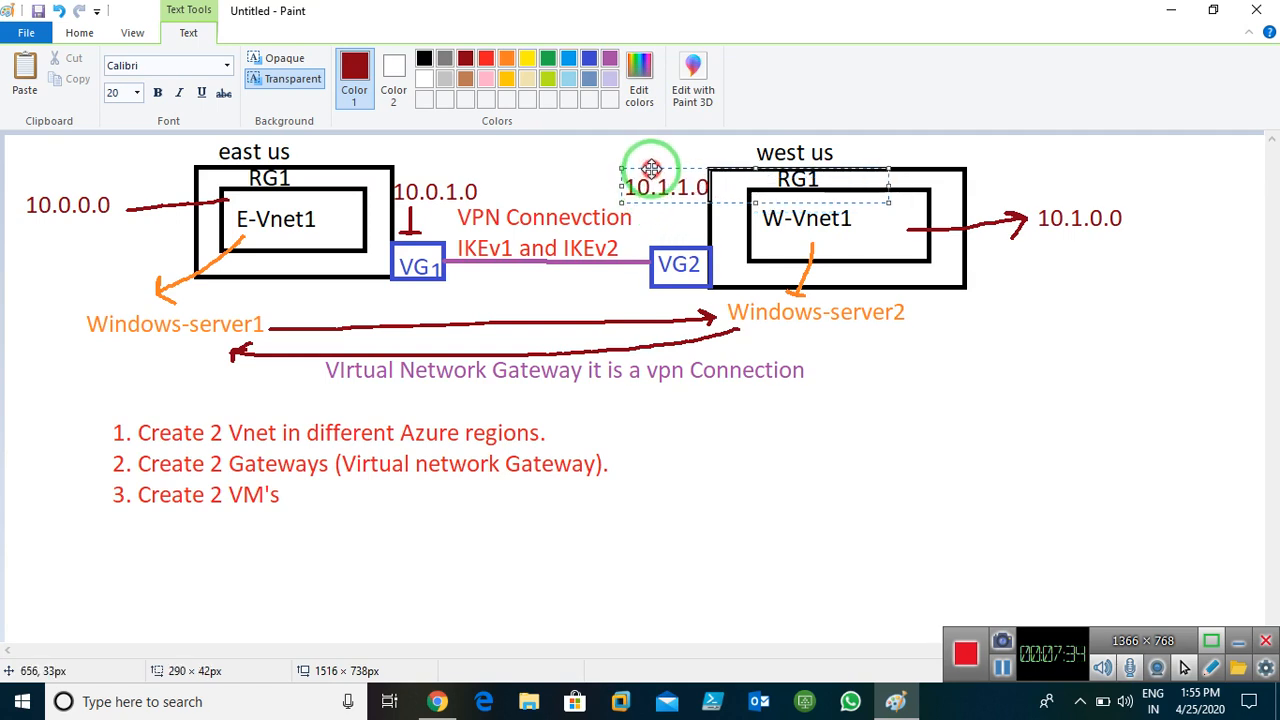
pyautogui.click(1087, 375)
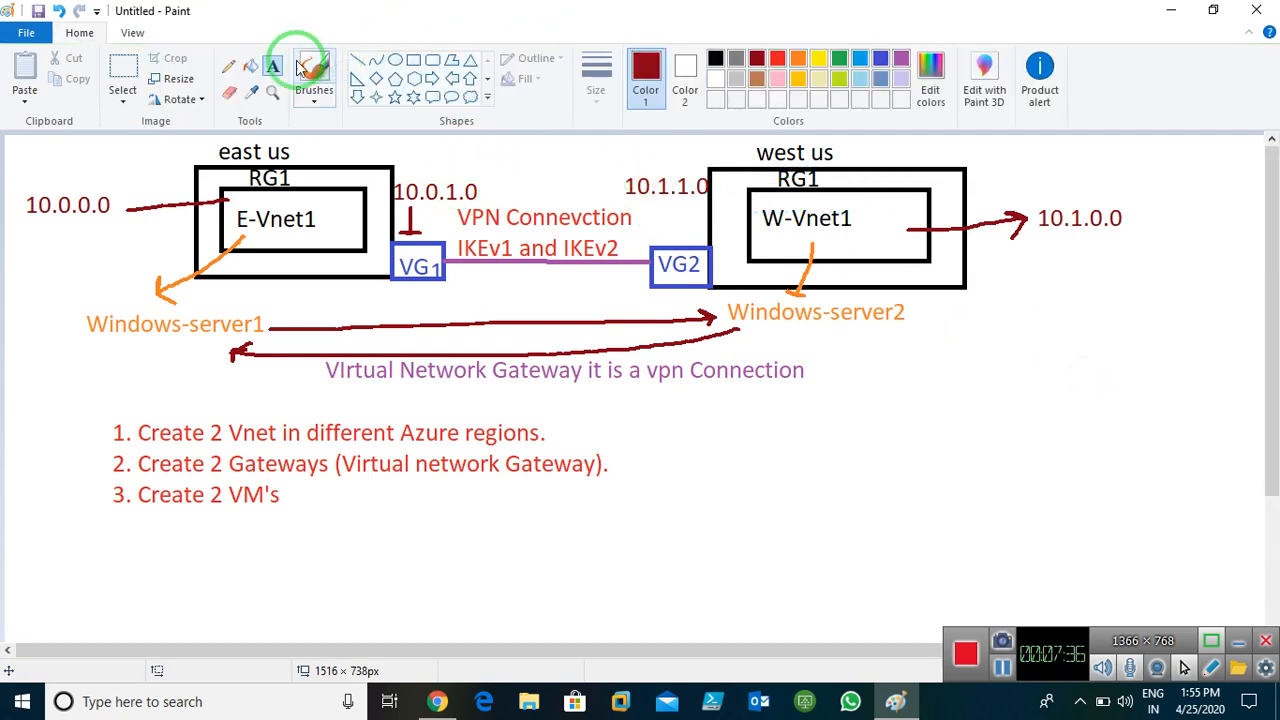
pyautogui.click(228, 66)
pyautogui.moveTo(668, 199)
pyautogui.mouseDown()
pyautogui.moveTo(659, 237)
pyautogui.moveTo(668, 251)
pyautogui.moveTo(679, 237)
pyautogui.mouseUp()
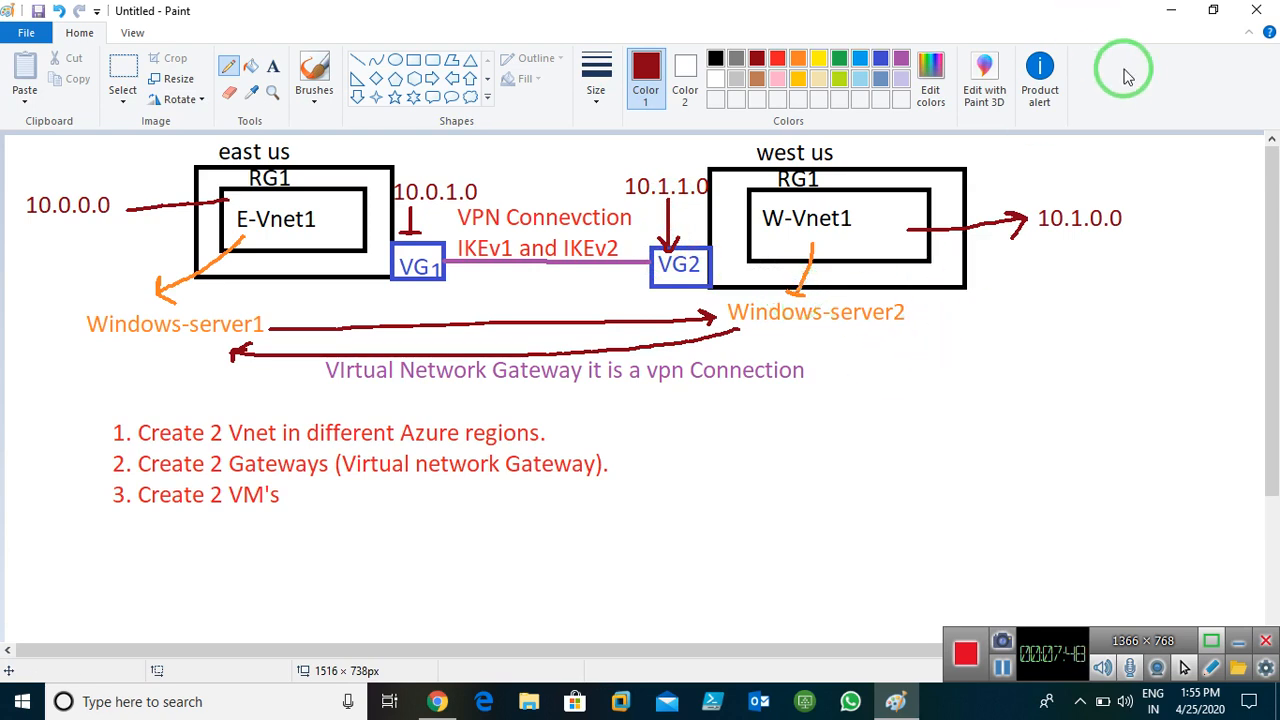
# Minimise Paint, return to the Azure portal, and start adding a virtual network from Virtual networks
pyautogui.click(1169, 15)
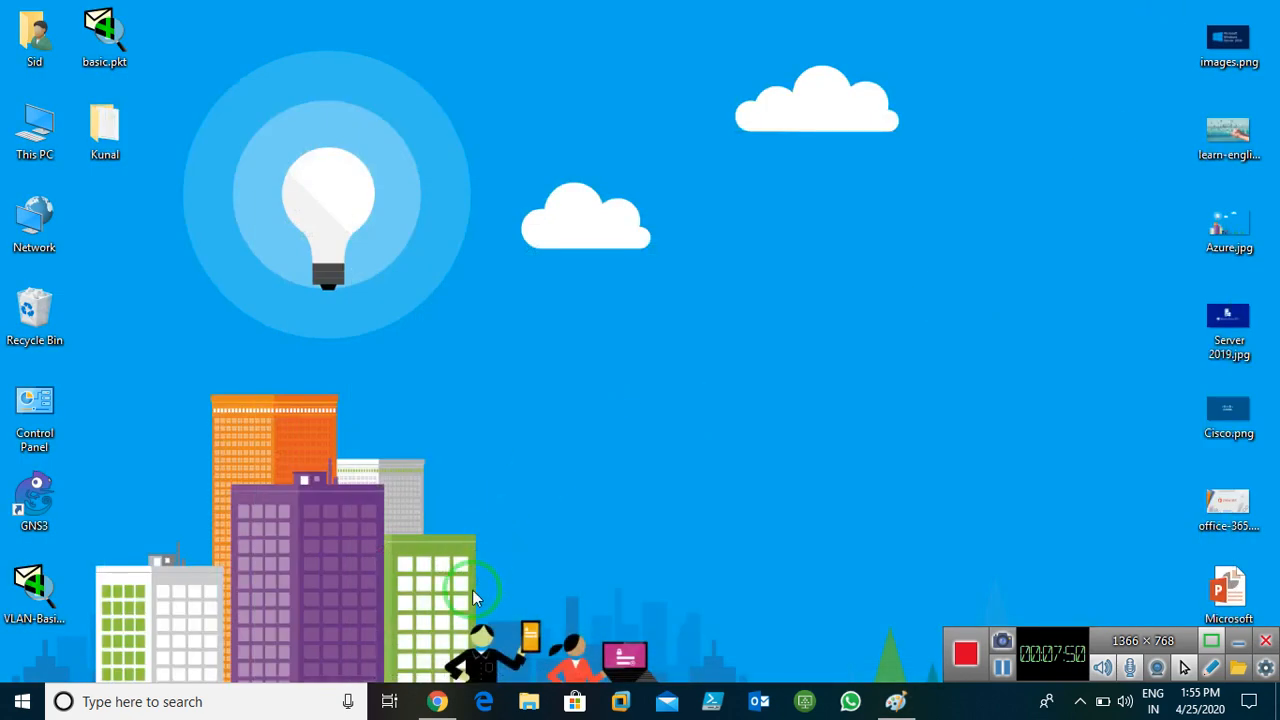
pyautogui.rightClick(525, 284)
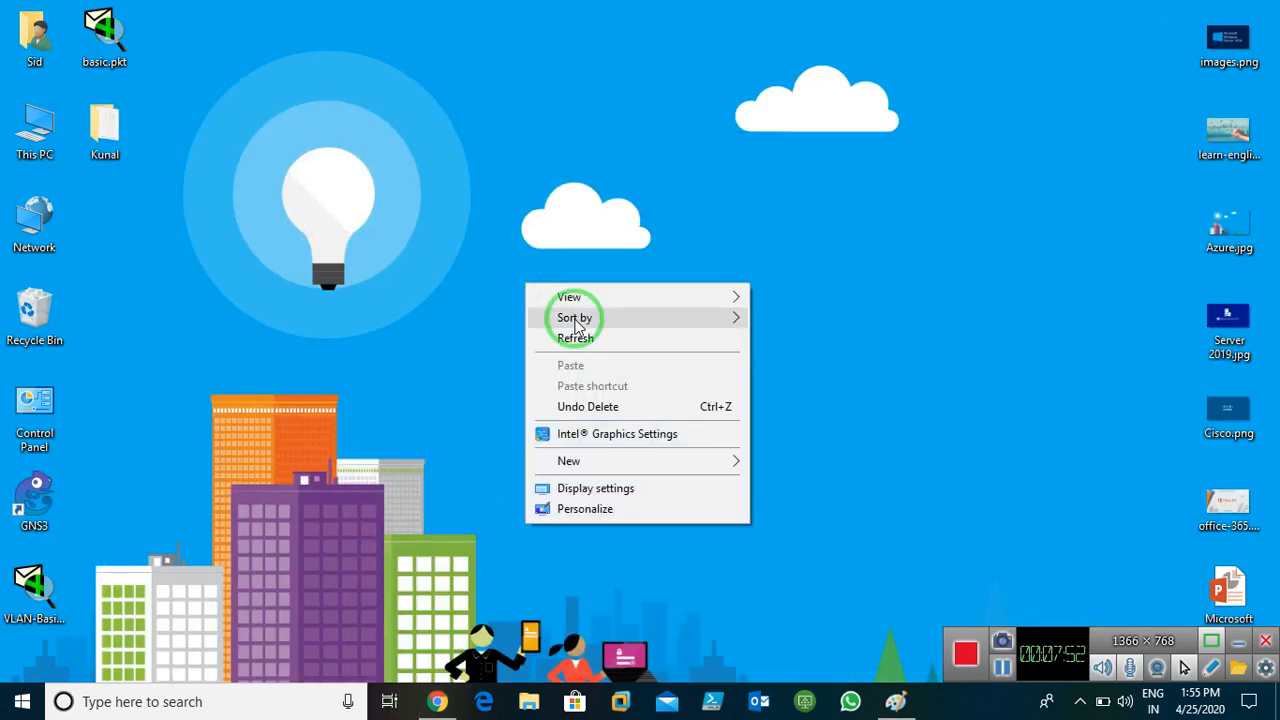
pyautogui.click(575, 338)
pyautogui.click(437, 701)
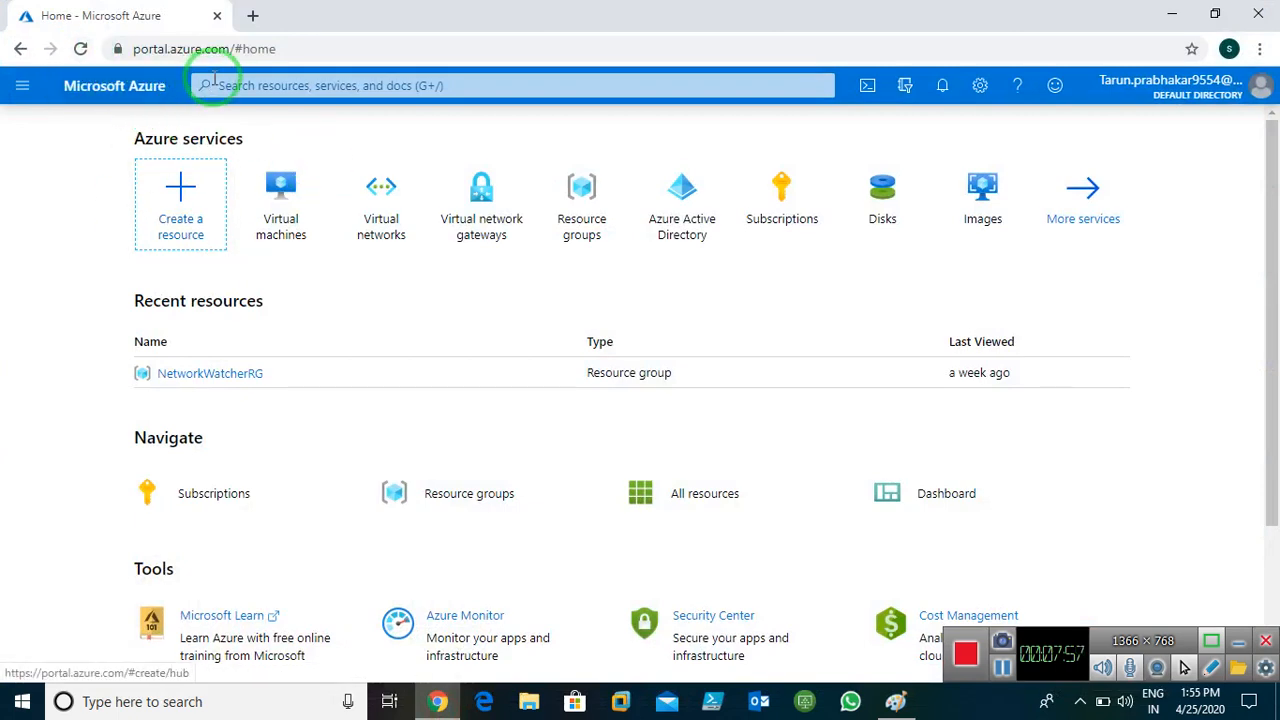
pyautogui.moveTo(381, 291)
pyautogui.click(384, 205)
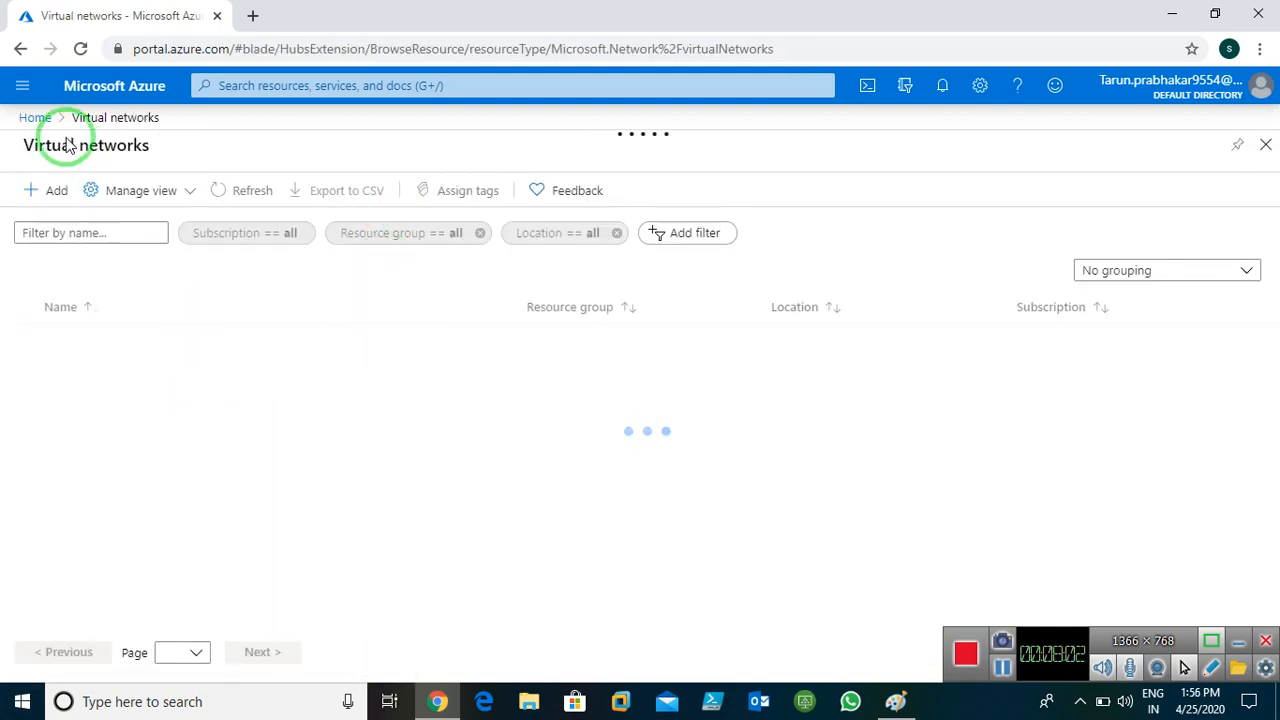
pyautogui.click(57, 192)
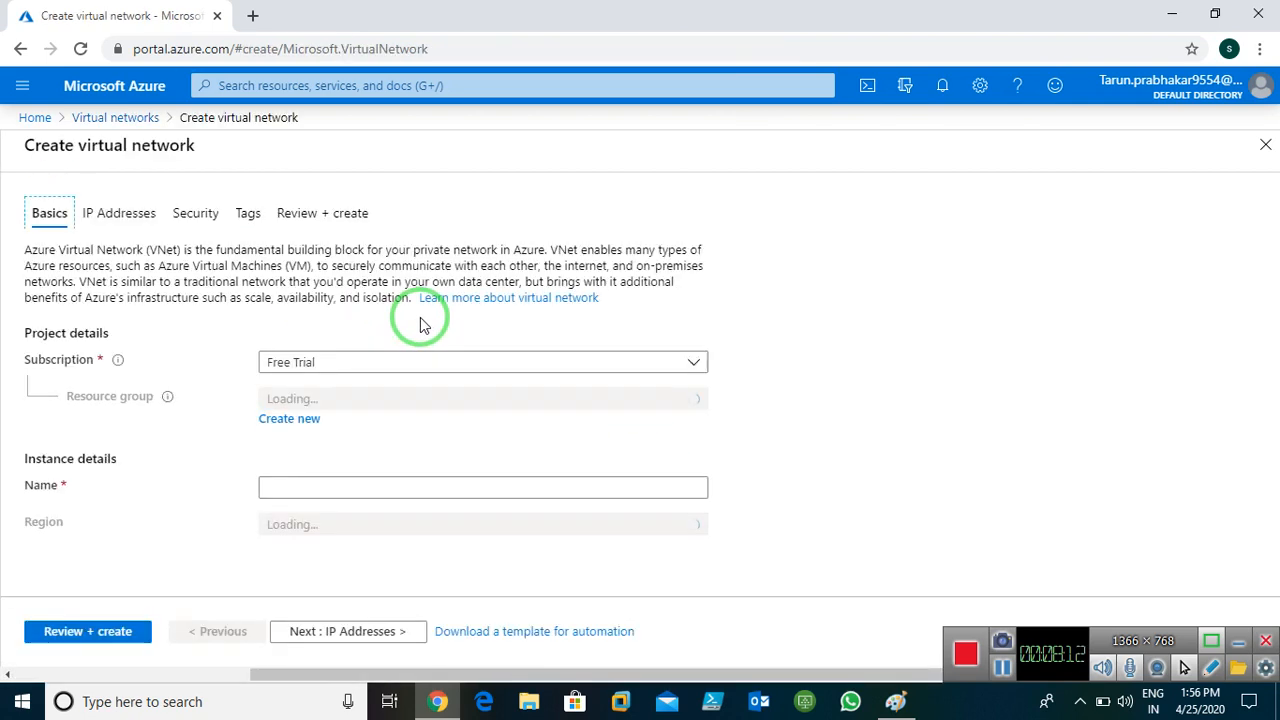
# Create a new resource group named RG-Peering
pyautogui.click(290, 421)
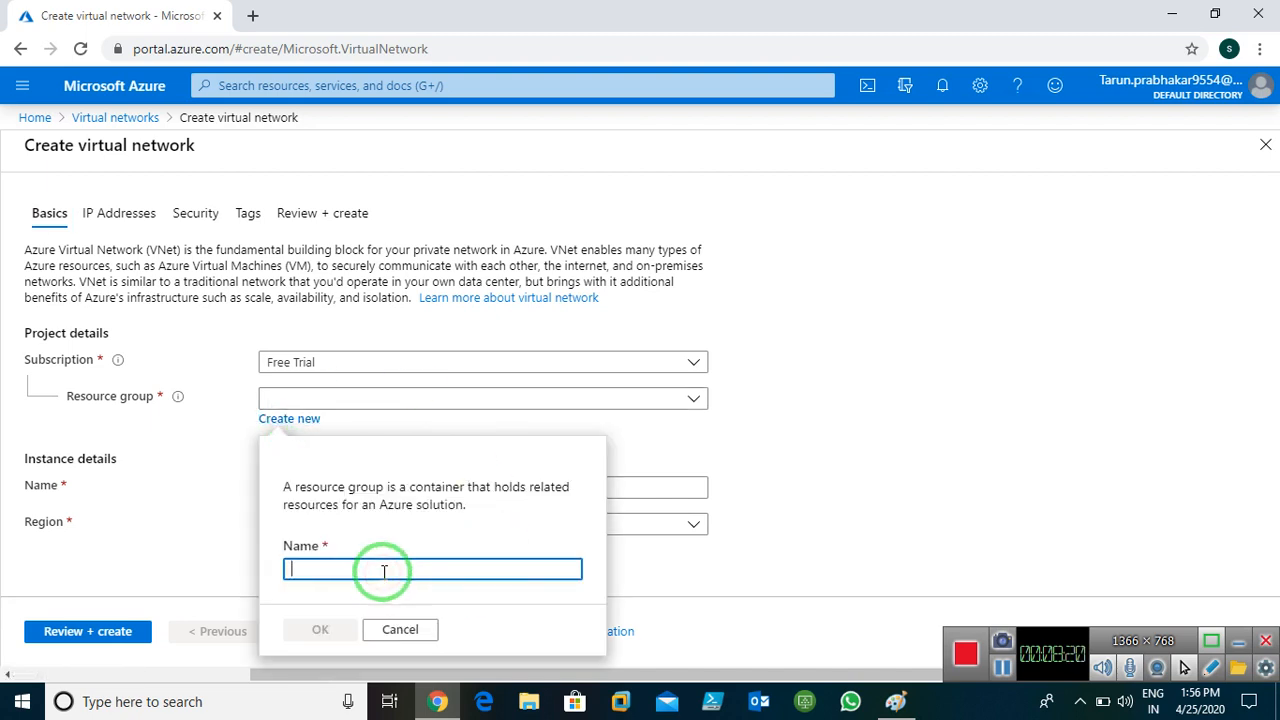
pyautogui.write('G-Peering')
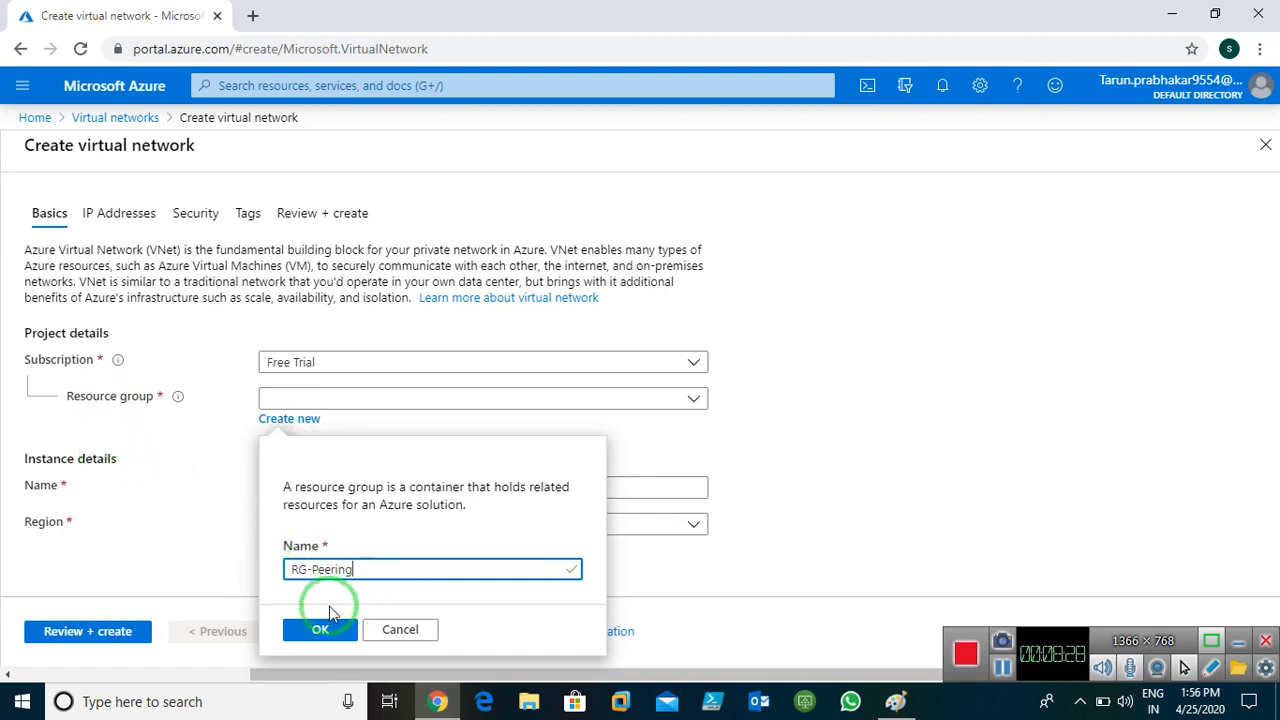
pyautogui.click(320, 630)
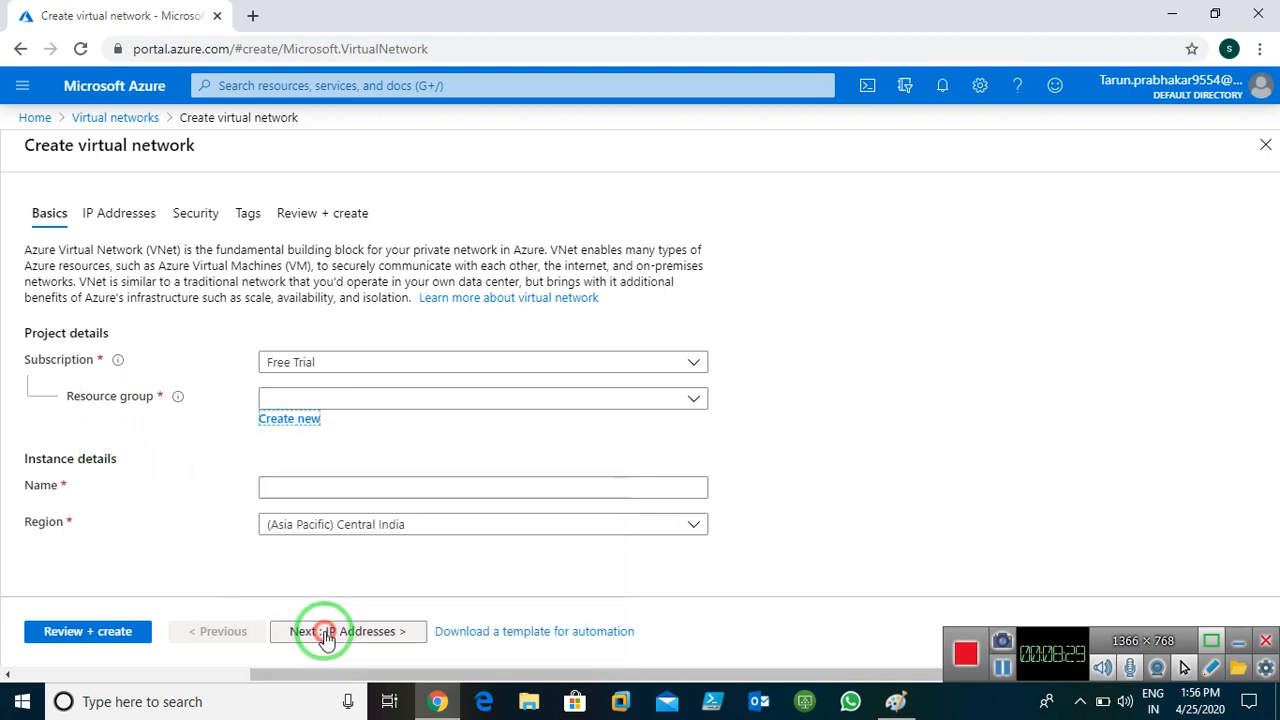
# Name the network East-Vnet1 and set its region to (US) East US
pyautogui.click(372, 488)
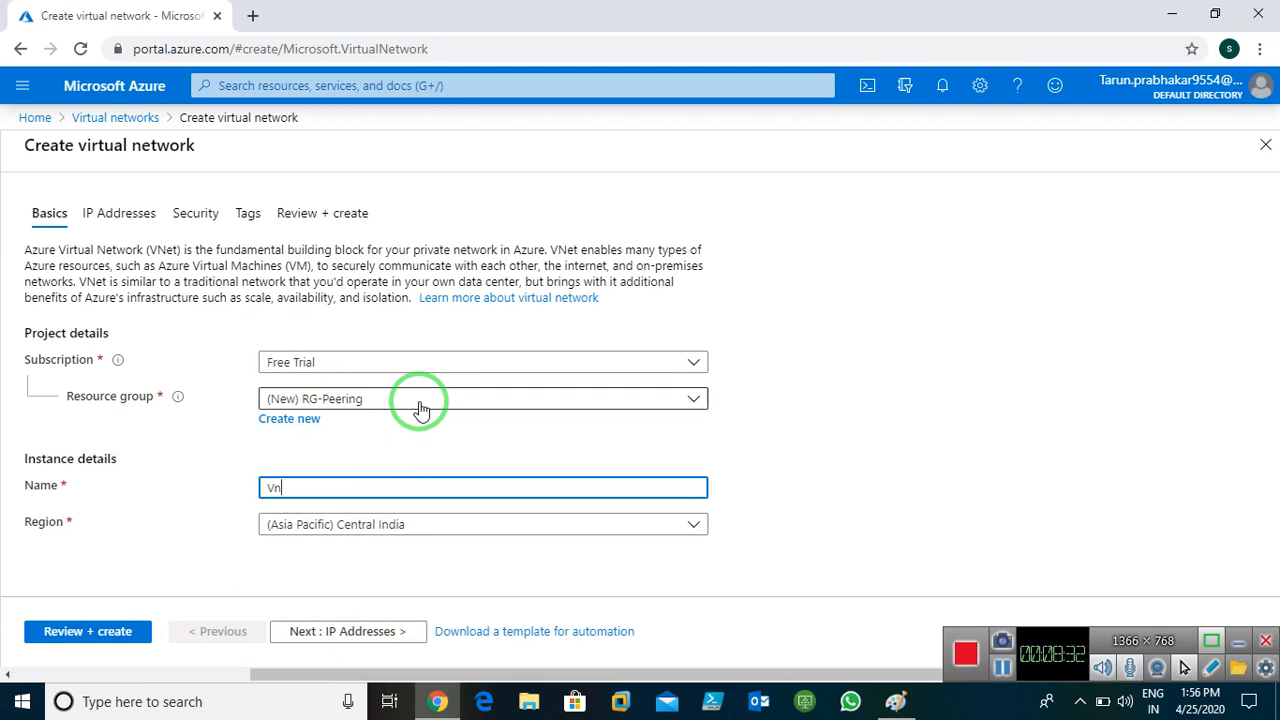
pyautogui.write('East')
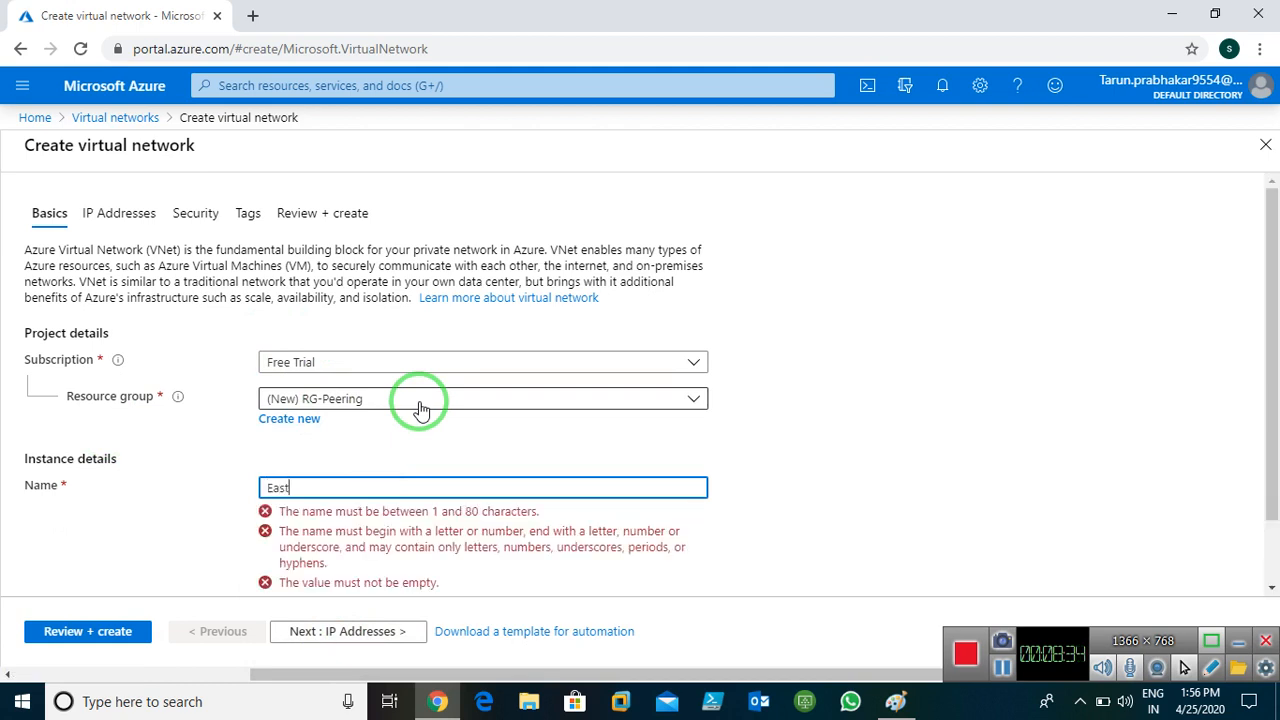
pyautogui.write('-Vnet')
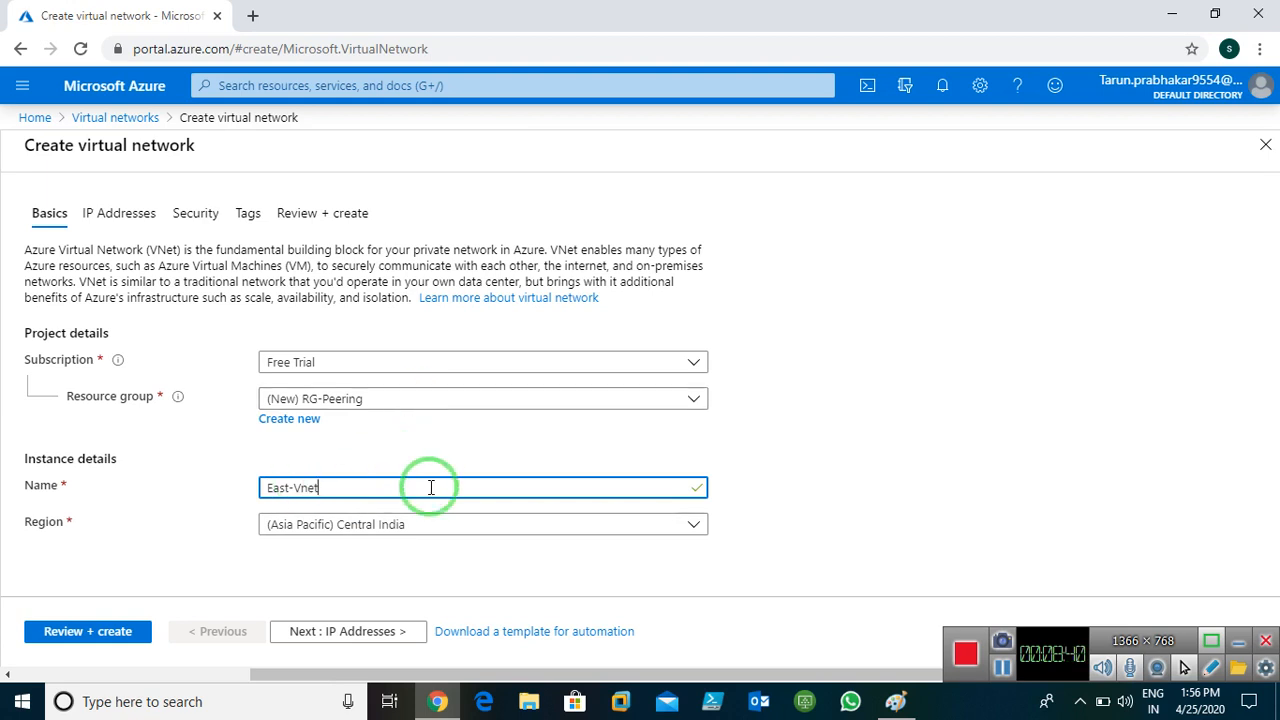
pyautogui.write('1')
pyautogui.click(380, 524)
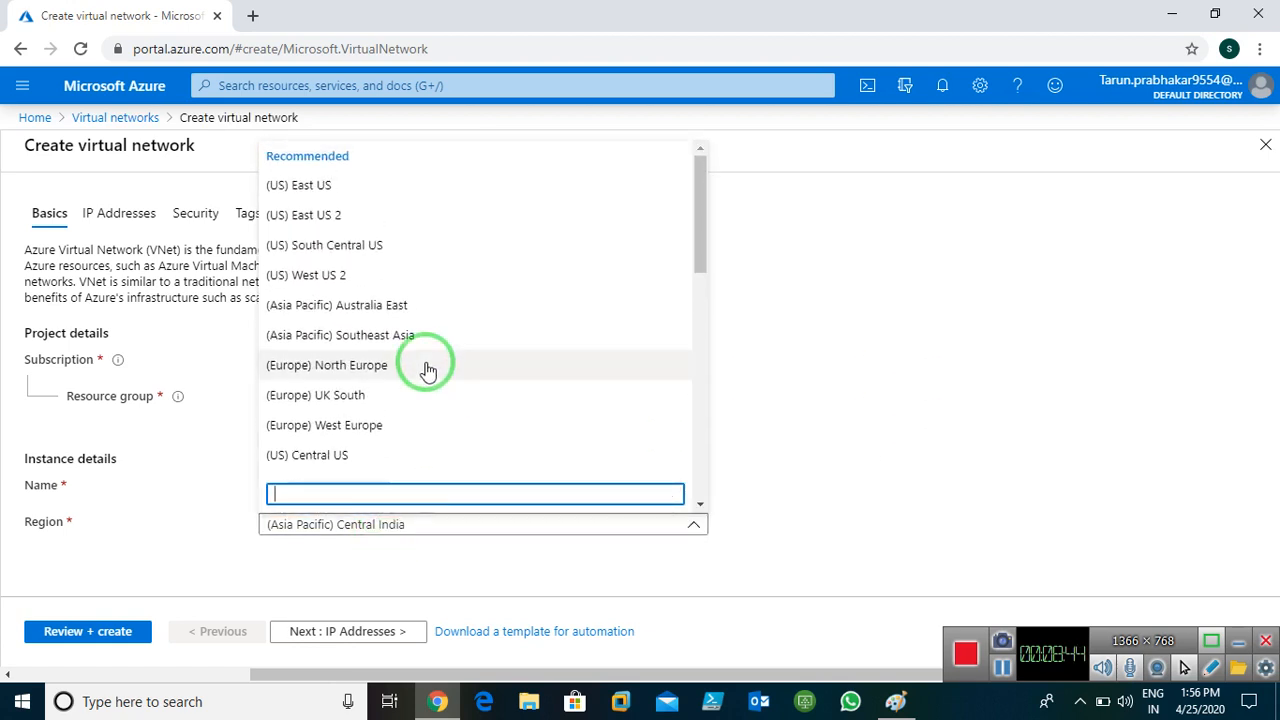
pyautogui.click(320, 185)
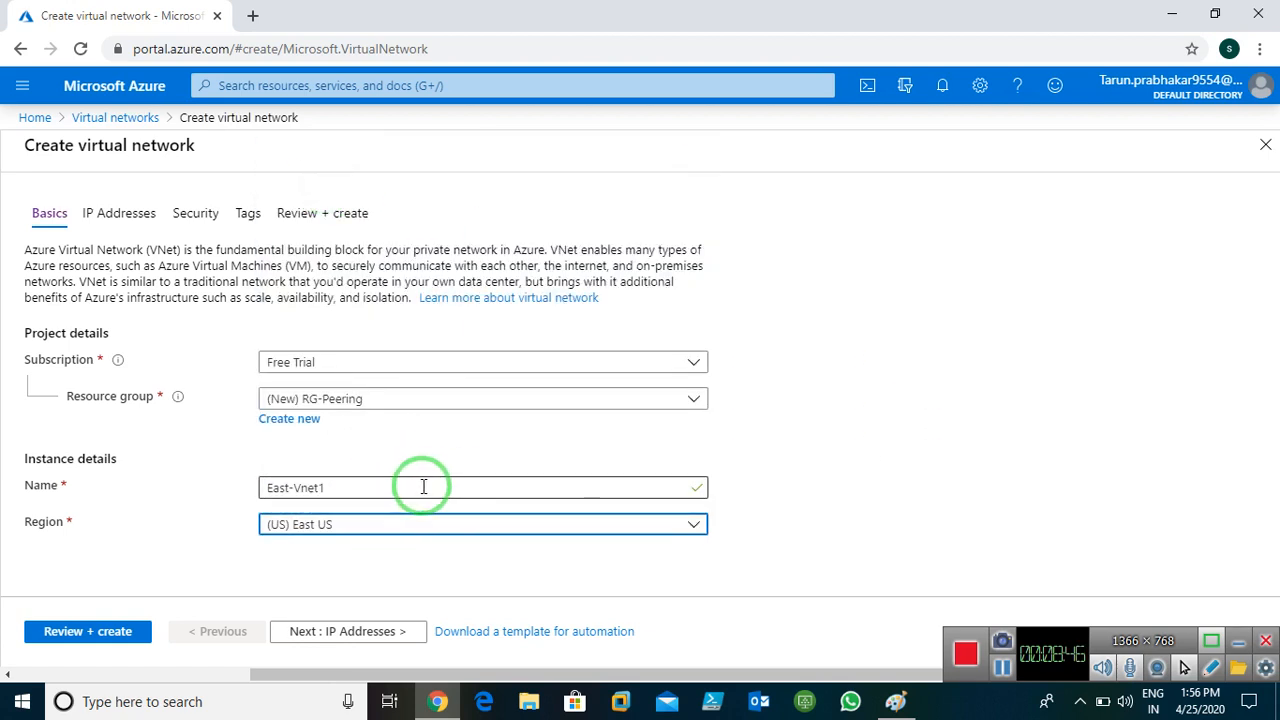
# Keep address space 10.0.0.0/16 with its default subnet, mark 10.0.0.0 on the diagram, and continue to Security
pyautogui.click(339, 629)
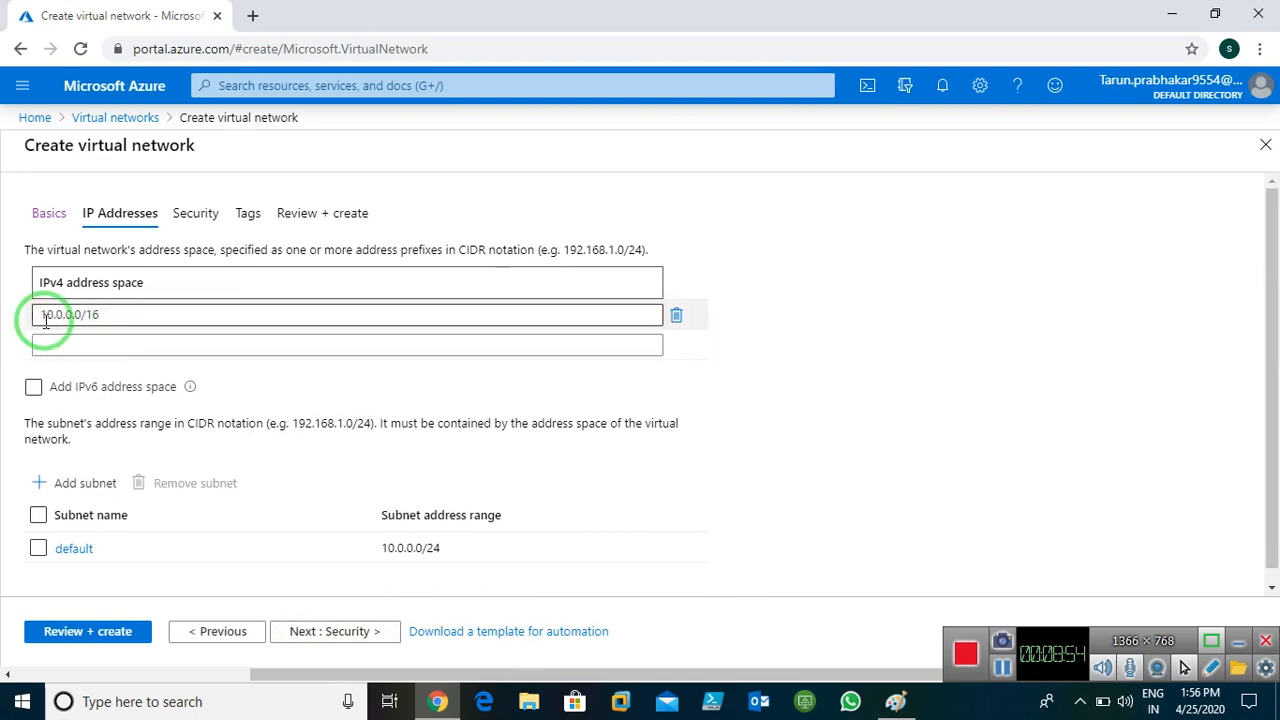
pyautogui.click(894, 700)
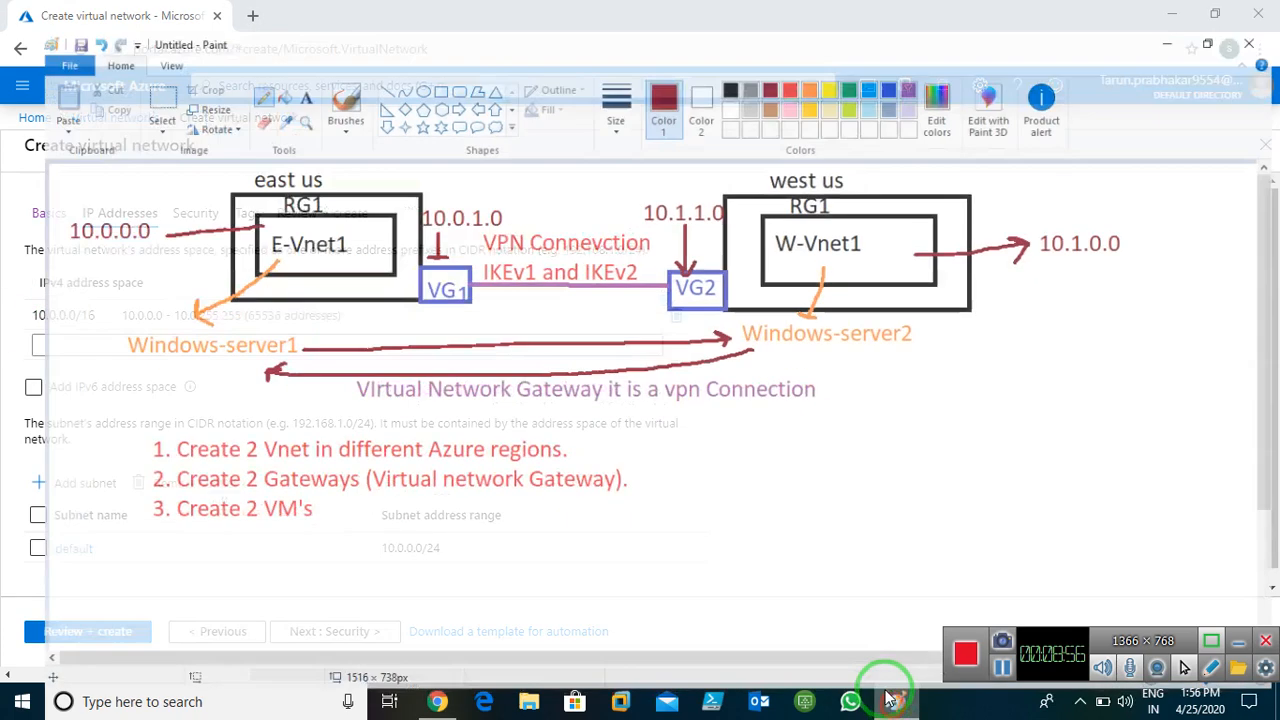
pyautogui.moveTo(29, 225); pyautogui.dragTo(101, 224)
pyautogui.click(1172, 11)
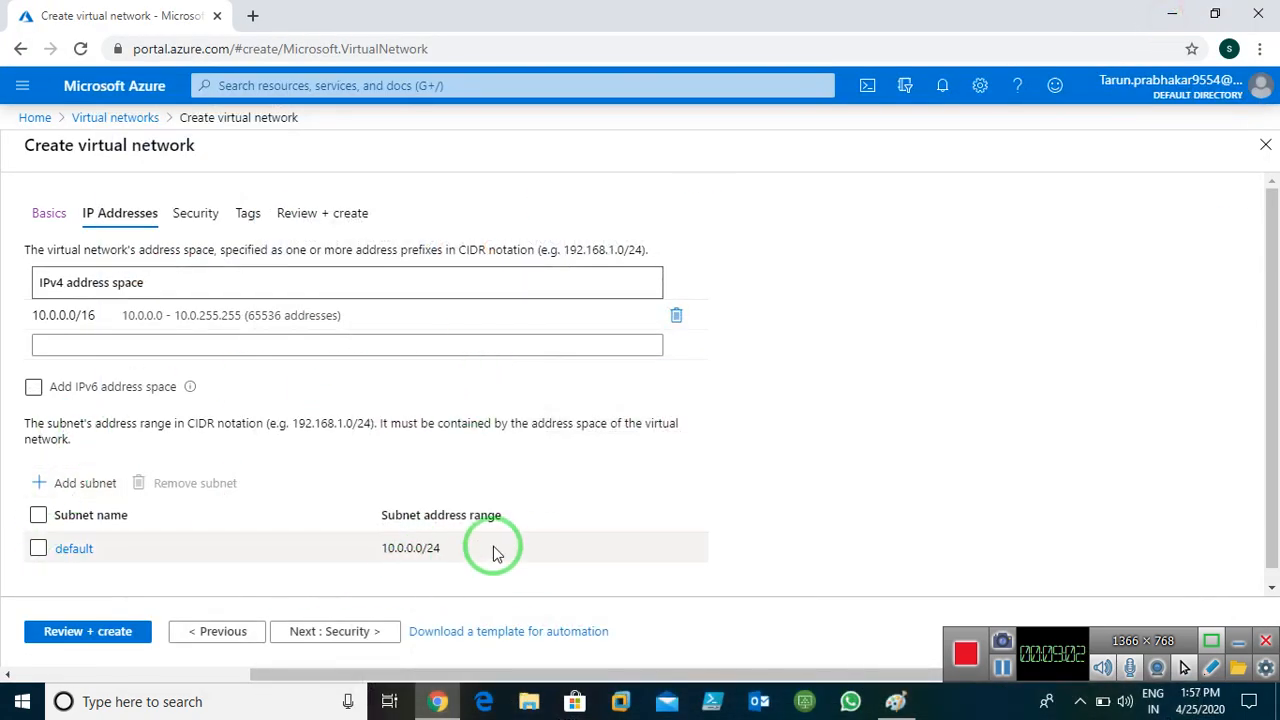
pyautogui.click(322, 640)
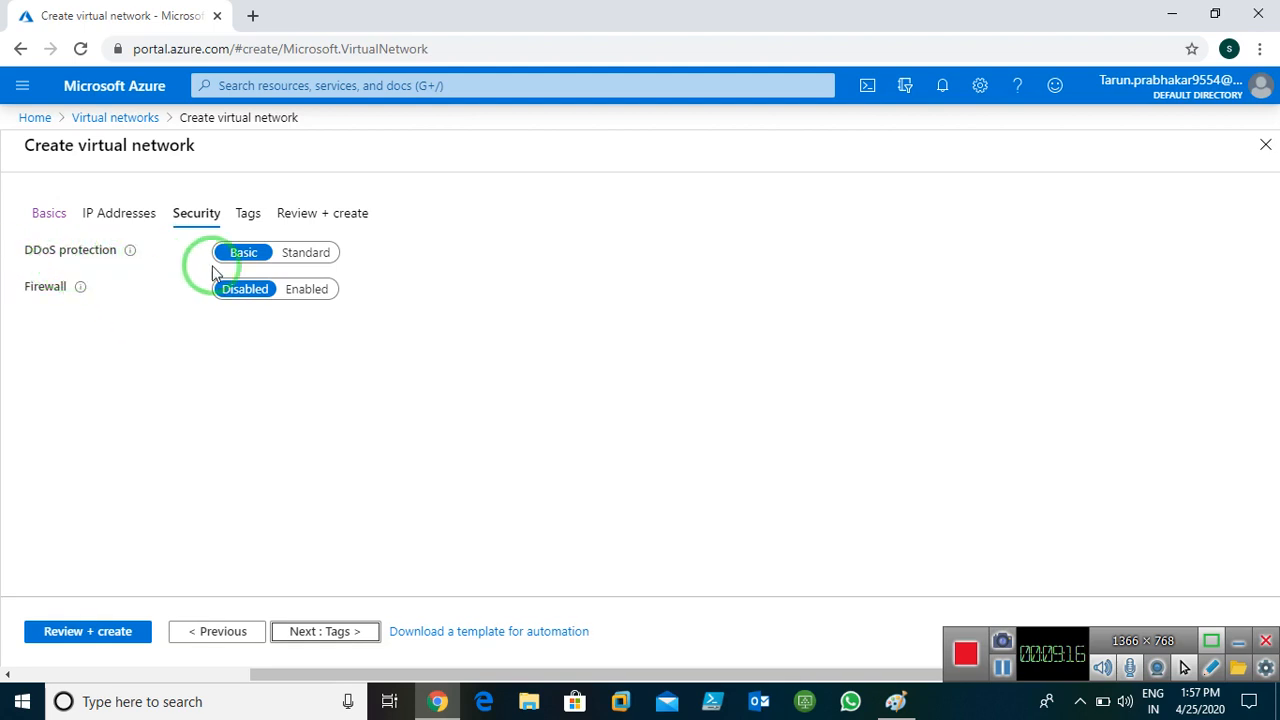
# Add the tag Name = Vnet and continue to Review + create
pyautogui.click(300, 641)
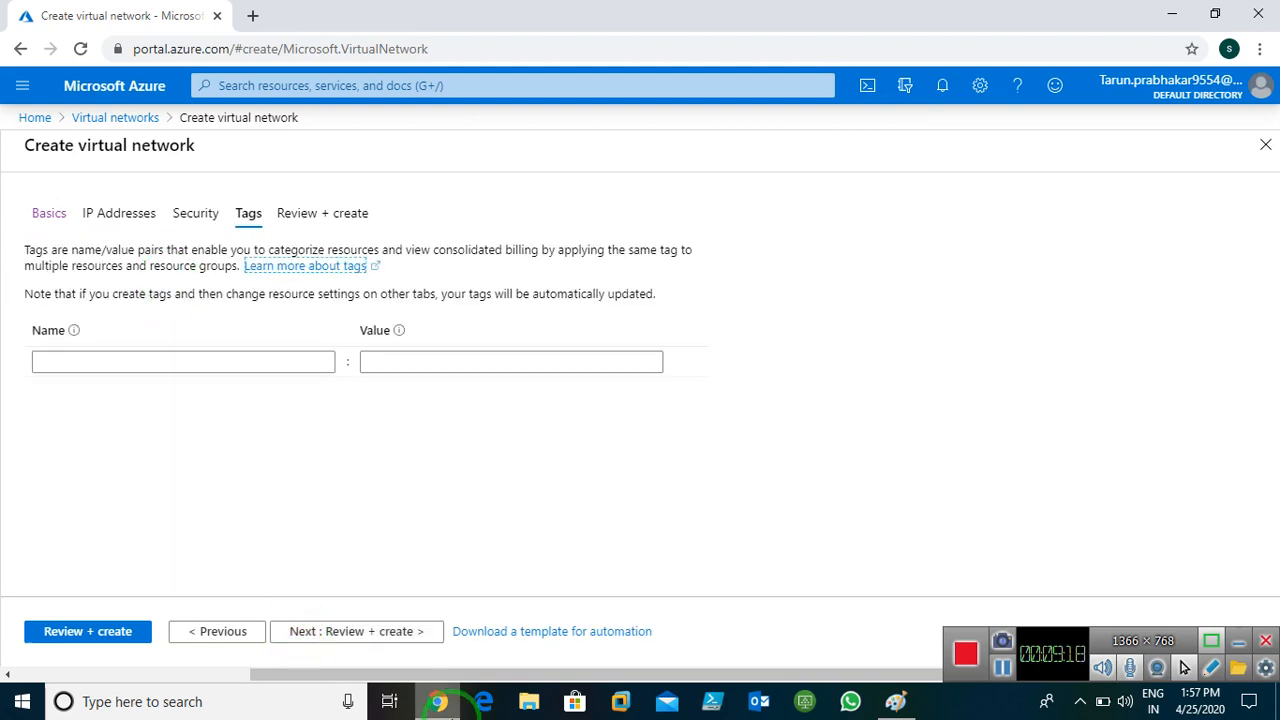
pyautogui.click(179, 366)
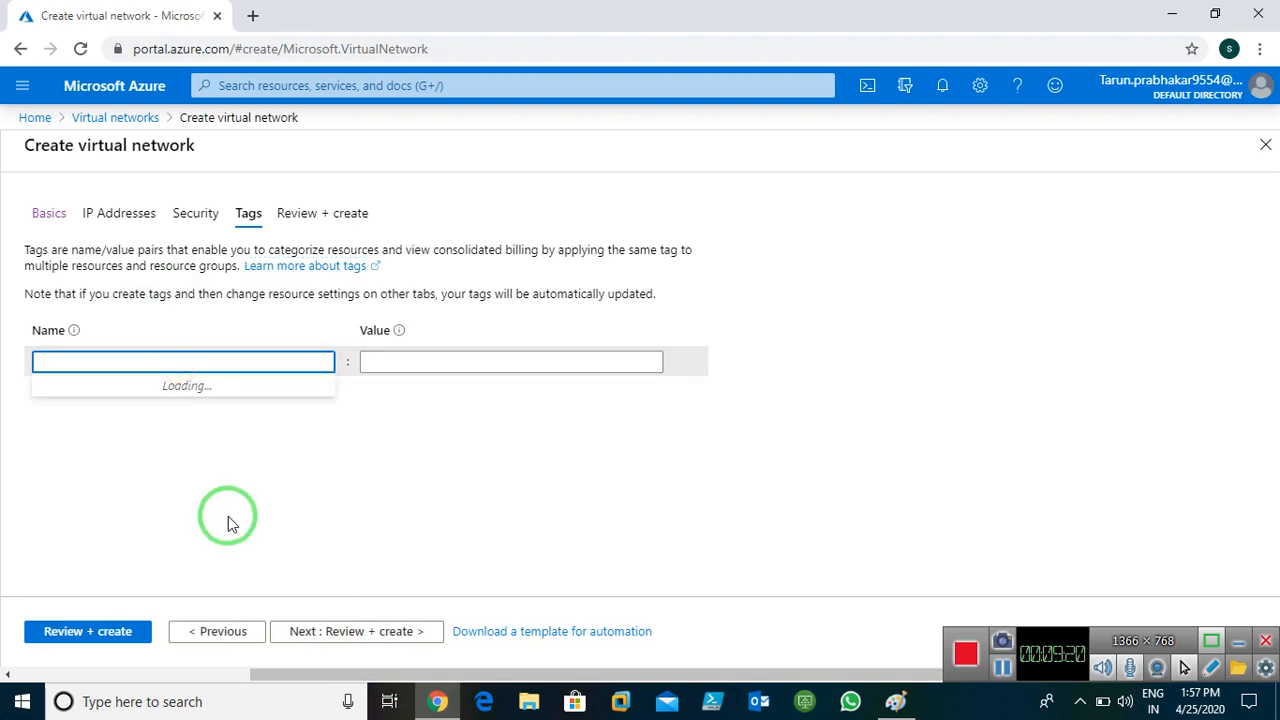
pyautogui.write('Na')
pyautogui.press('BackSpace')
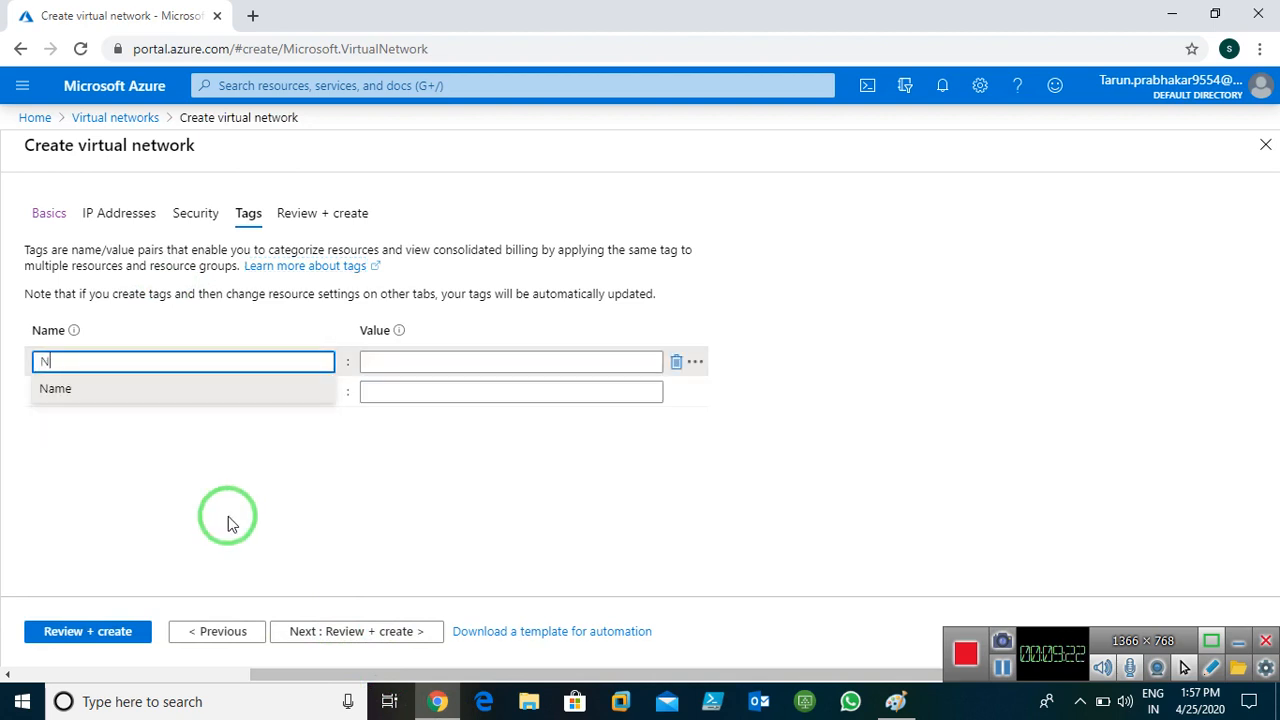
pyautogui.click(206, 389)
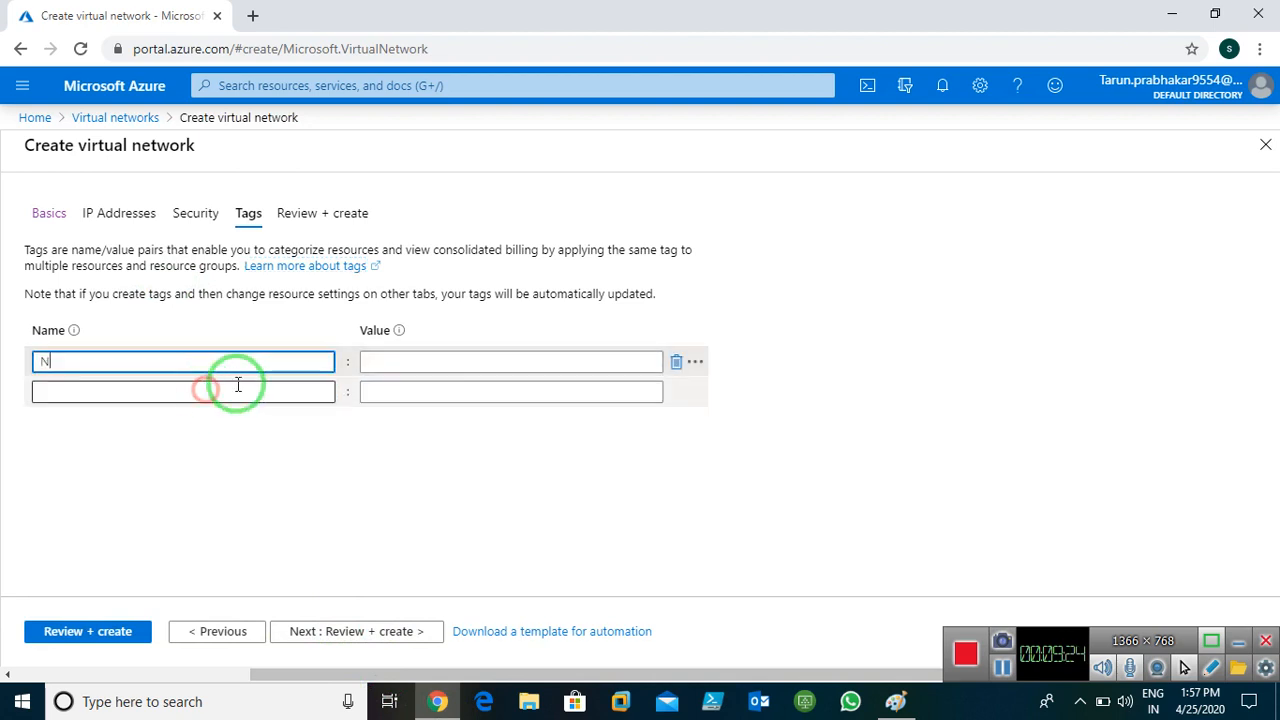
pyautogui.click(226, 360)
pyautogui.write('ame')
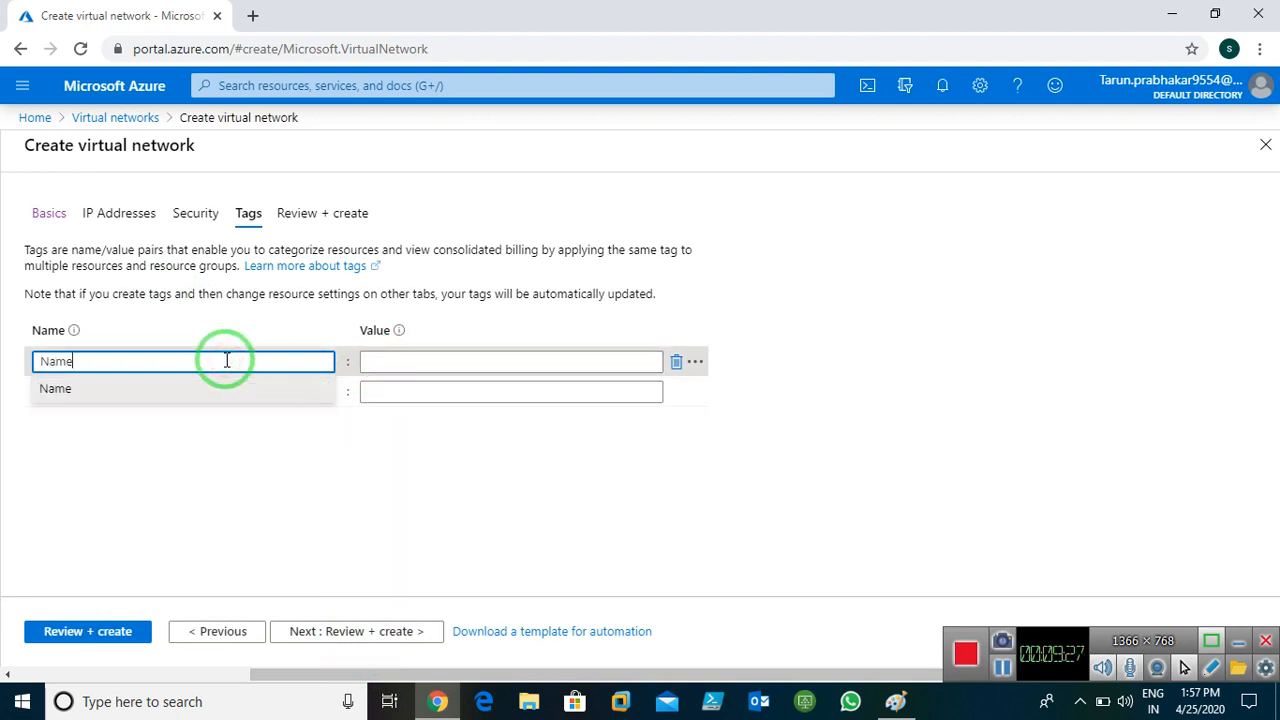
pyautogui.click(414, 362)
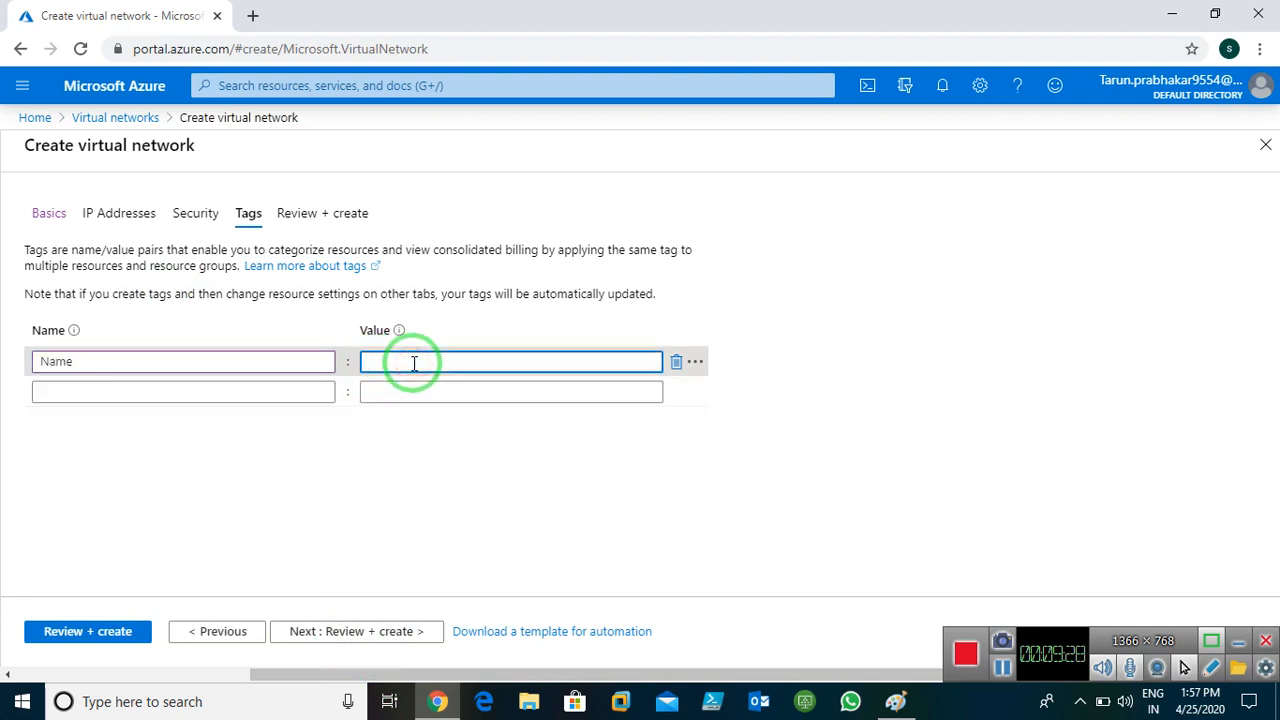
pyautogui.write('Vnet')
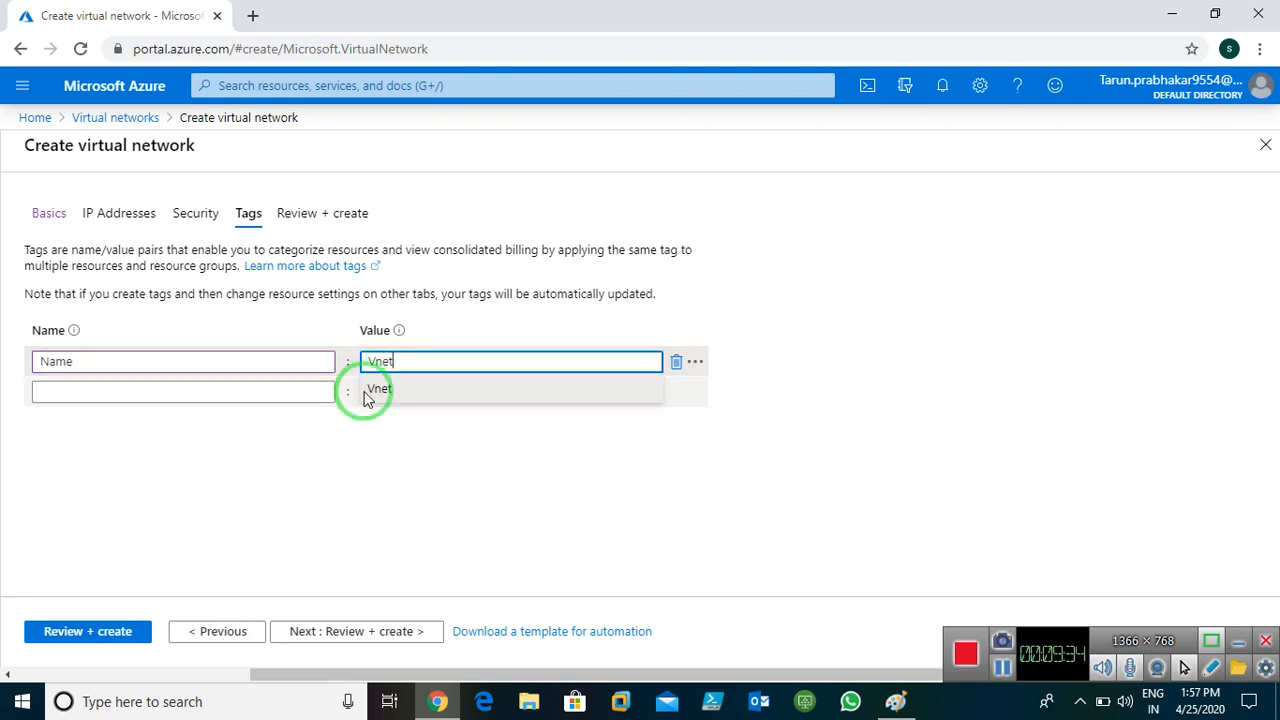
pyautogui.click(330, 637)
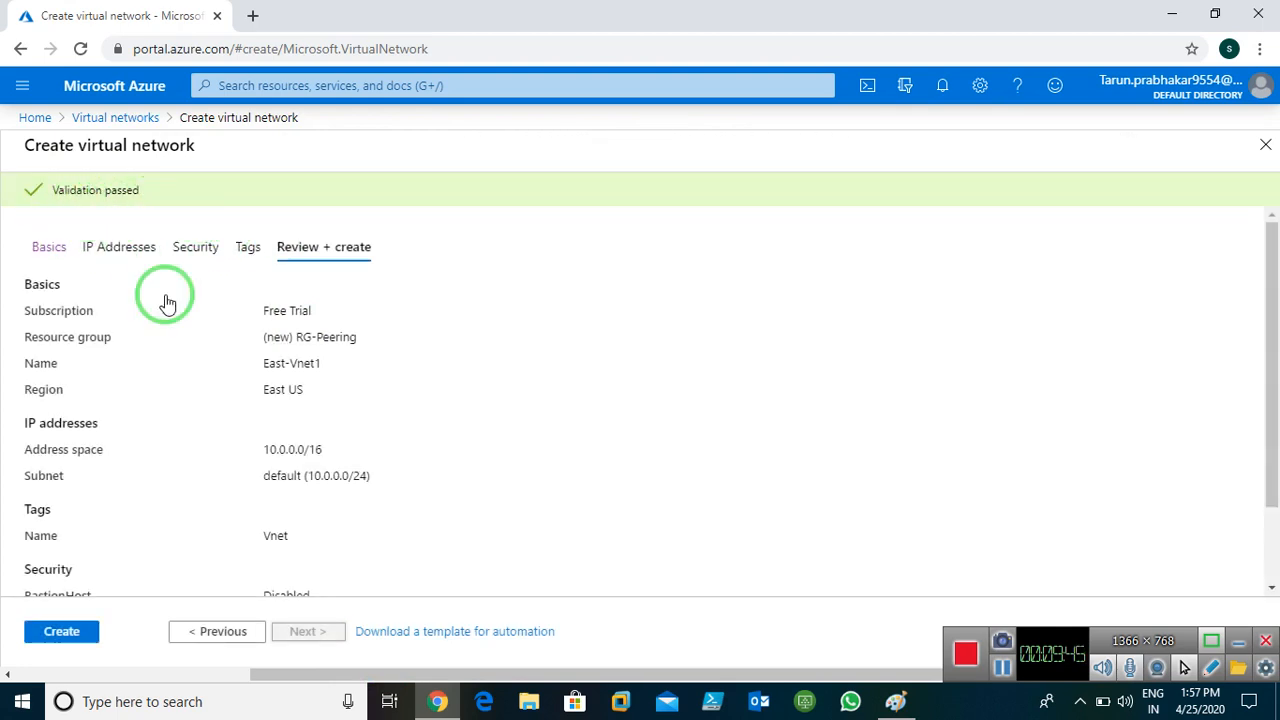
# Create East-Vnet1, then reopen the Virtual networks list from Home
pyautogui.click(60, 631)
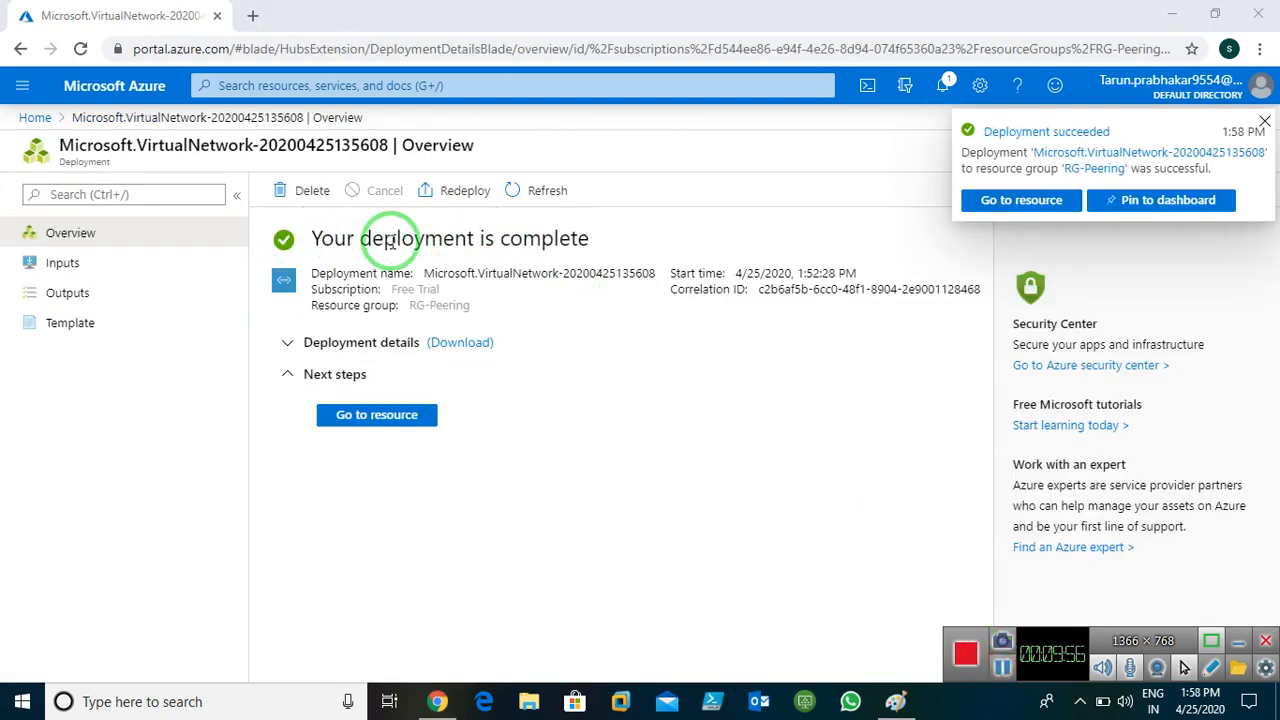
pyautogui.click(34, 117)
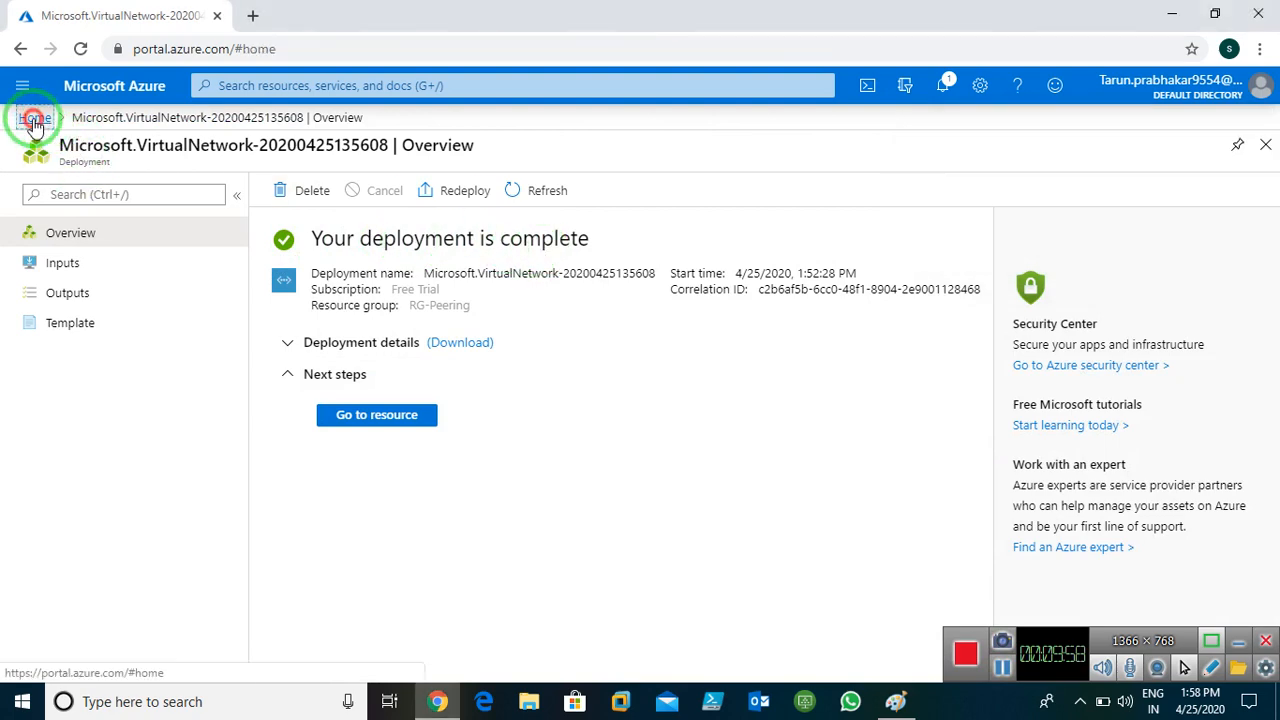
pyautogui.click(281, 236)
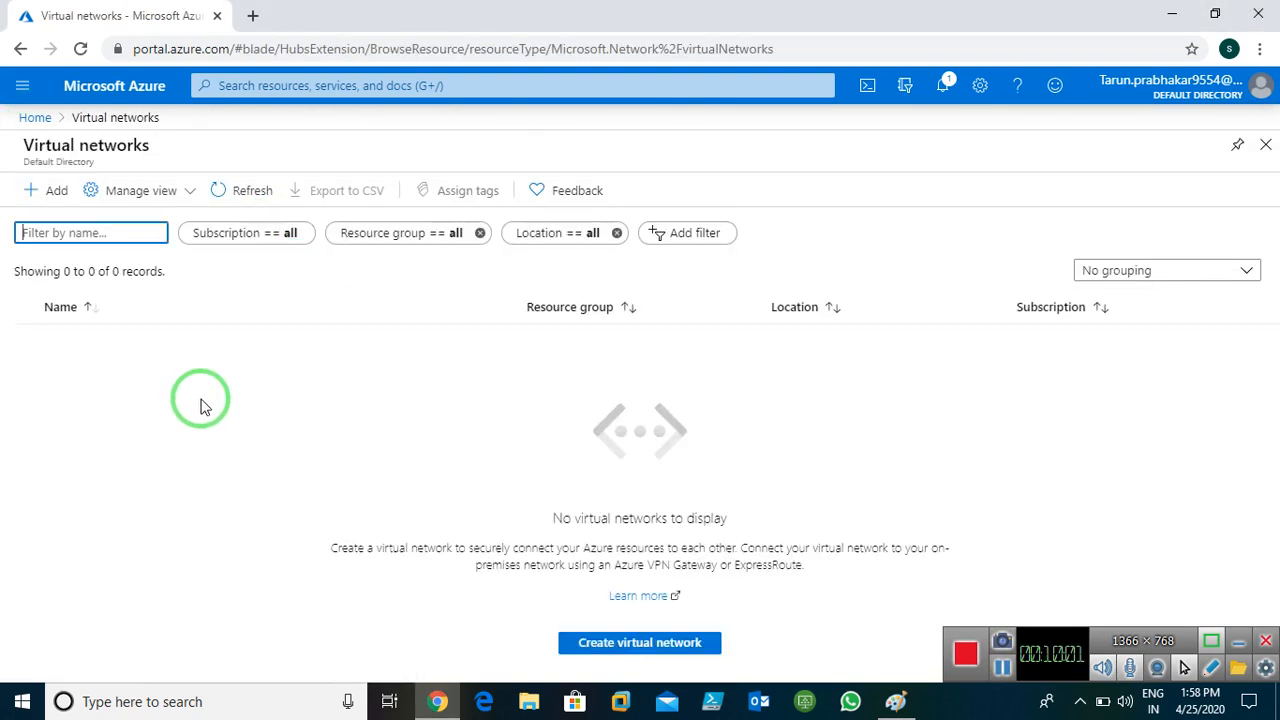
# Start a second virtual network, West-Vnet1, in RG-Peering with region (US) West US
pyautogui.click(243, 192)
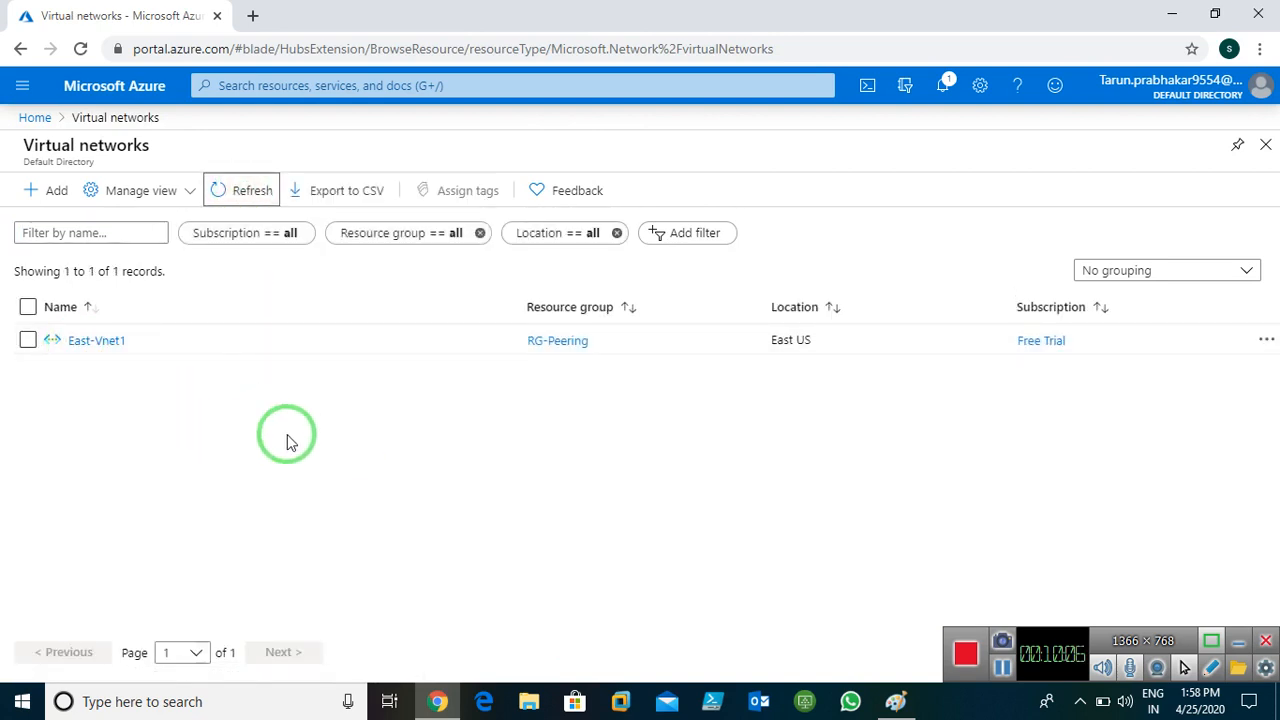
pyautogui.click(45, 191)
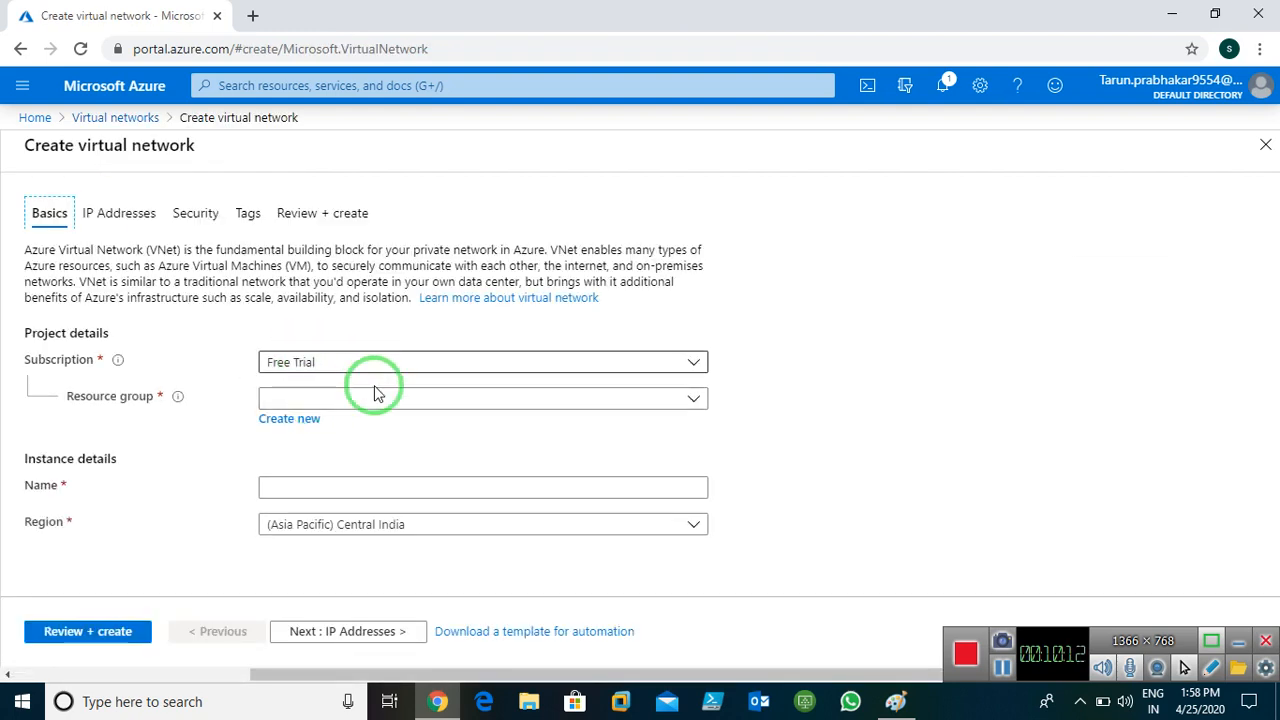
pyautogui.click(491, 396)
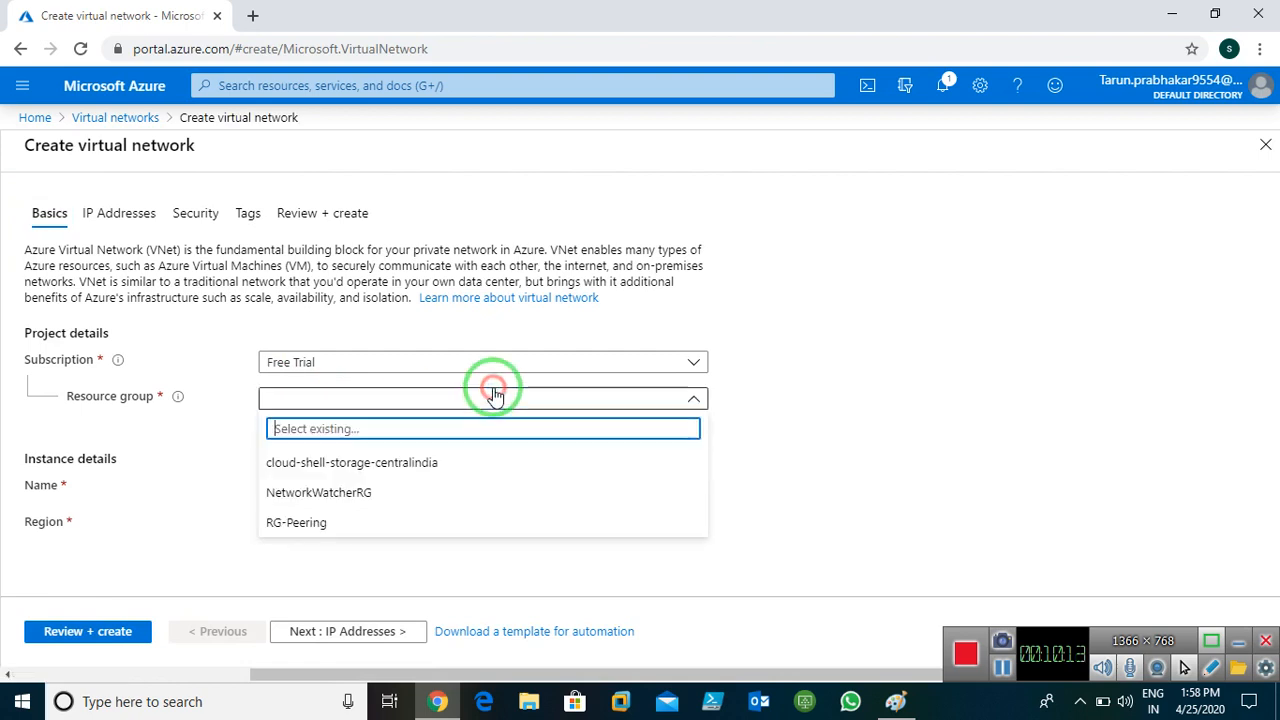
pyautogui.click(288, 526)
pyautogui.click(386, 486)
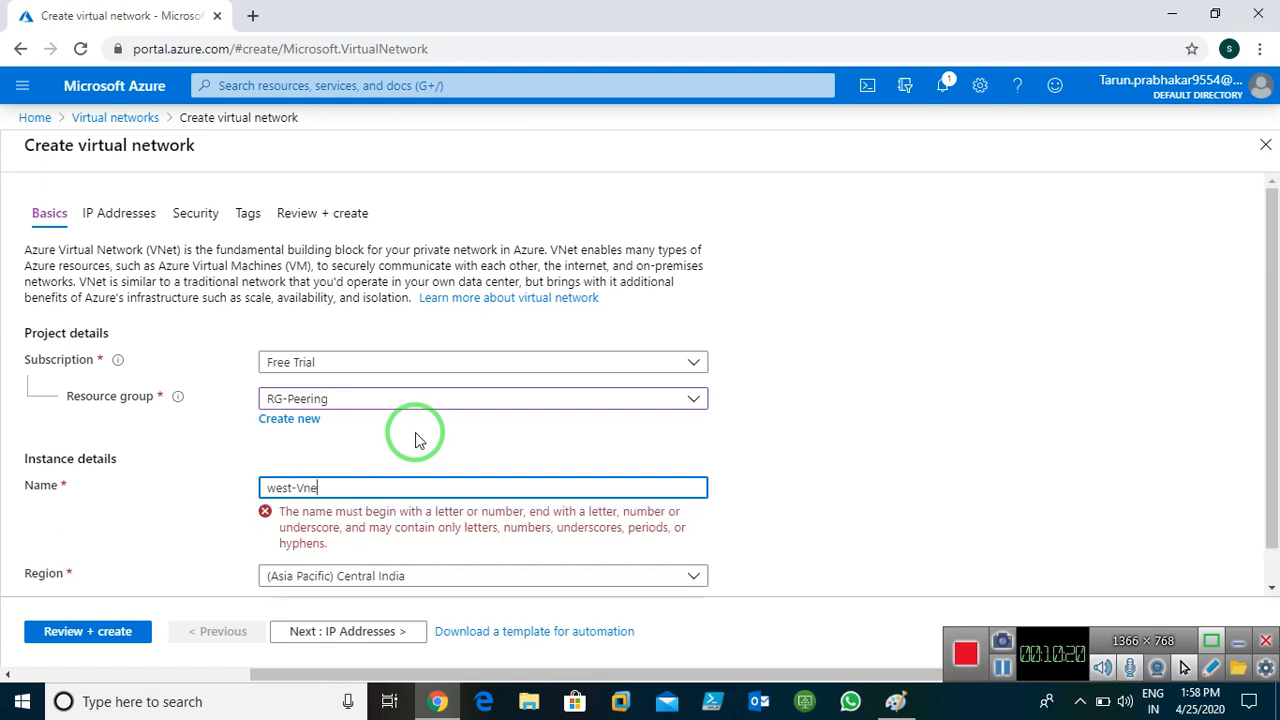
pyautogui.write('W')
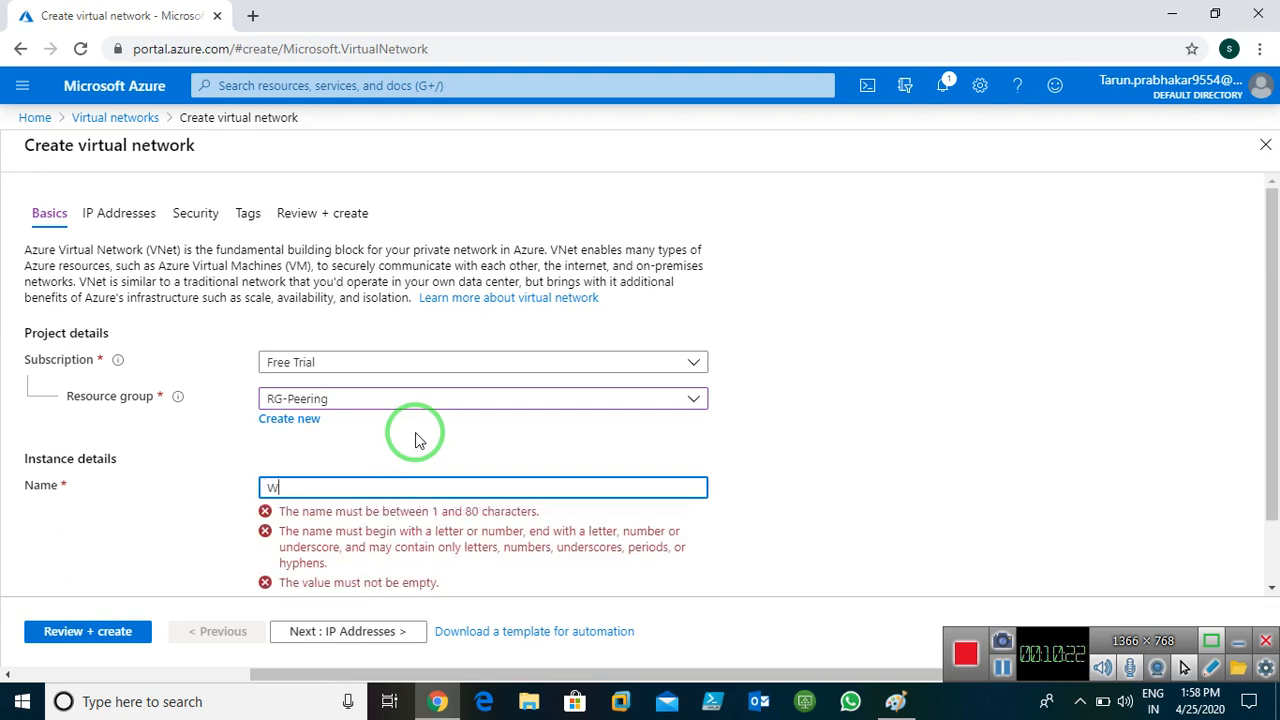
pyautogui.write('est-Vnet')
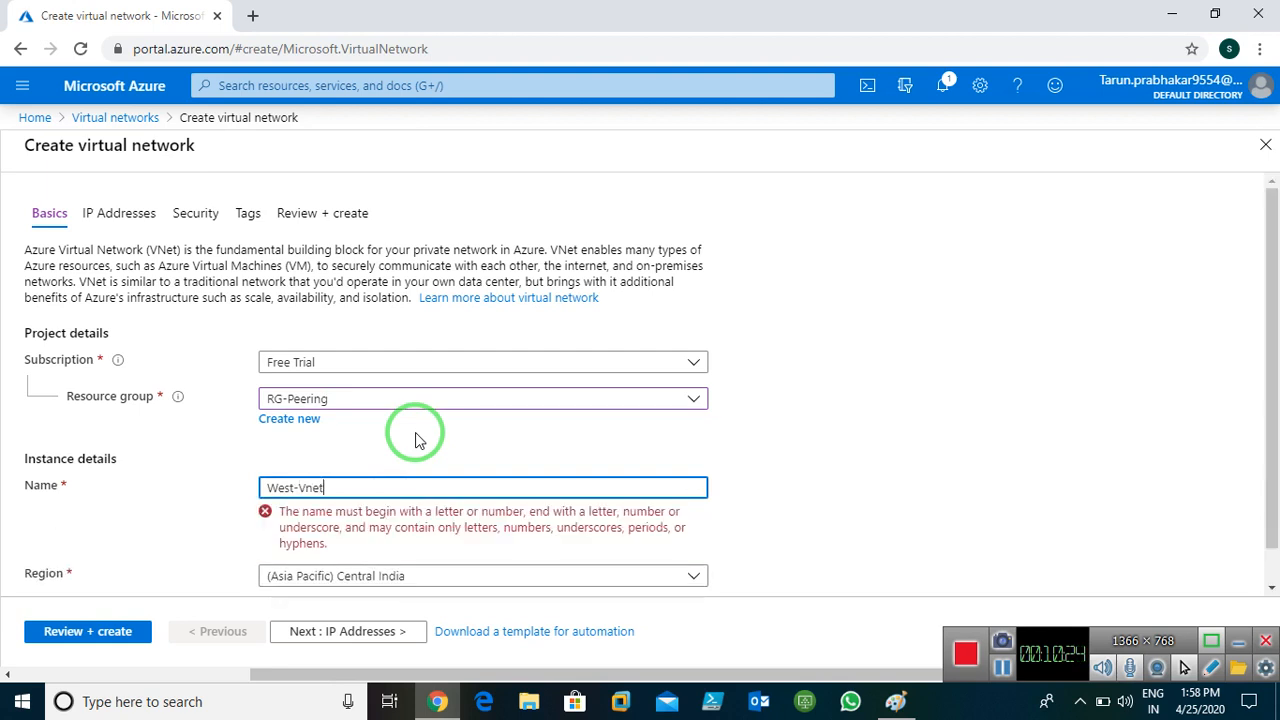
pyautogui.write('1')
pyautogui.click(466, 530)
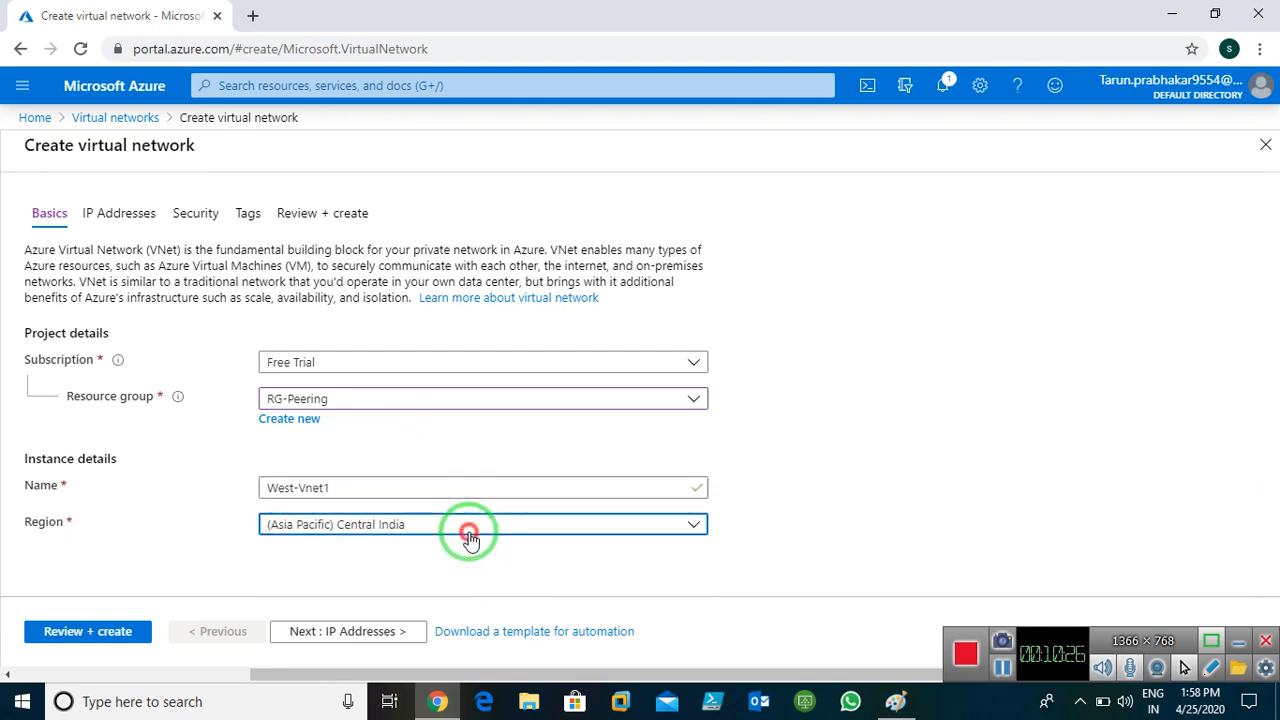
pyautogui.scroll(3, 430, 408)
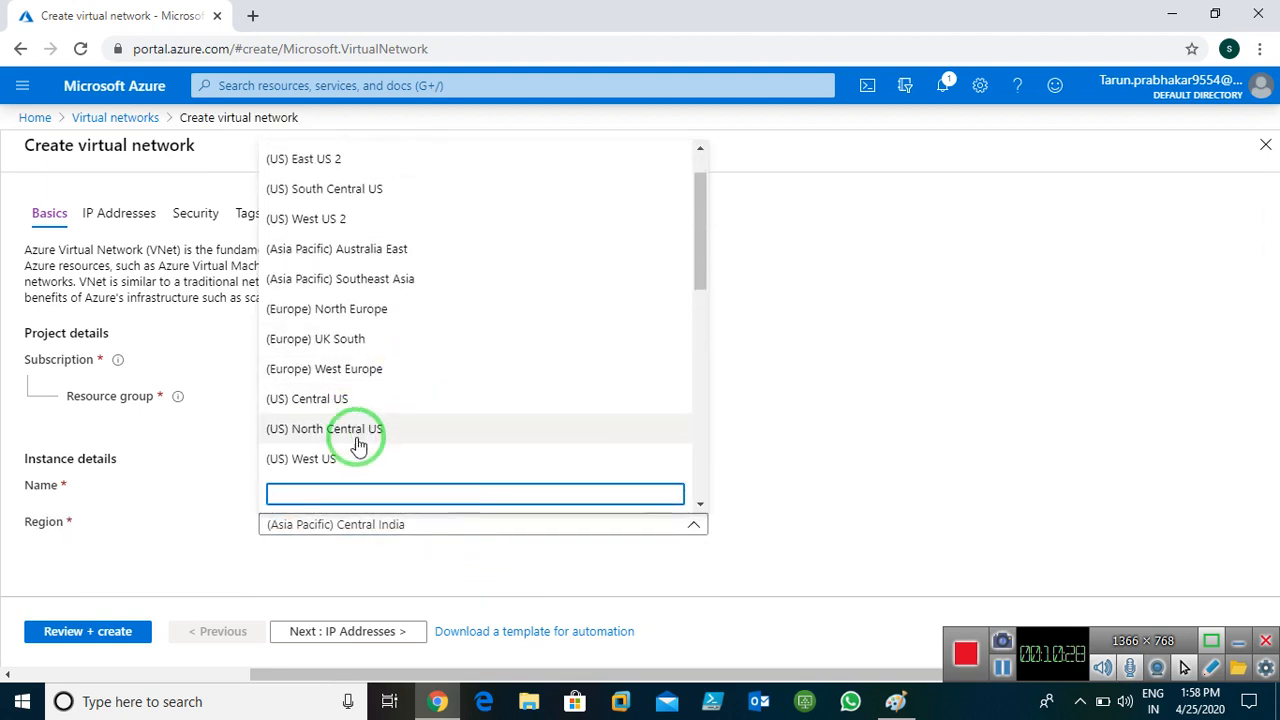
pyautogui.click(290, 378)
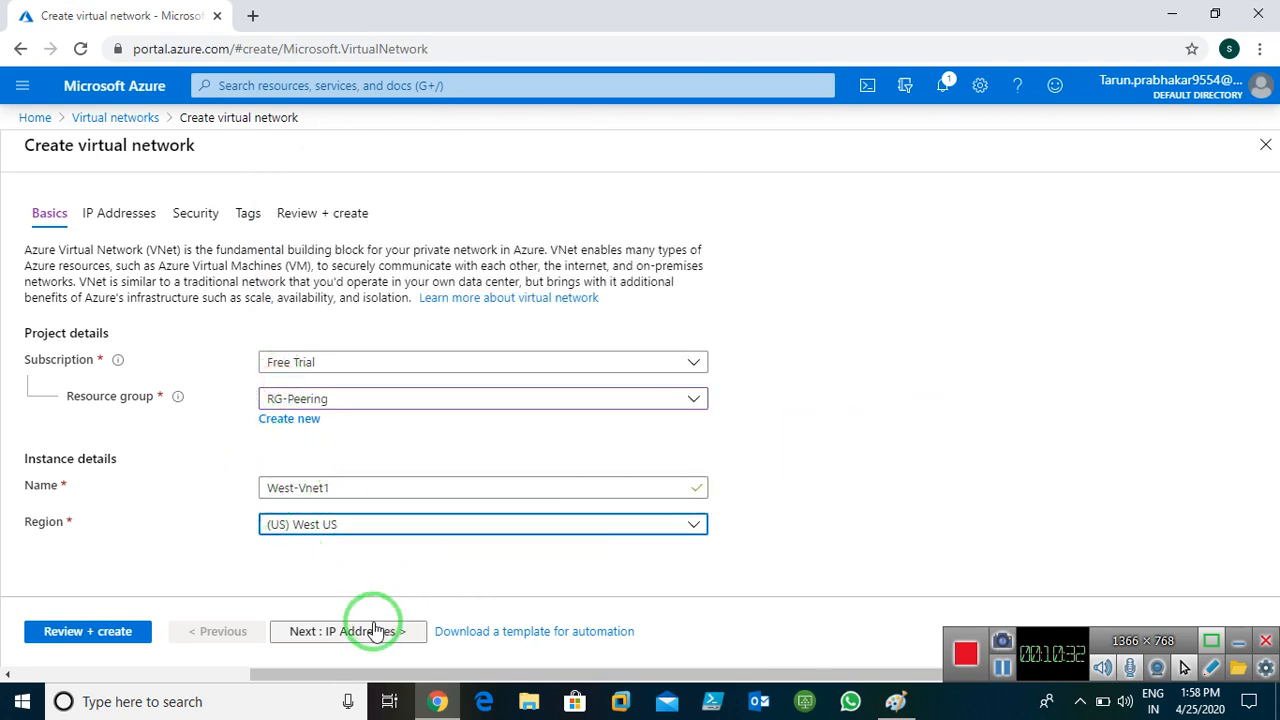
# Confirm the 10.1.0.0/16 address space and underline 10.1.0.0 in red on the Paint diagram
pyautogui.click(338, 629)
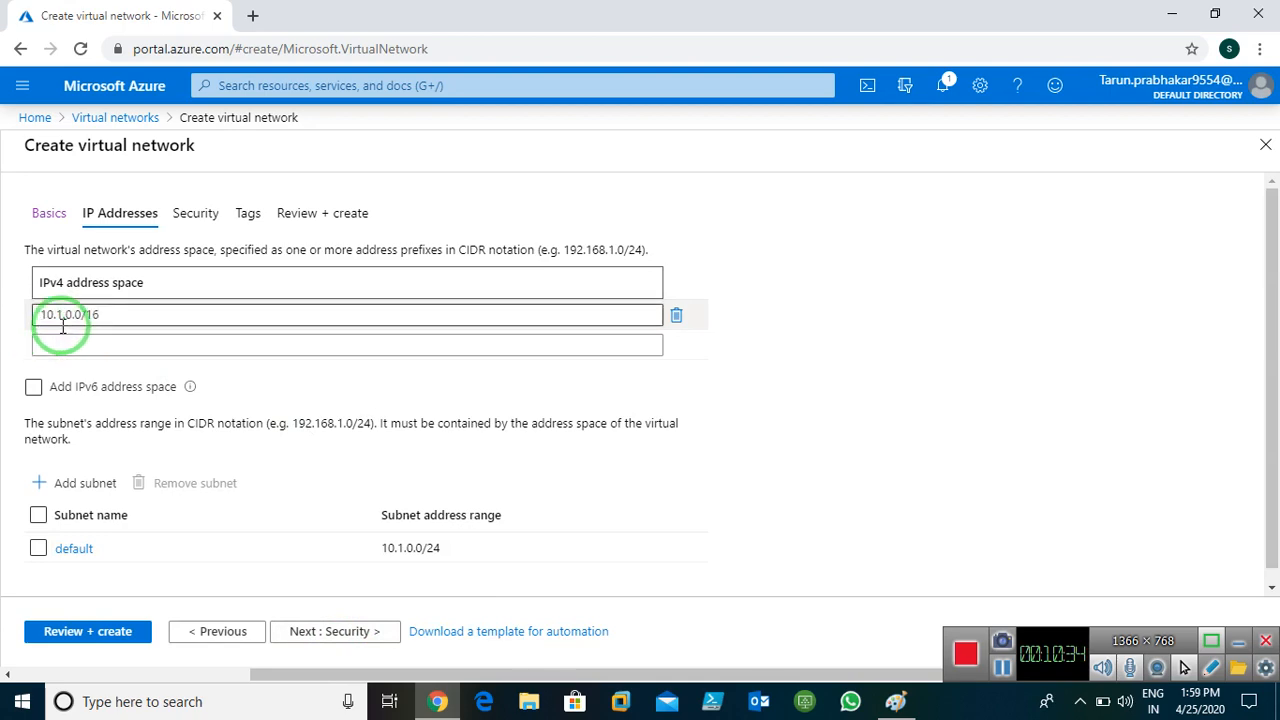
pyautogui.click(189, 426)
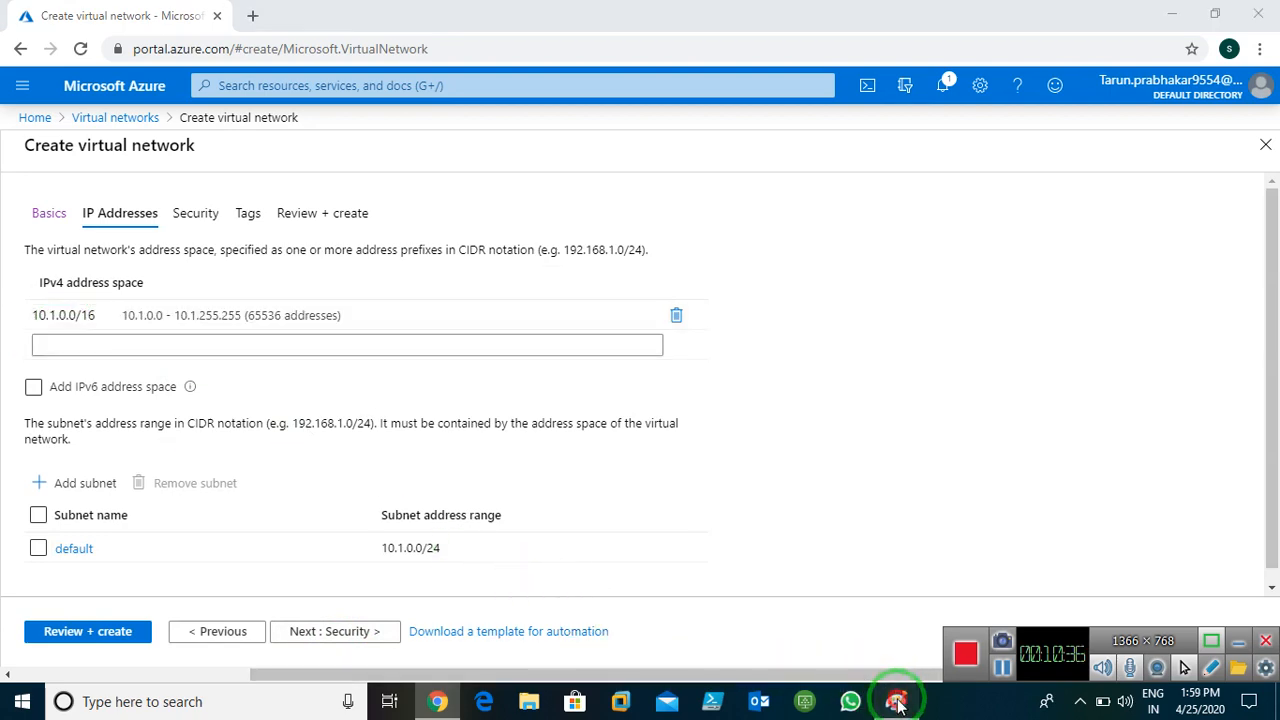
pyautogui.click(895, 701)
pyautogui.moveTo(1035, 239); pyautogui.dragTo(1137, 238)
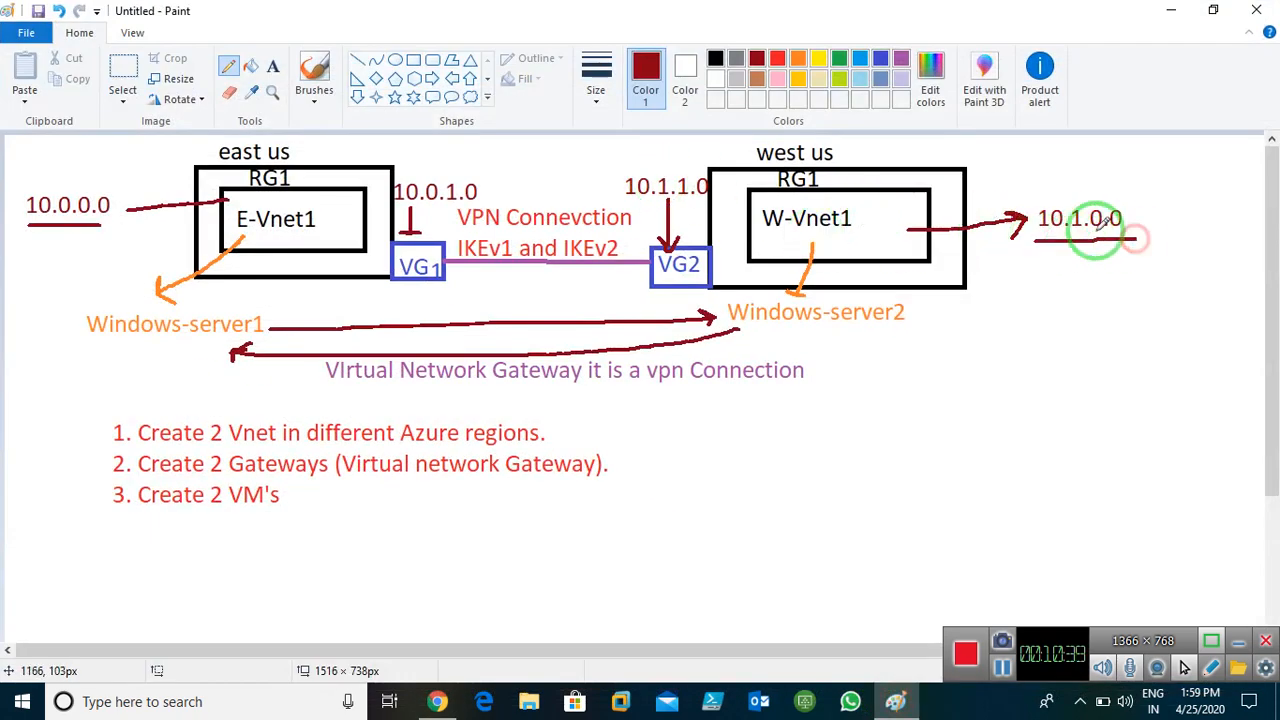
pyautogui.click(1171, 11)
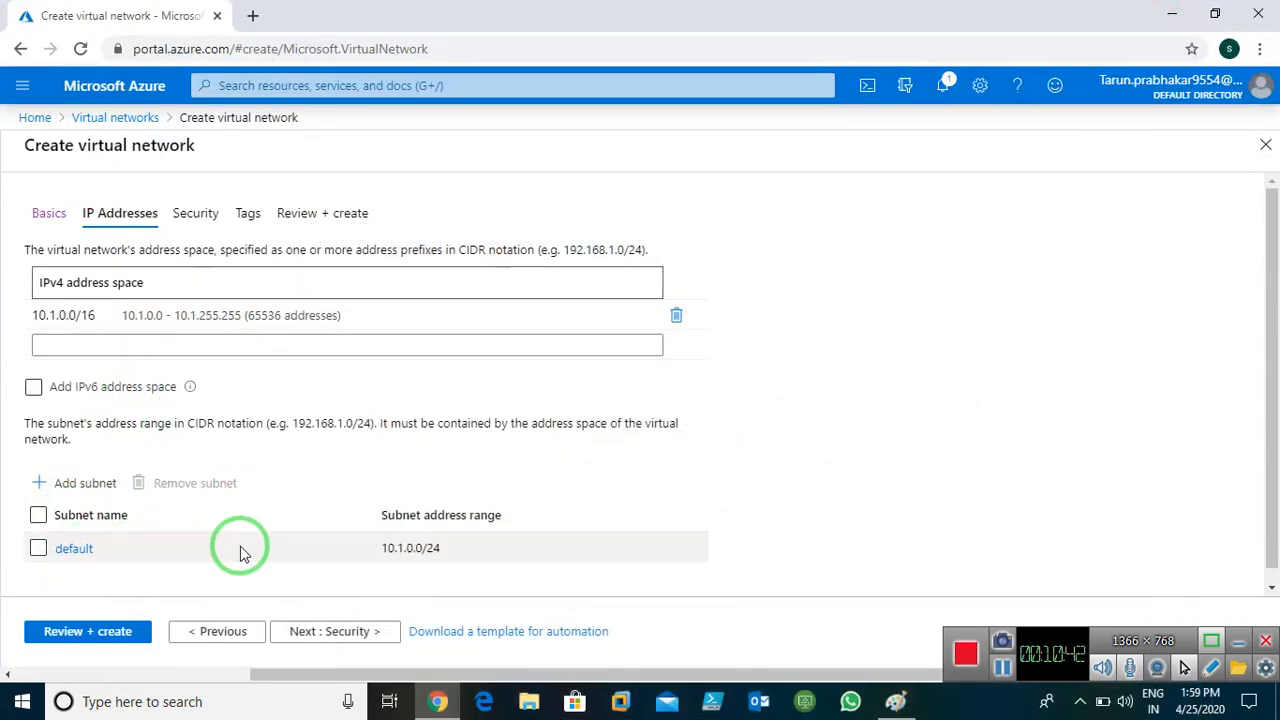
# Pass Security, give West-Vnet1 the tag Name = Vnet, and open Review + create
pyautogui.click(316, 632)
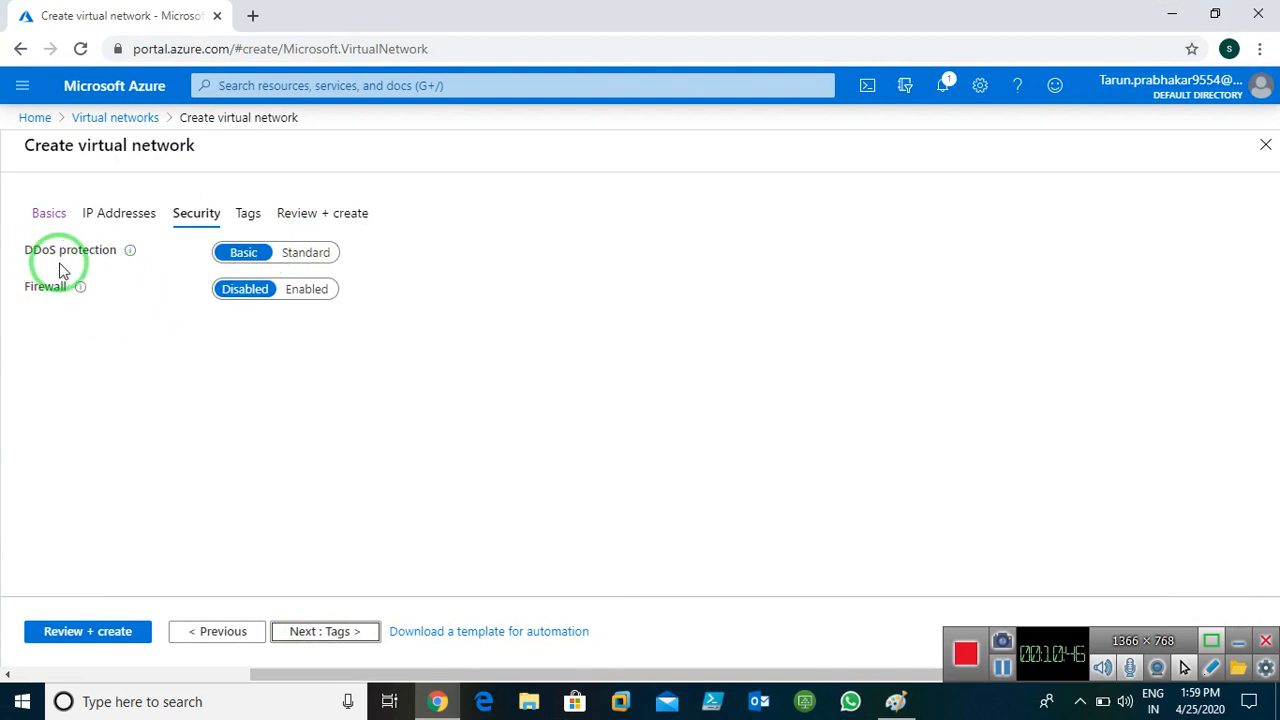
pyautogui.click(315, 632)
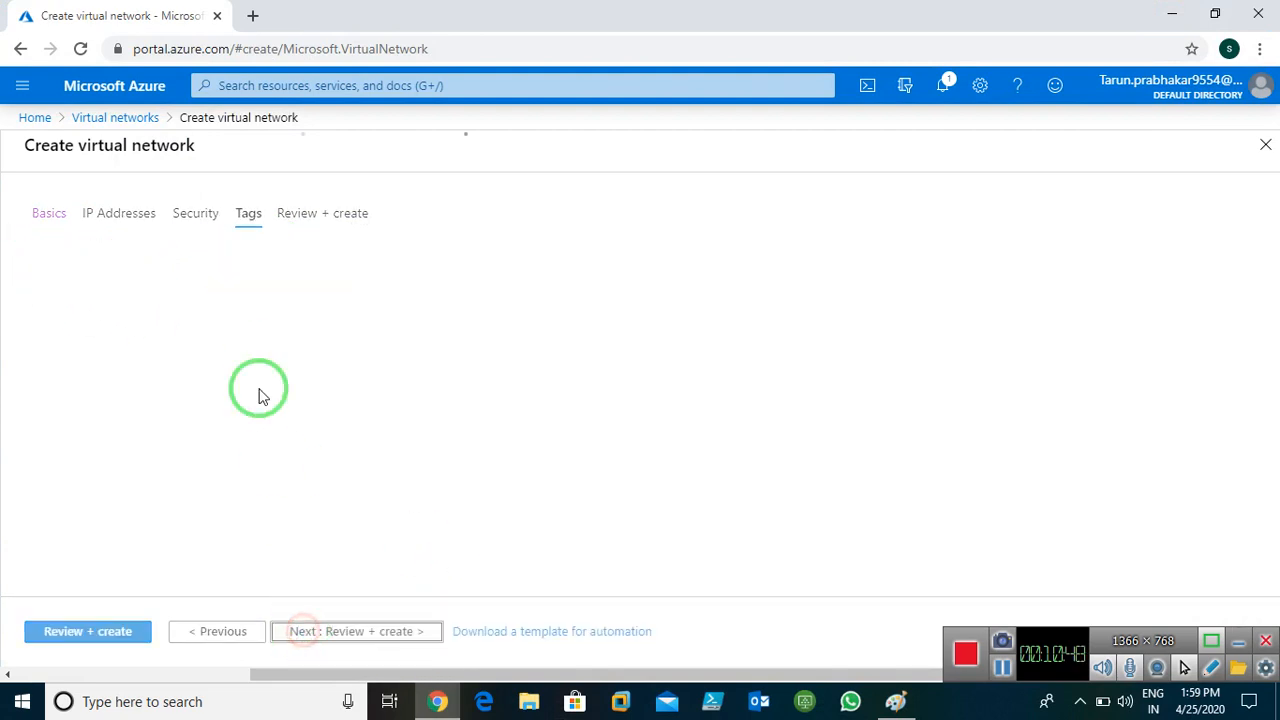
pyautogui.click(160, 360)
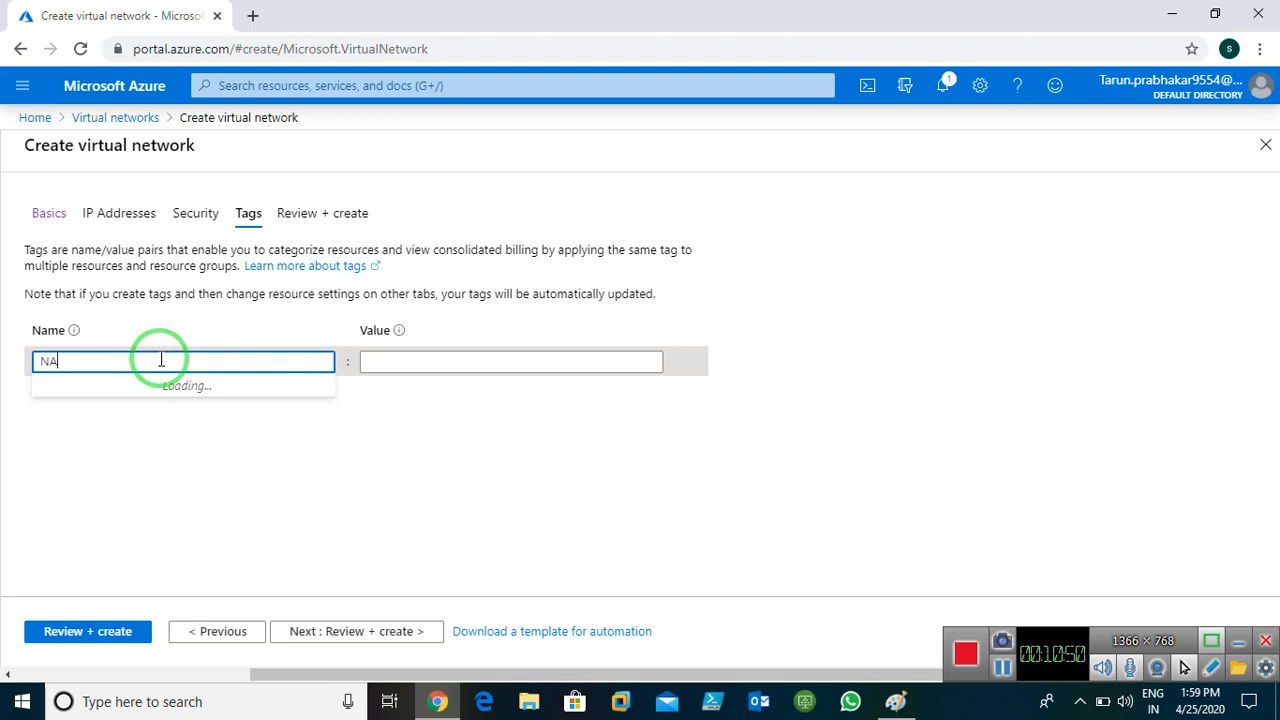
pyautogui.write('NA')
pyautogui.press('BackSpace')
pyautogui.write('a')
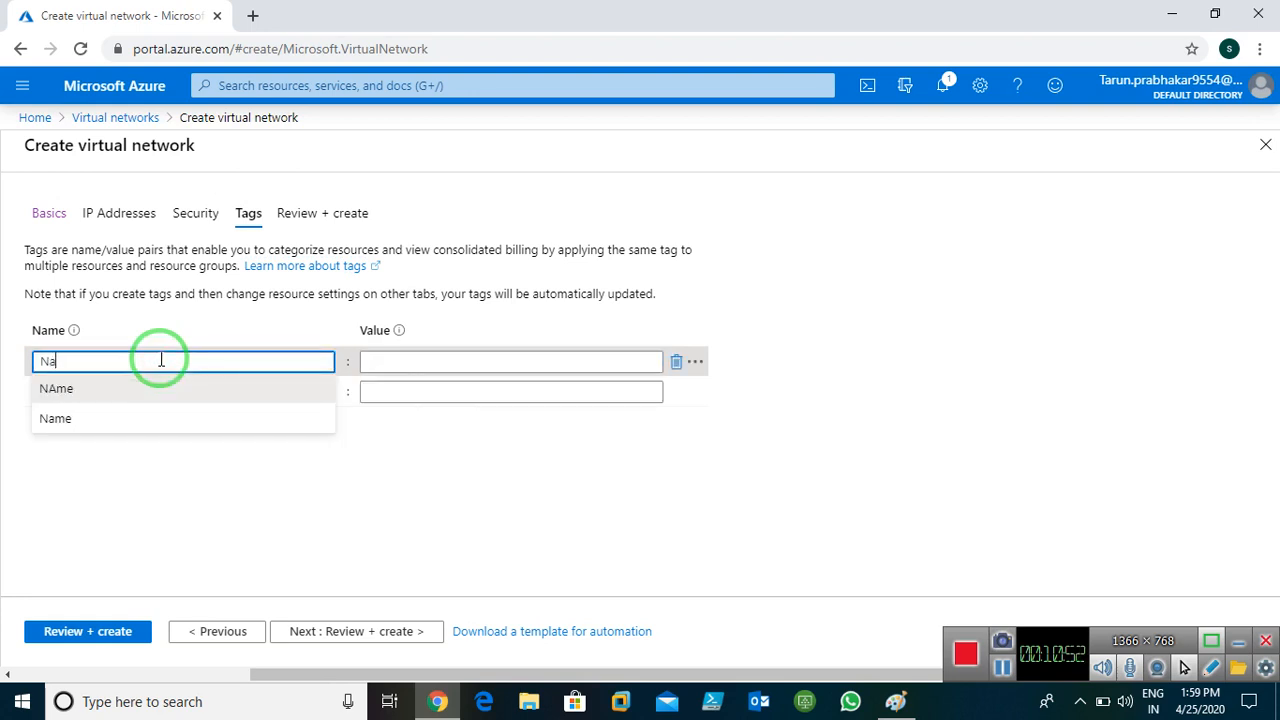
pyautogui.write('me')
pyautogui.click(392, 366)
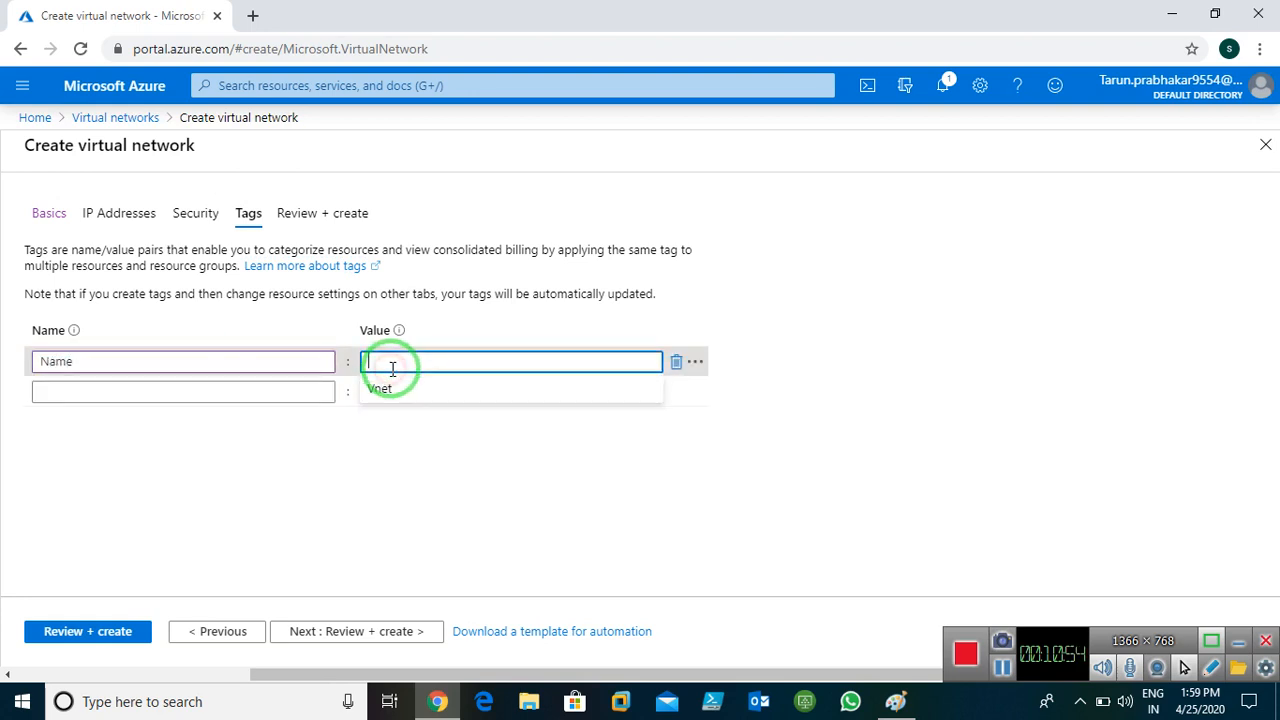
pyautogui.write('Vnet')
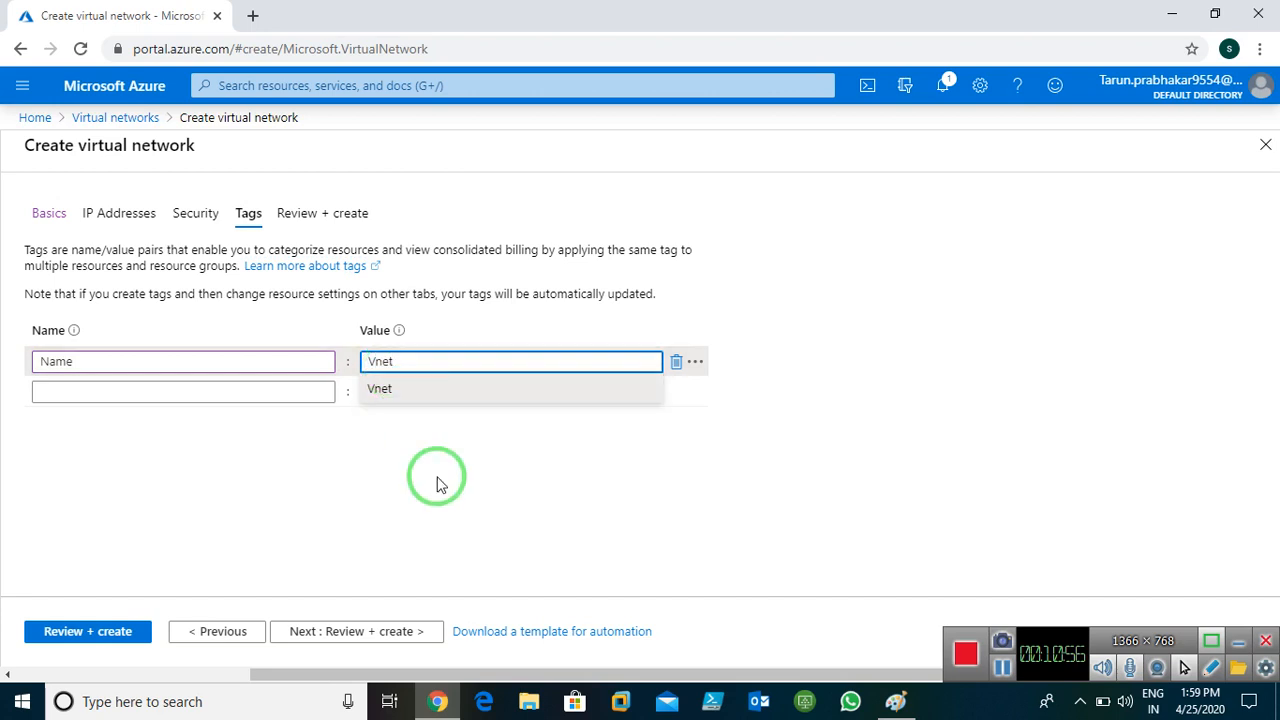
pyautogui.click(447, 497)
pyautogui.click(340, 628)
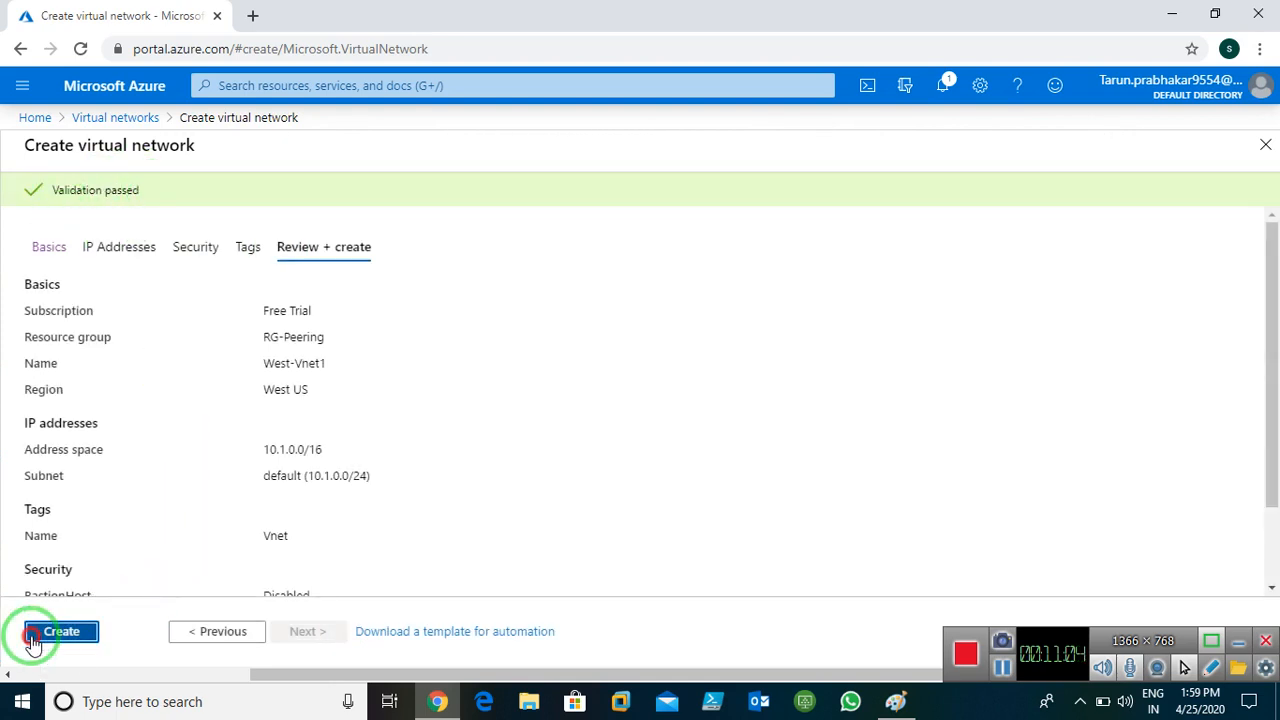
# Create West-Vnet1 and open the Virtual networks list from Home
pyautogui.click(33, 640)
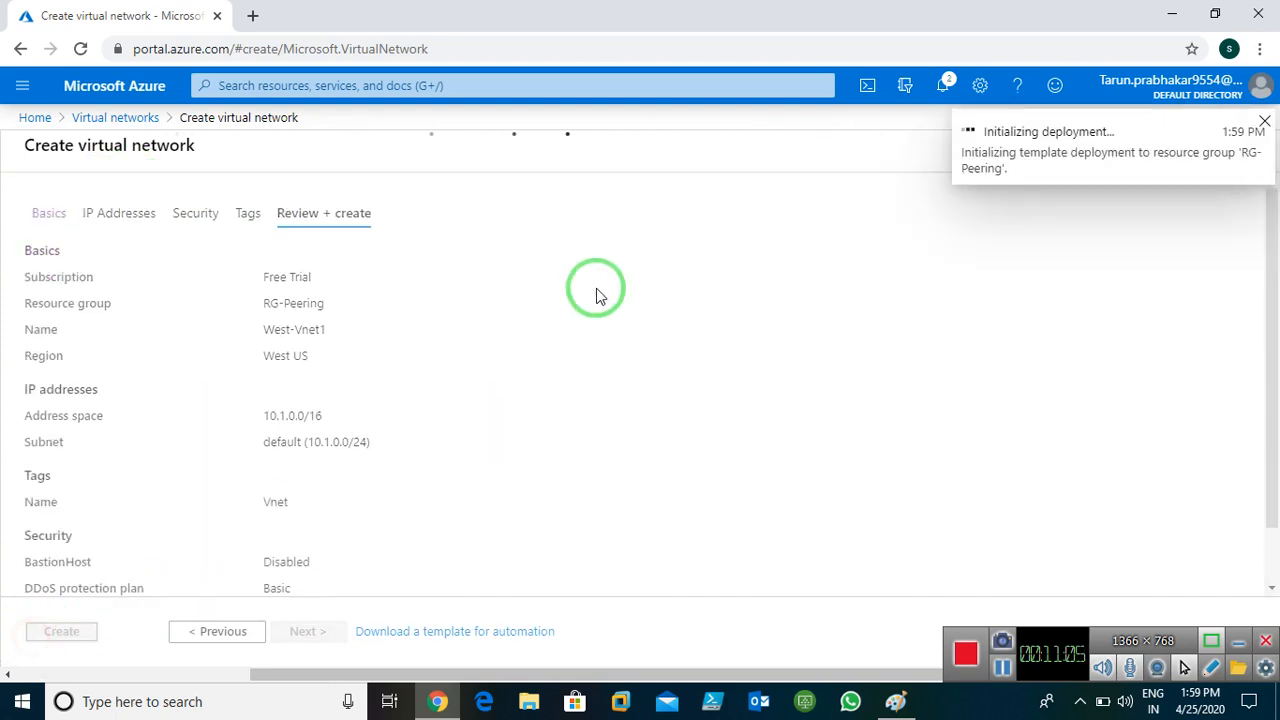
pyautogui.click(1001, 668)
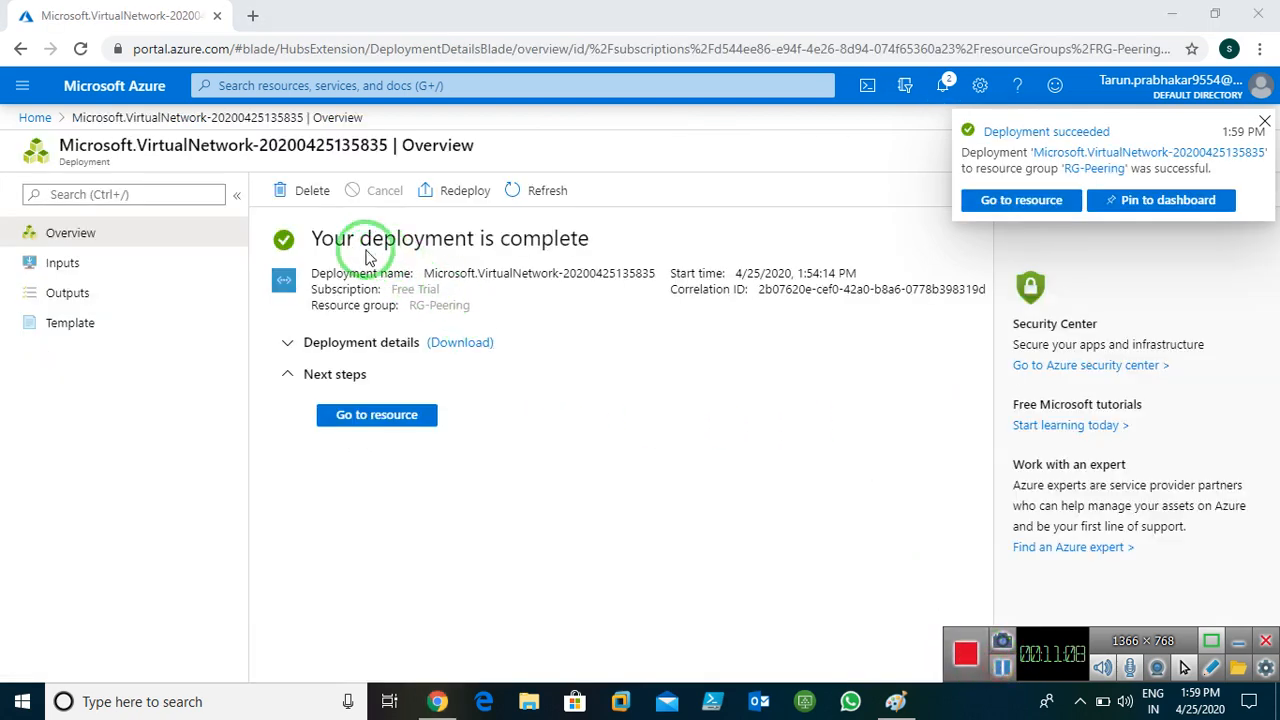
pyautogui.click(35, 118)
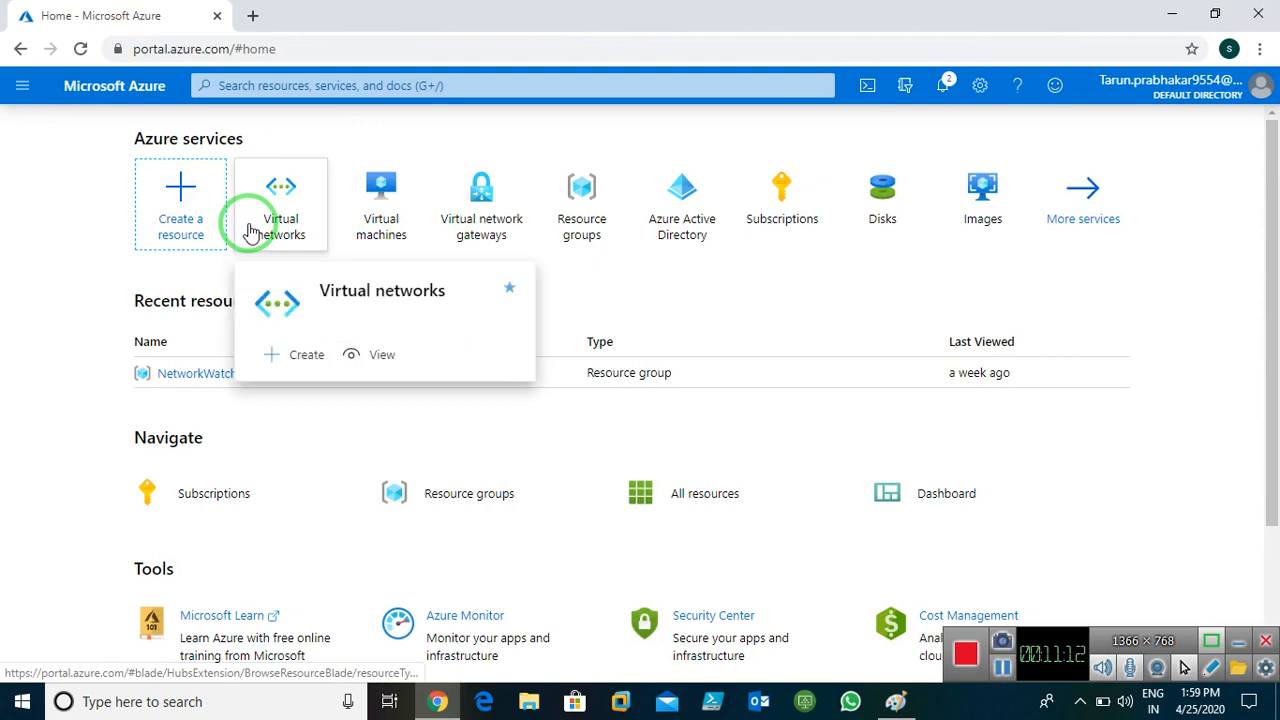
pyautogui.click(250, 228)
# Refresh the list until West-Vnet1 appears beside East-Vnet1, then go back Home
pyautogui.click(236, 193)
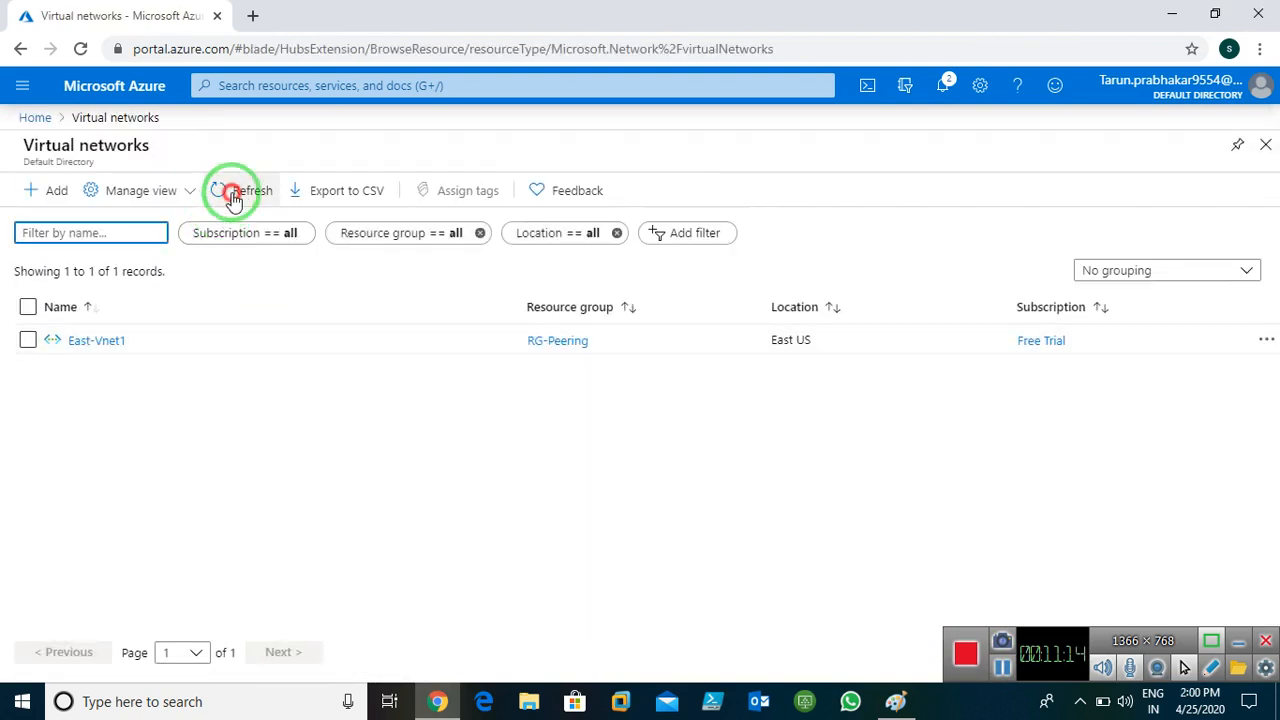
pyautogui.click(233, 197)
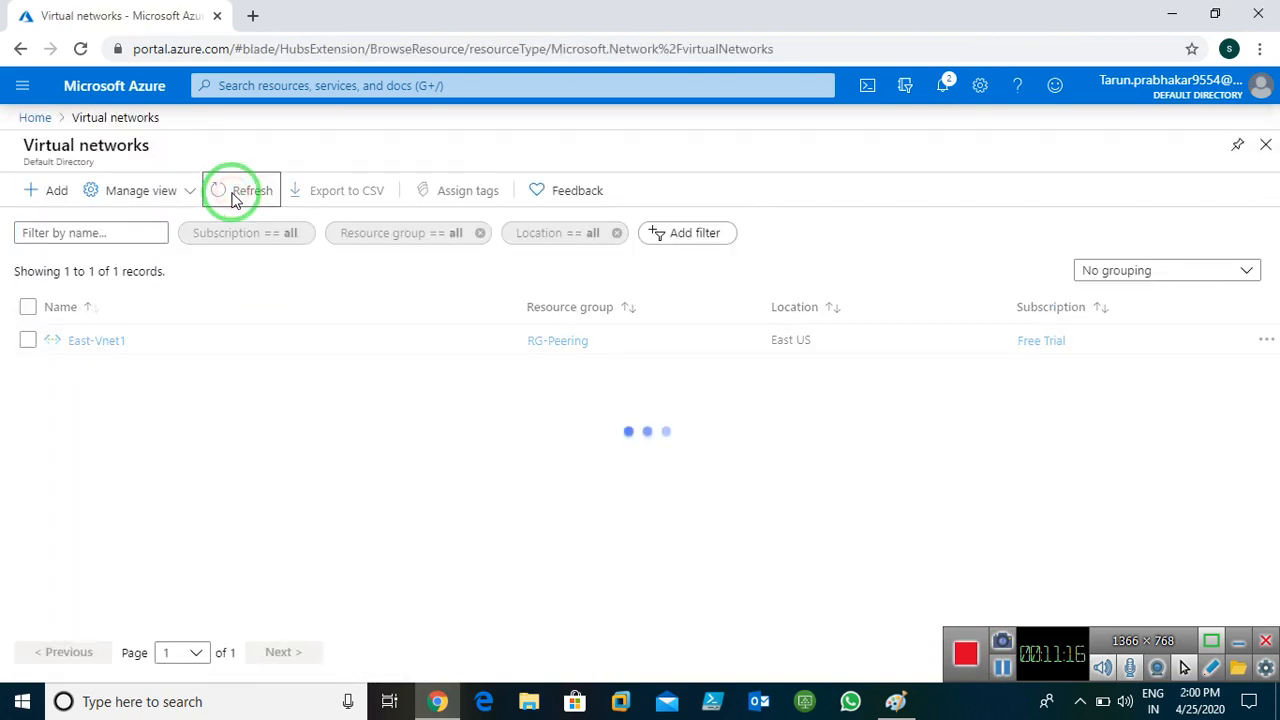
pyautogui.click(233, 197)
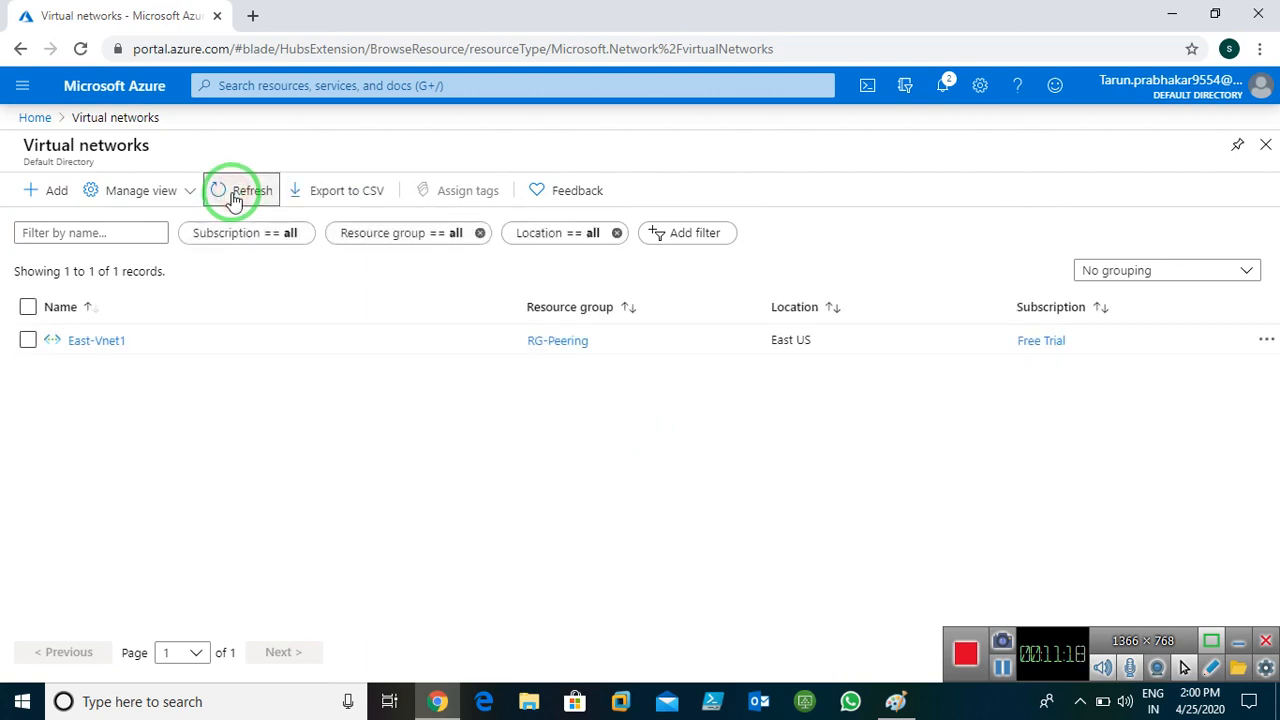
pyautogui.click(233, 197)
pyautogui.click(233, 197)
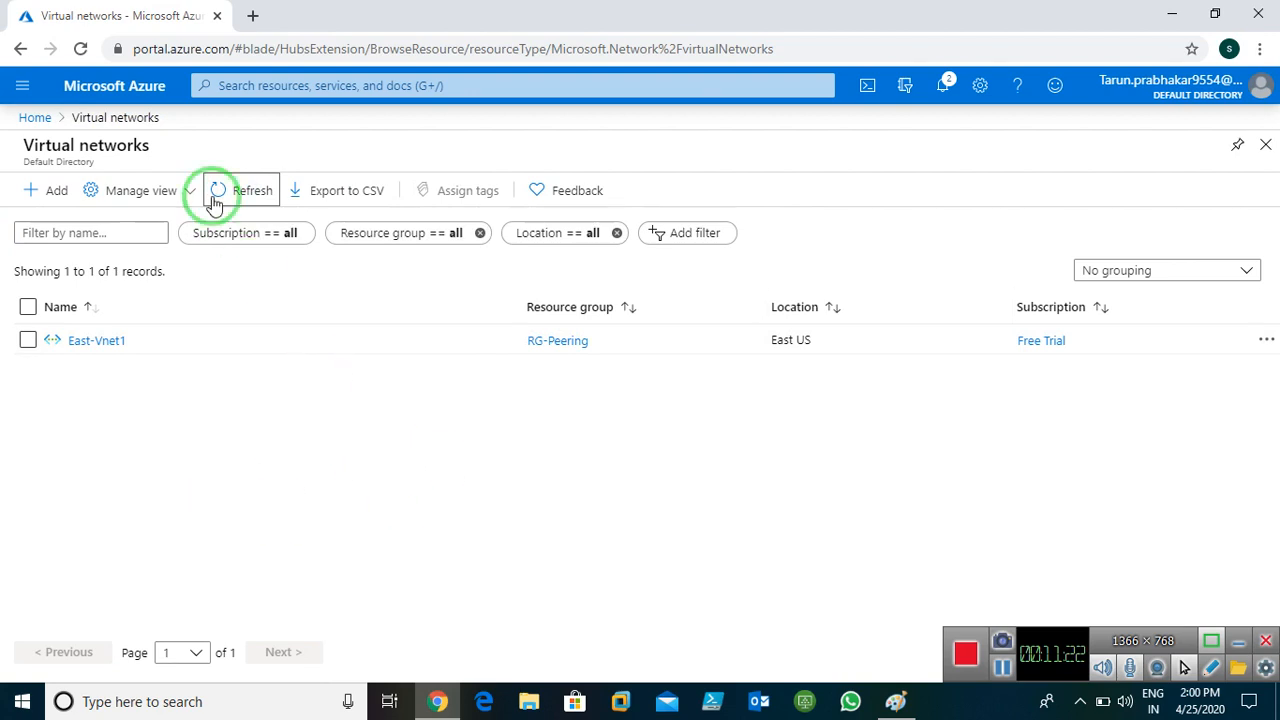
pyautogui.click(247, 199)
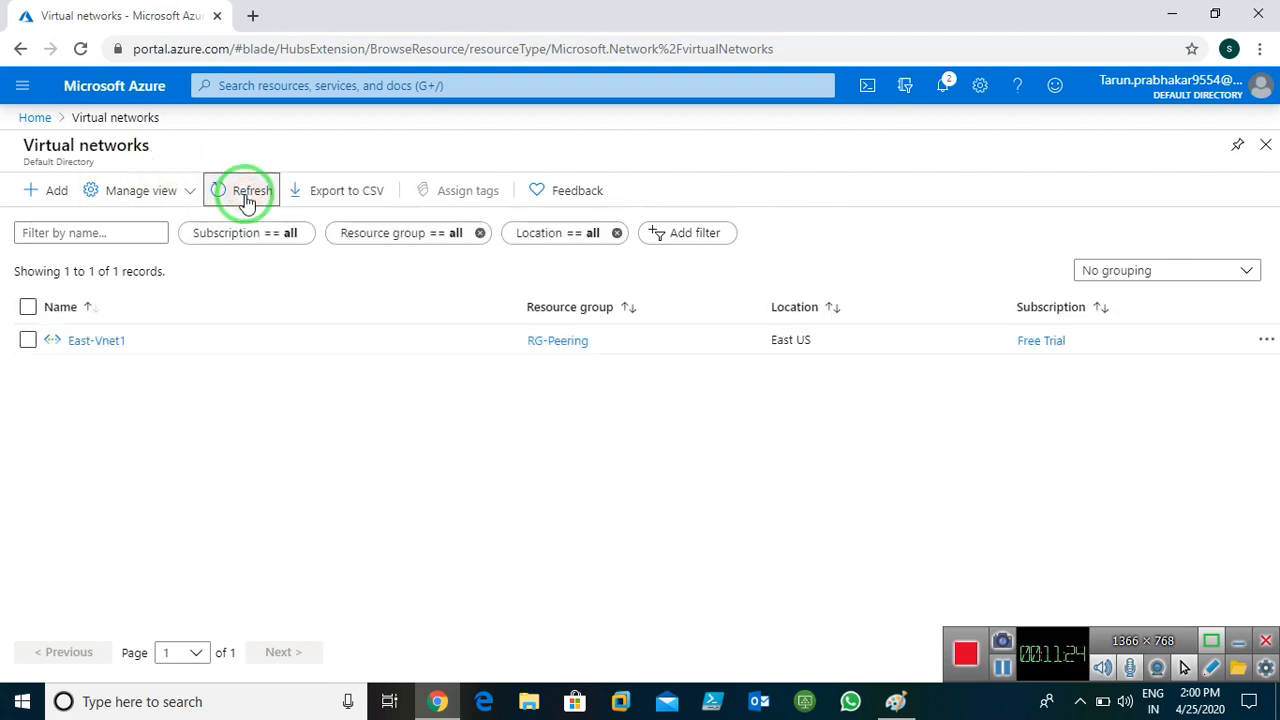
pyautogui.click(245, 194)
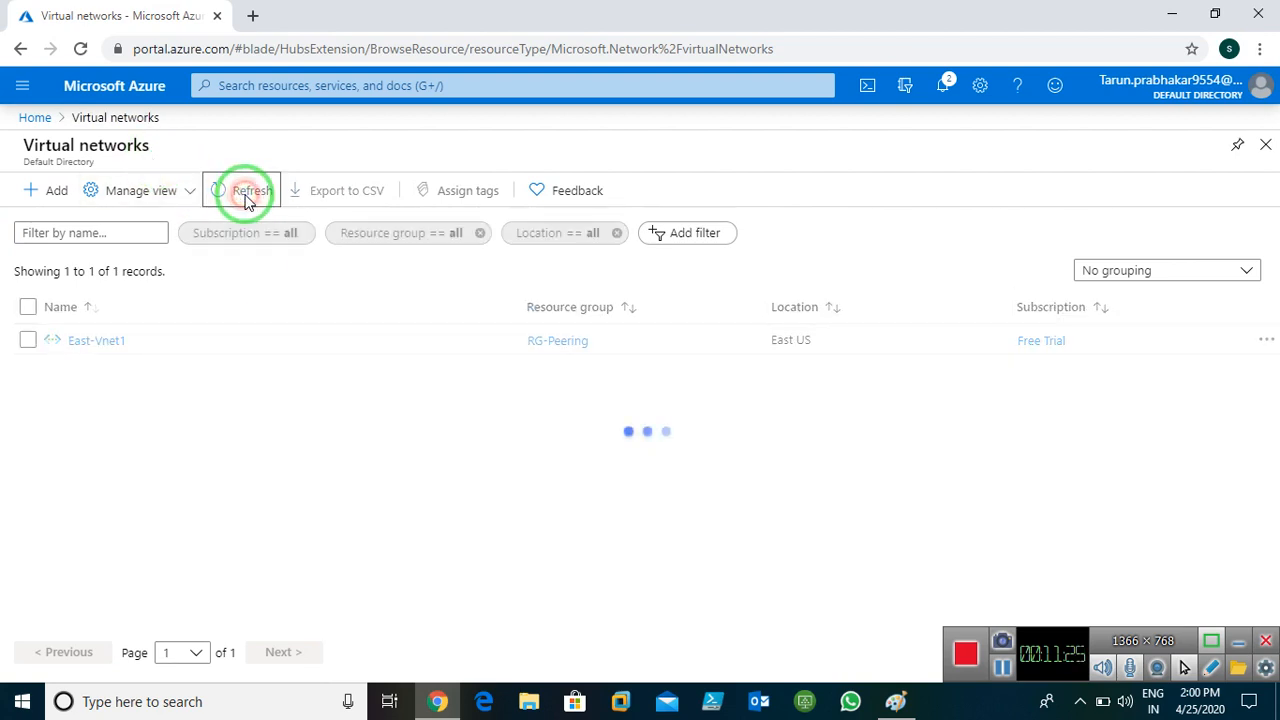
pyautogui.click(79, 52)
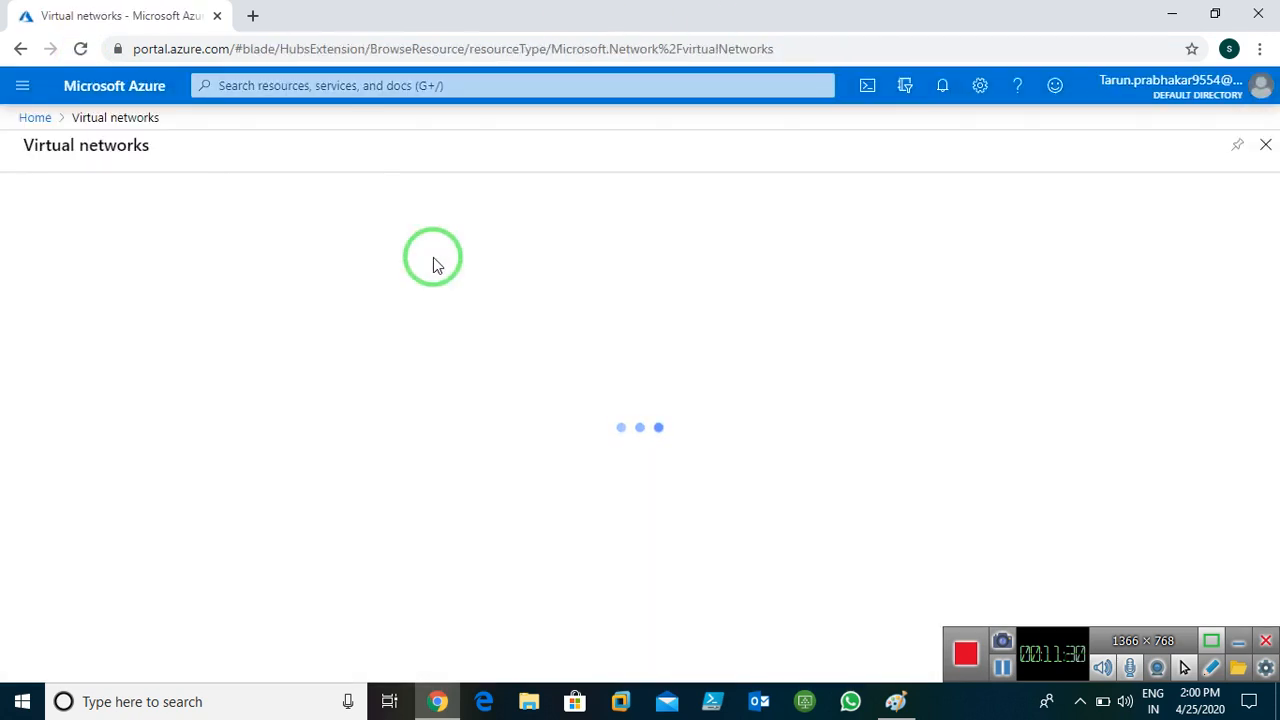
pyautogui.click(220, 194)
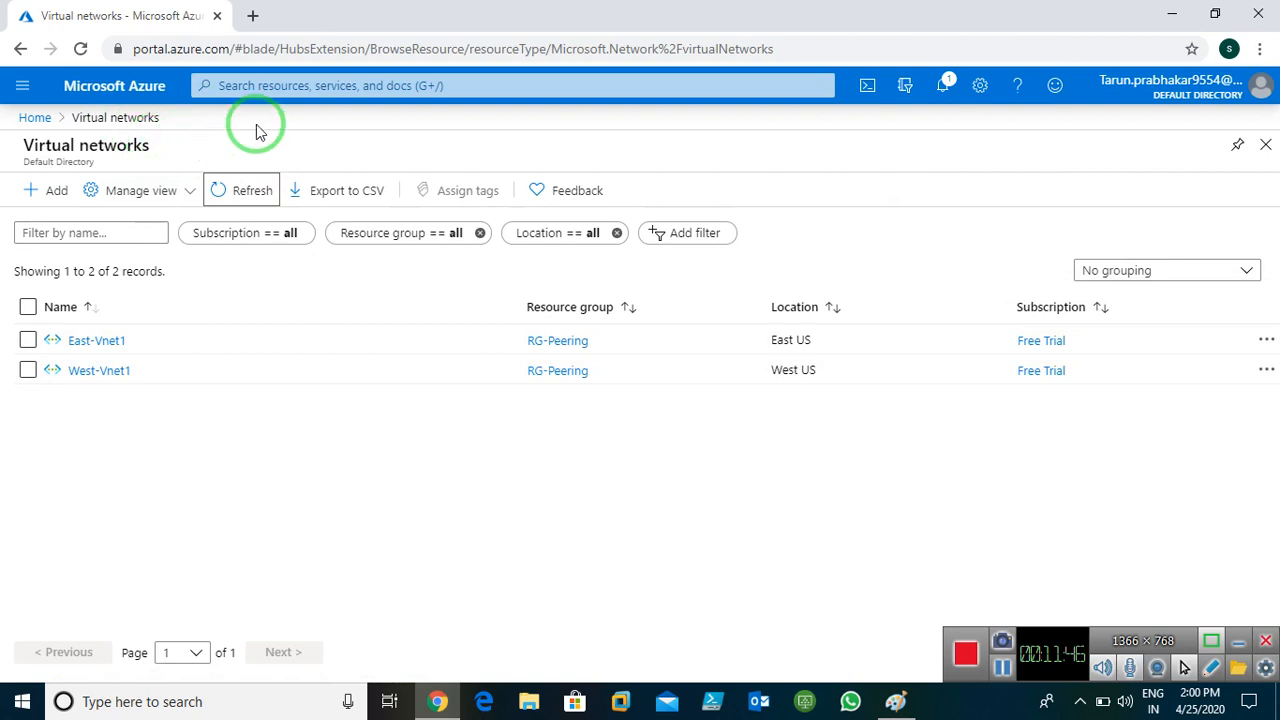
pyautogui.click(33, 119)
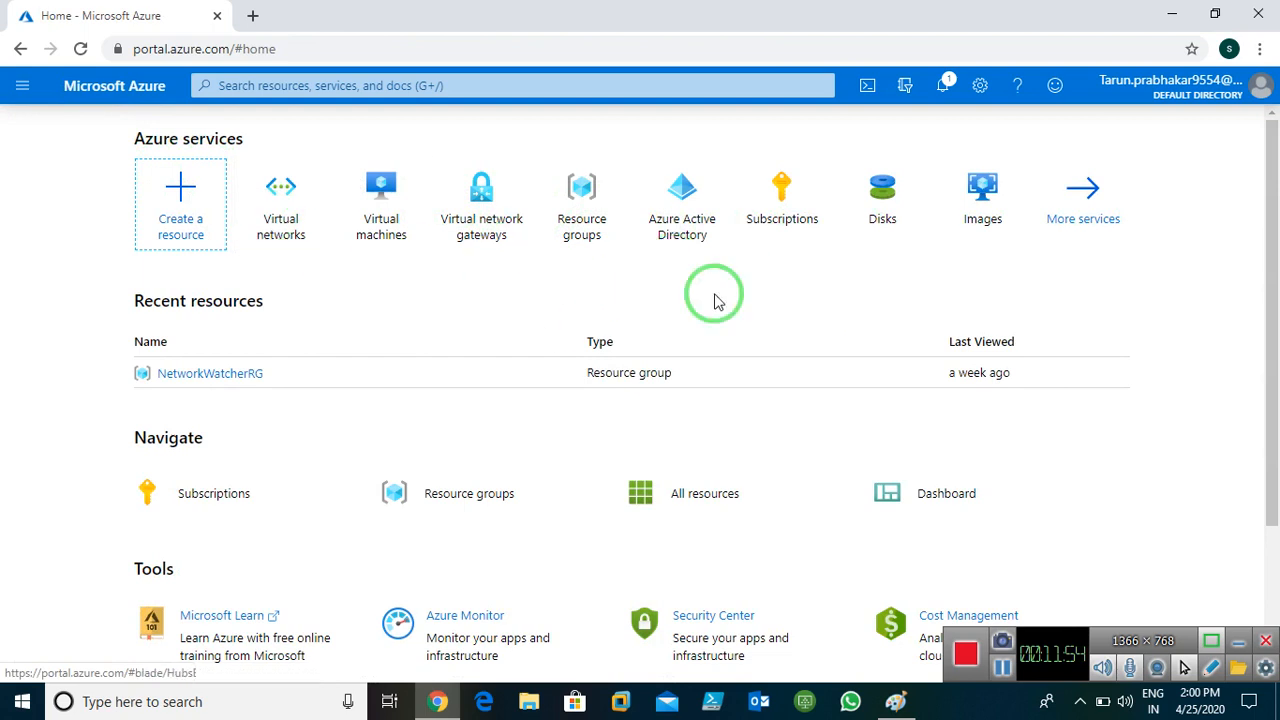
# Search for 'virtual net', open the empty Virtual network gateways list, and start adding a gateway
pyautogui.click(510, 85)
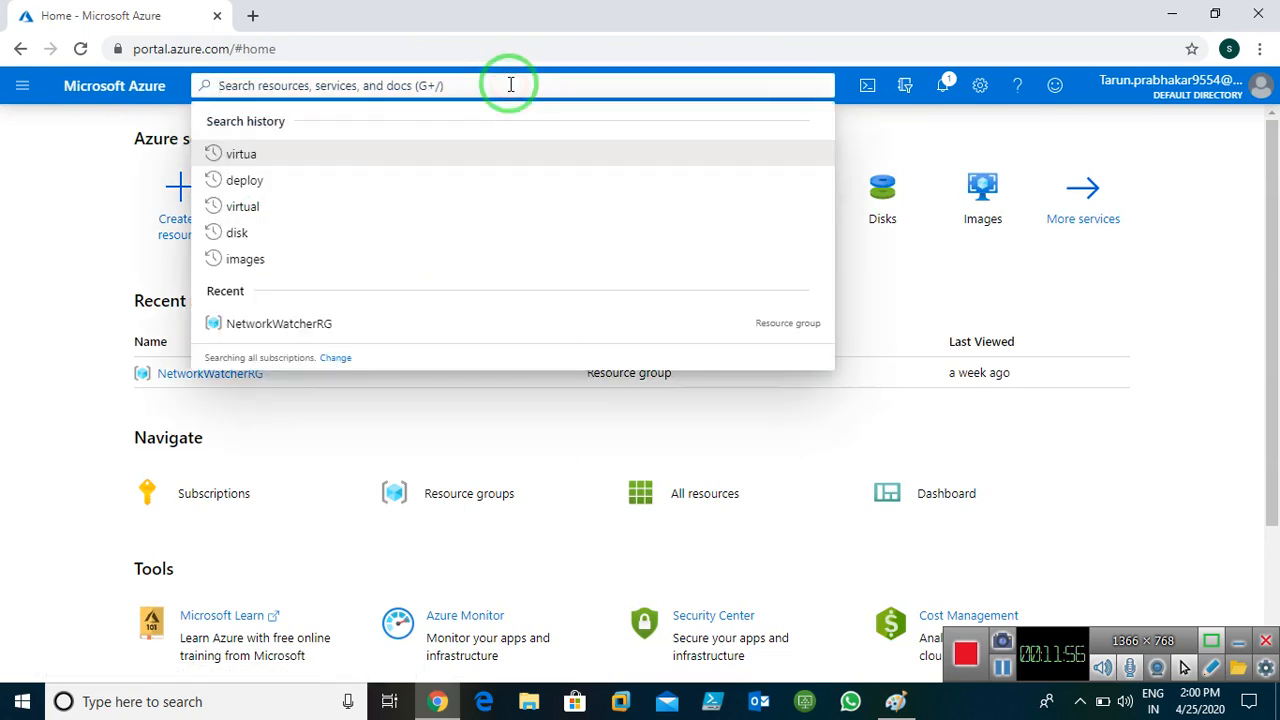
pyautogui.write('virtual')
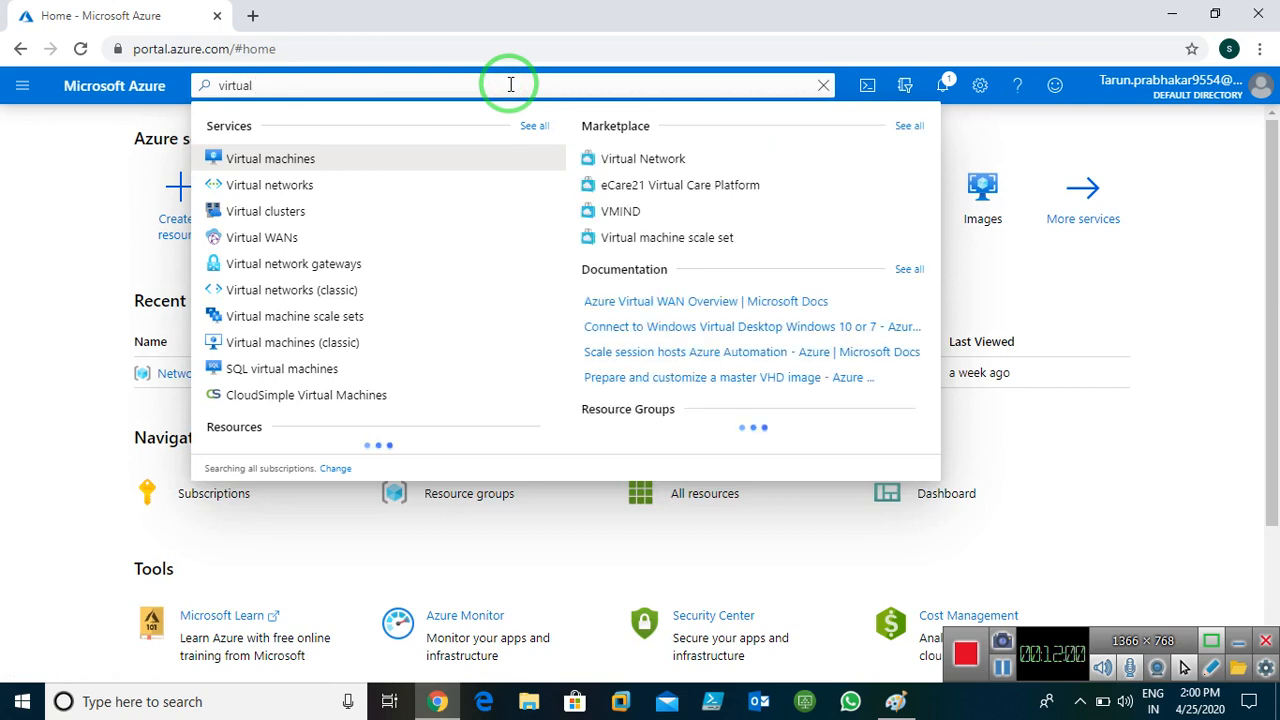
pyautogui.write(' net')
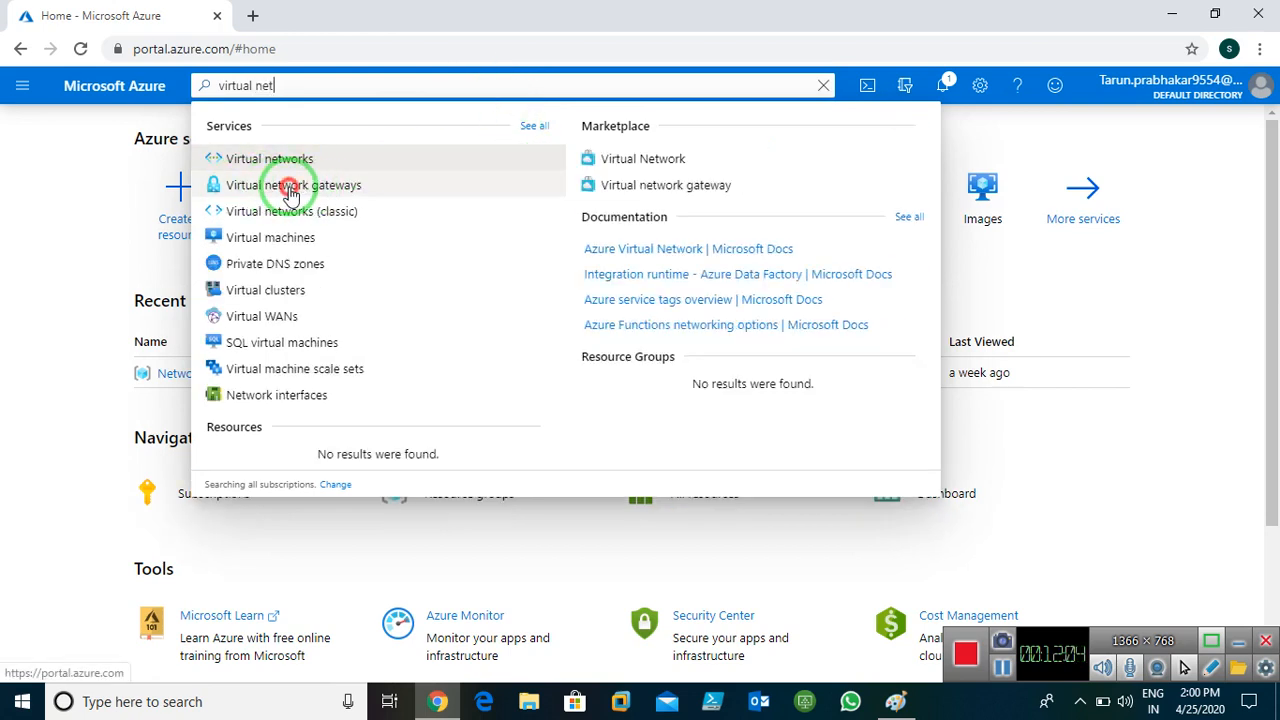
pyautogui.click(290, 190)
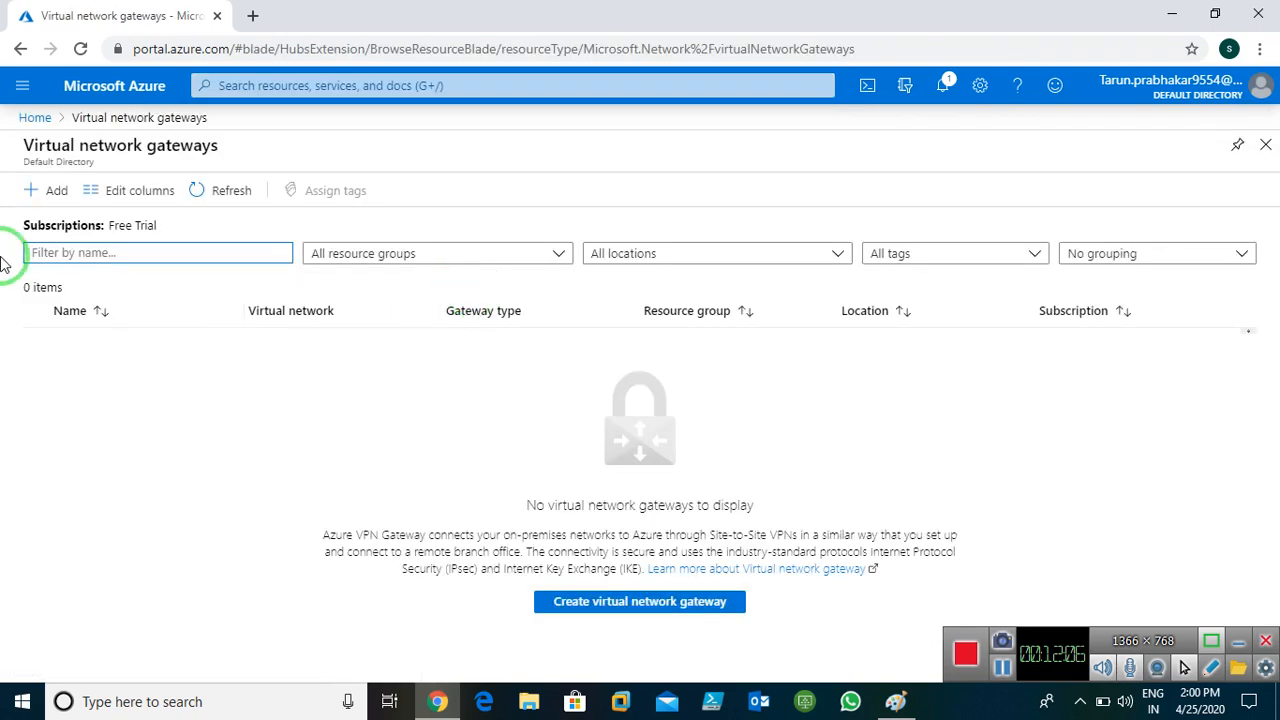
pyautogui.click(33, 192)
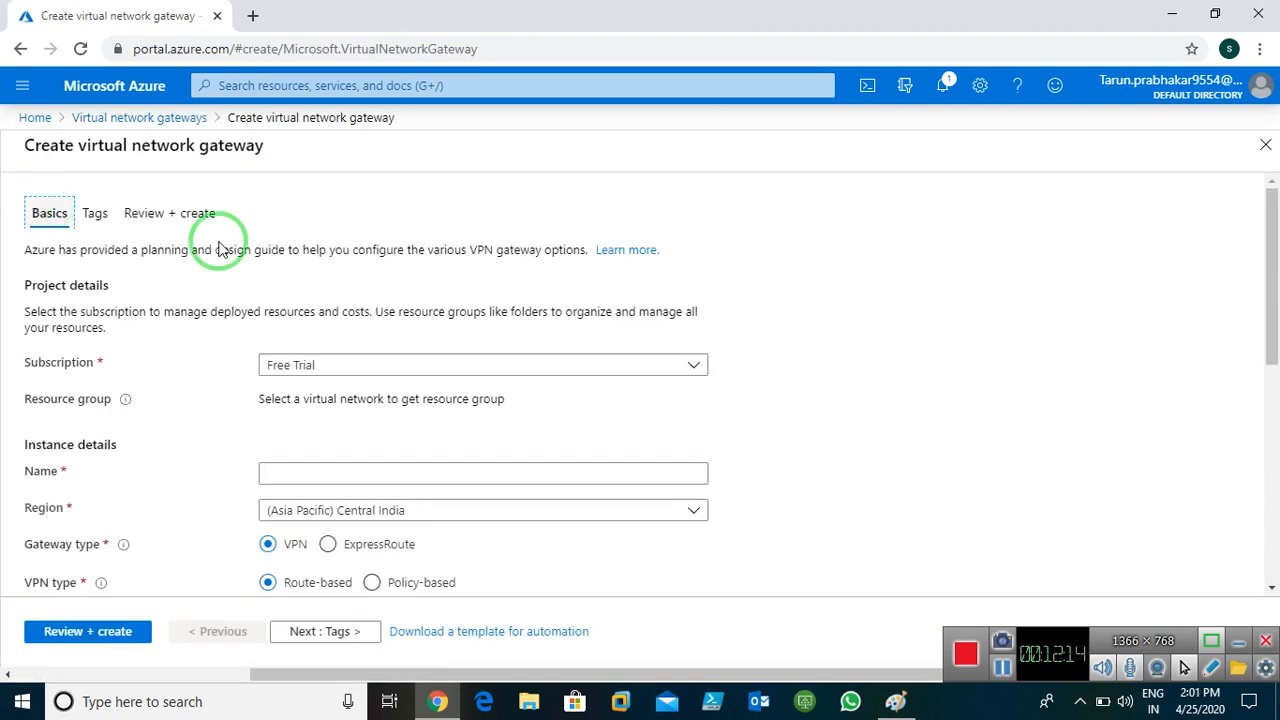
# Name the gateway East-Gateway and set its region to (US) East US
pyautogui.click(322, 473)
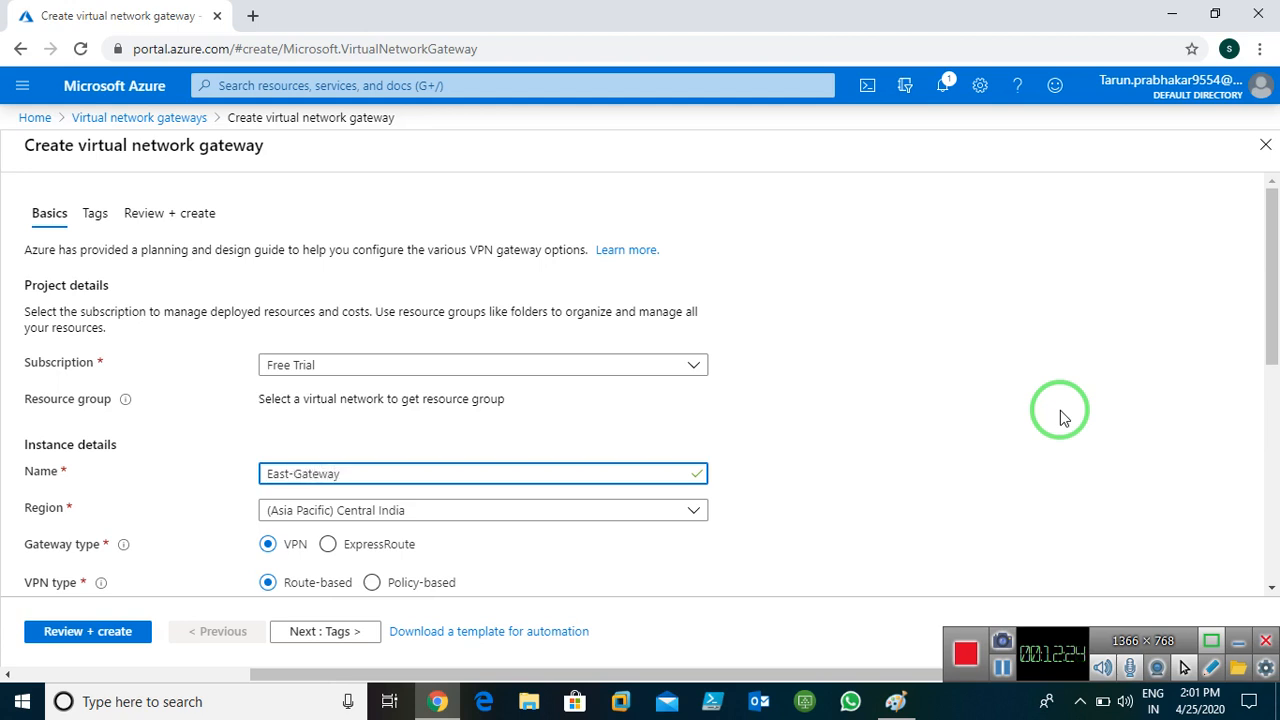
pyautogui.click(414, 513)
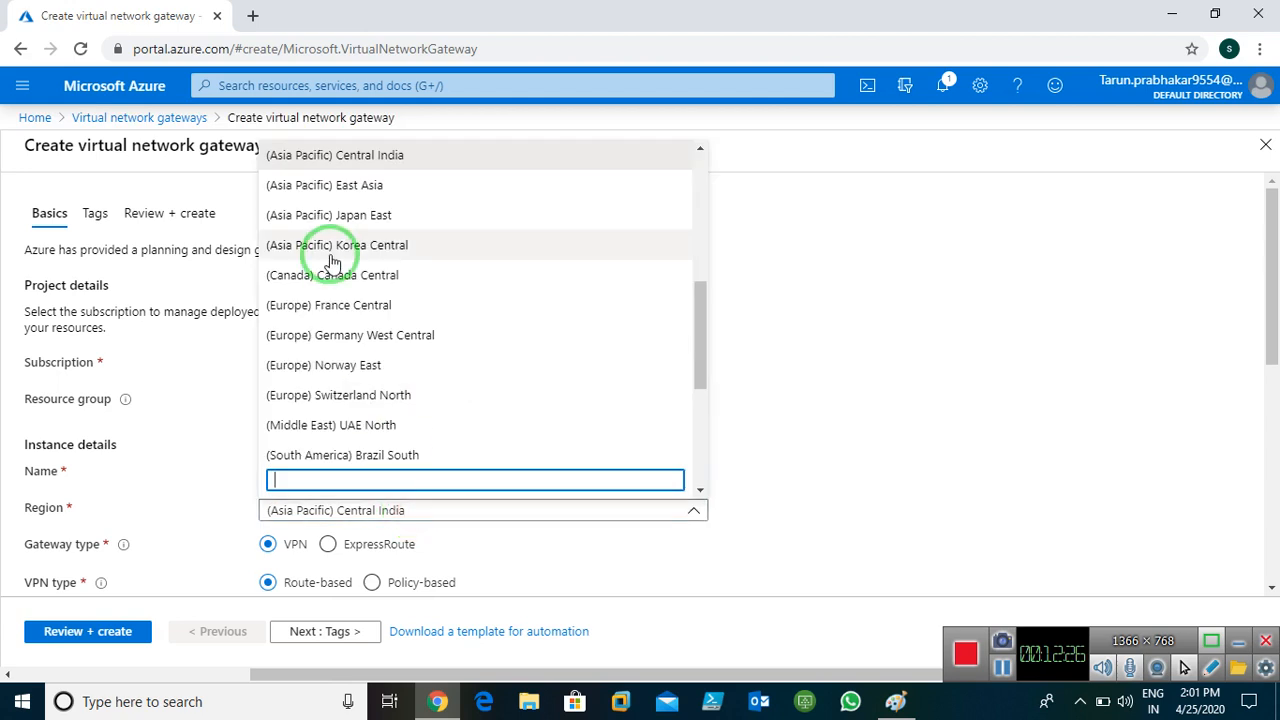
pyautogui.scroll(5, 332, 262)
pyautogui.click(314, 186)
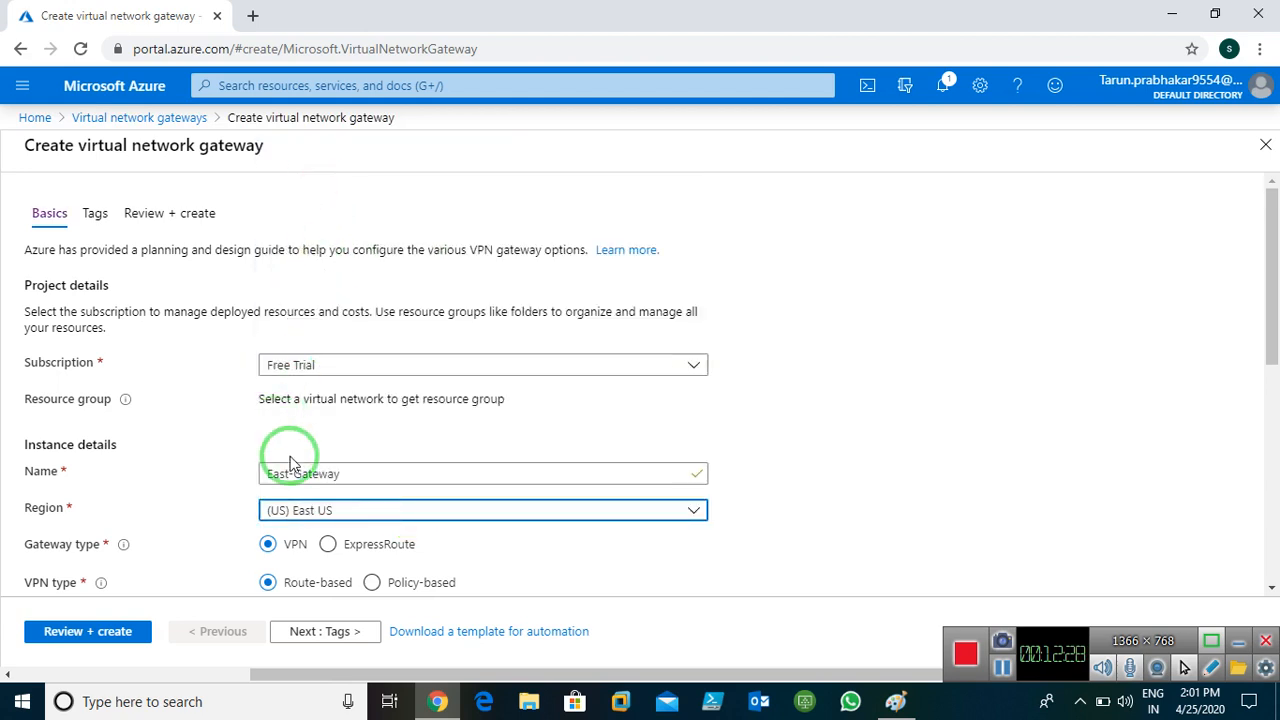
# Attach the gateway to East-Vnet1 and bring up the network diagram in Paint
pyautogui.scroll(-2, 794, 509)
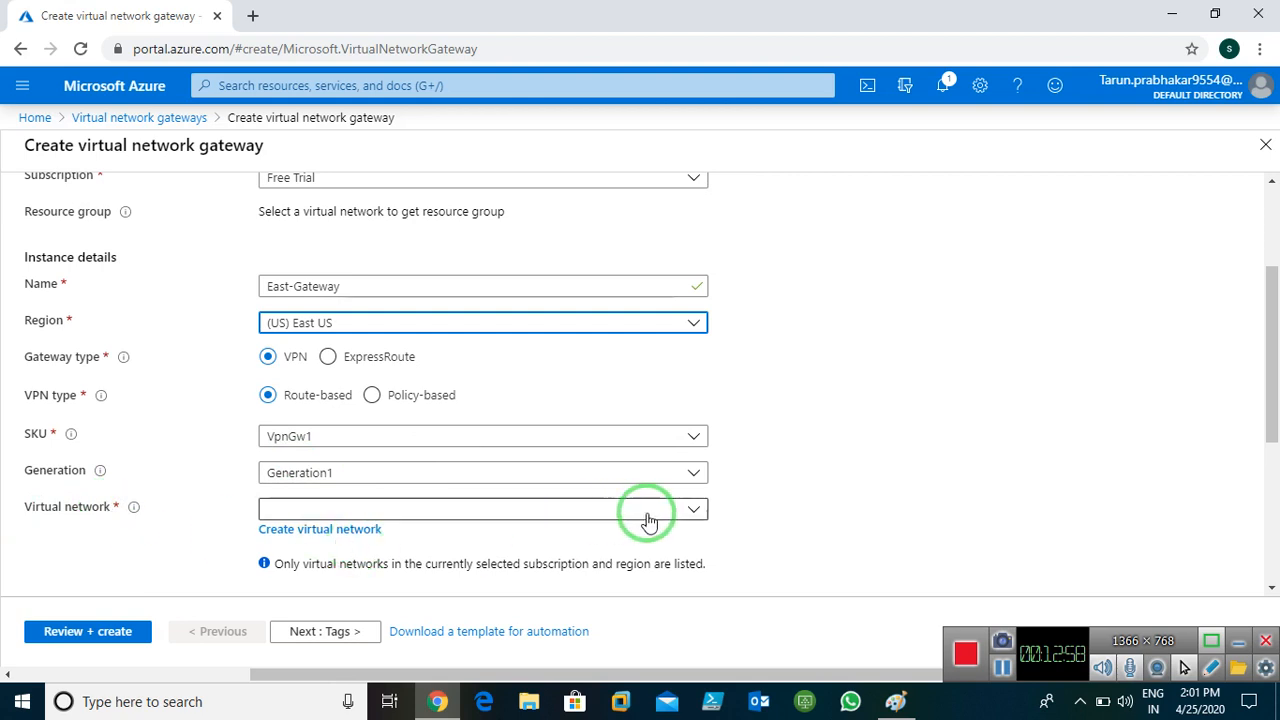
pyautogui.click(571, 510)
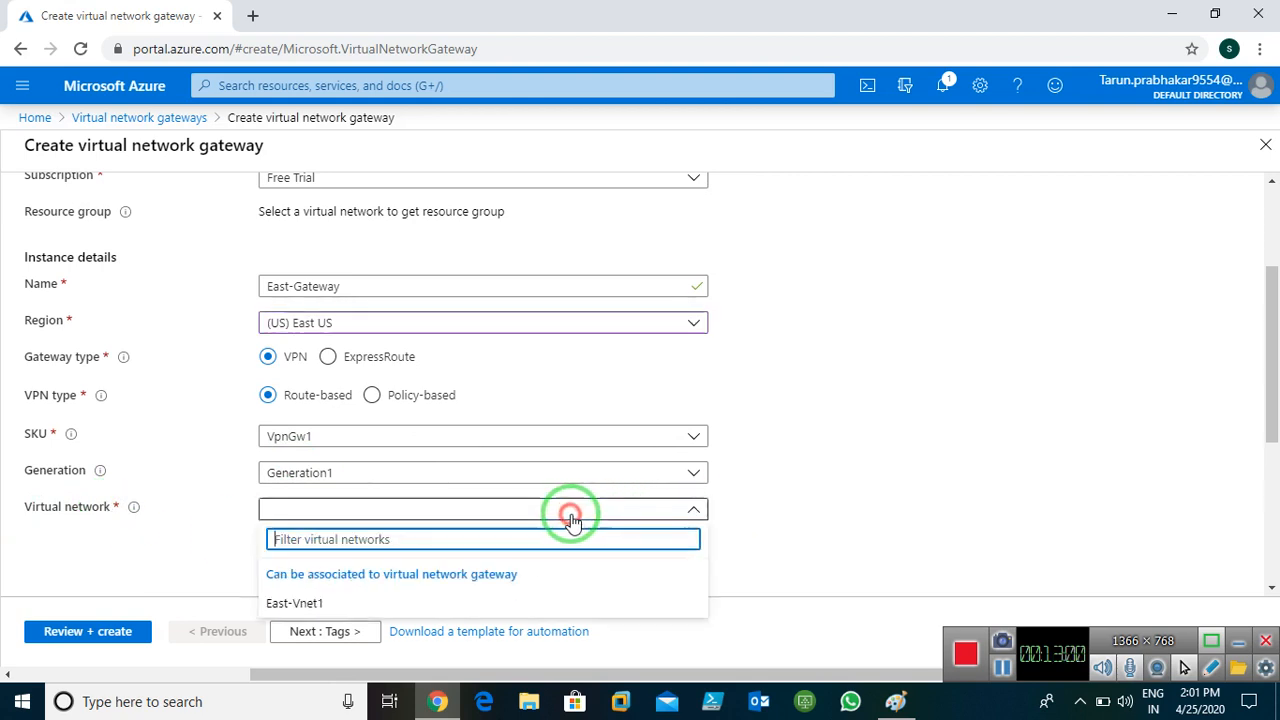
pyautogui.click(313, 605)
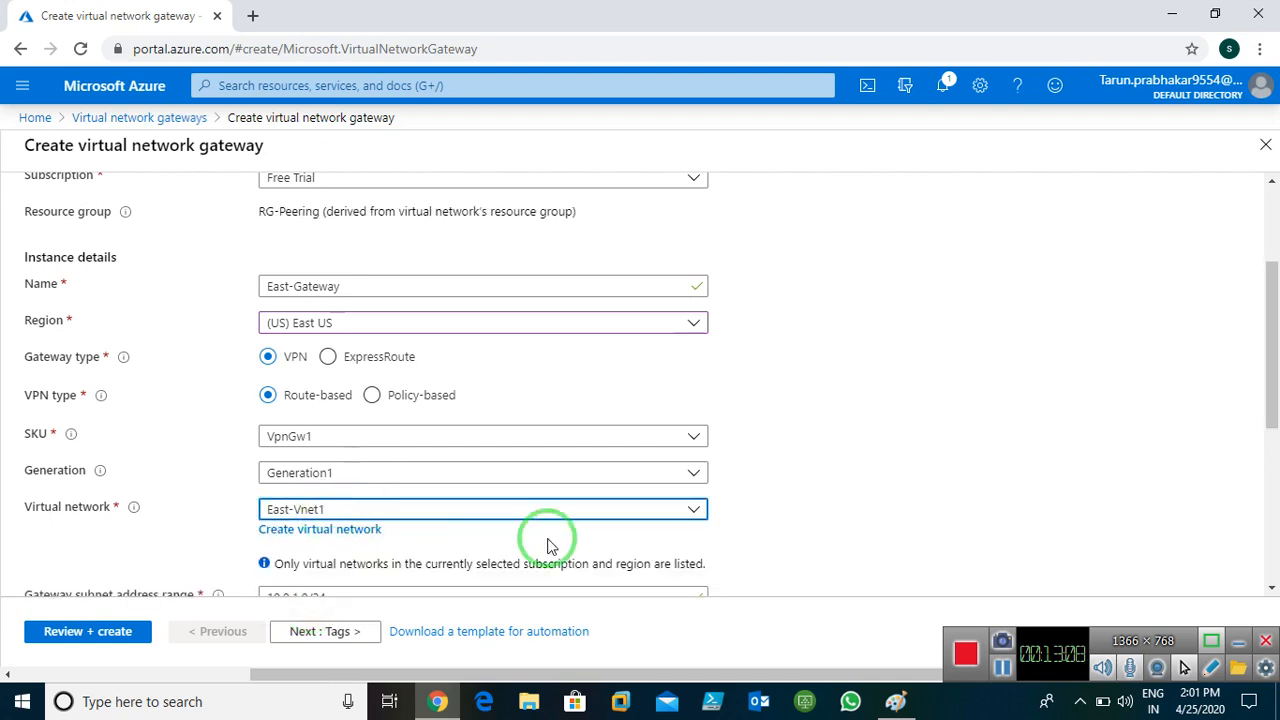
pyautogui.click(895, 701)
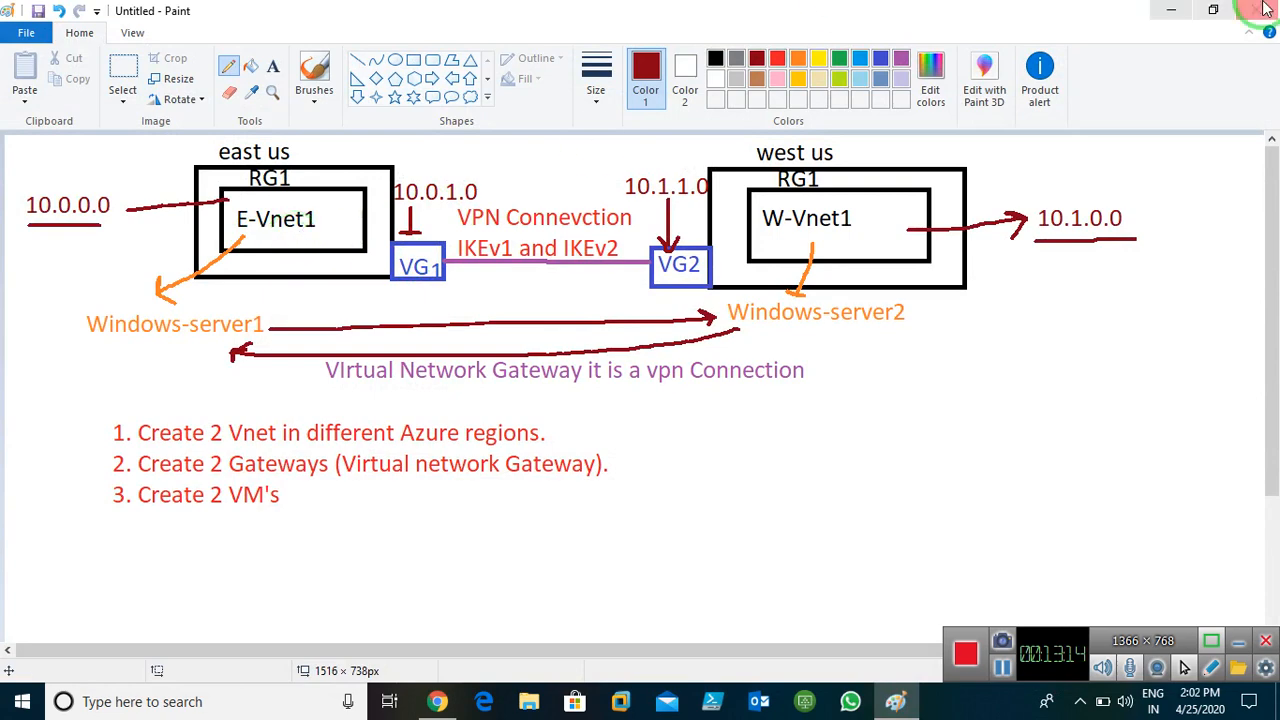
# Tick 10.0.1.0 next to VG1 on the Paint network diagram
pyautogui.click(1170, 12)
pyautogui.scroll(-3, 634, 491)
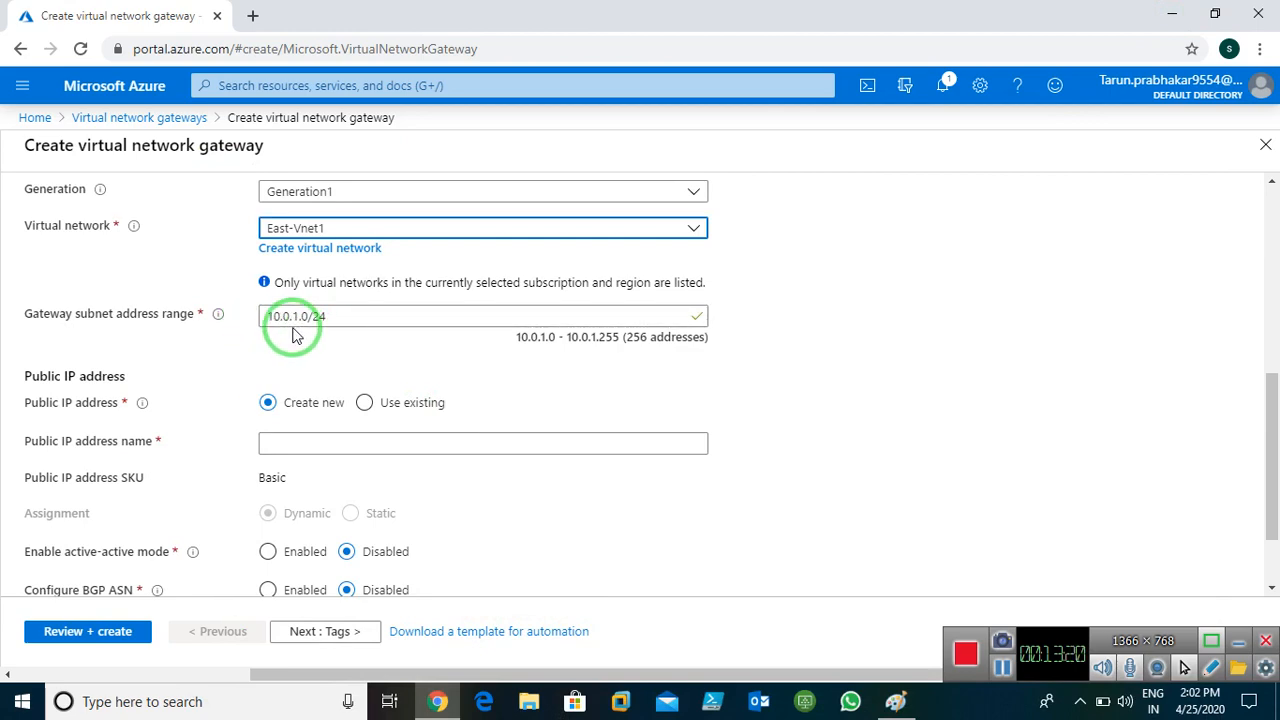
pyautogui.click(894, 701)
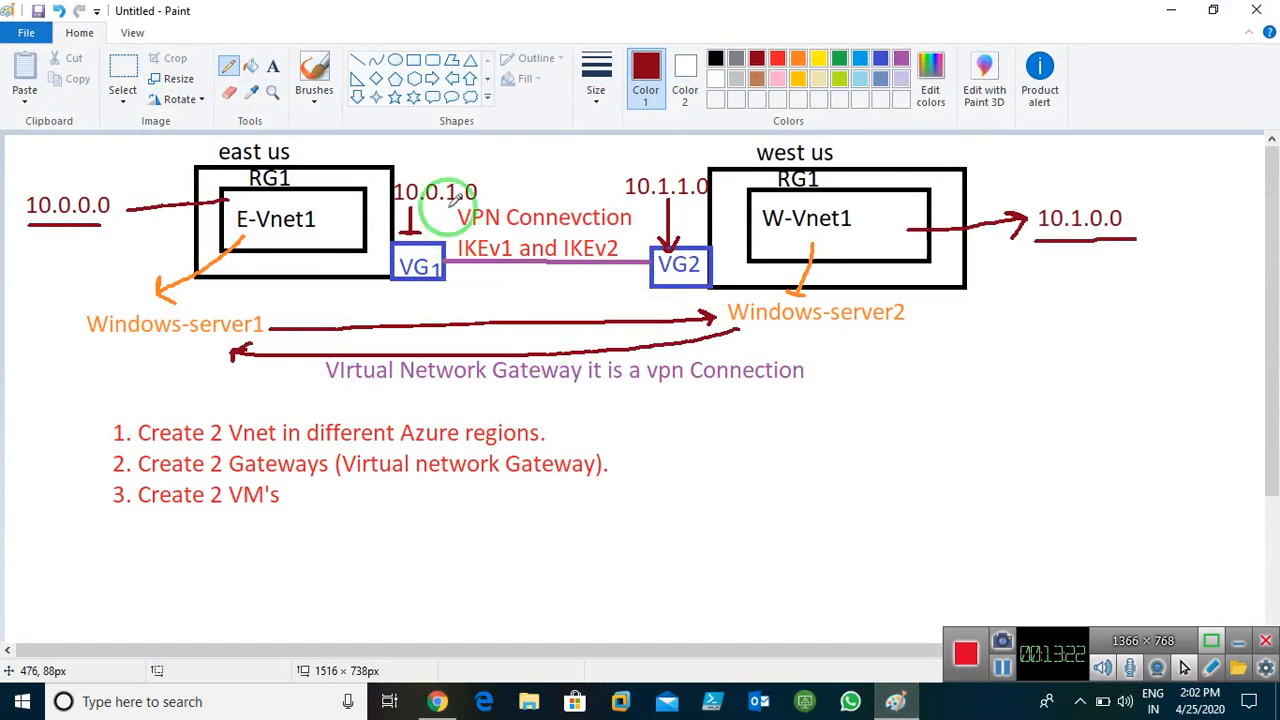
pyautogui.moveTo(425, 167); pyautogui.dragTo(461, 155)
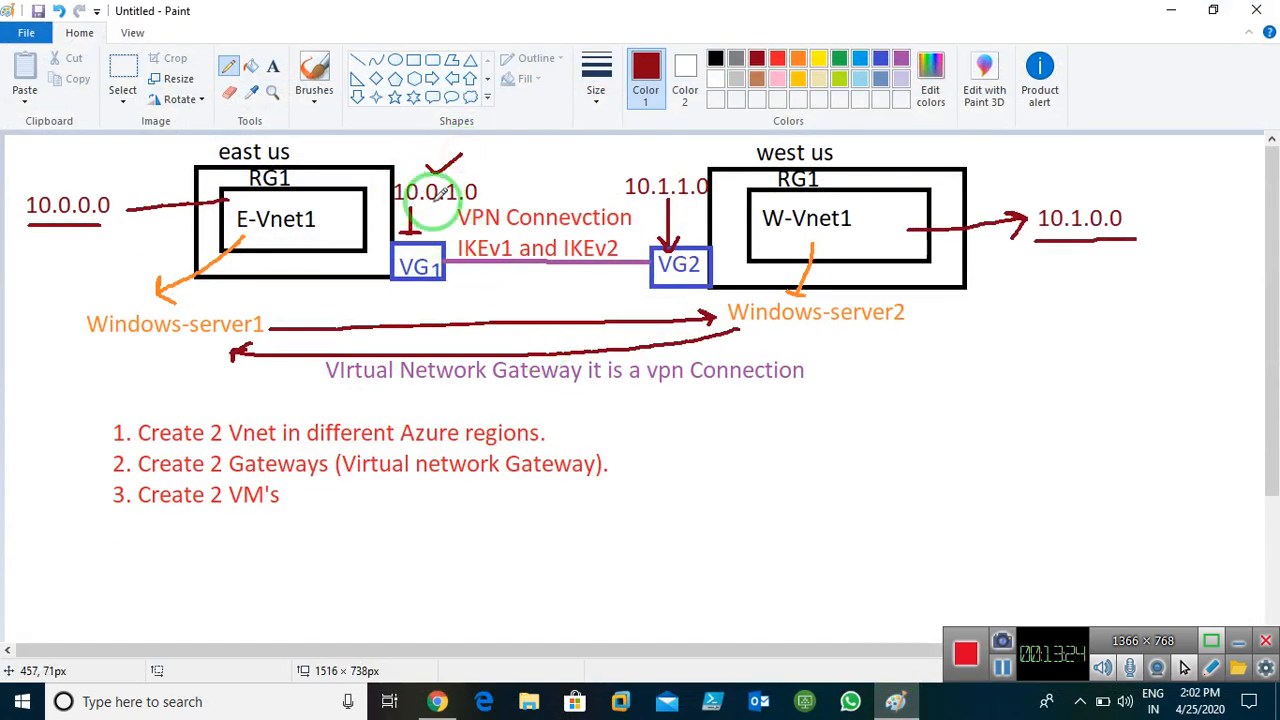
pyautogui.click(1176, 14)
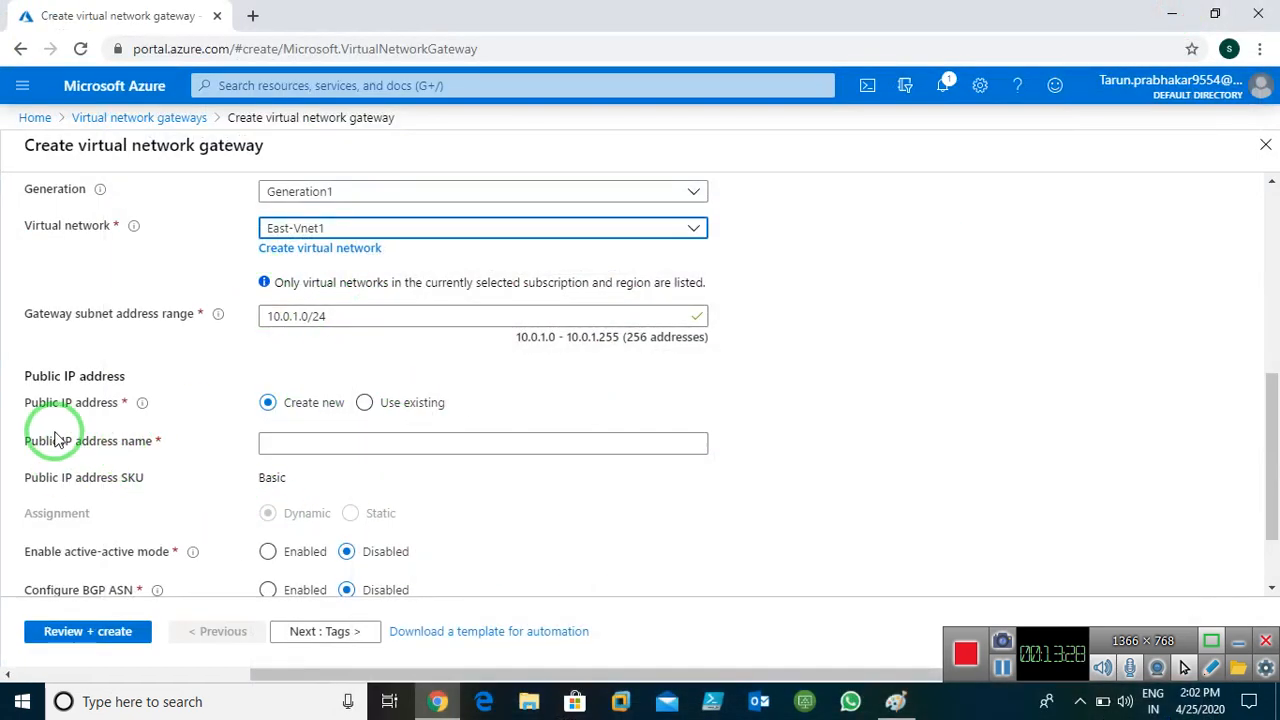
# Name the public IP pip1, add a Name tag, and run Review + create validation
pyautogui.click(388, 445)
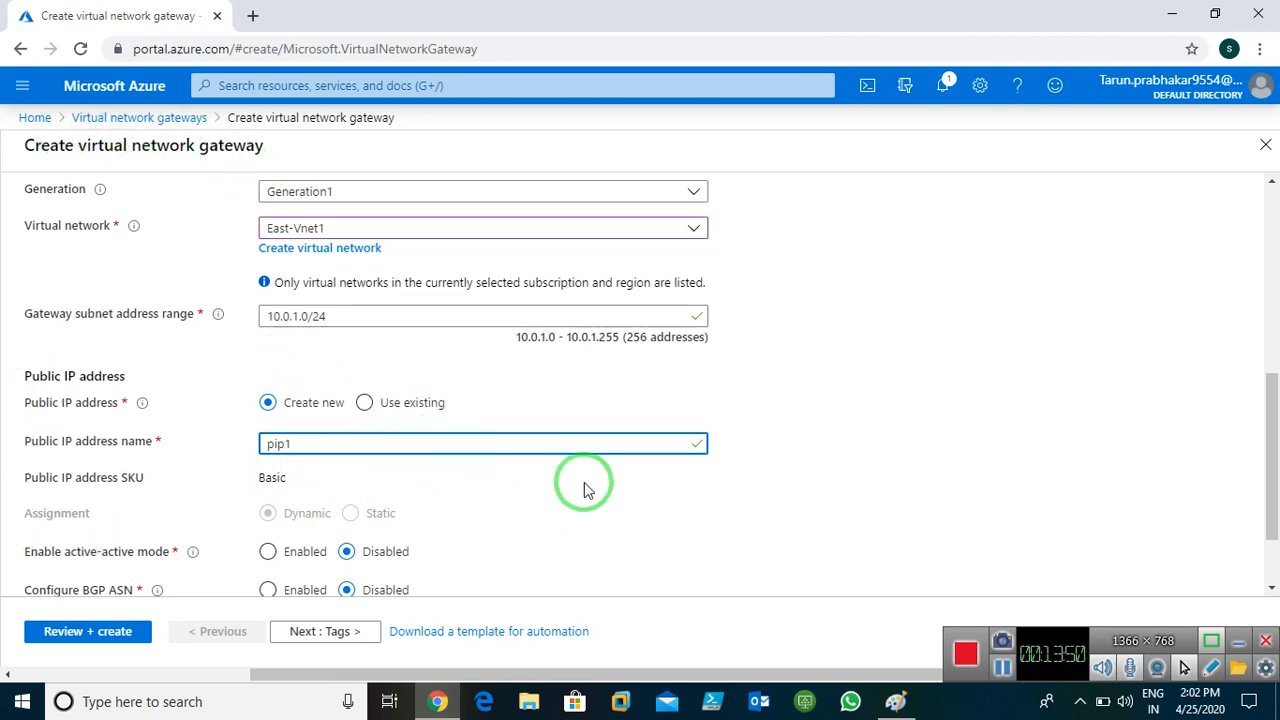
pyautogui.scroll(-1, 584, 482)
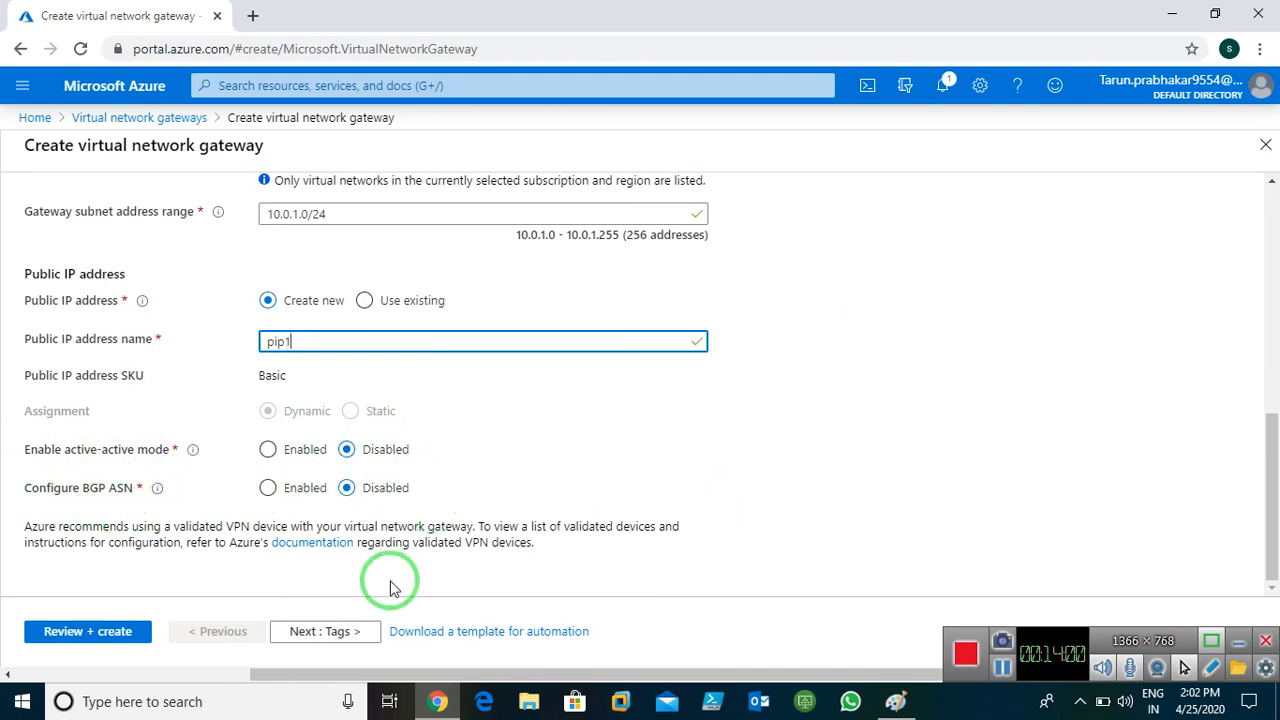
pyautogui.click(320, 633)
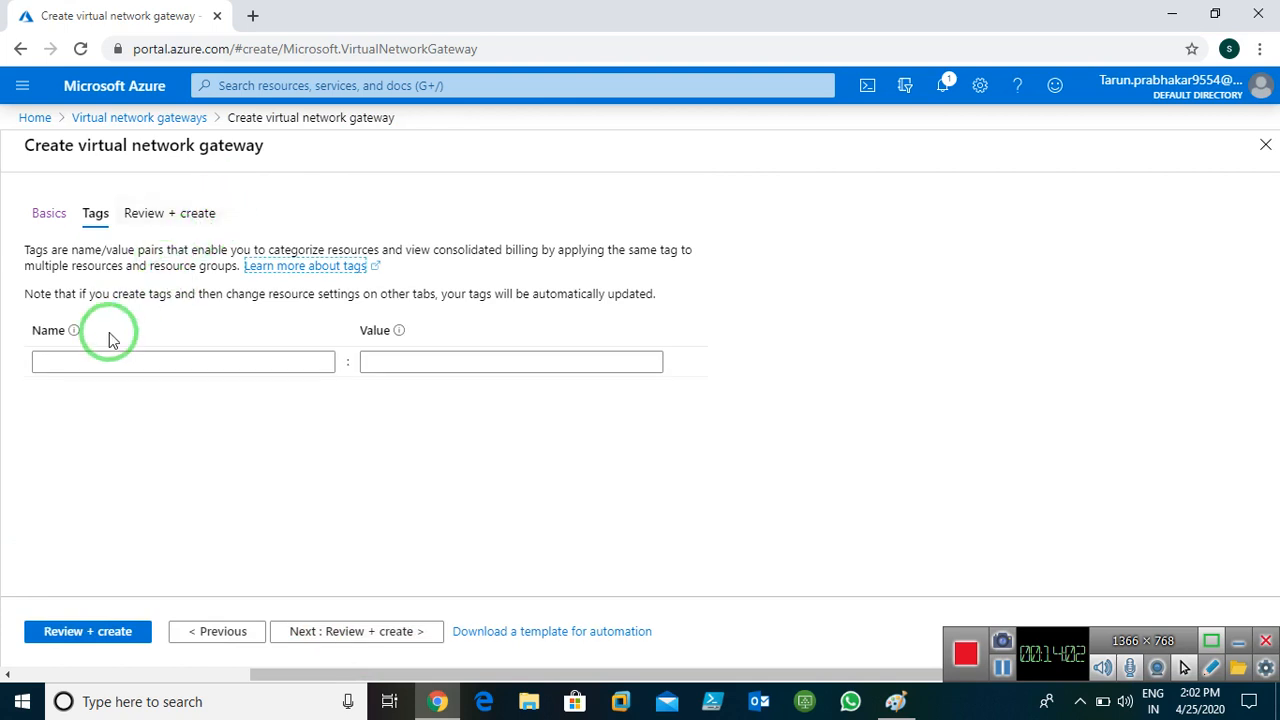
pyautogui.click(123, 362)
pyautogui.write('Name')
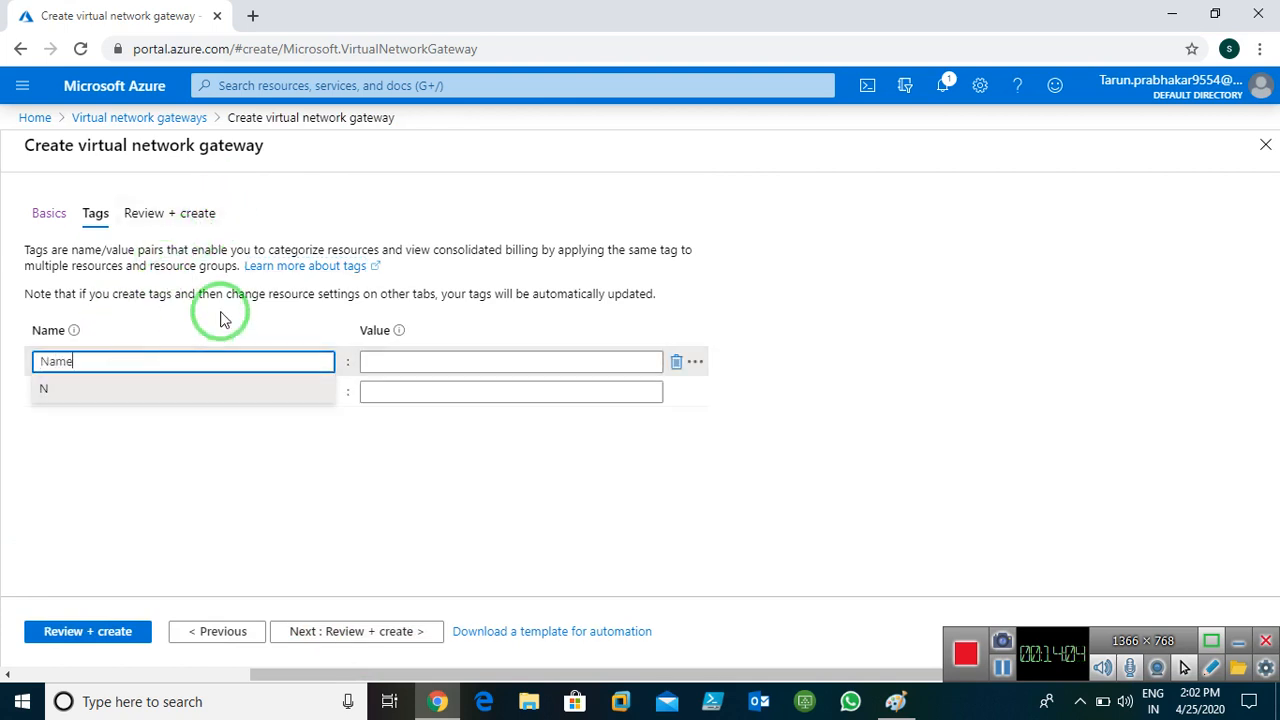
pyautogui.press('Tab')
pyautogui.write('Gat')
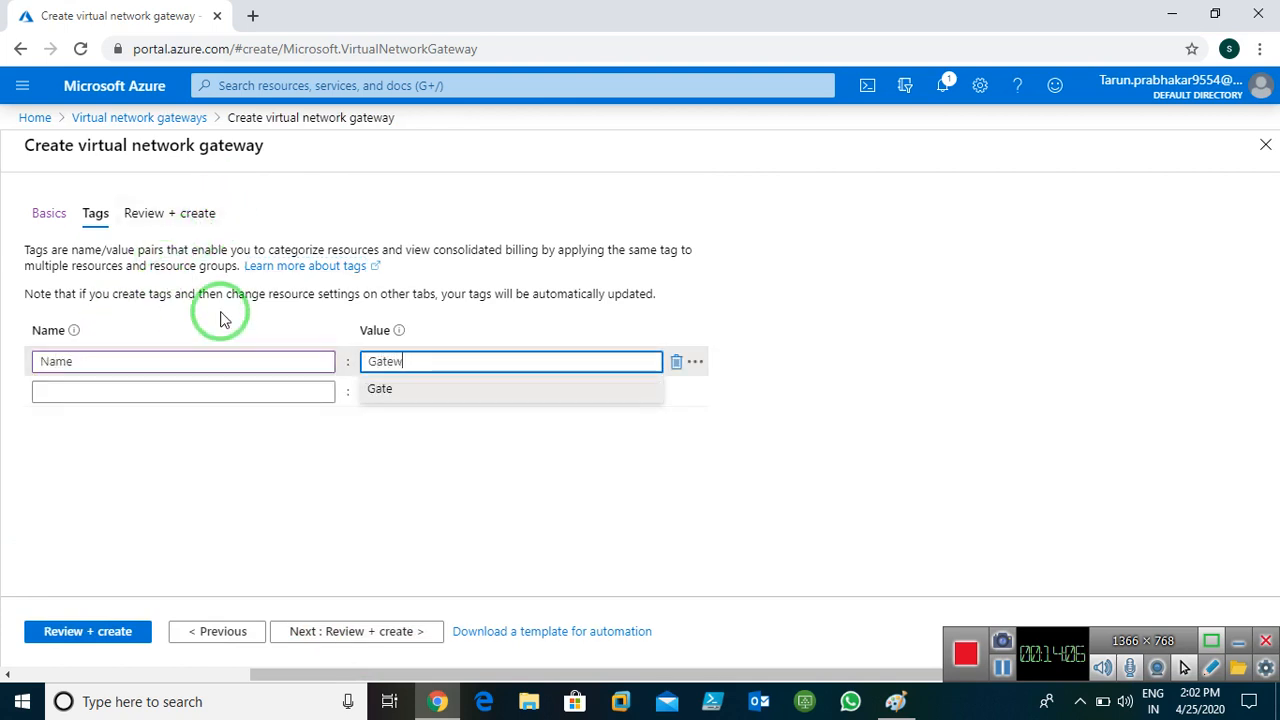
pyautogui.click(349, 631)
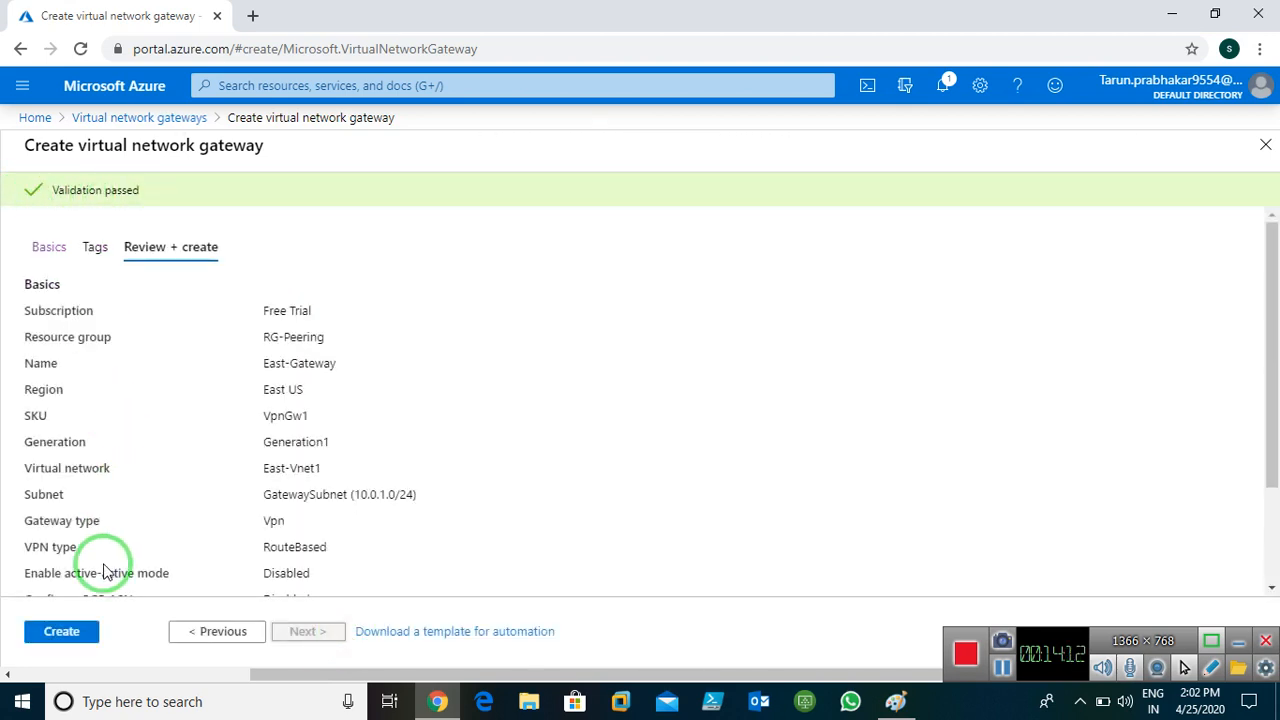
# Create East-Gateway from the validated Review + create page
pyautogui.click(52, 630)
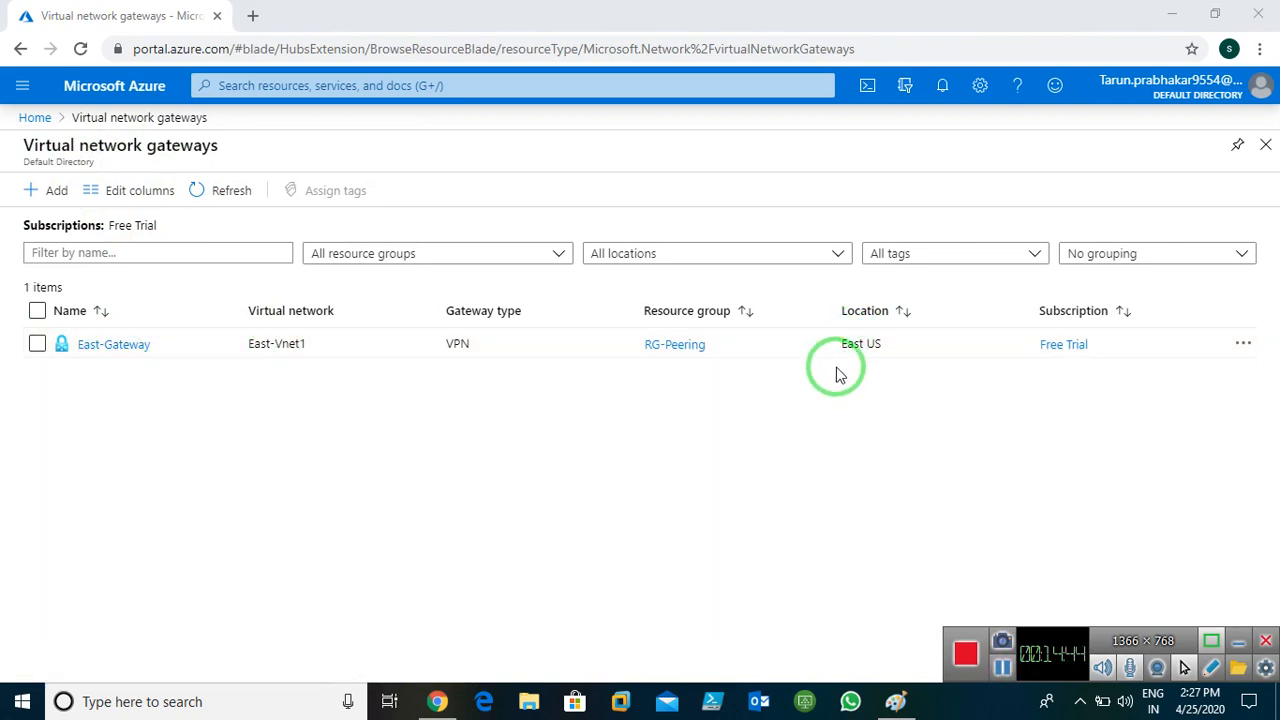
pyautogui.click(895, 701)
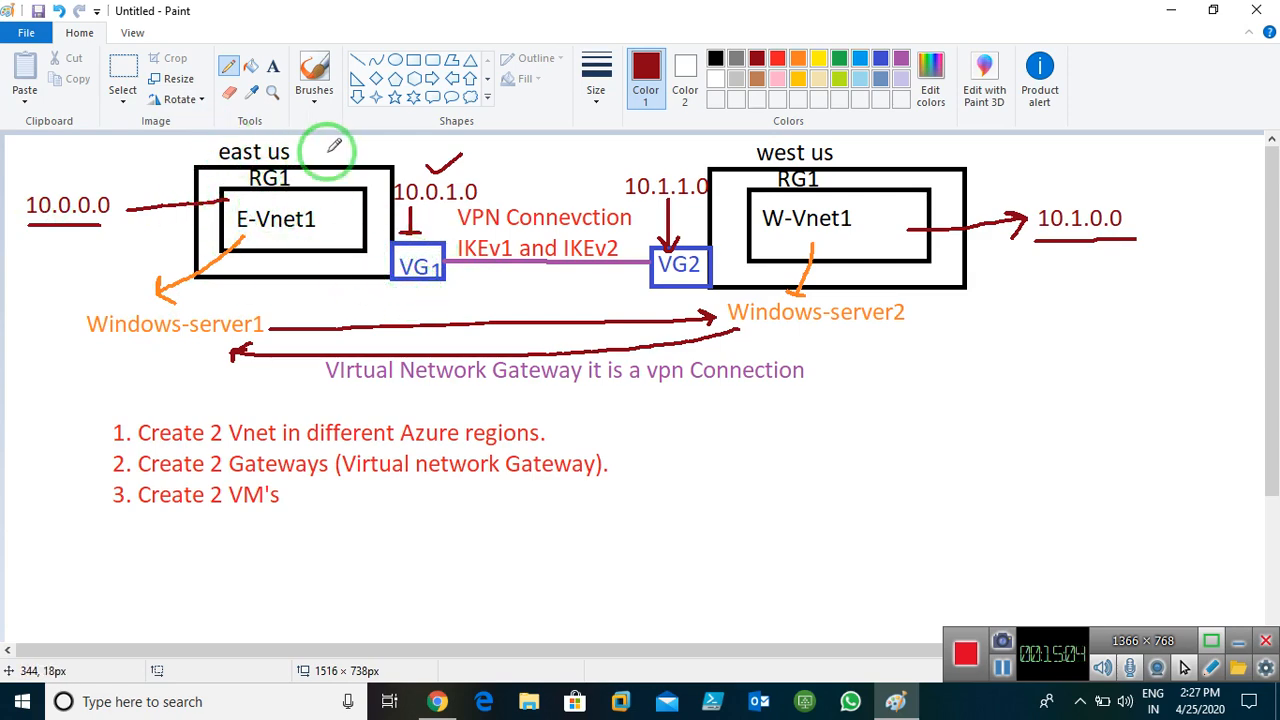
pyautogui.click(1165, 12)
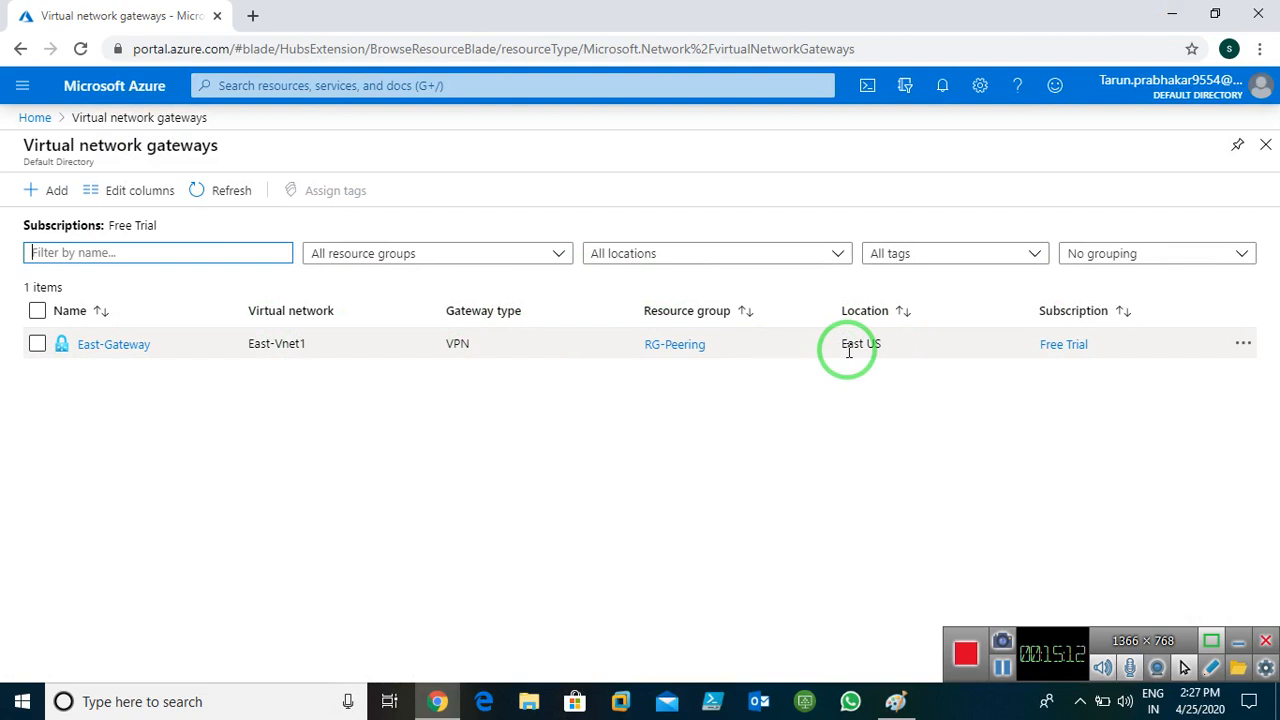
# Start a second virtual network gateway and name it West-Gateway
pyautogui.click(40, 192)
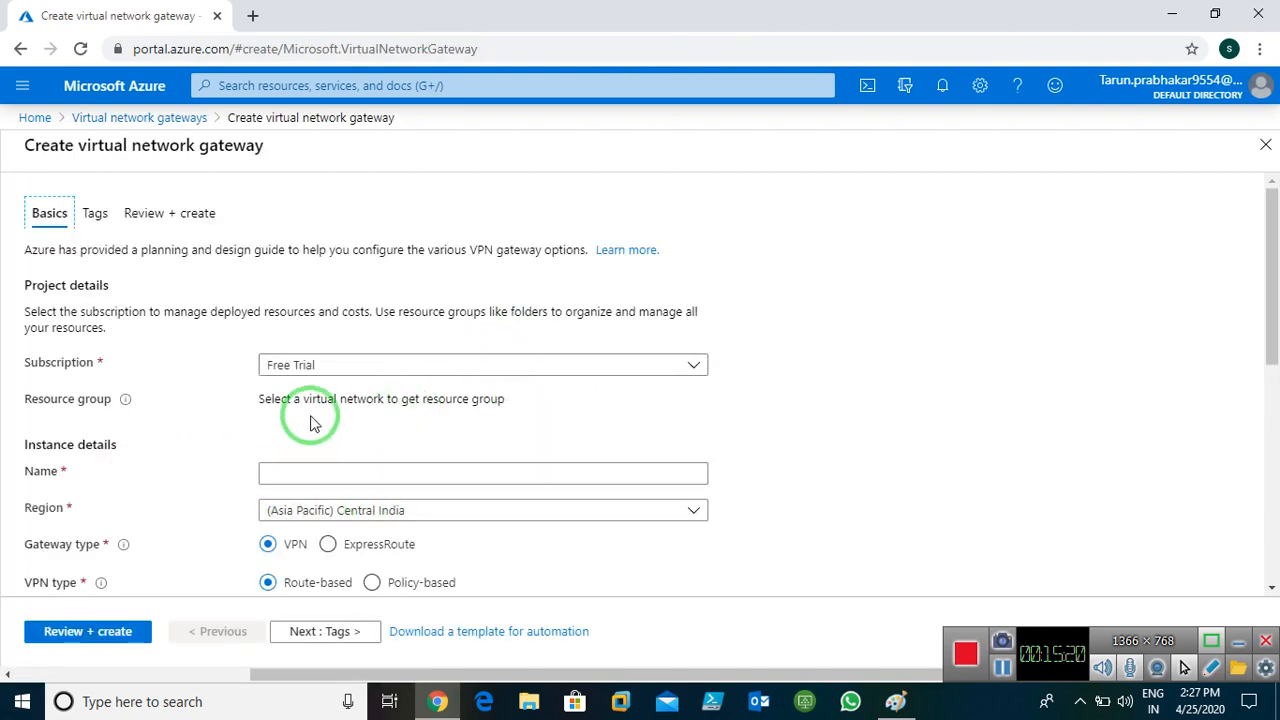
pyautogui.click(477, 402)
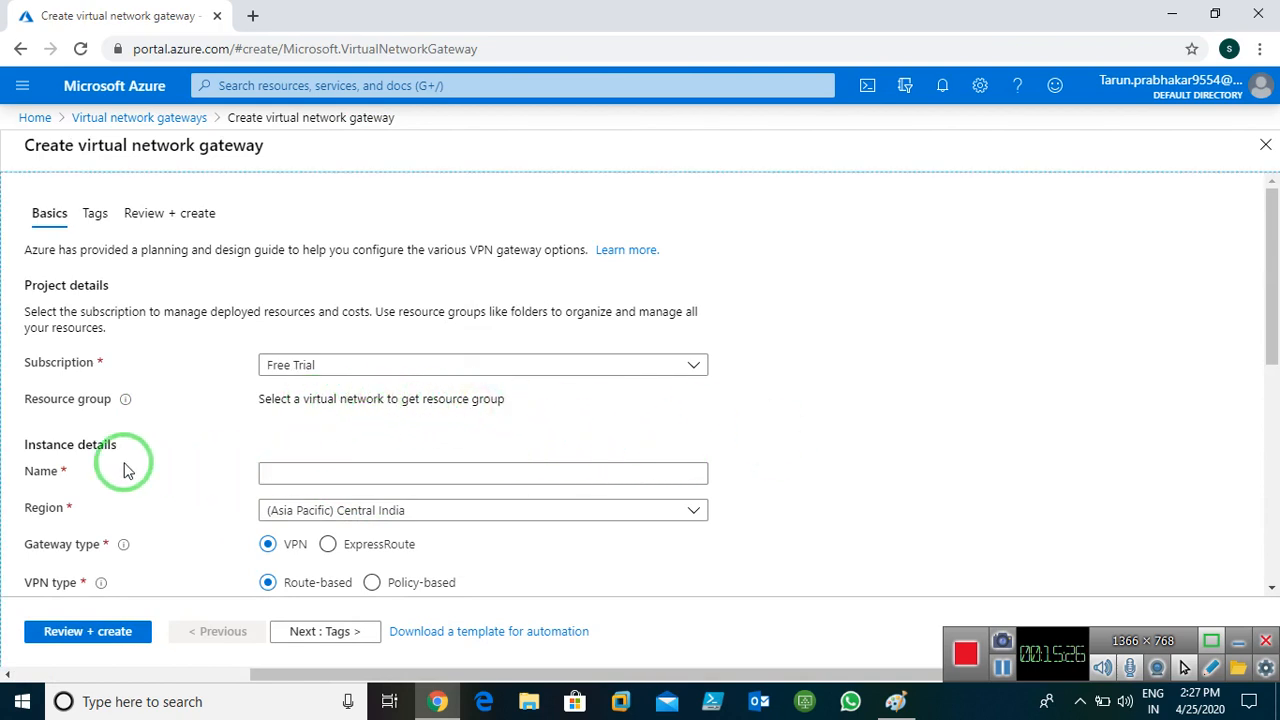
pyautogui.scroll(-2, 700, 478)
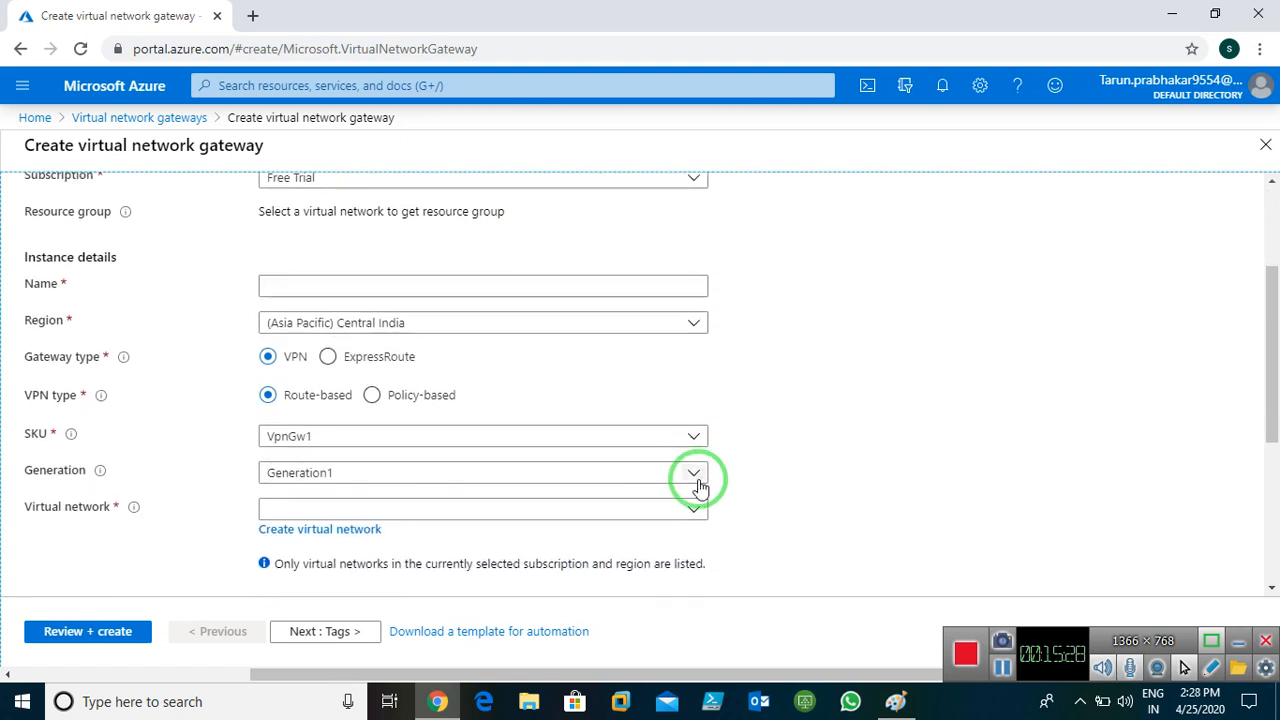
pyautogui.scroll(2, 700, 485)
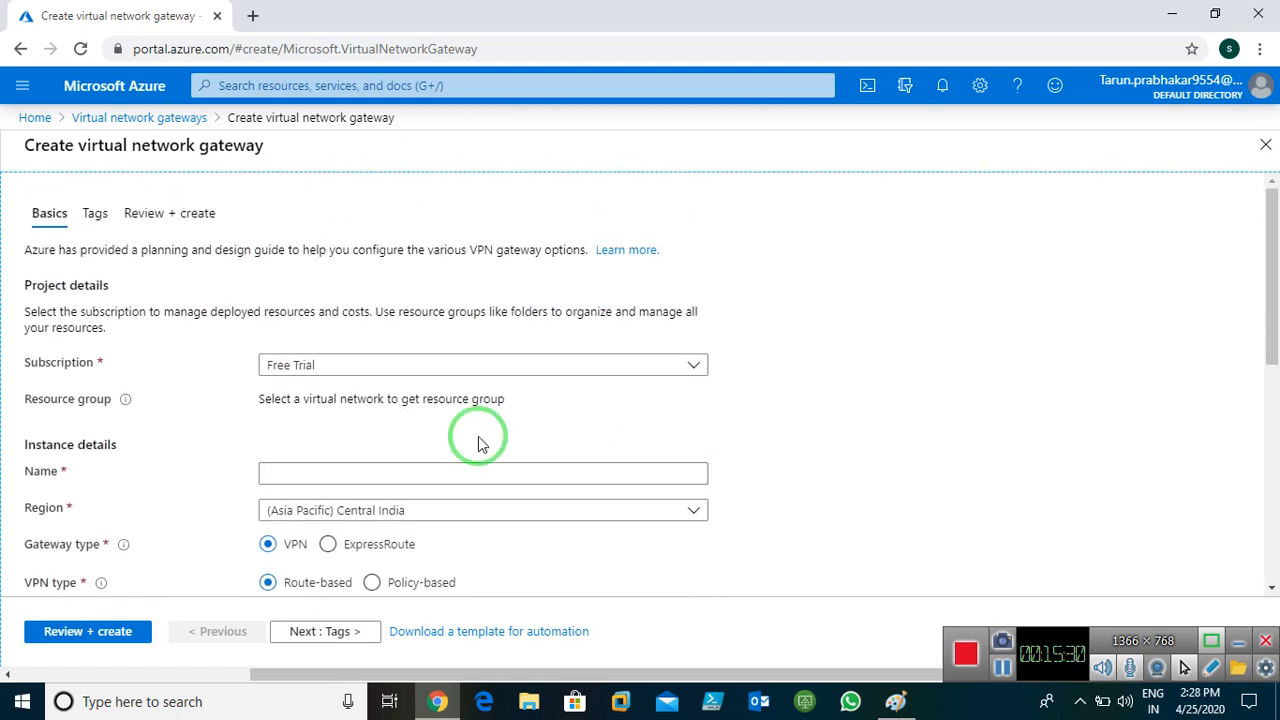
pyautogui.click(309, 478)
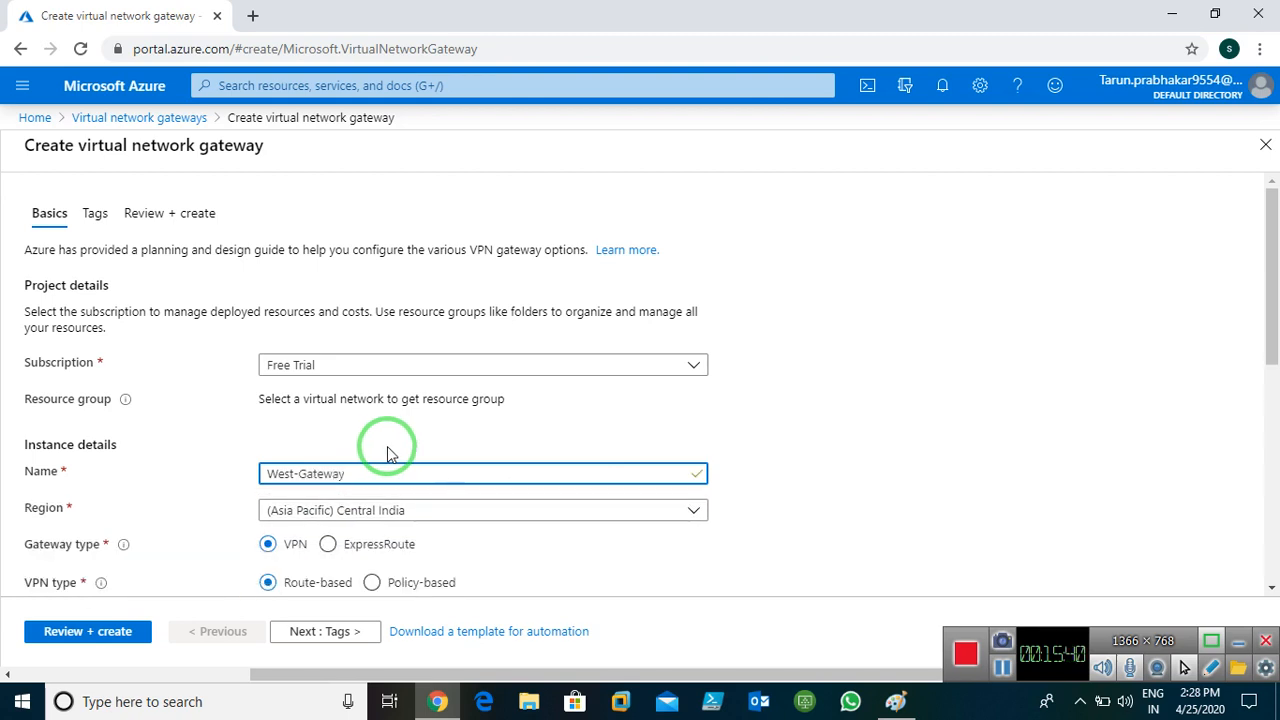
# Set the gateway region to (US) West US and attach it to West-Vnet1
pyautogui.scroll(-1, 460, 446)
pyautogui.click(477, 417)
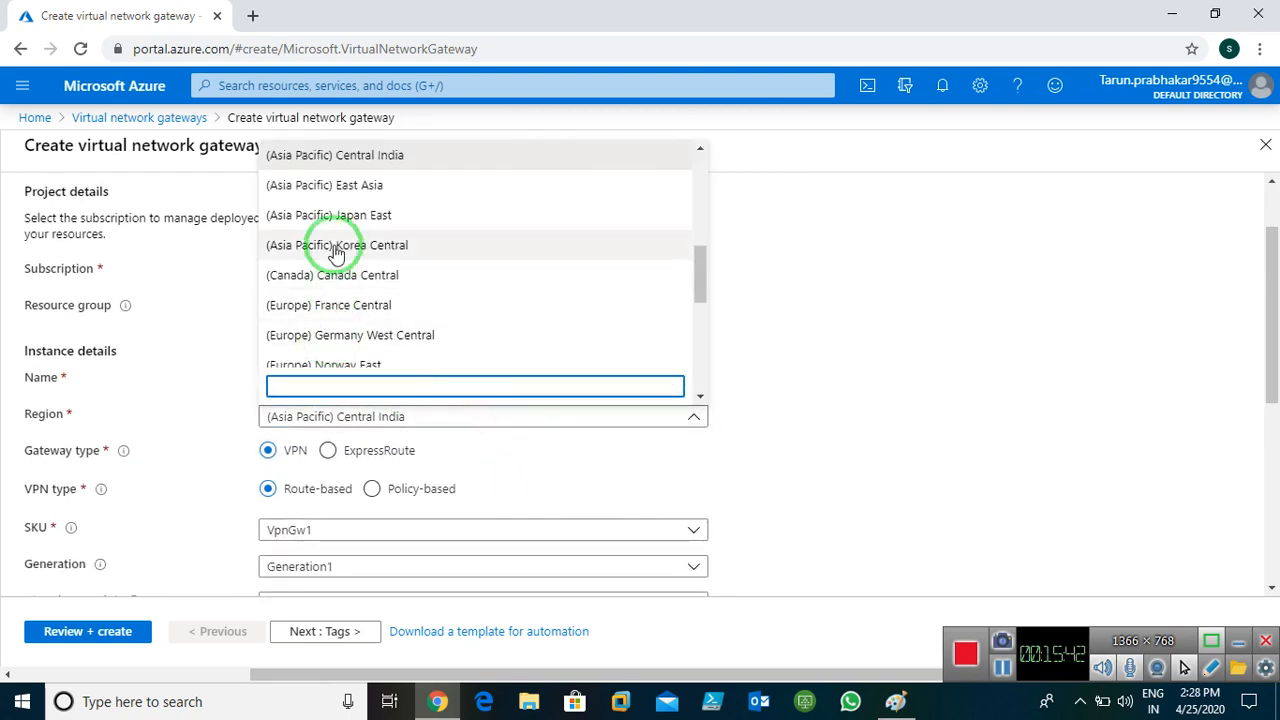
pyautogui.scroll(5, 335, 255)
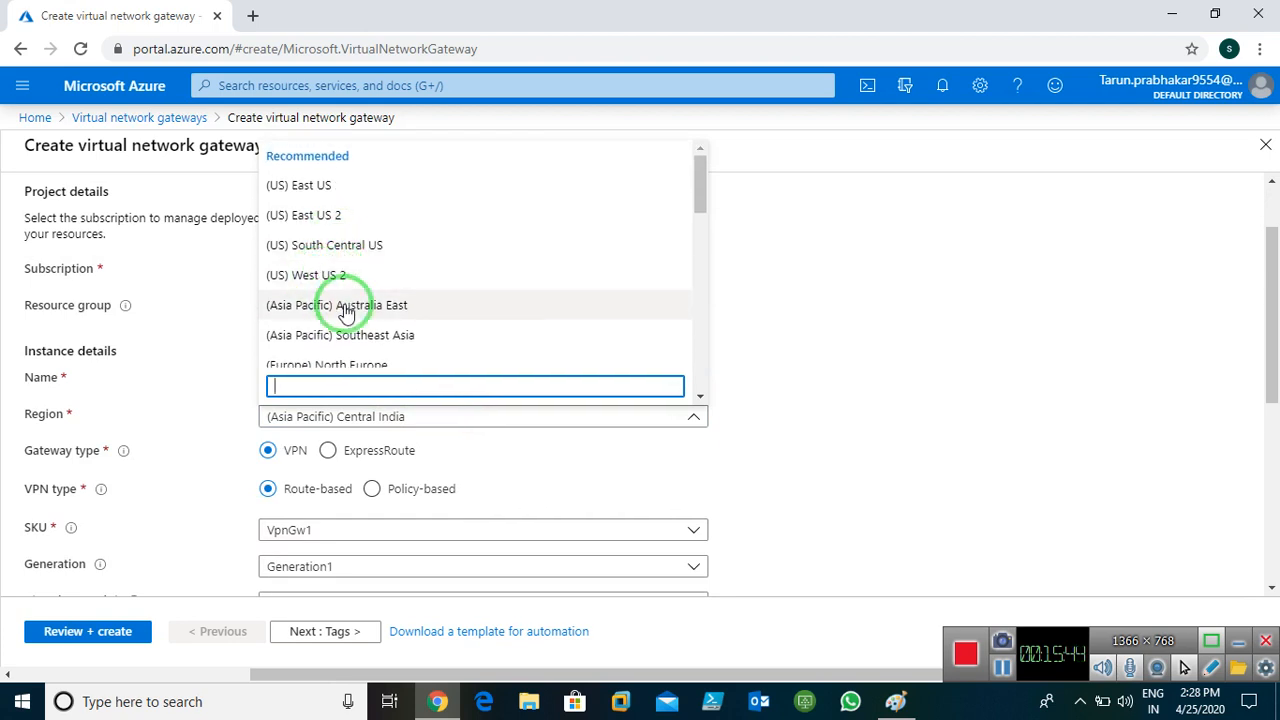
pyautogui.scroll(-2, 337, 294)
pyautogui.click(343, 330)
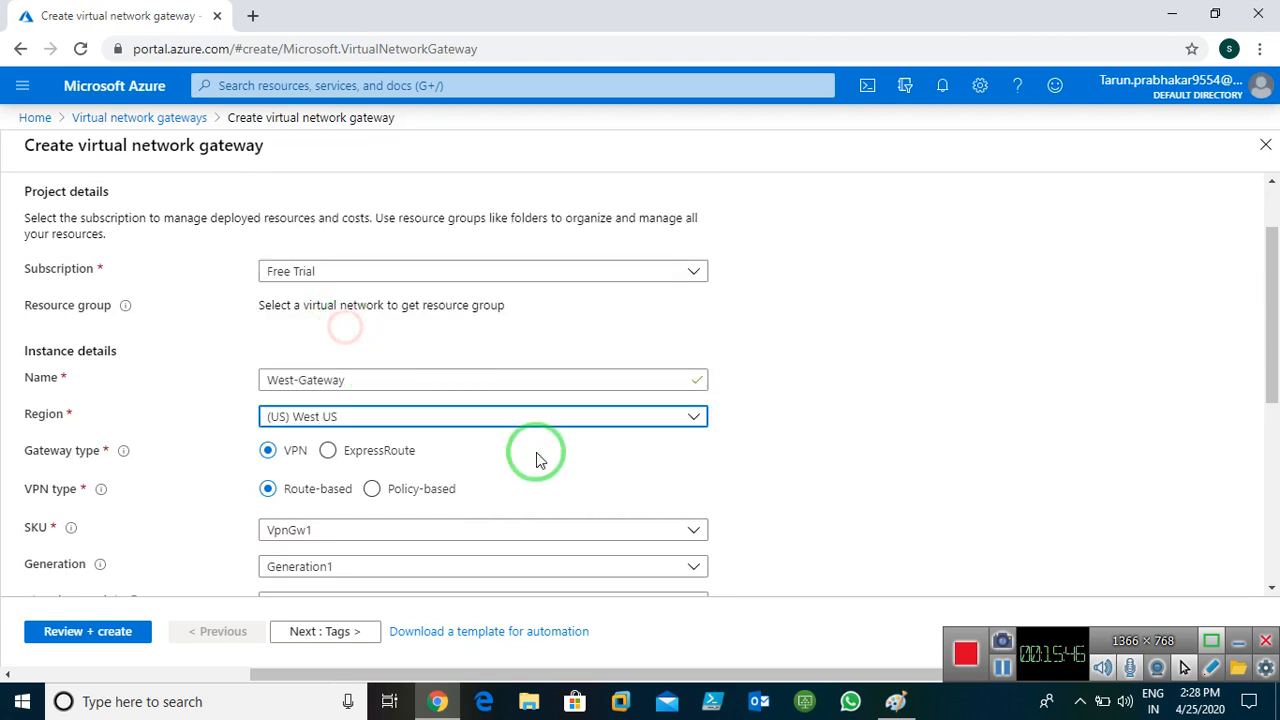
pyautogui.scroll(-1, 560, 435)
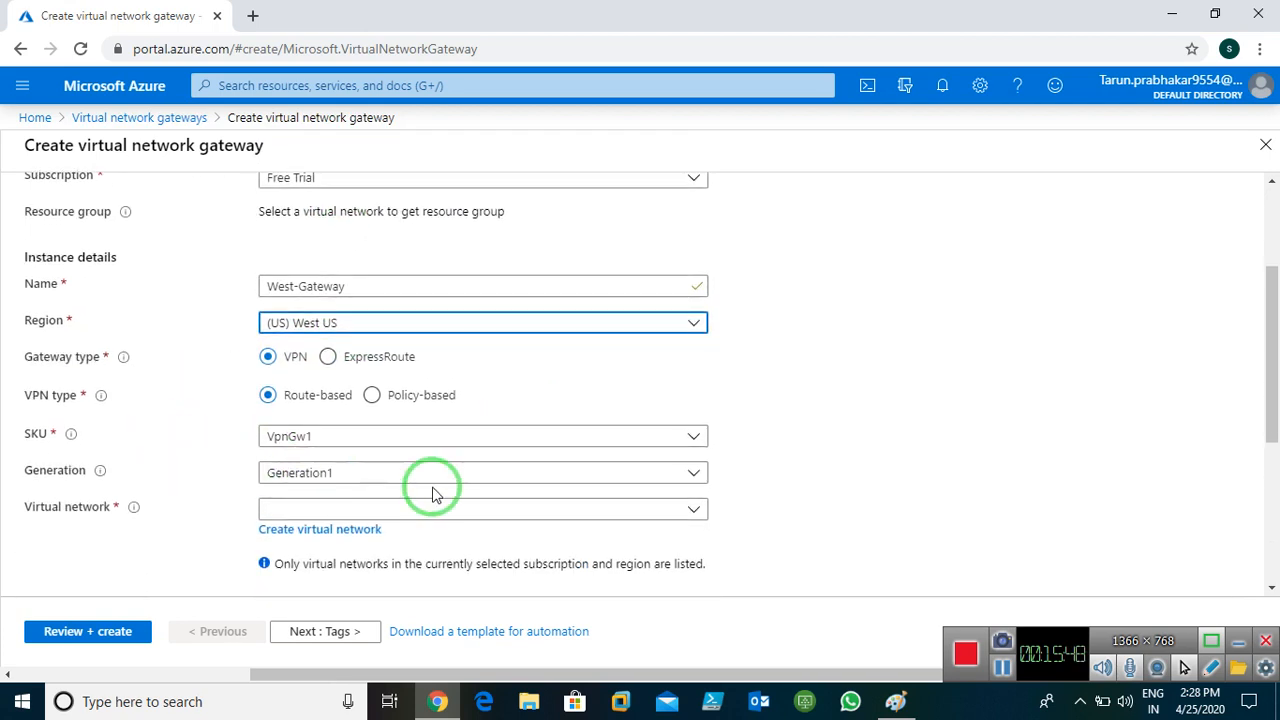
pyautogui.scroll(-2, 433, 493)
pyautogui.click(672, 322)
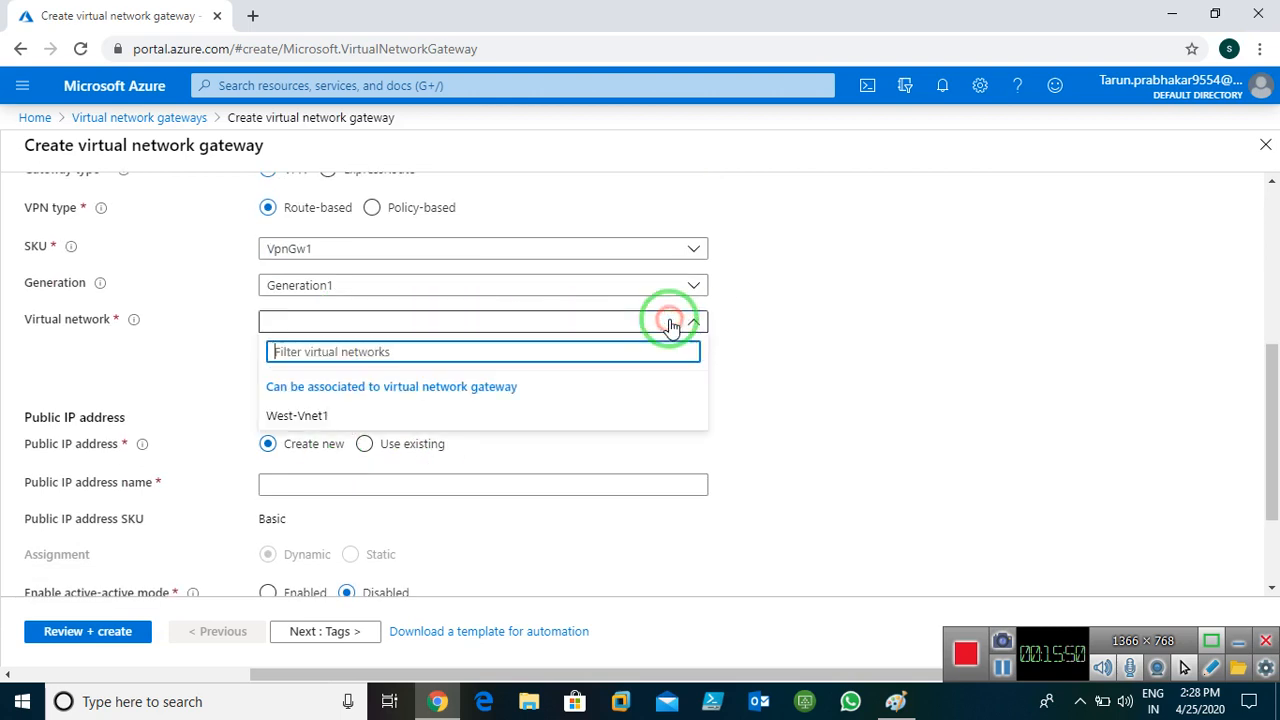
pyautogui.click(290, 415)
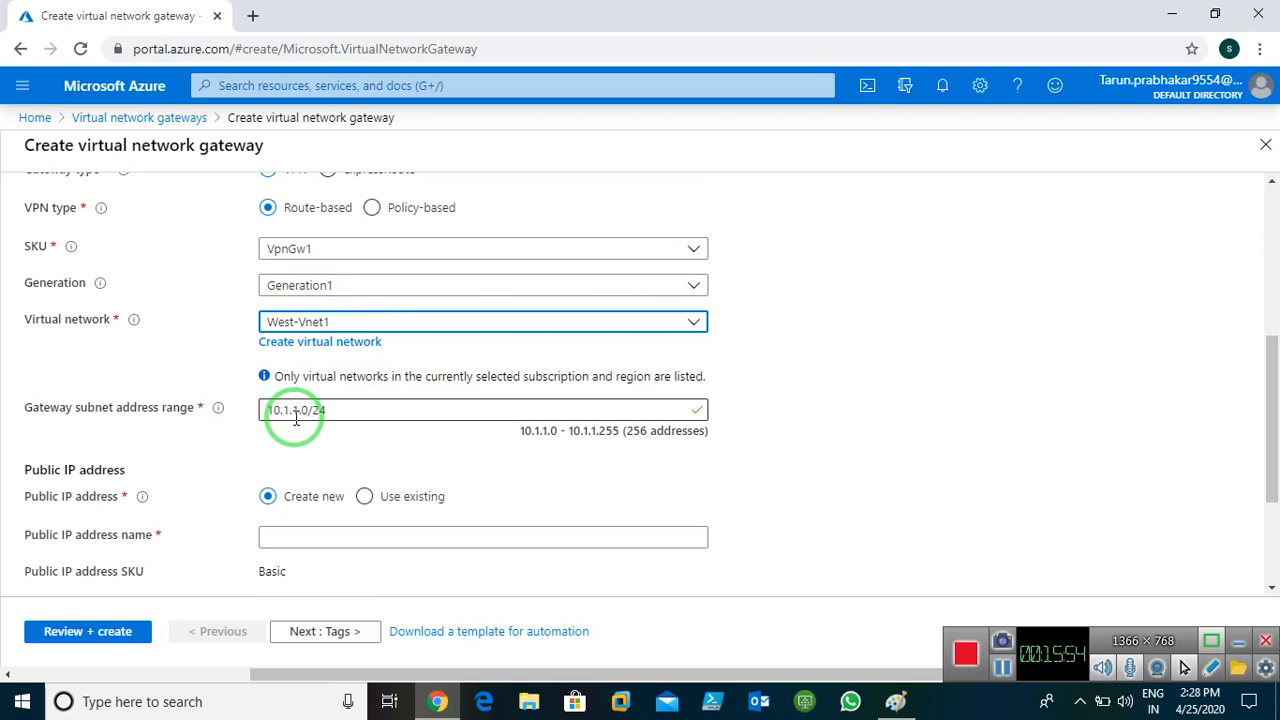
# Underline the 10.1.1.0 gateway subnet in Paint and name the public IP pip
pyautogui.click(895, 701)
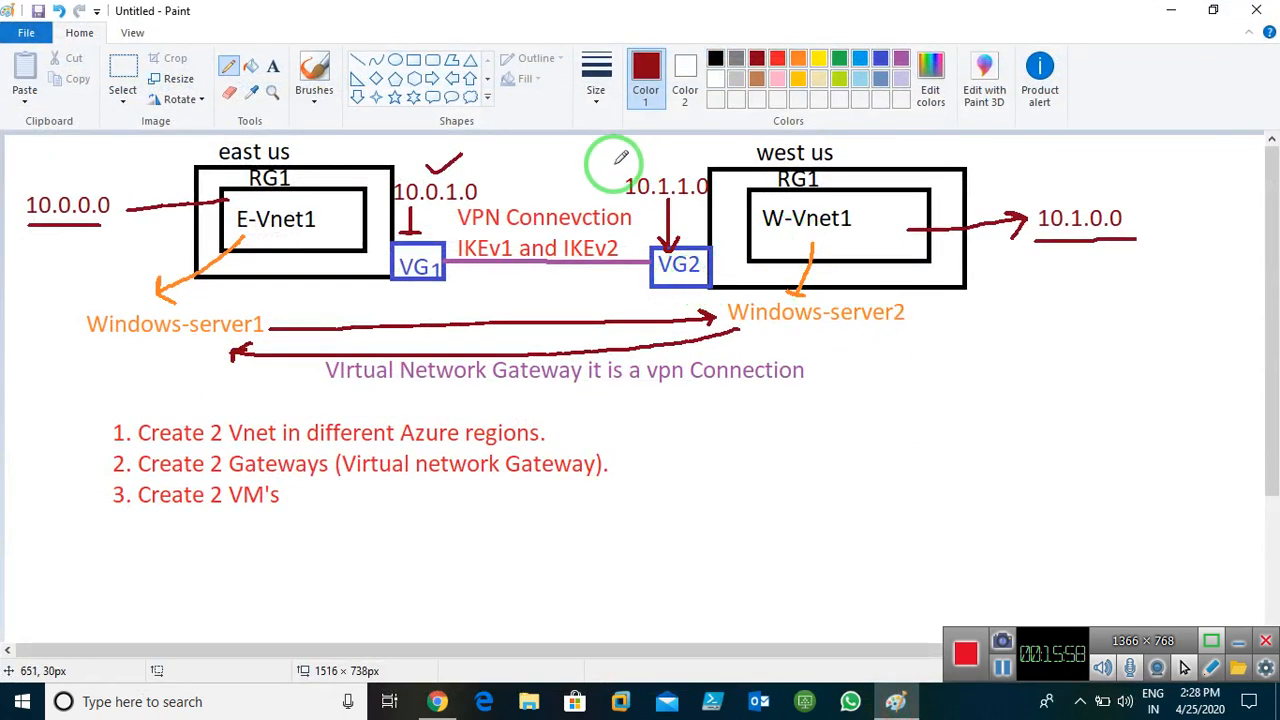
pyautogui.moveTo(635, 210); pyautogui.dragTo(706, 210)
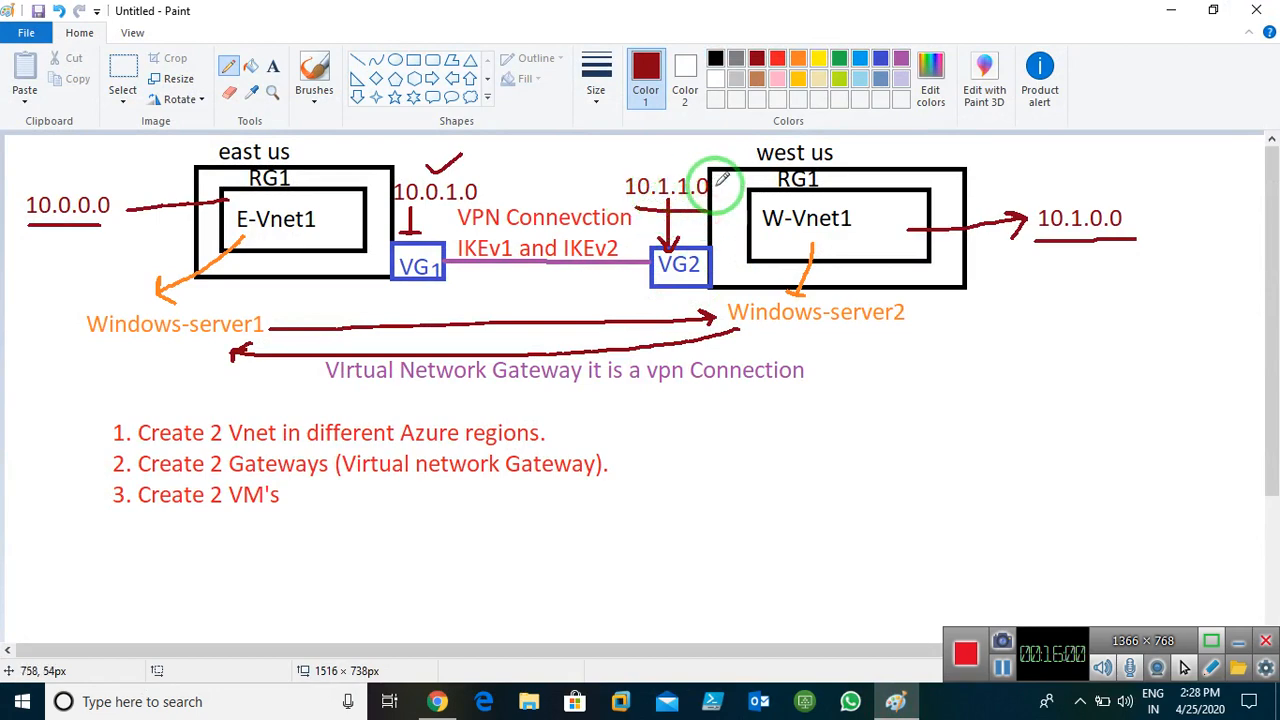
pyautogui.click(1173, 14)
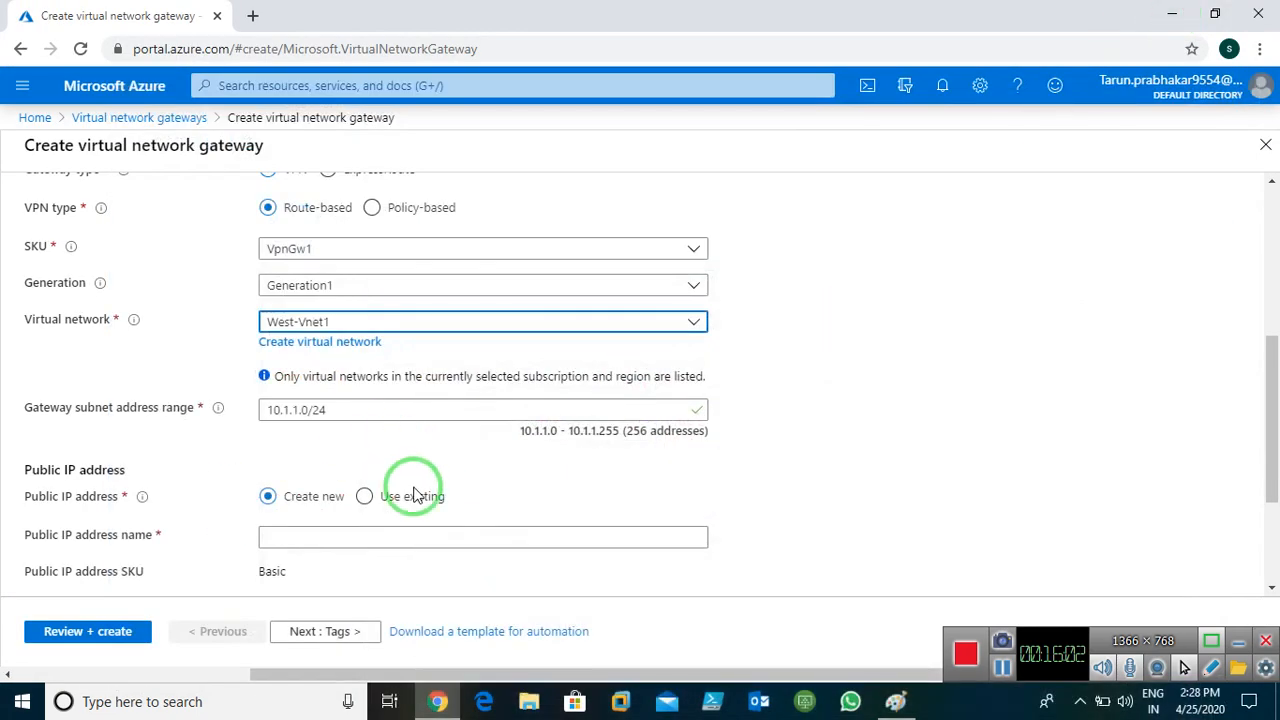
pyautogui.scroll(-1, 414, 491)
pyautogui.click(322, 441)
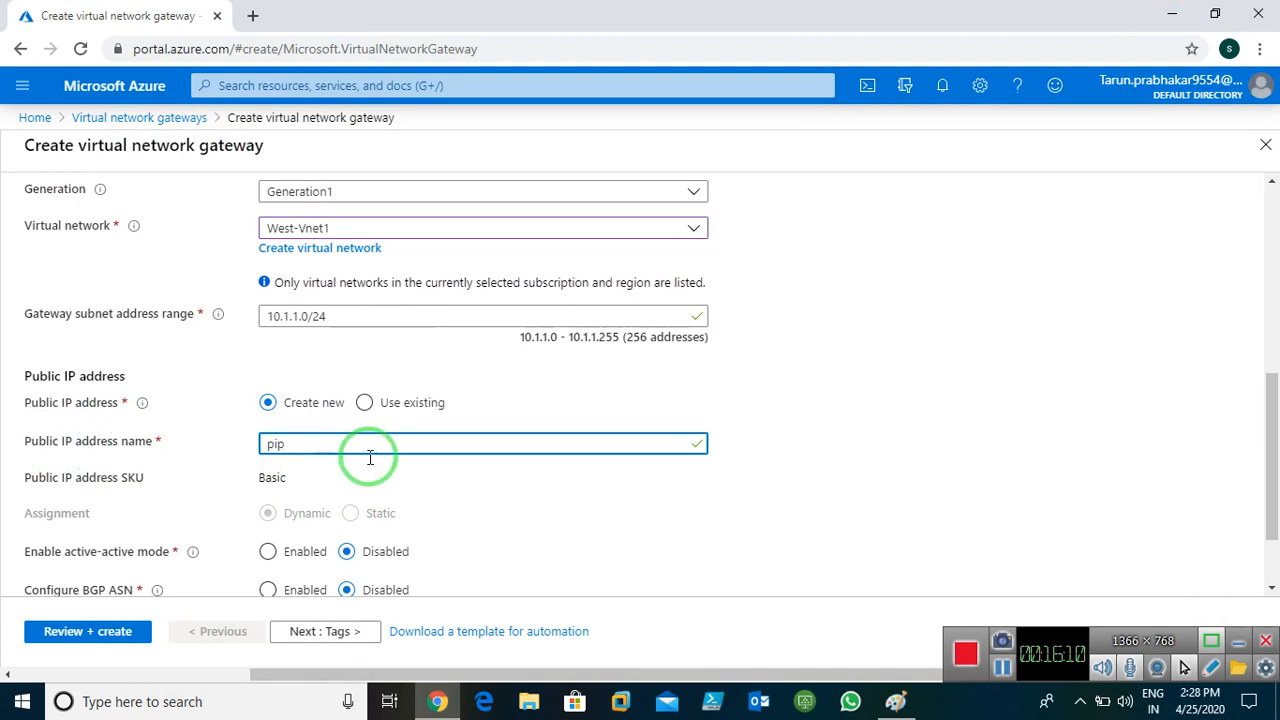
pyautogui.scroll(-2, 420, 523)
# Tag West-Gateway with Name = Gateway, pass validation, and create it
pyautogui.click(288, 634)
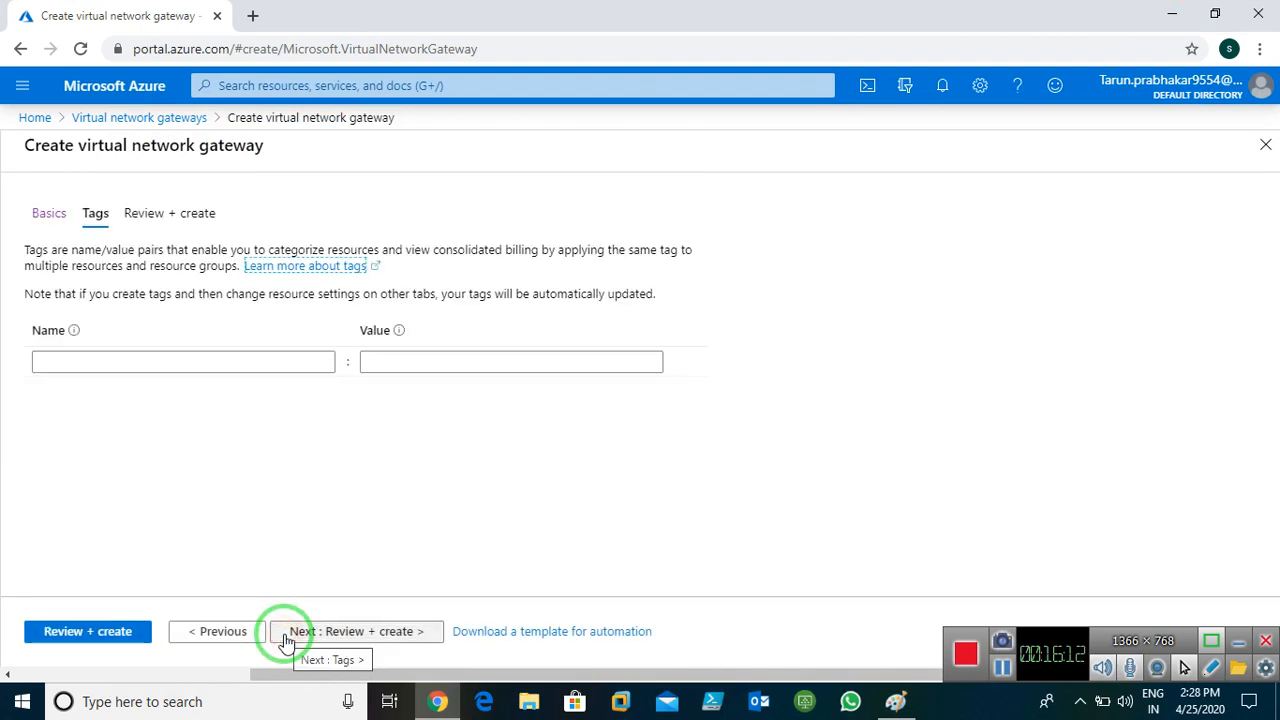
pyautogui.click(221, 366)
pyautogui.write('N')
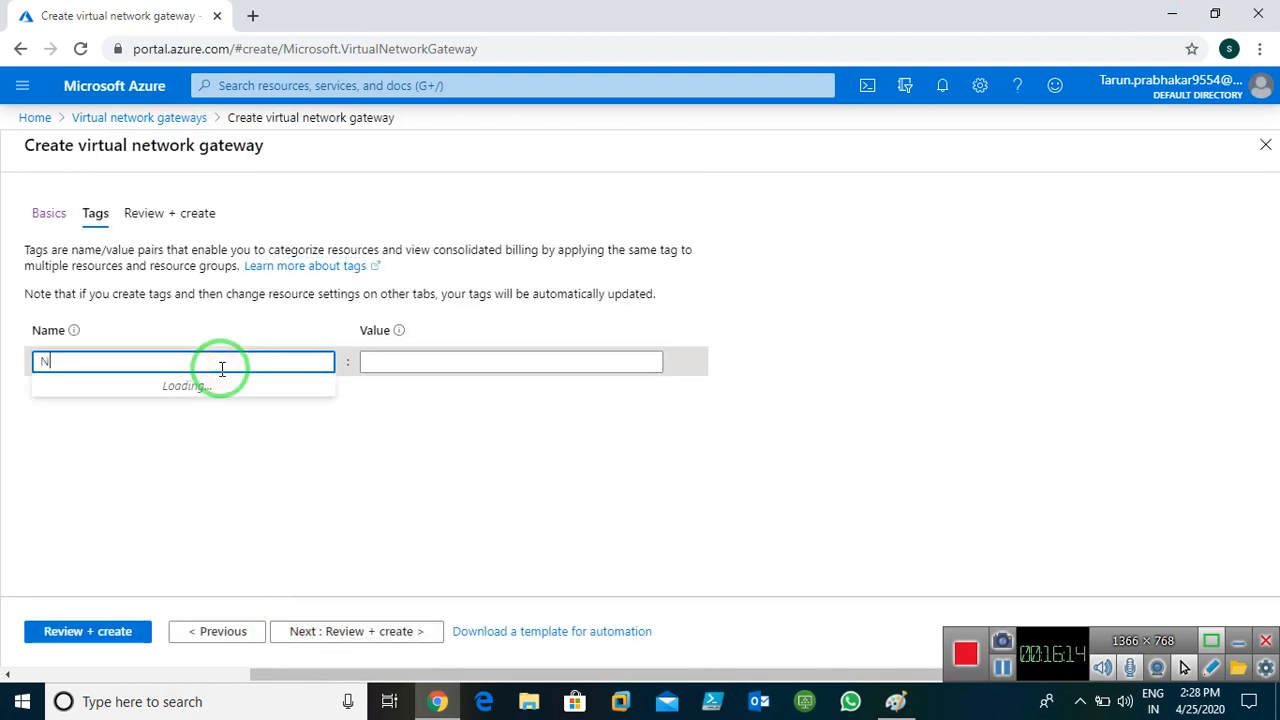
pyautogui.write('ame')
pyautogui.press('Tab')
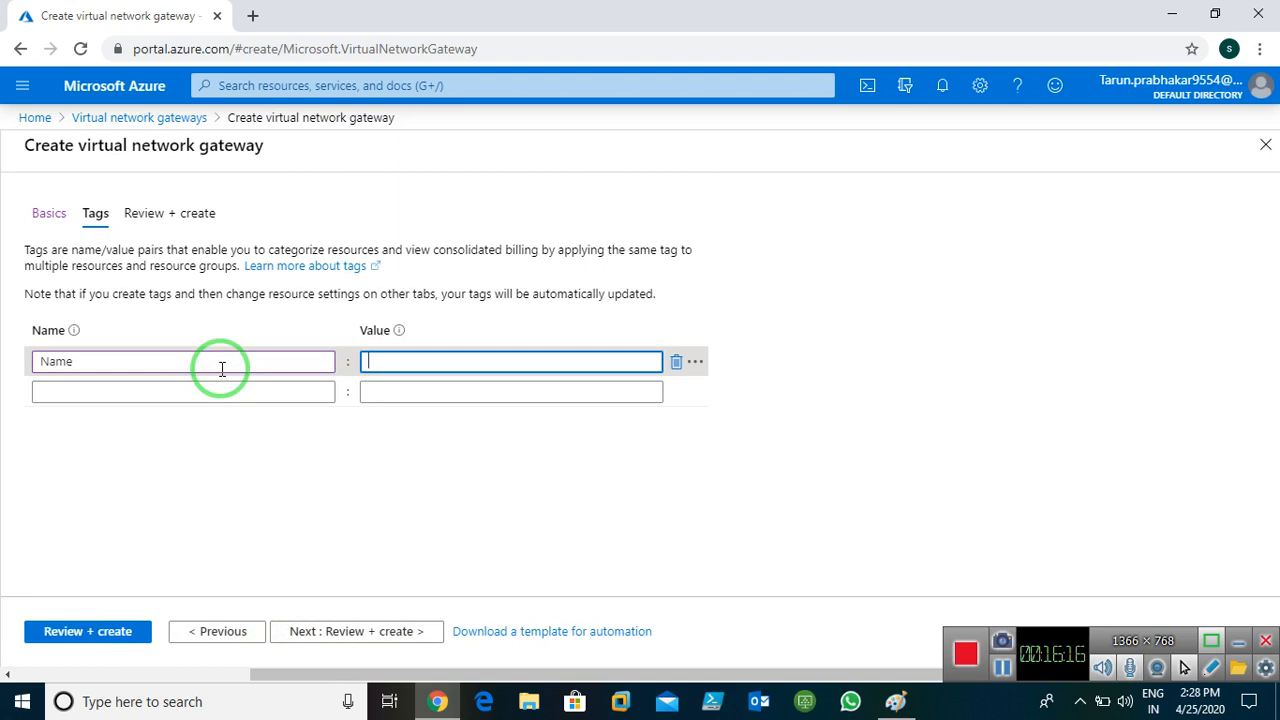
pyautogui.write('Gatewa')
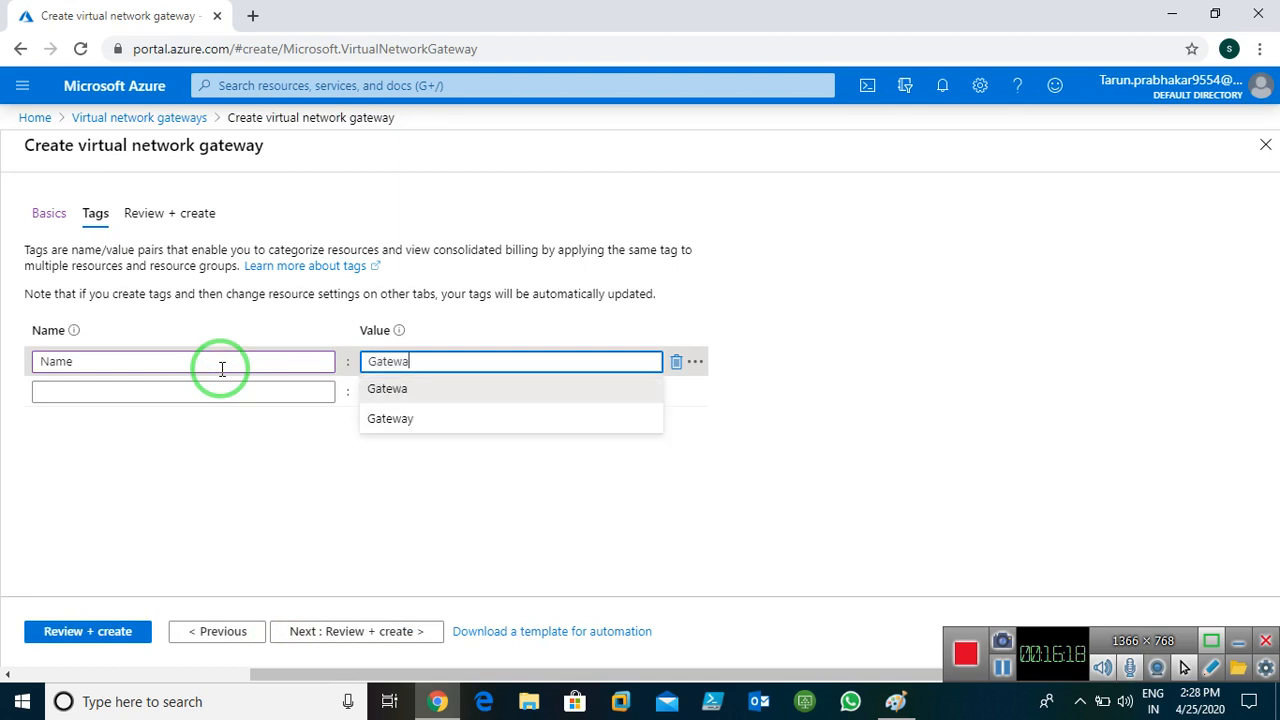
pyautogui.write('y')
pyautogui.click(343, 631)
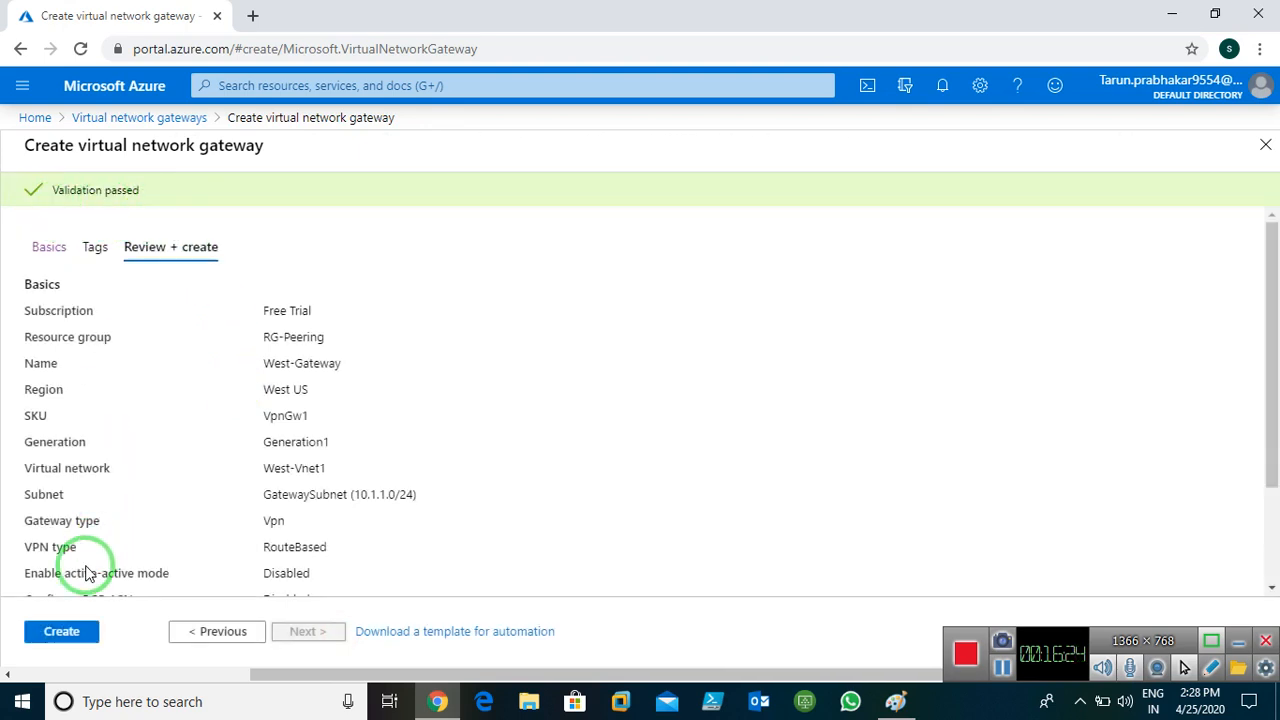
pyautogui.click(42, 642)
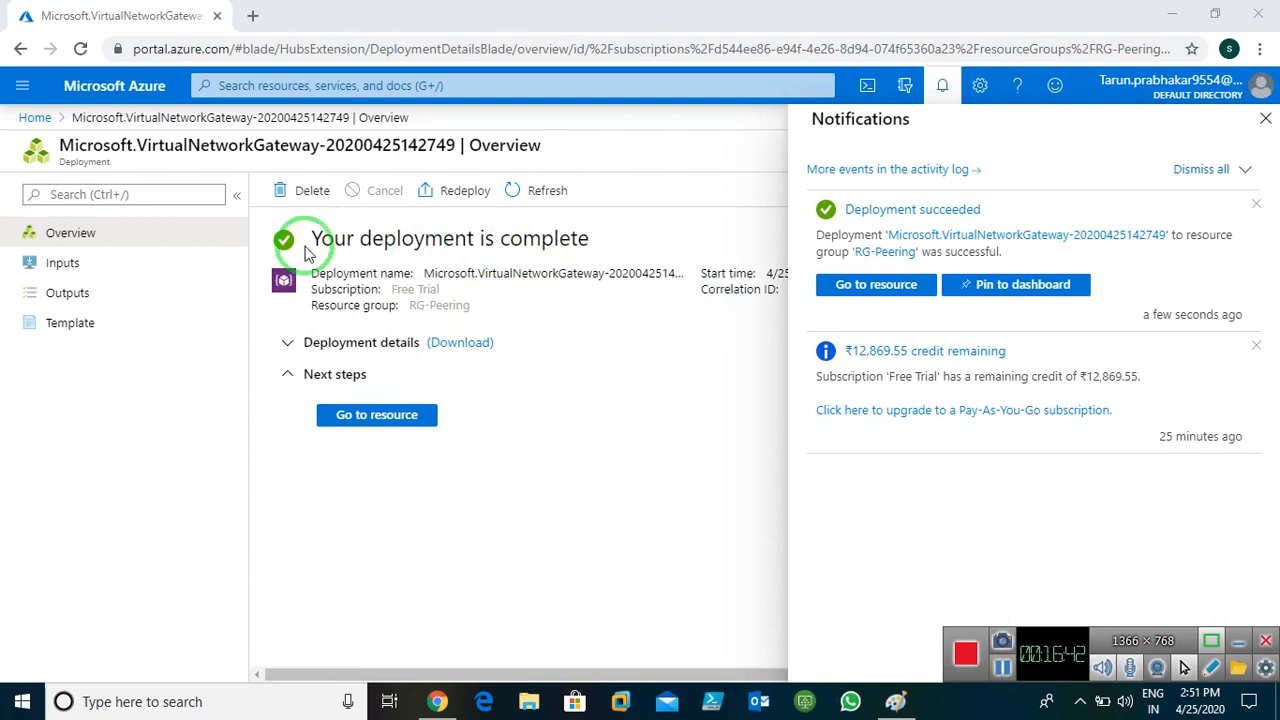
# Confirm East-Gateway and West-Gateway both appear in the gateway list, then return Home
pyautogui.click(1264, 119)
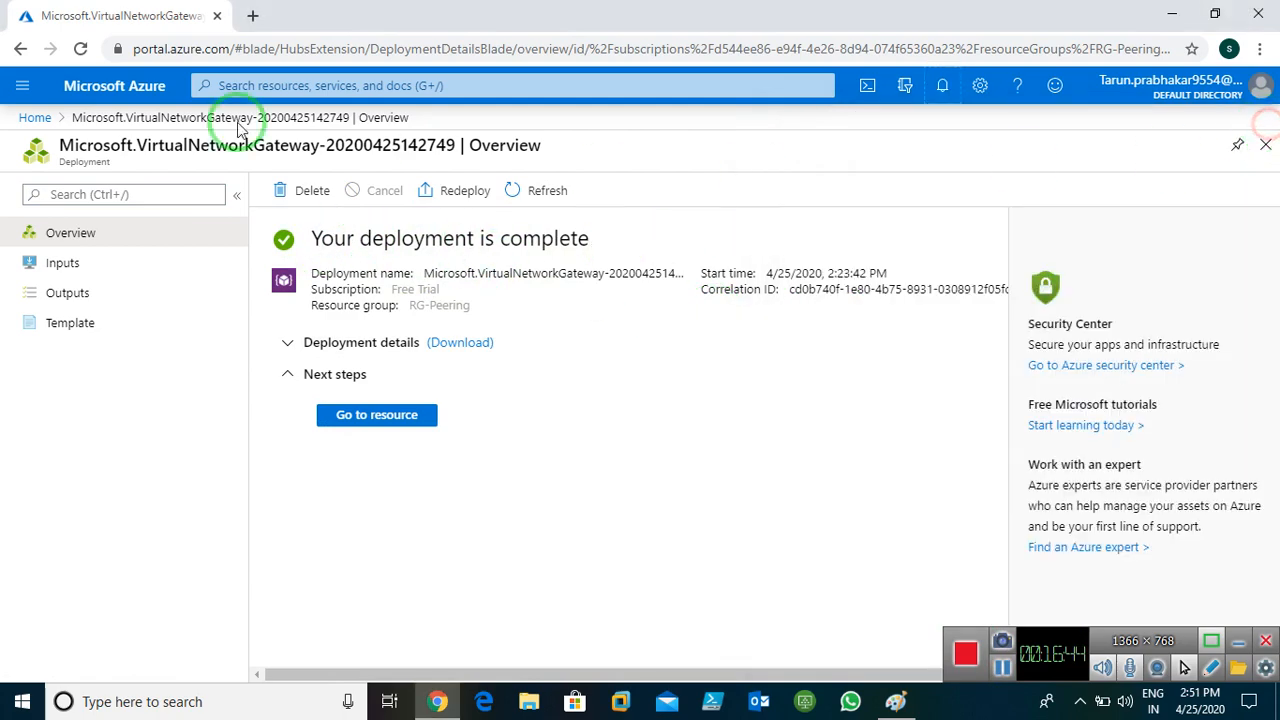
pyautogui.click(40, 122)
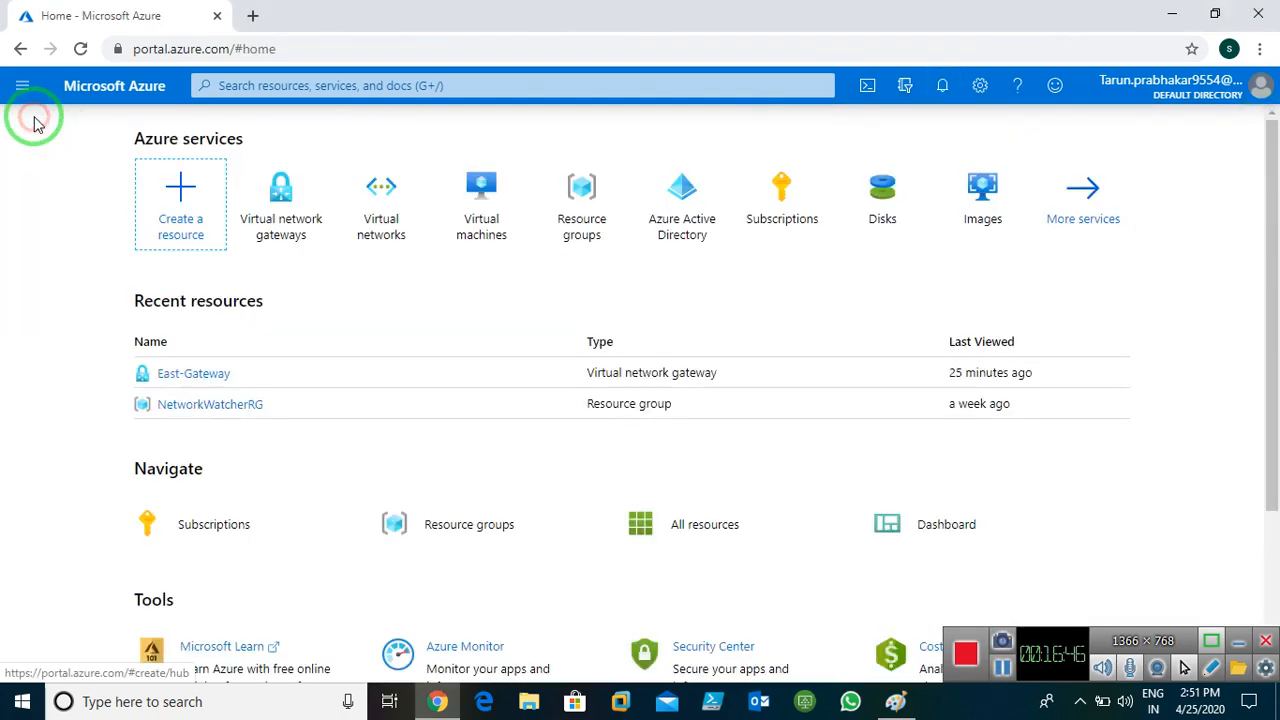
pyautogui.click(290, 233)
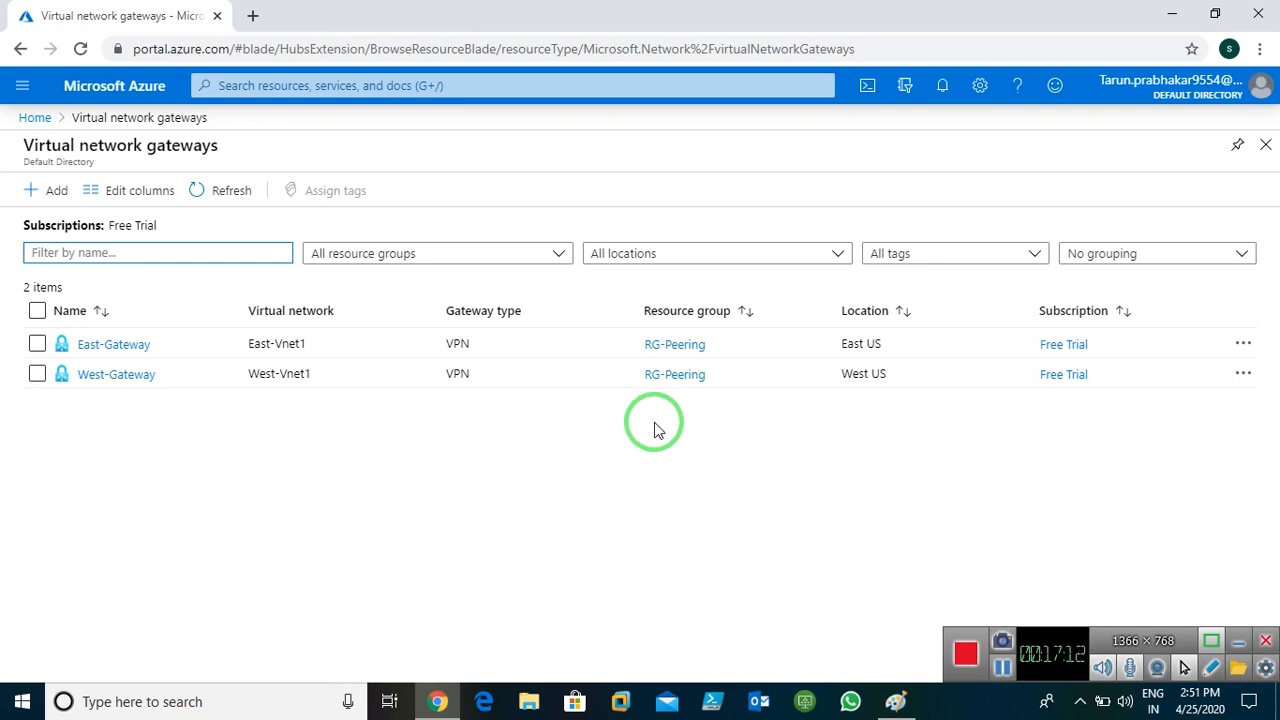
pyautogui.click(35, 117)
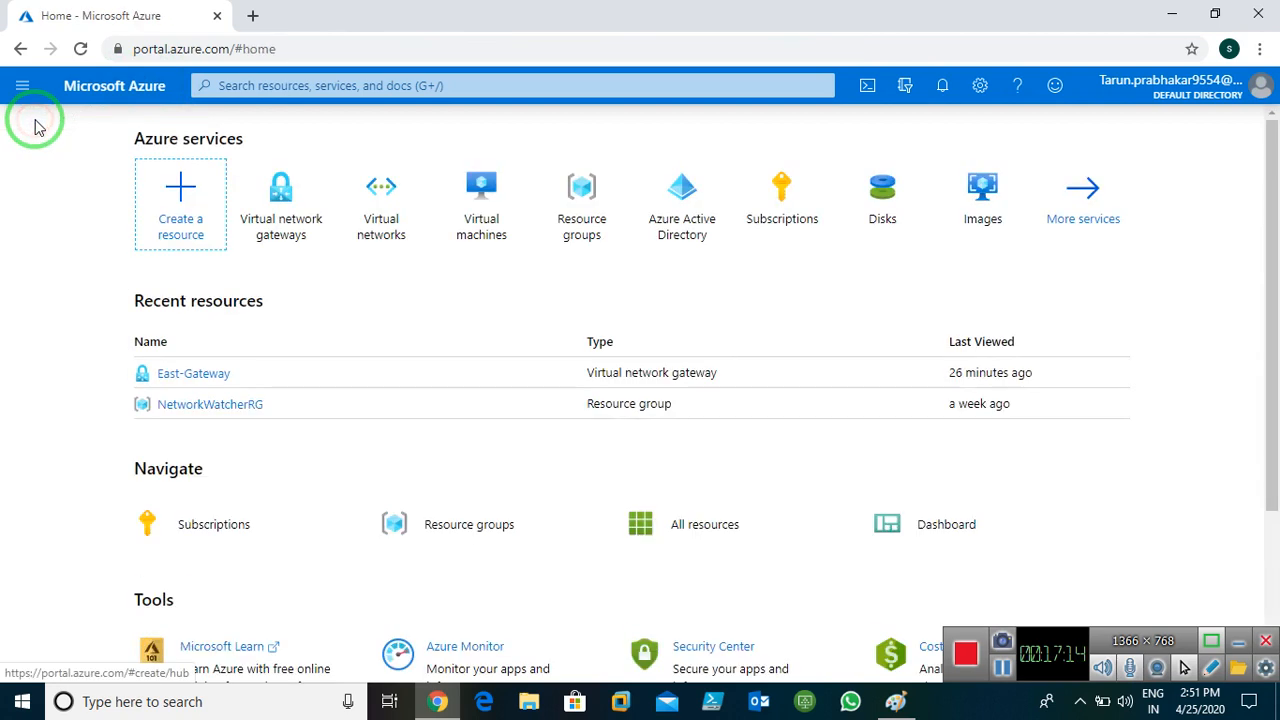
# Start a new virtual machine from the empty Virtual machines list and bring up the Paint diagram
pyautogui.click(467, 203)
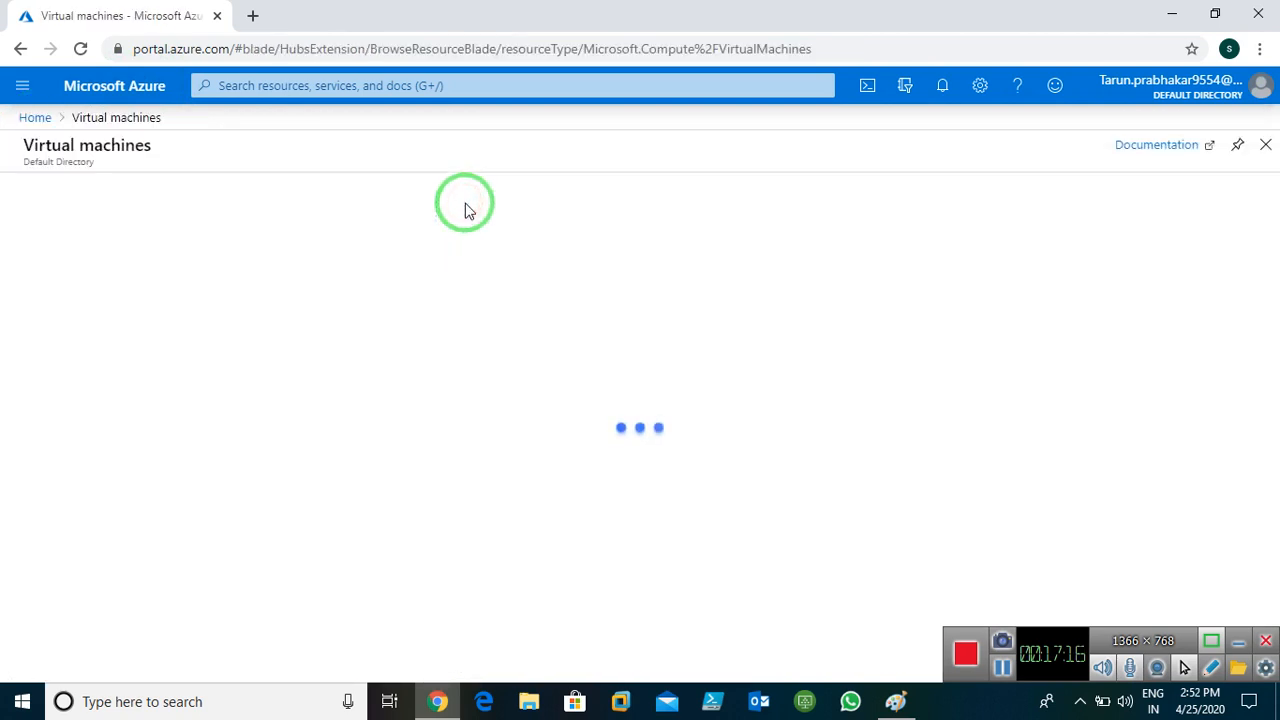
pyautogui.click(44, 192)
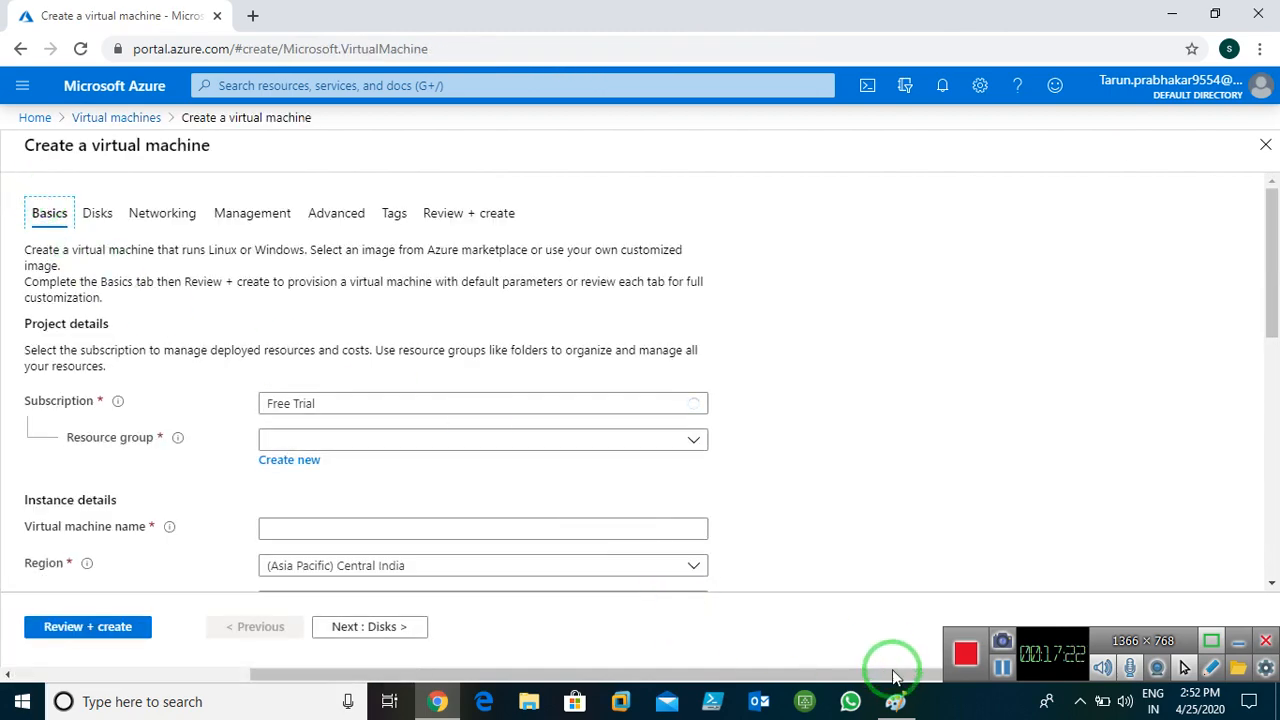
pyautogui.click(895, 701)
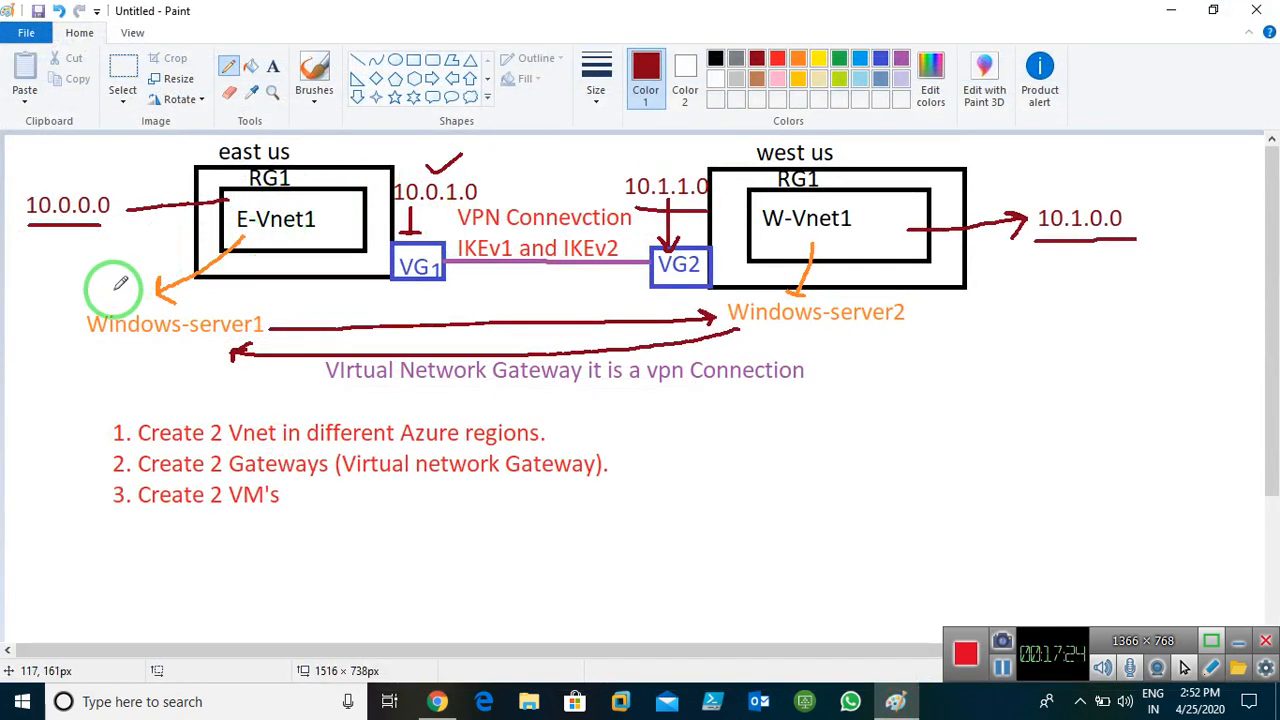
# Underline Windows-server1 and Windows-server2, link each to its VNet, and tick west us
pyautogui.moveTo(92, 343); pyautogui.dragTo(250, 343)
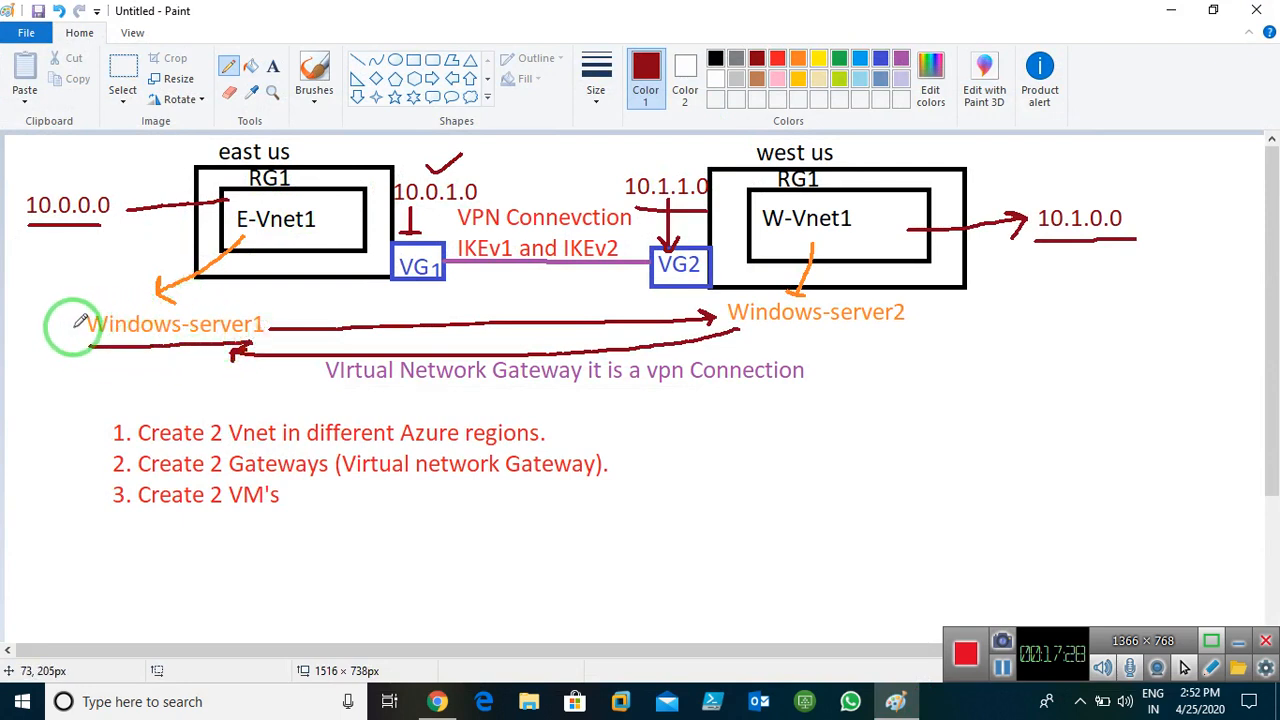
pyautogui.moveTo(72, 326)
pyautogui.mouseDown()
pyautogui.moveTo(97, 263)
pyautogui.moveTo(203, 213)
pyautogui.moveTo(203, 237)
pyautogui.mouseUp()
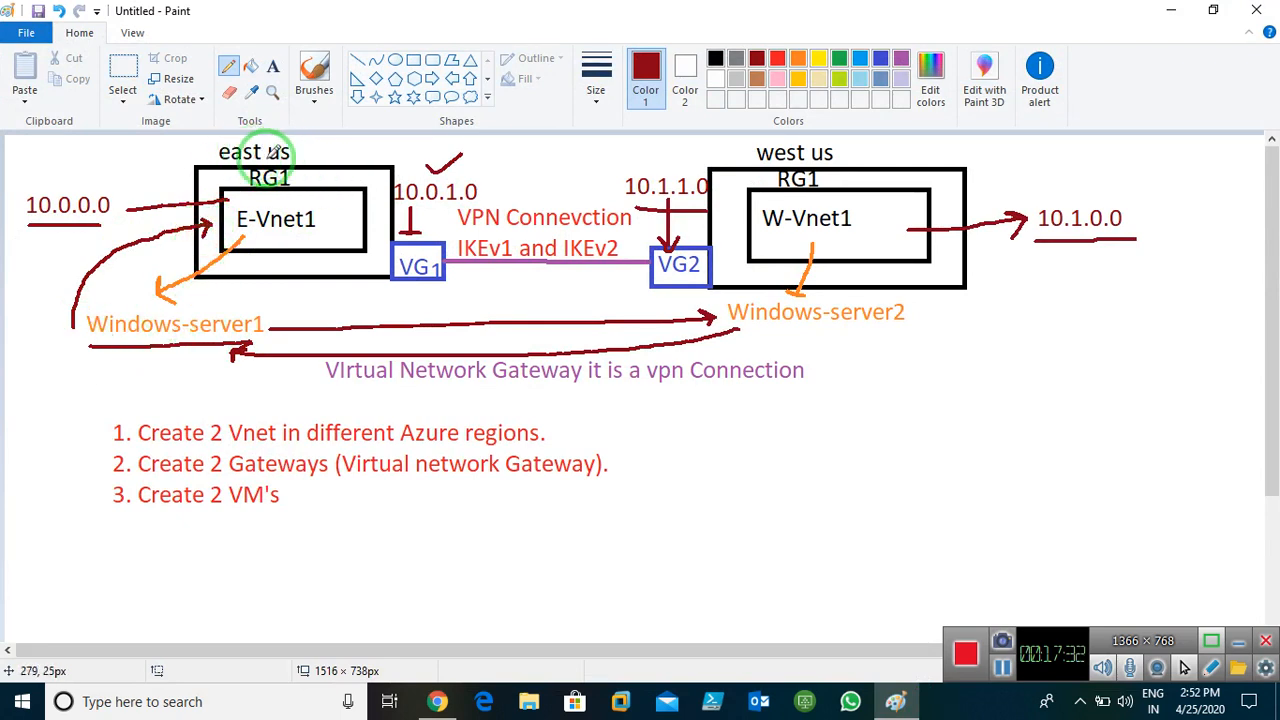
pyautogui.moveTo(750, 330)
pyautogui.mouseDown()
pyautogui.moveTo(882, 330)
pyautogui.moveTo(957, 277)
pyautogui.moveTo(913, 244)
pyautogui.mouseUp()
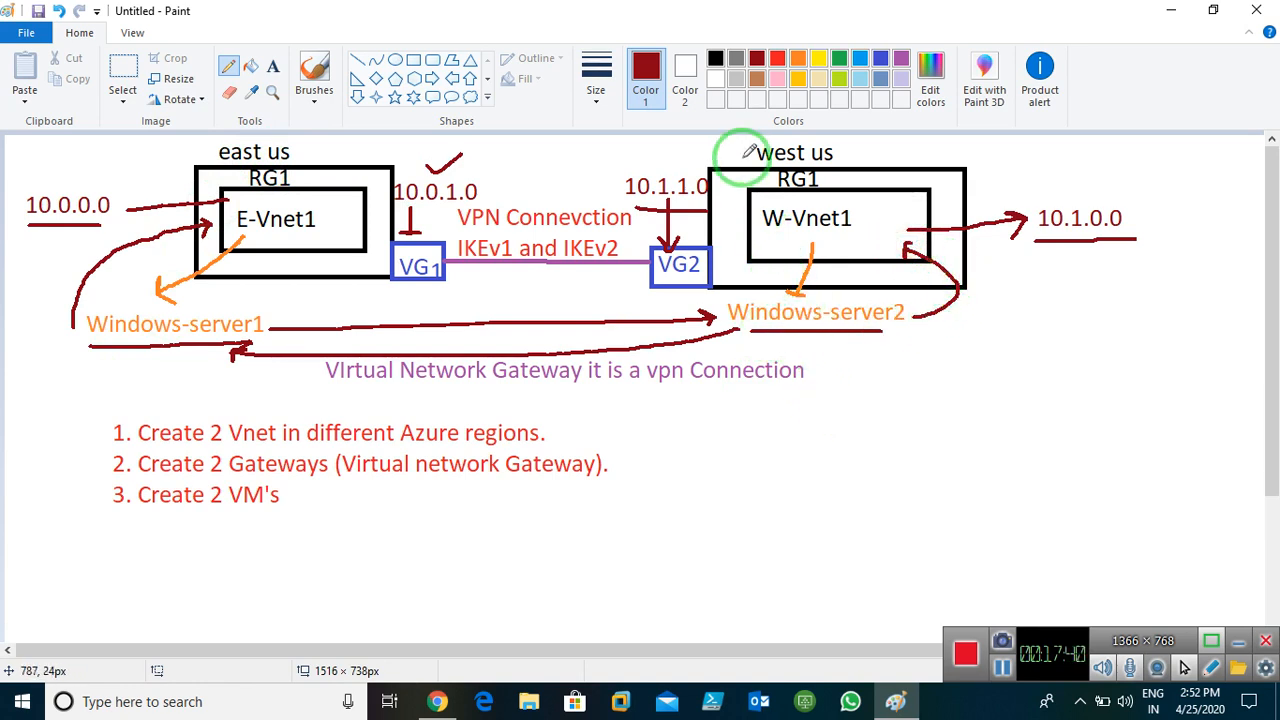
pyautogui.moveTo(844, 149); pyautogui.dragTo(865, 142)
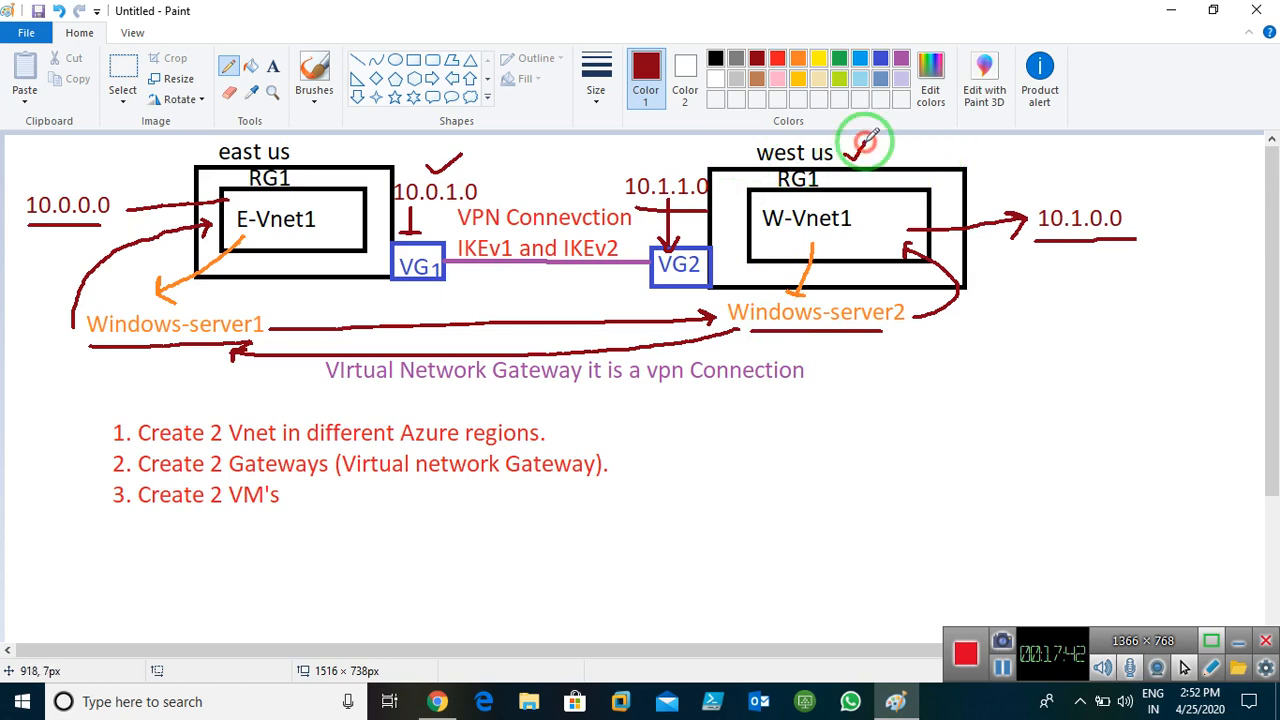
pyautogui.click(1156, 8)
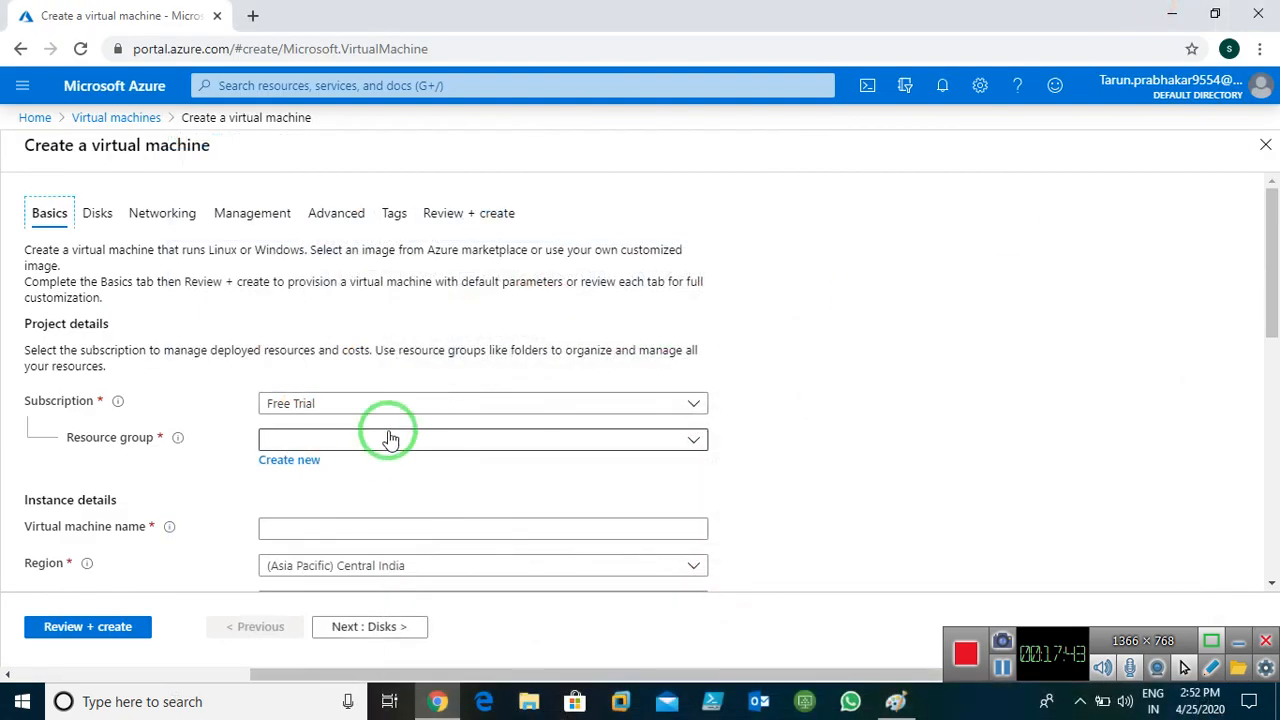
# Put the VM in resource group RG-Peering and name it Windows-server1
pyautogui.click(528, 437)
pyautogui.click(303, 563)
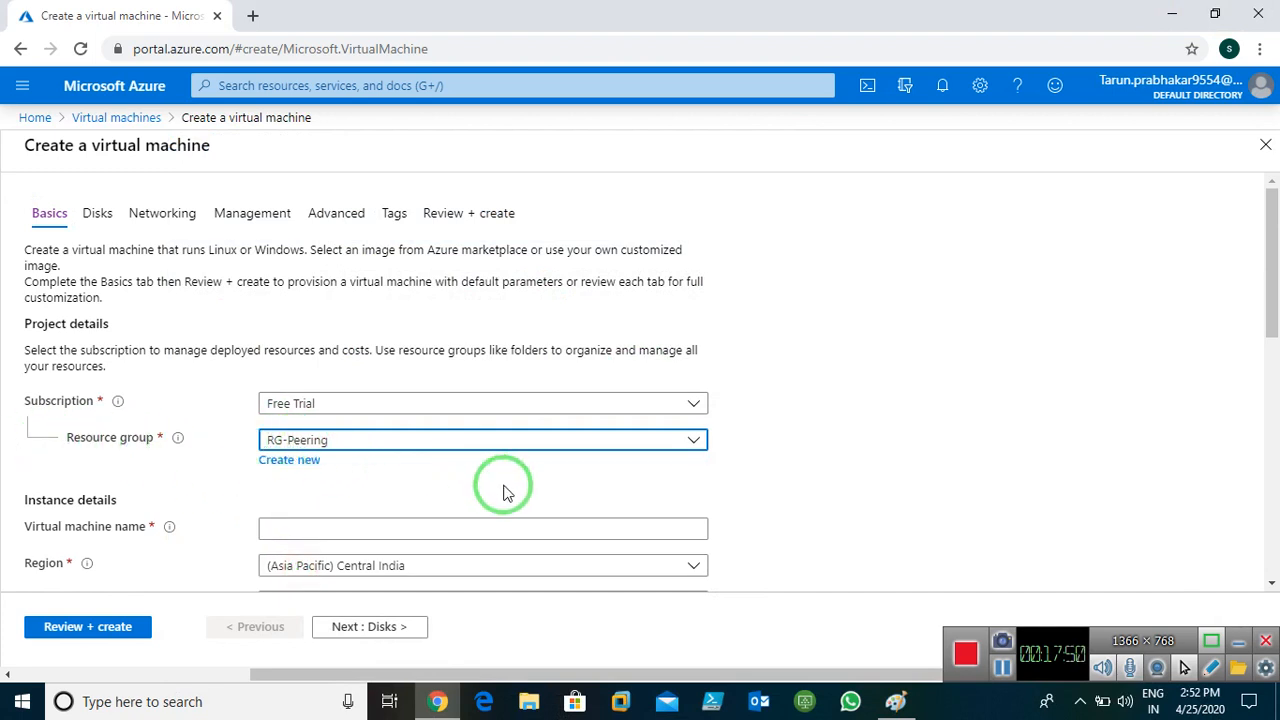
pyautogui.click(467, 534)
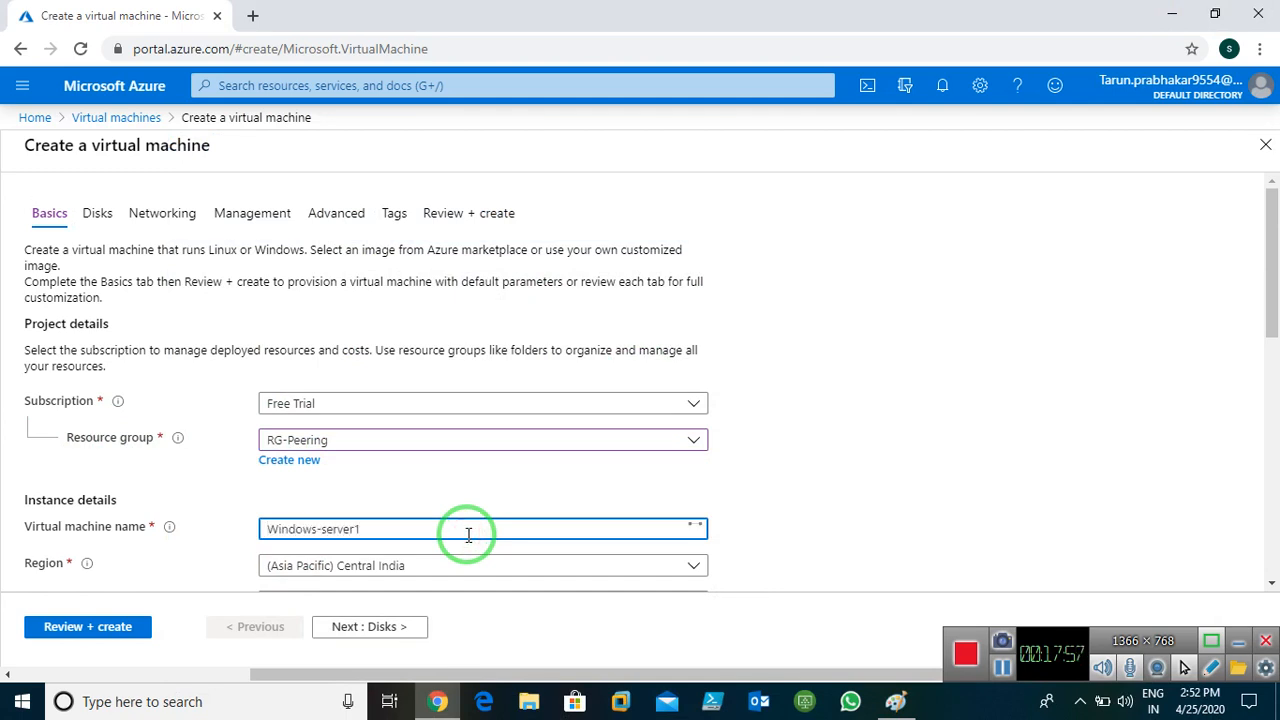
pyautogui.scroll(-2, 480, 500)
# Set the VM region to (US) East US
pyautogui.click(388, 392)
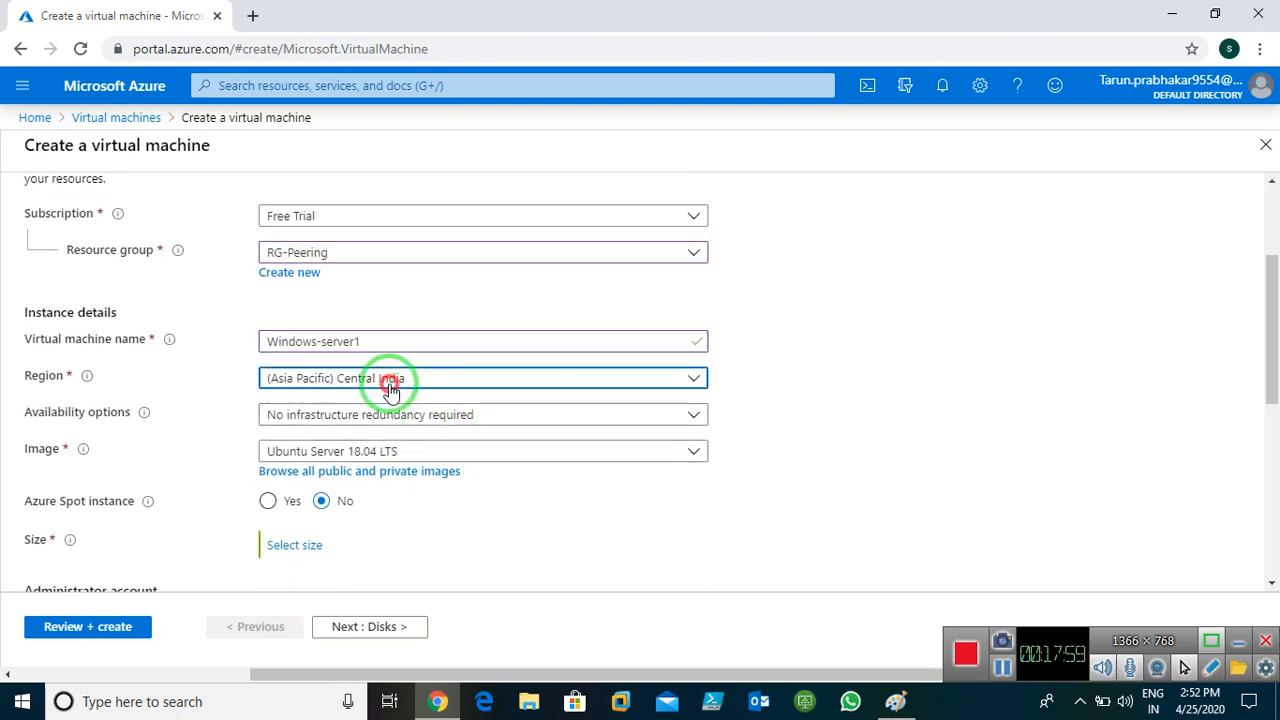
pyautogui.scroll(2, 390, 390)
pyautogui.scroll(-3, 395, 420)
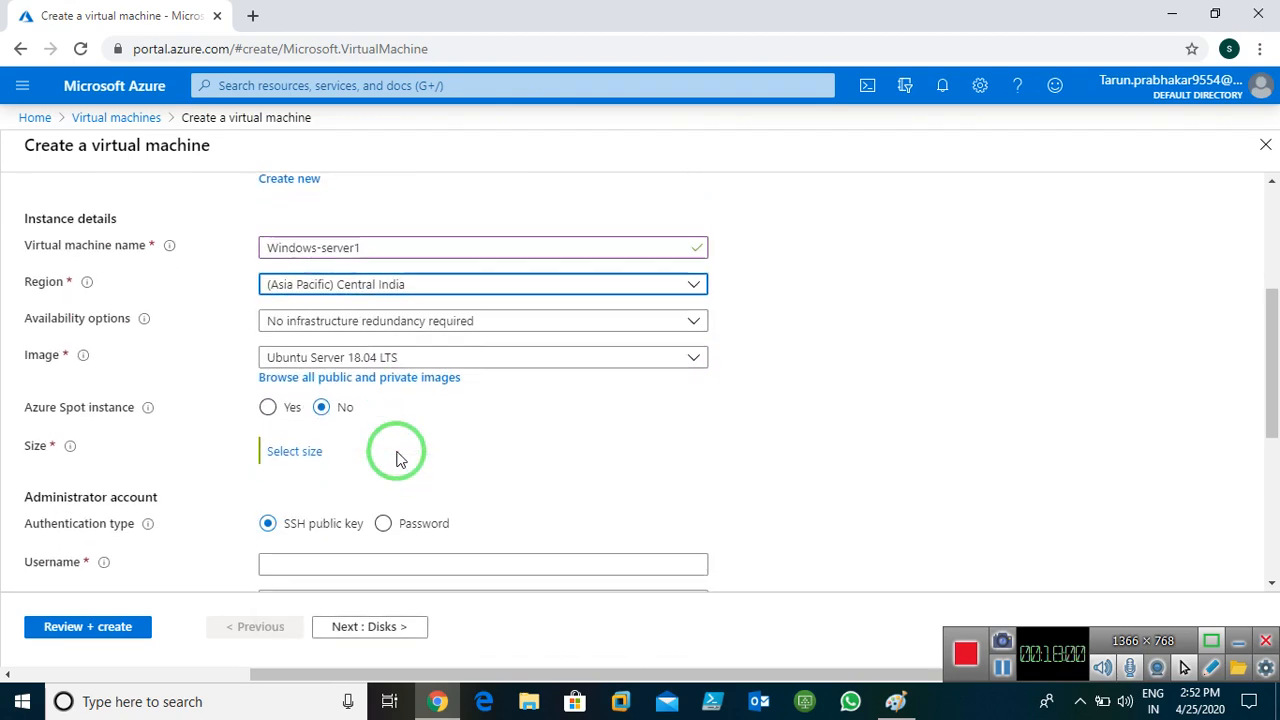
pyautogui.click(400, 288)
pyautogui.scroll(5, 423, 530)
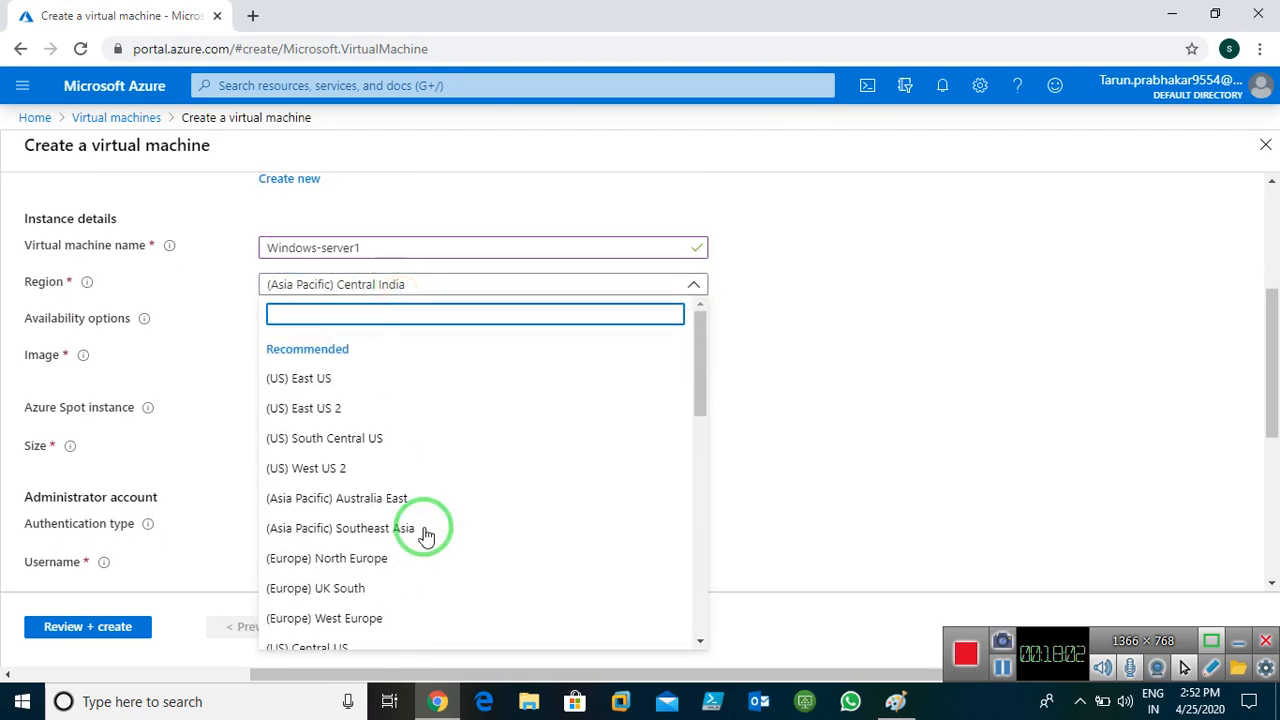
pyautogui.click(283, 374)
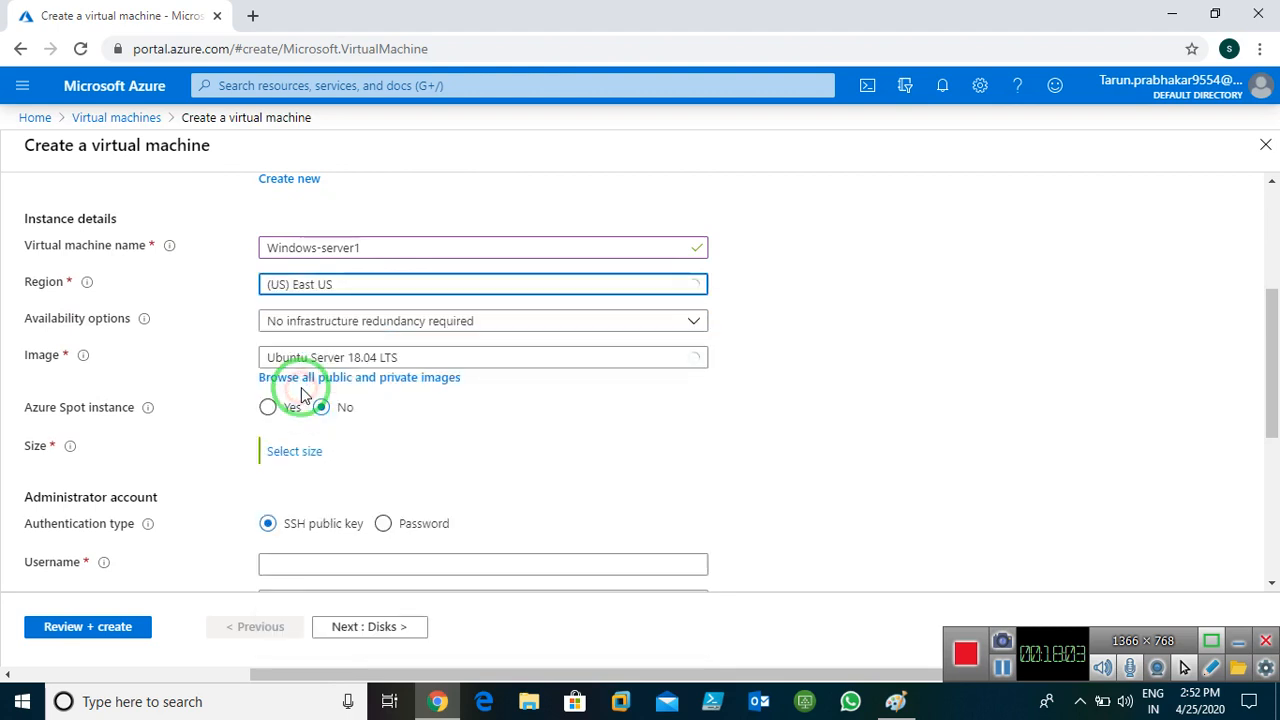
# Choose Windows Server 2016 Datacenter as the VM image
pyautogui.click(445, 362)
pyautogui.scroll(-1, 423, 526)
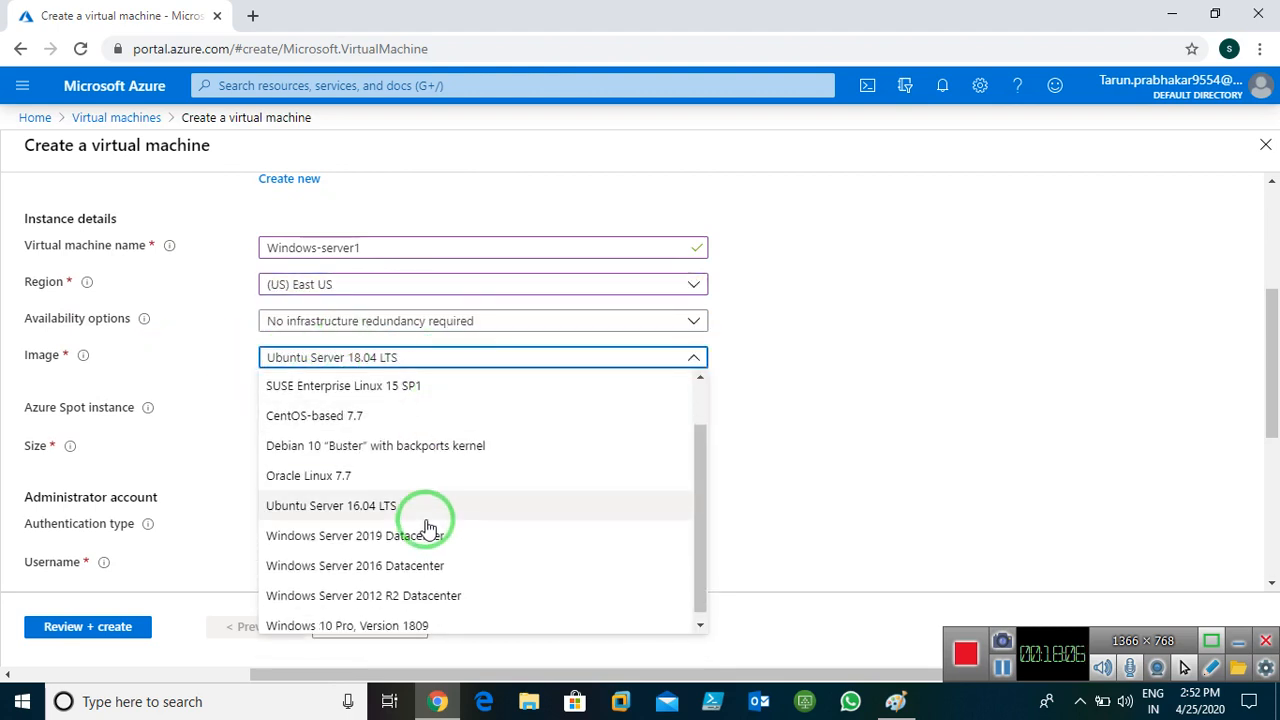
pyautogui.click(383, 562)
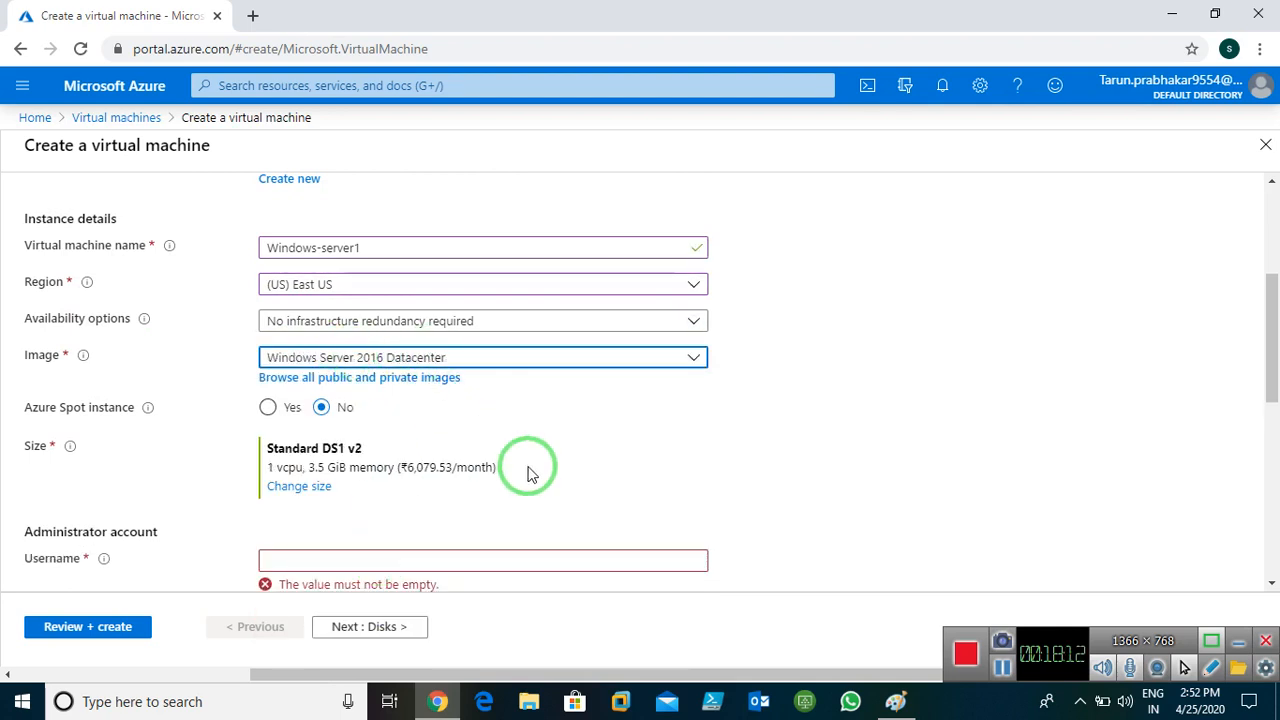
pyautogui.scroll(-2, 590, 447)
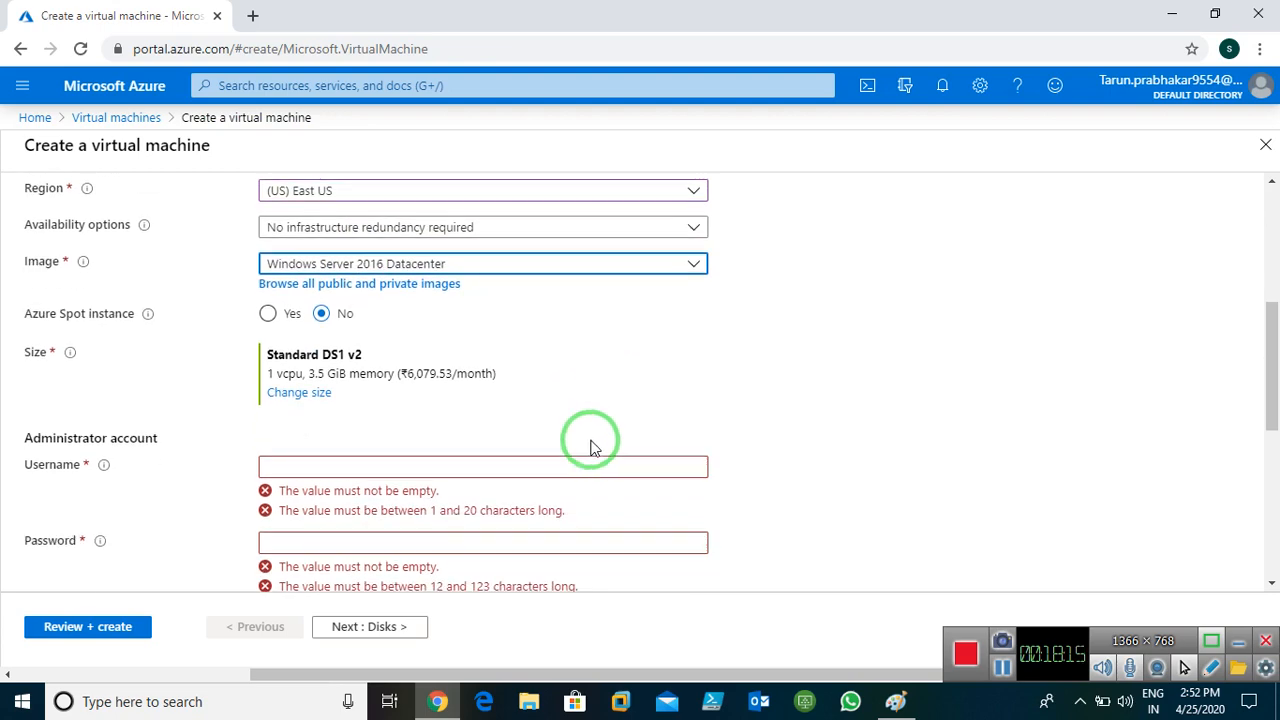
# Enter the VM administrator username, then type and confirm the account password
pyautogui.scroll(1, 257, 220)
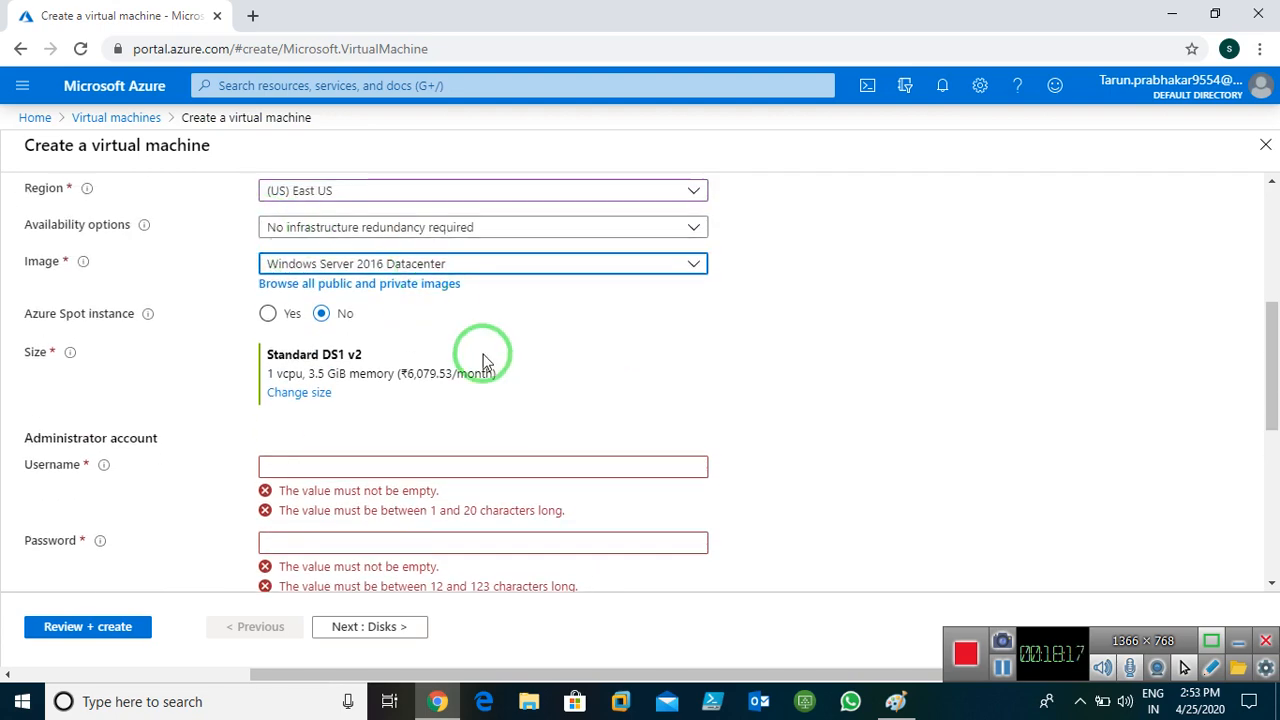
pyautogui.scroll(-1, 480, 380)
pyautogui.click(404, 371)
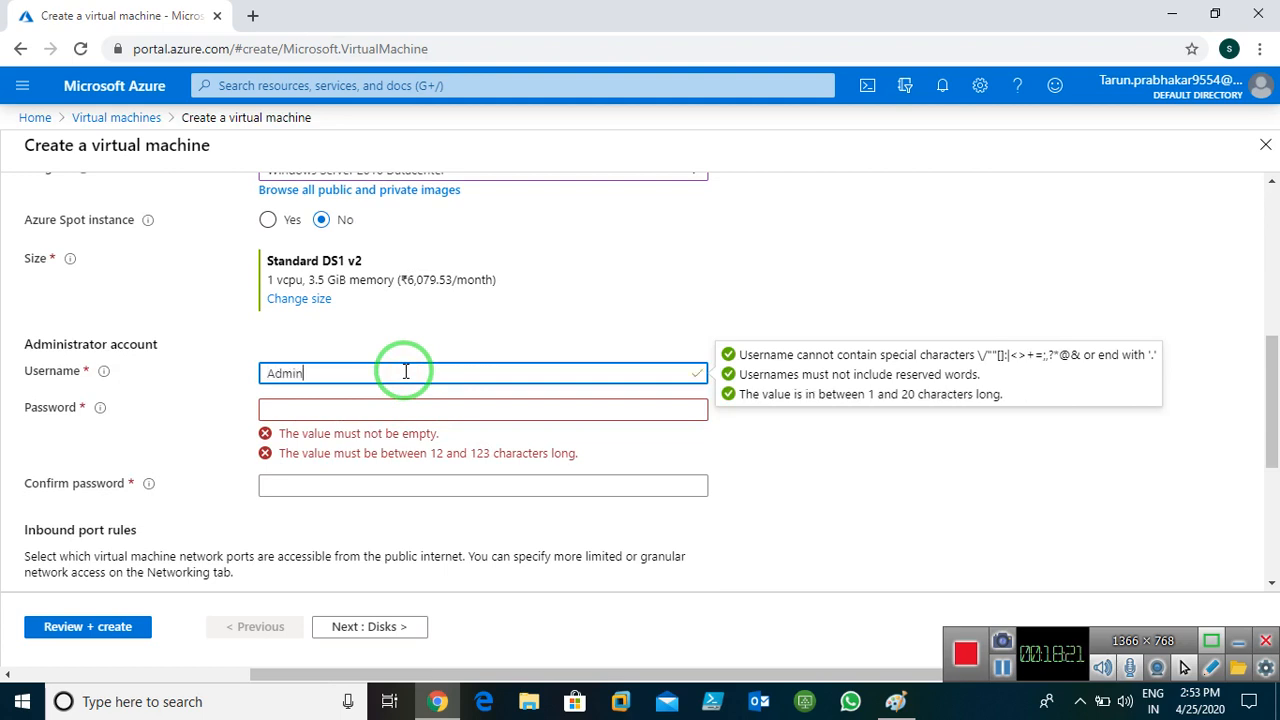
pyautogui.press('Tab')
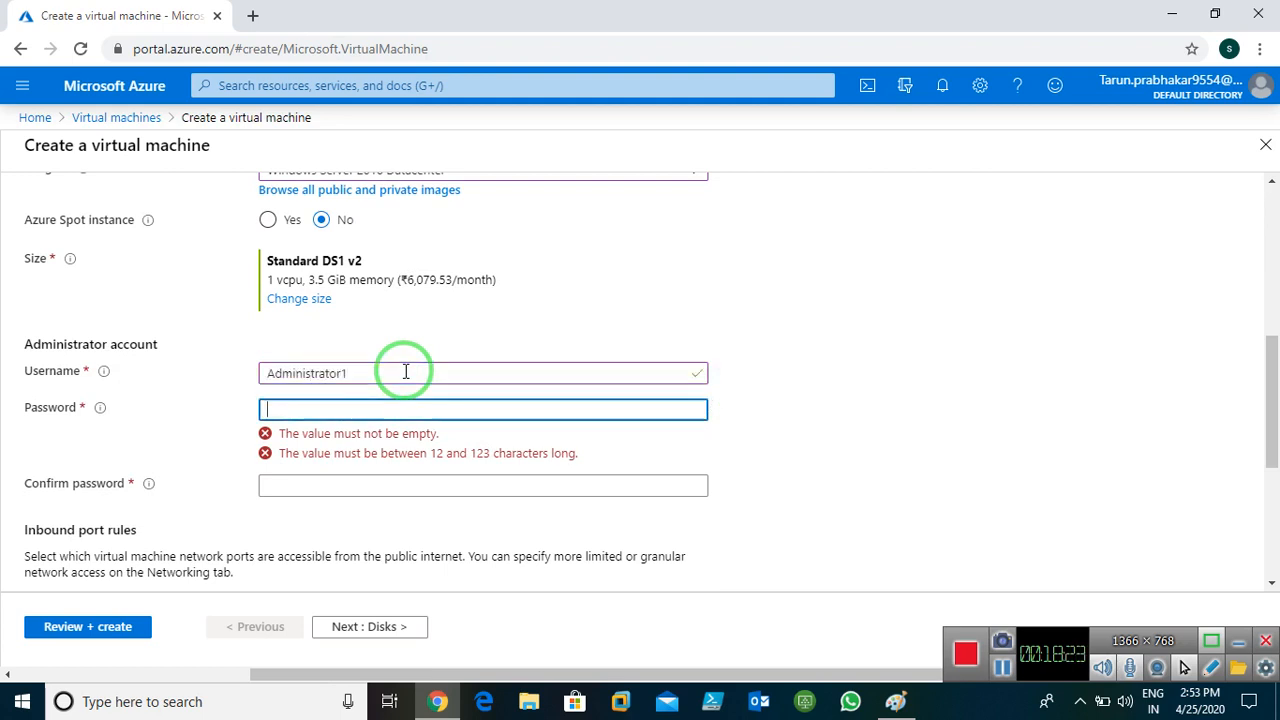
pyautogui.press('BackSpace')
pyautogui.press('BackSpace')
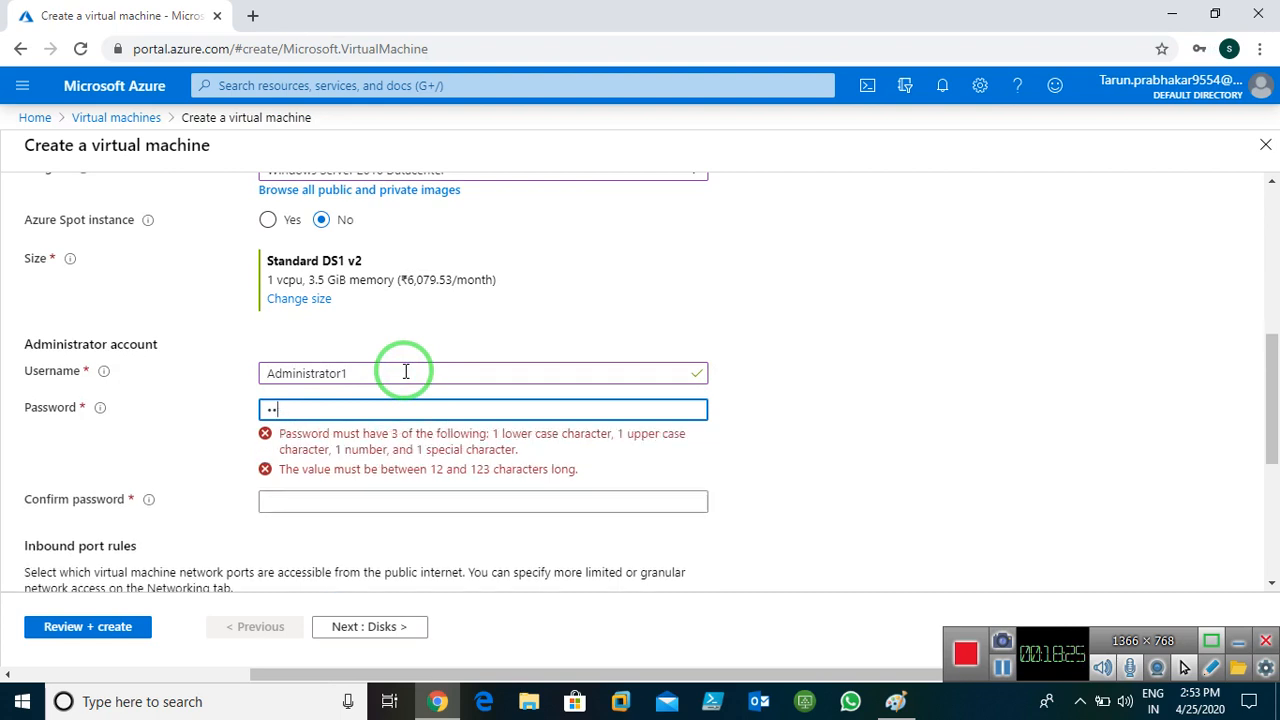
pyautogui.write('P')
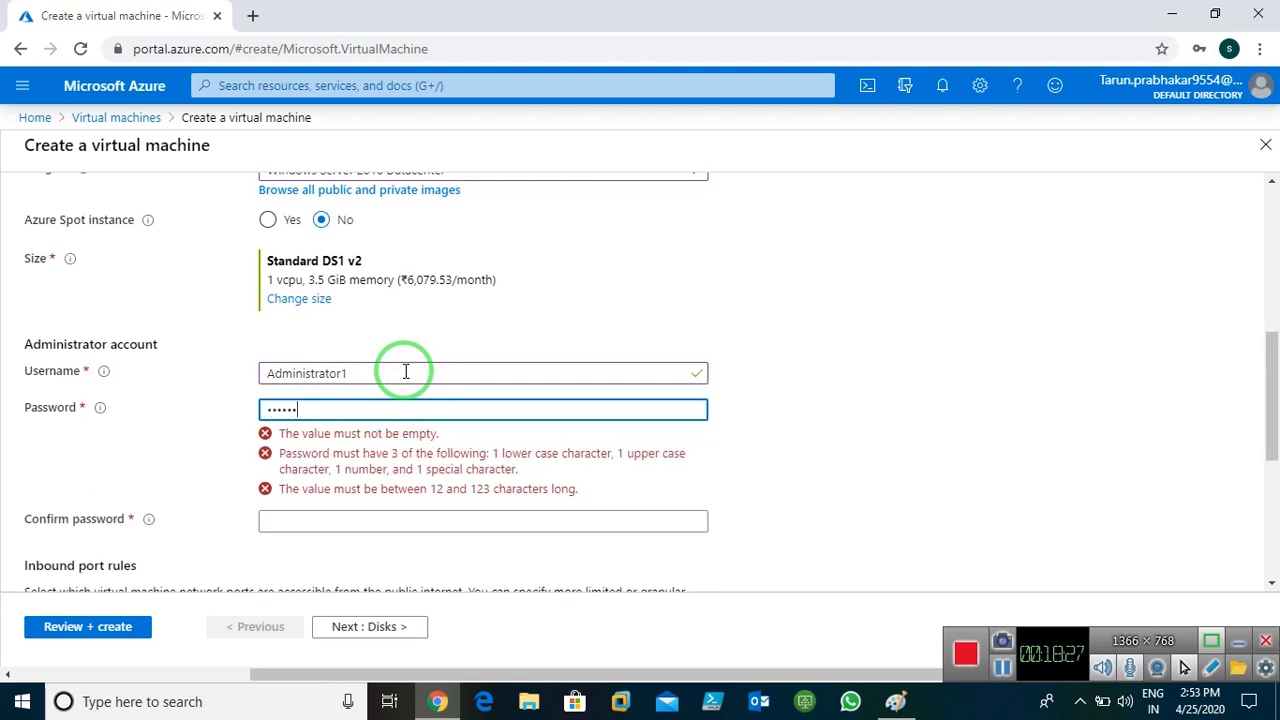
pyautogui.write('@')
pyautogui.press('Tab')
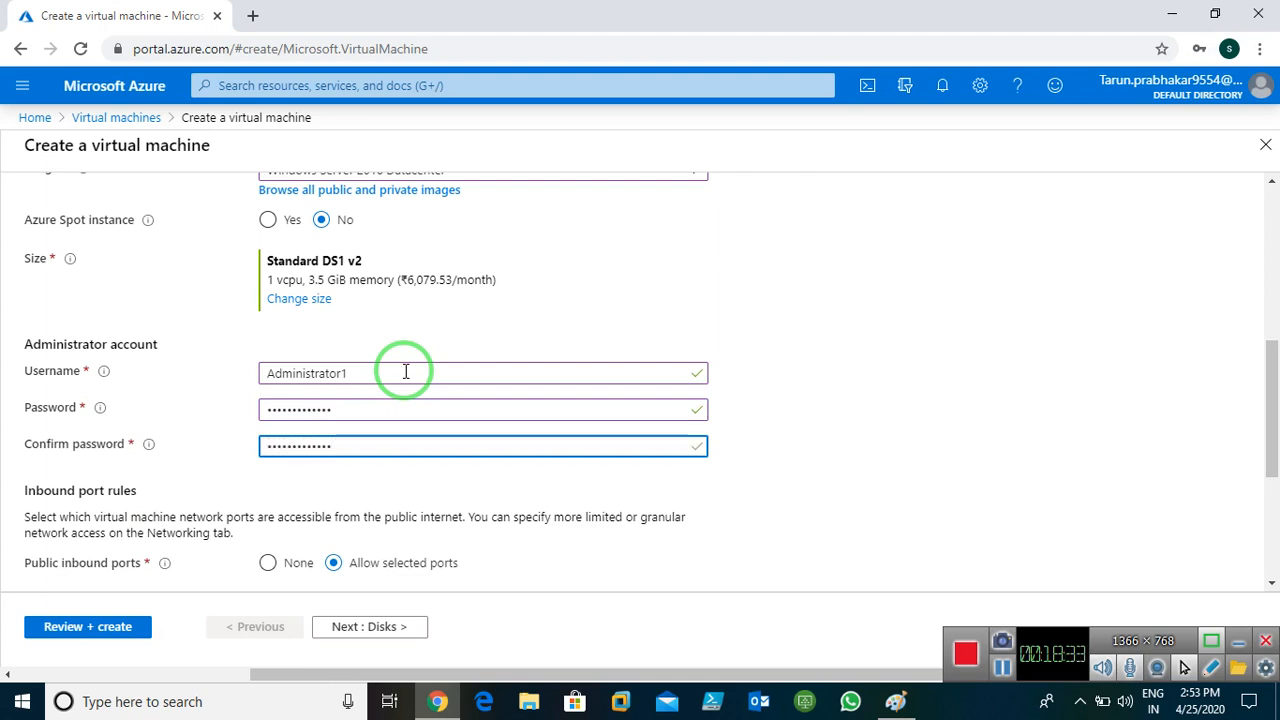
# Allow inbound HTTP (80) alongside RDP (3389) in the inbound ports list
pyautogui.scroll(-3, 405, 372)
pyautogui.click(318, 322)
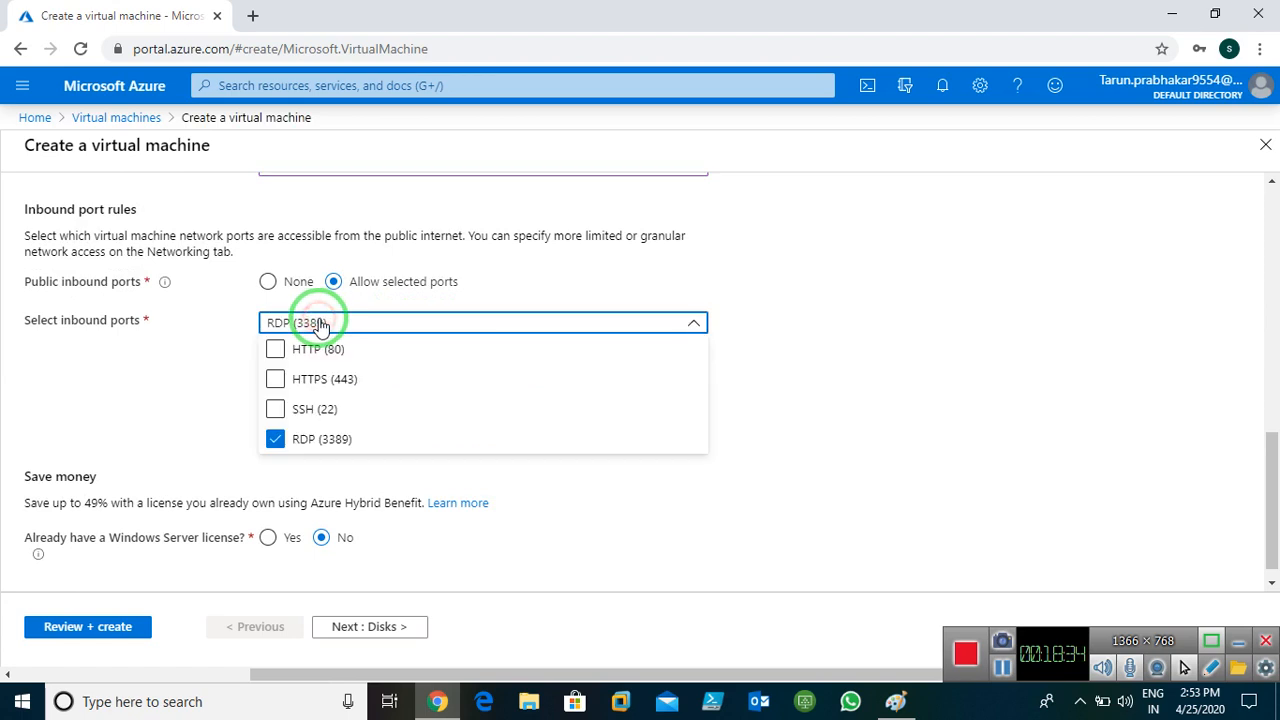
pyautogui.click(275, 349)
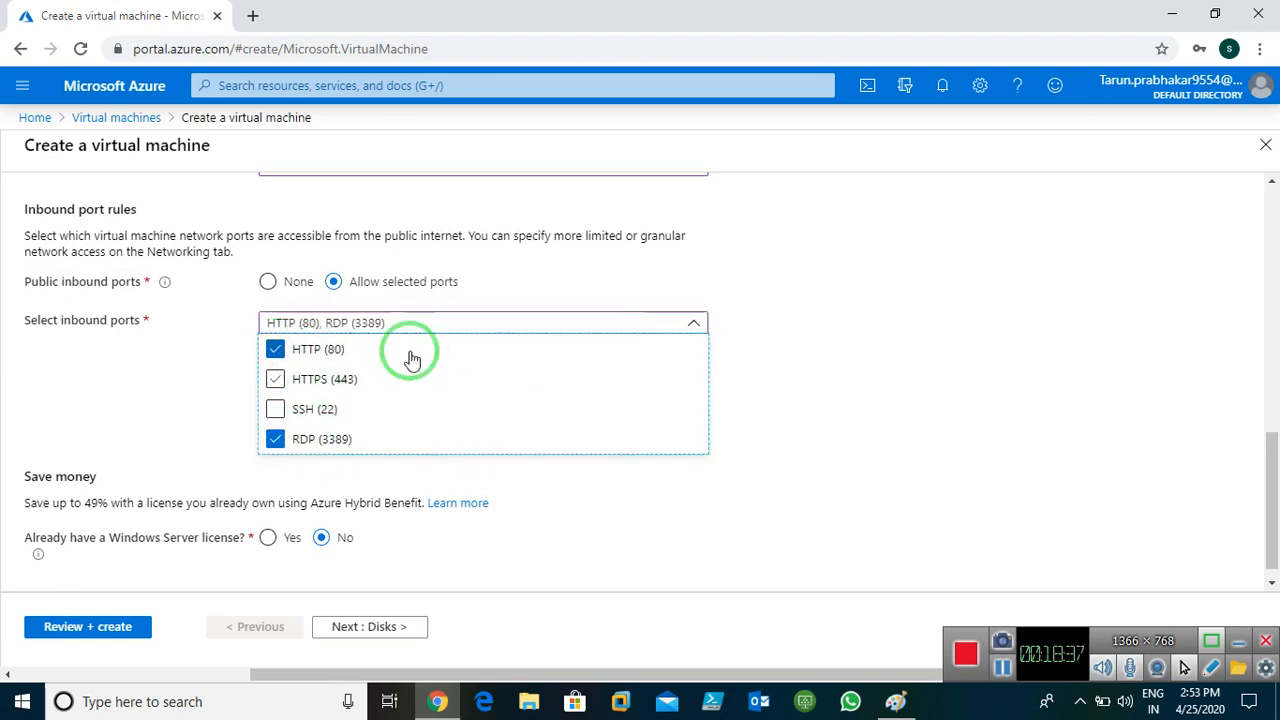
pyautogui.click(870, 380)
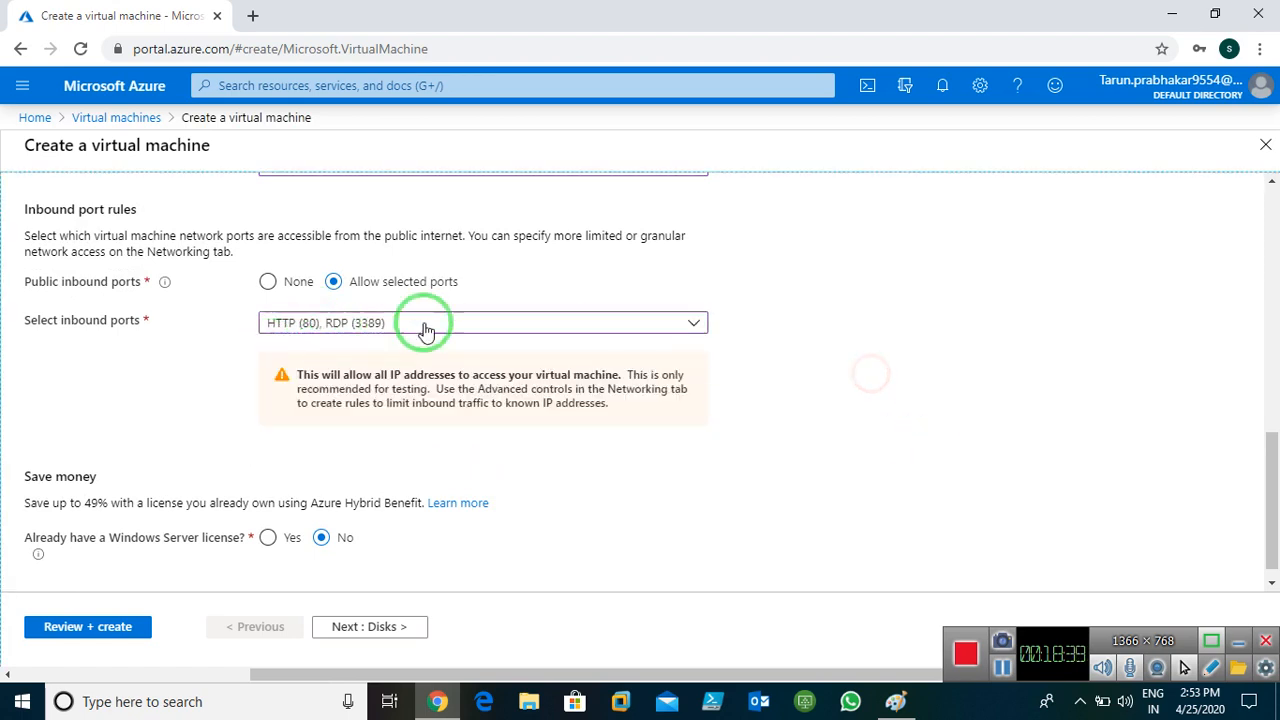
# Advance past Disks to the Networking step with East-Vnet1, checking the network diagram in Paint
pyautogui.click(365, 626)
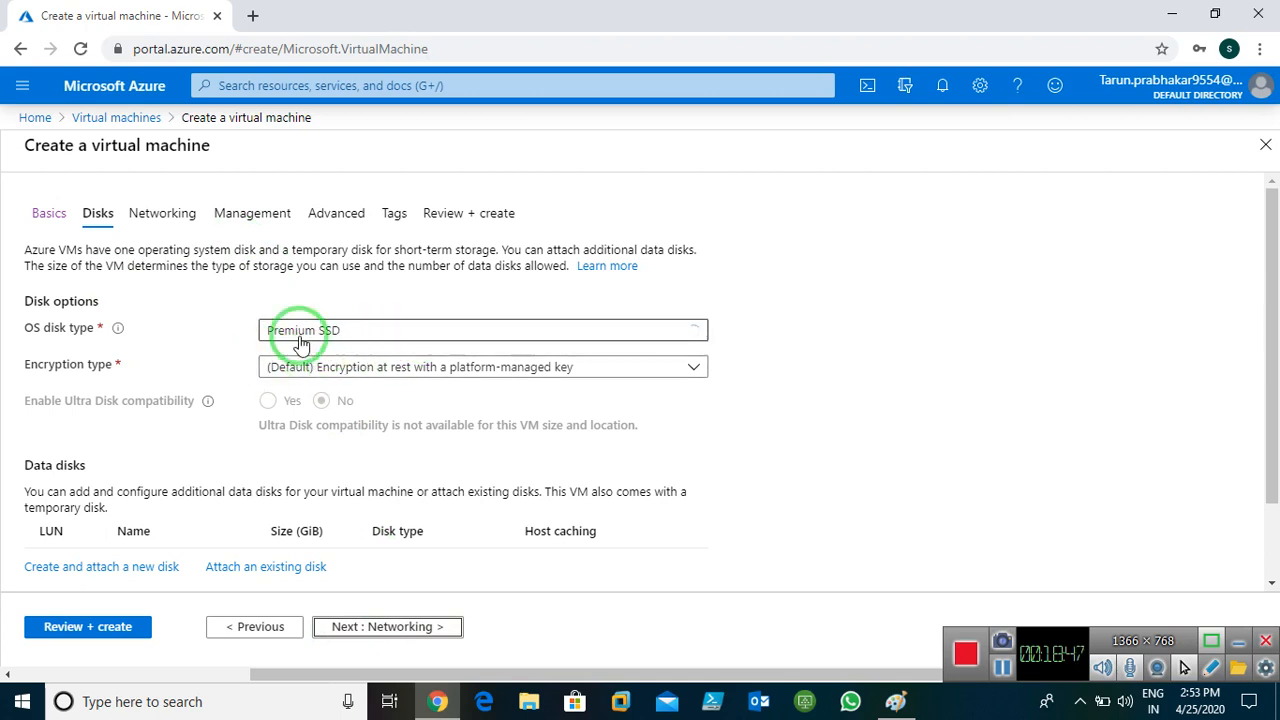
pyautogui.click(383, 634)
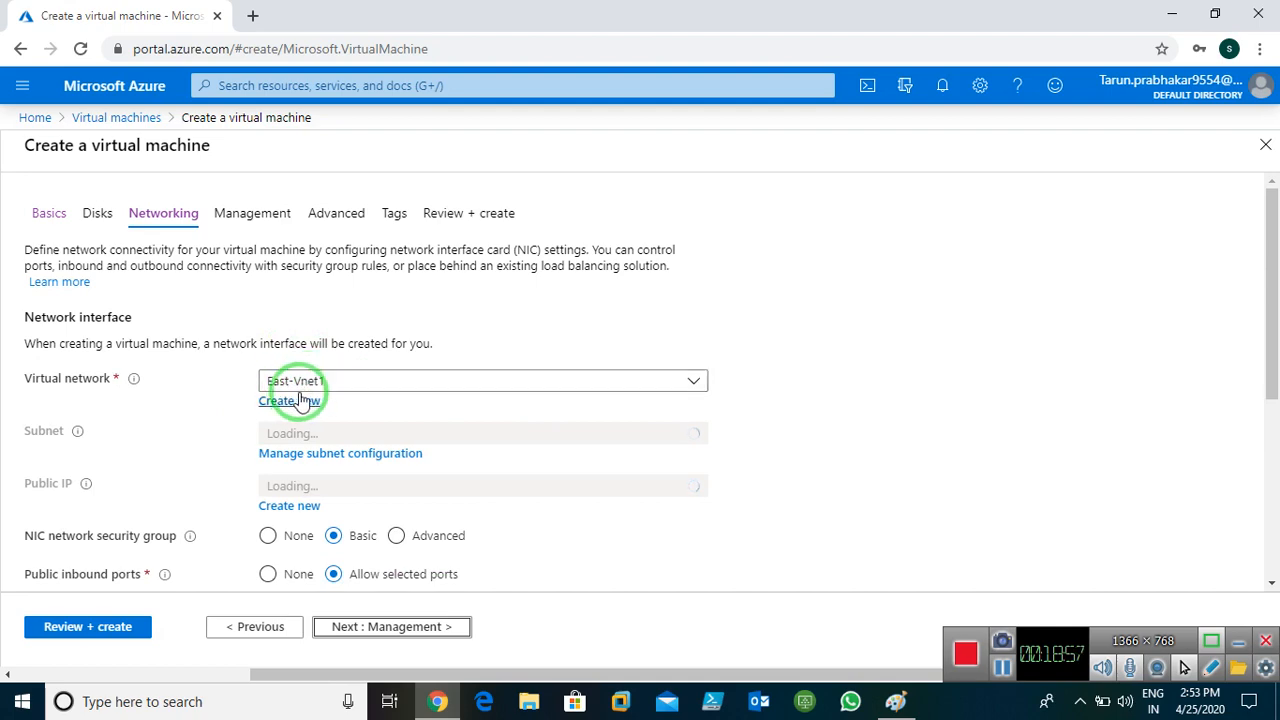
pyautogui.click(895, 701)
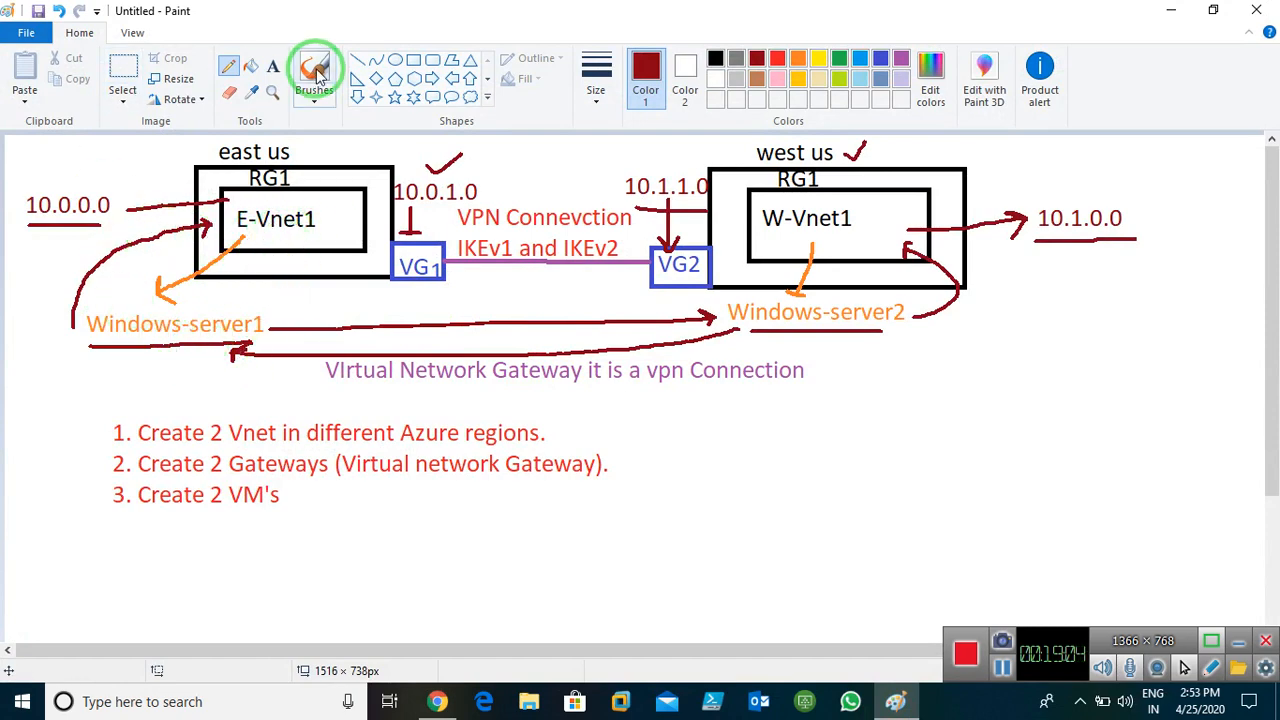
pyautogui.click(1171, 10)
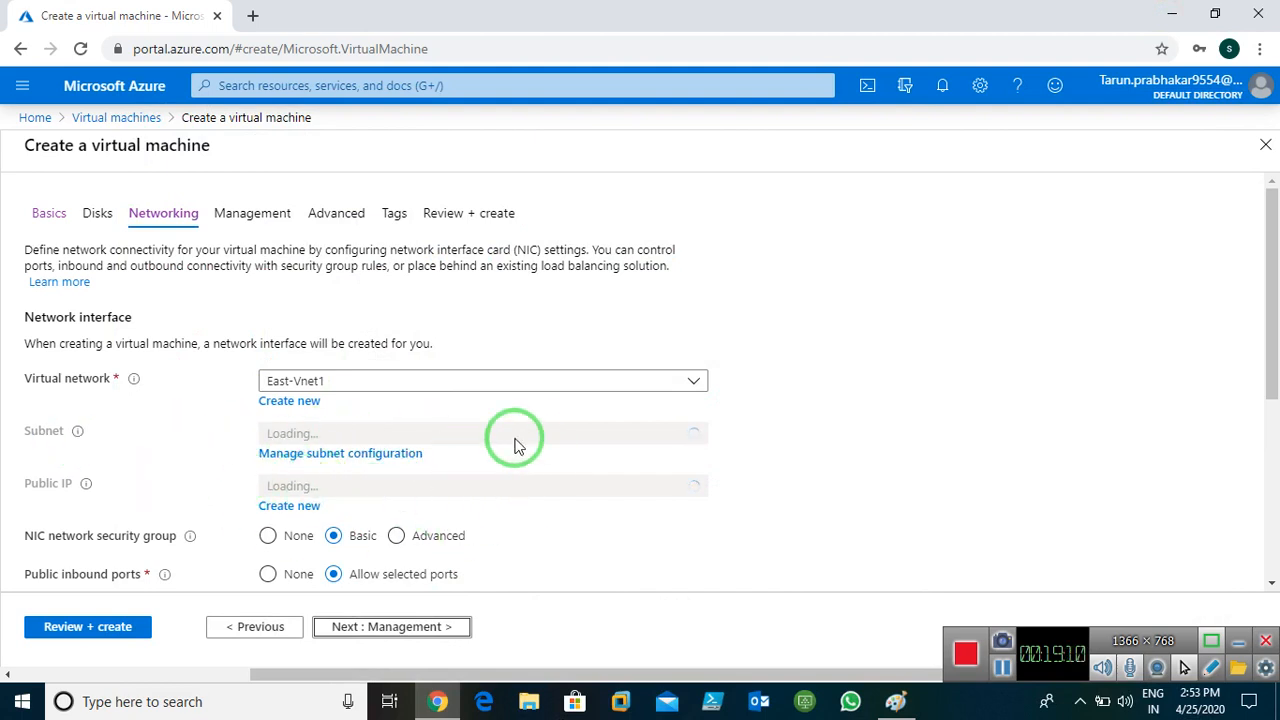
# On the Management step, switch Boot diagnostics to Off and continue to Advanced
pyautogui.scroll(-1, 507, 468)
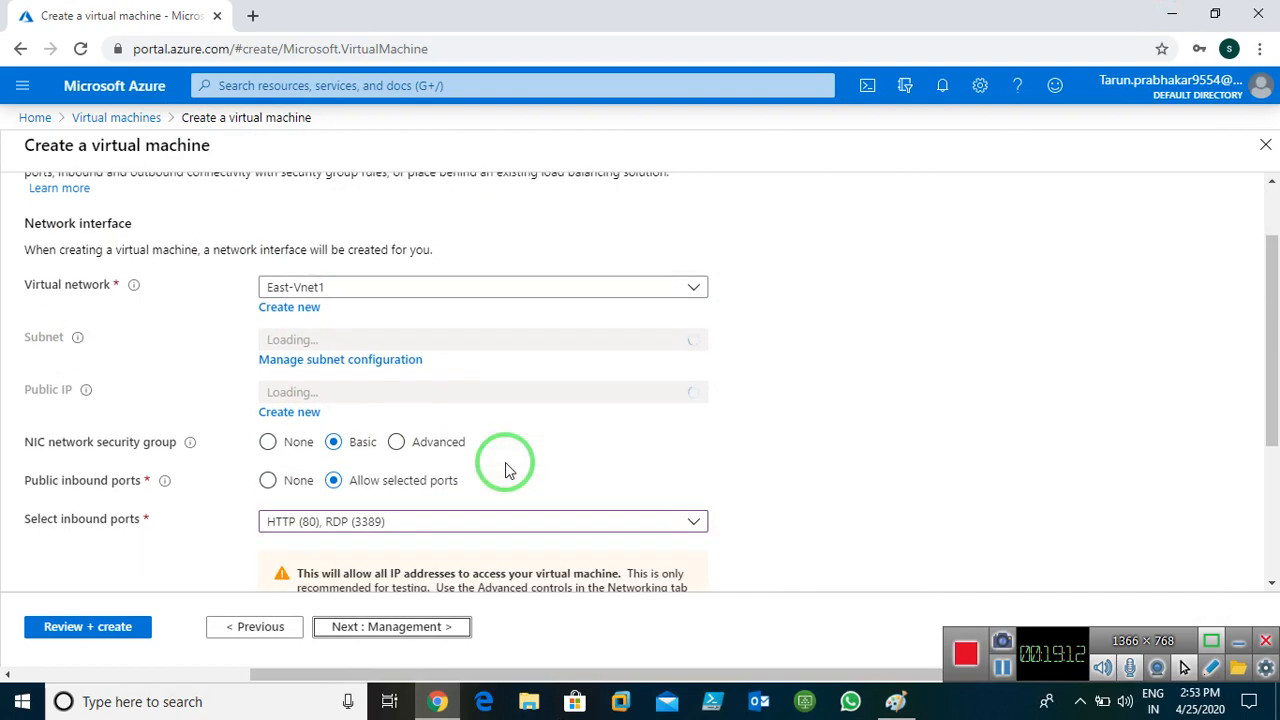
pyautogui.scroll(-1, 505, 465)
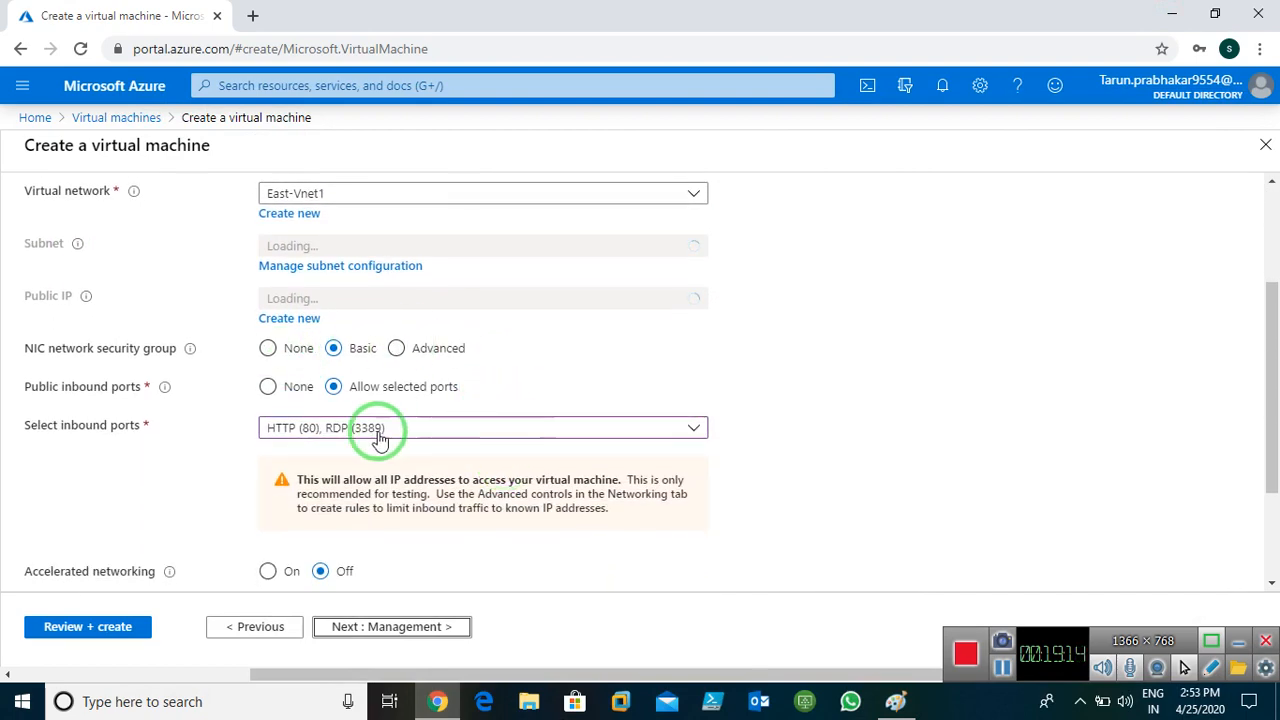
pyautogui.scroll(2, 523, 486)
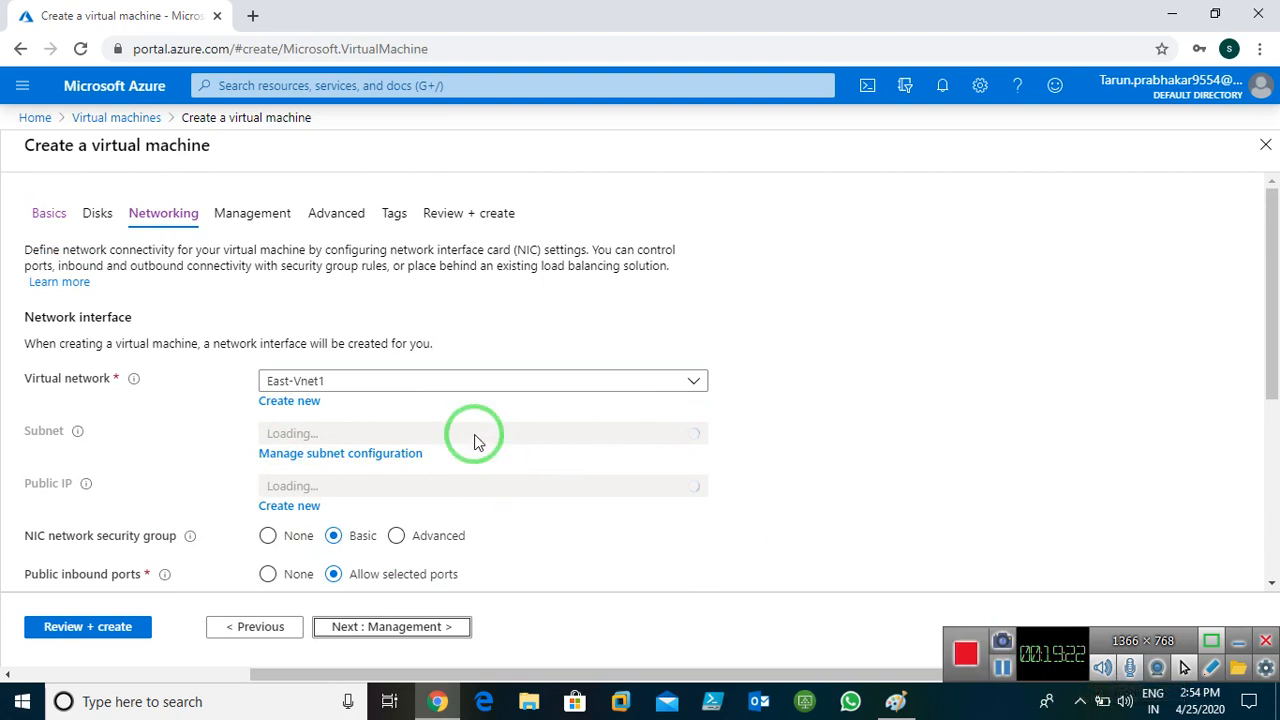
pyautogui.click(370, 627)
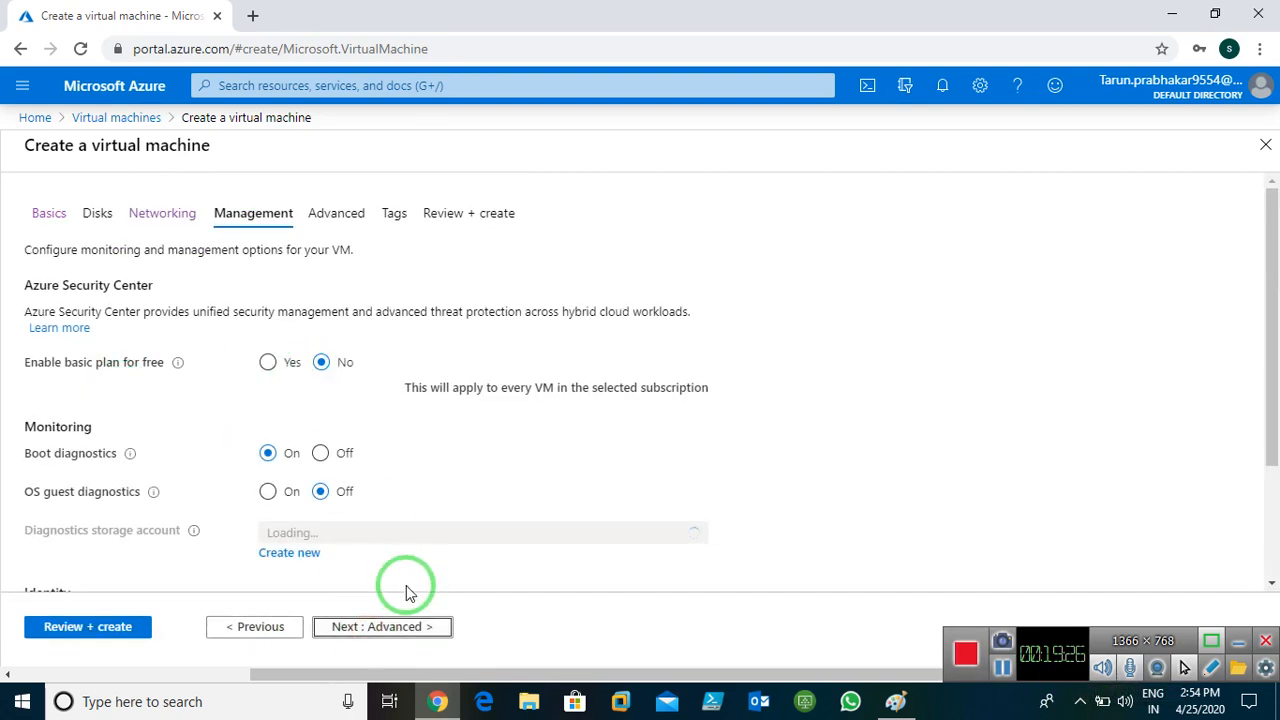
pyautogui.click(253, 627)
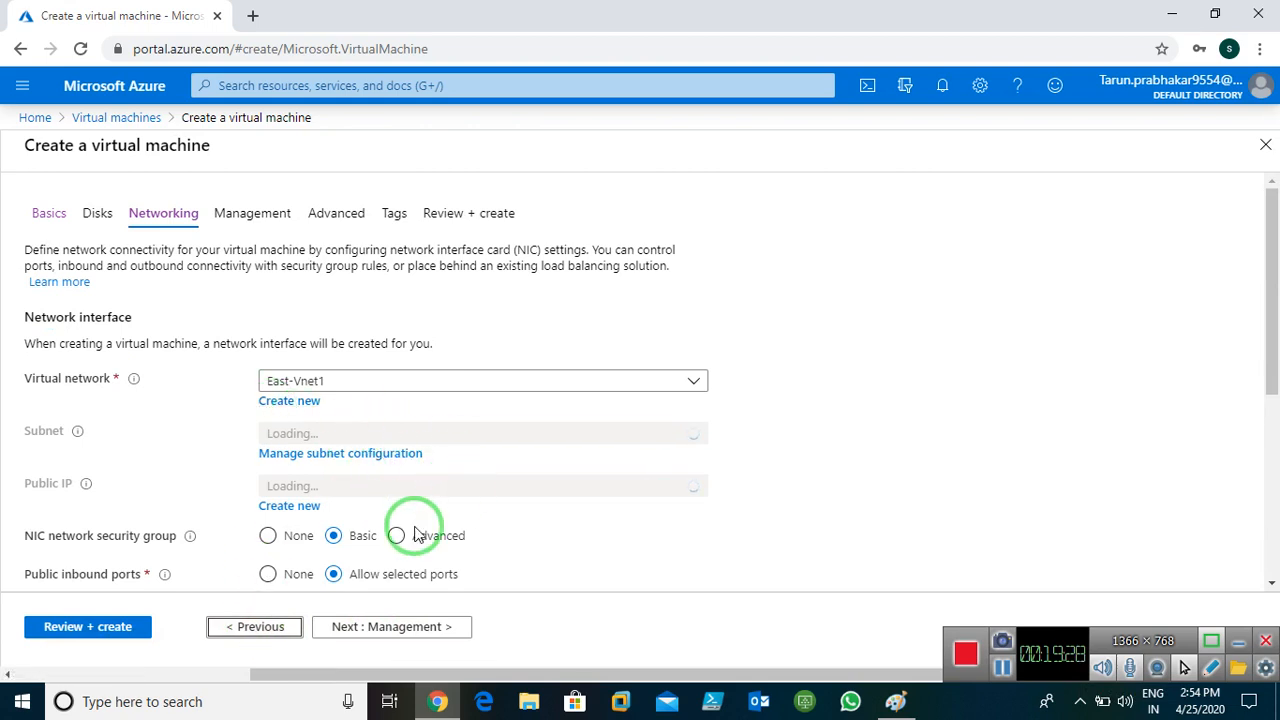
pyautogui.click(382, 630)
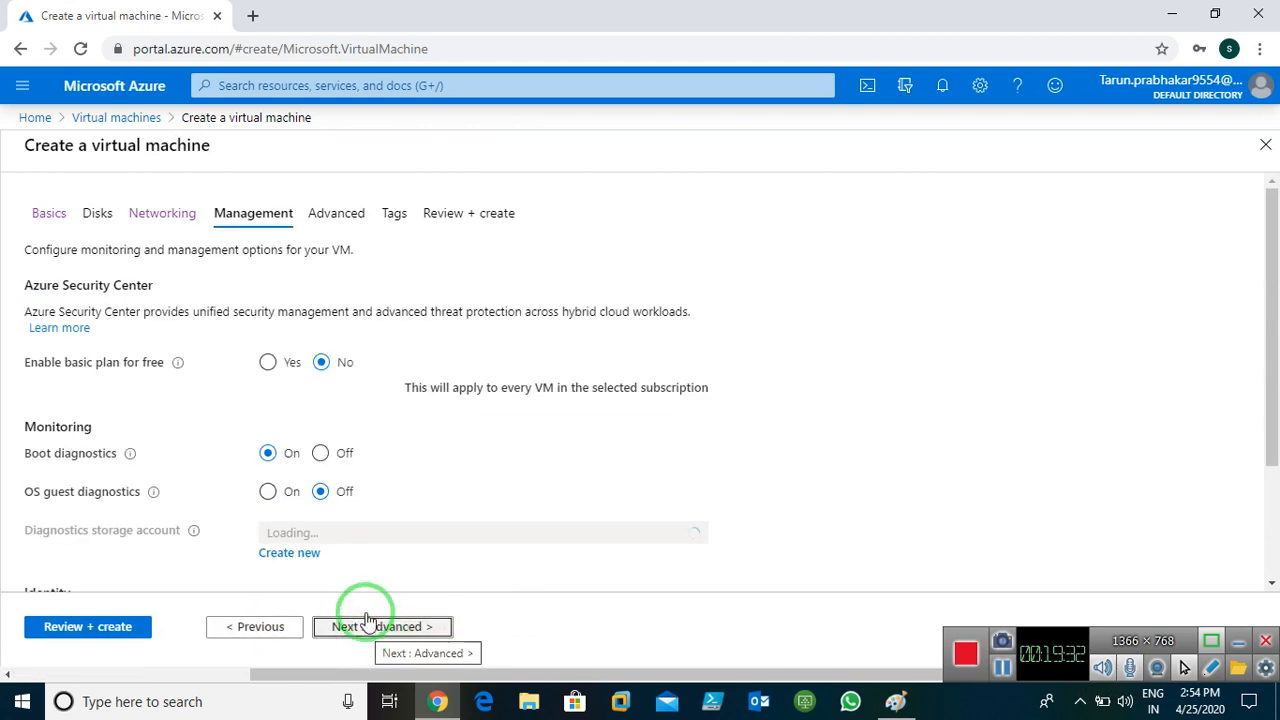
pyautogui.click(322, 455)
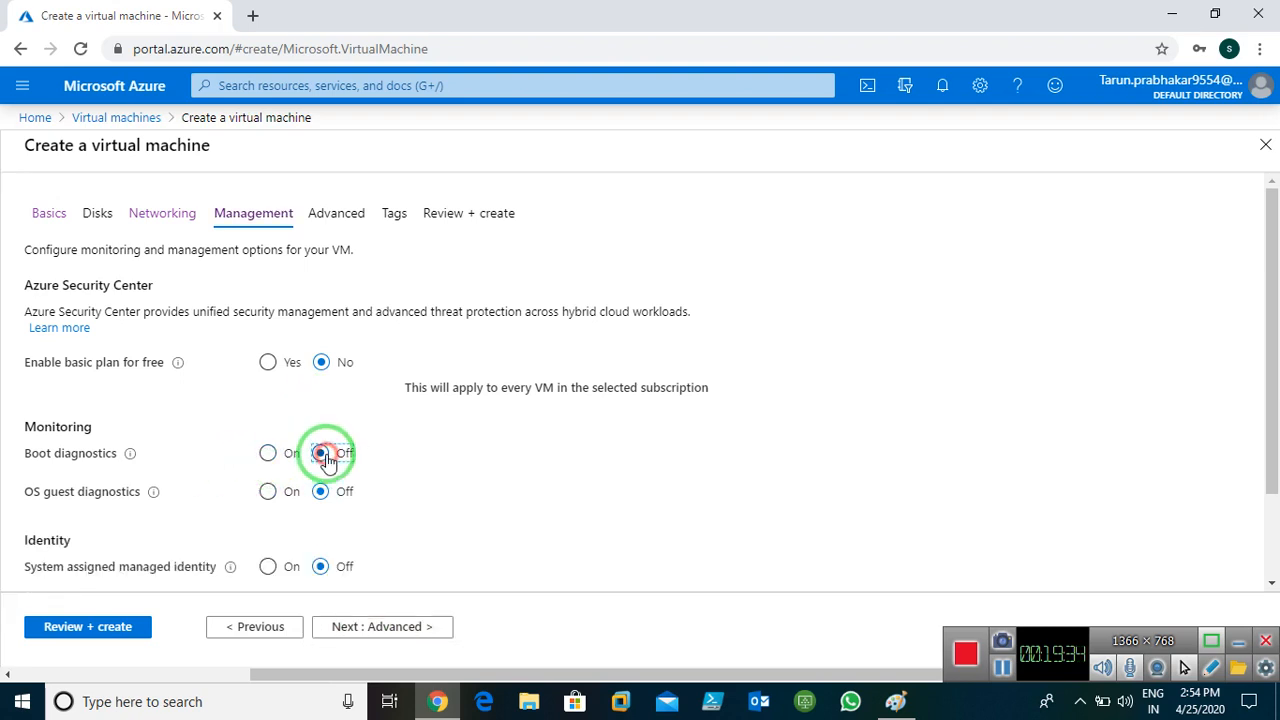
pyautogui.click(386, 625)
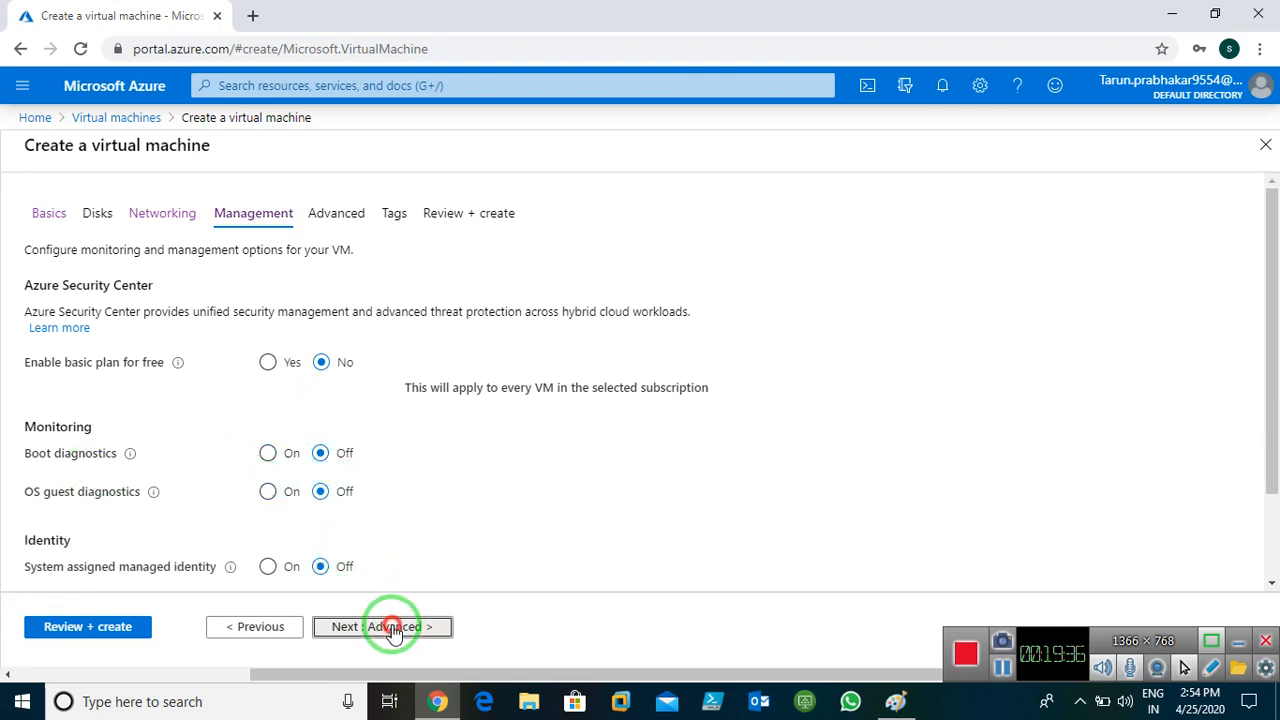
# Add the tag Name = Windows and proceed to Review + create
pyautogui.click(392, 628)
pyautogui.click(206, 357)
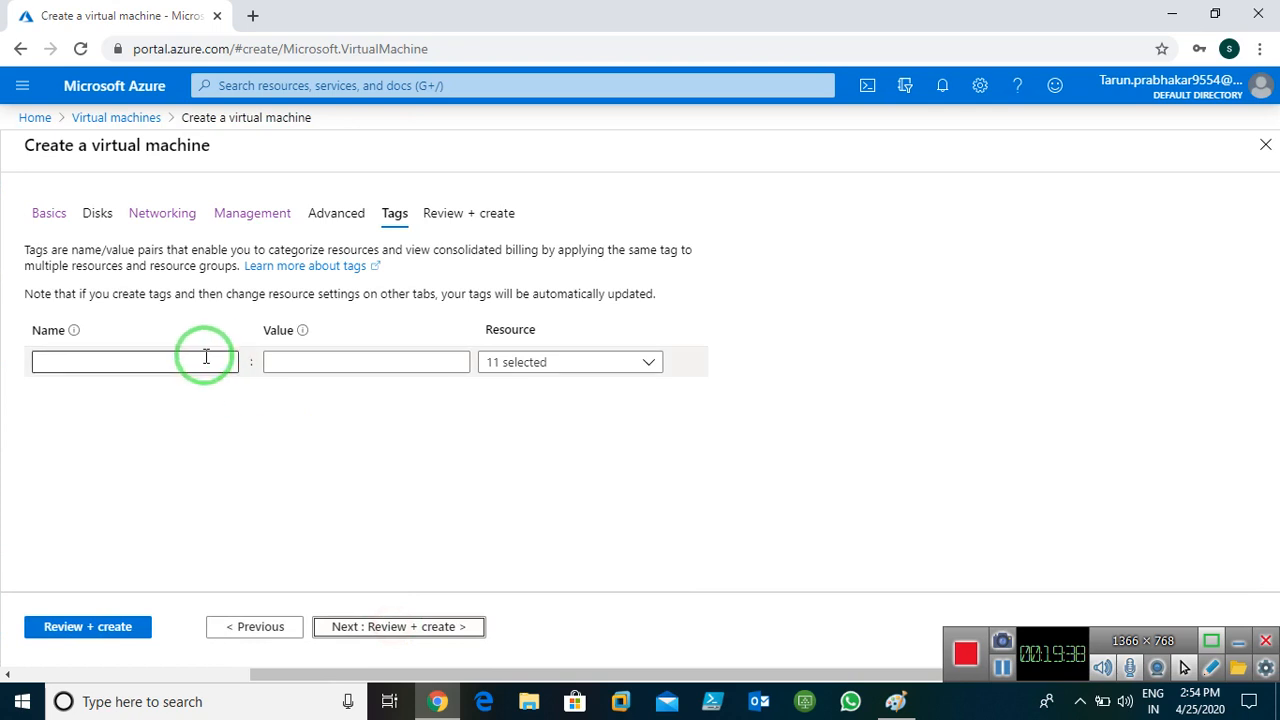
pyautogui.write('Name')
pyautogui.press('Tab')
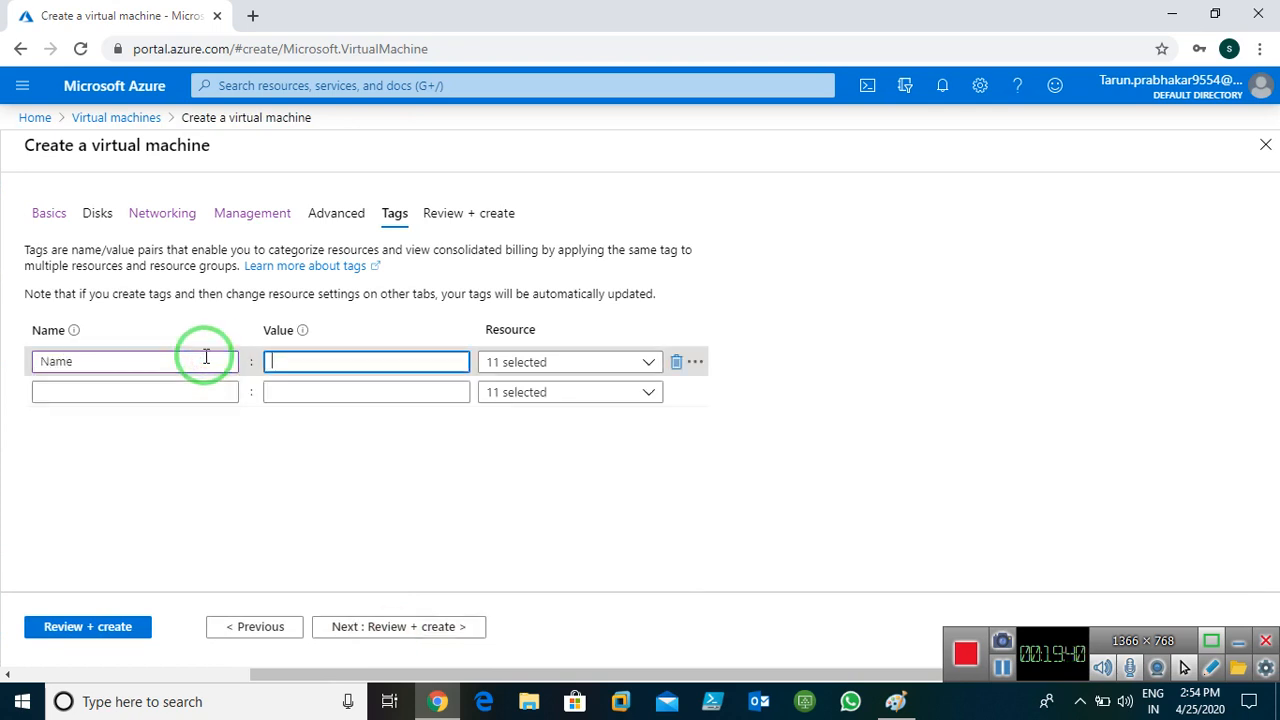
pyautogui.write('Windows')
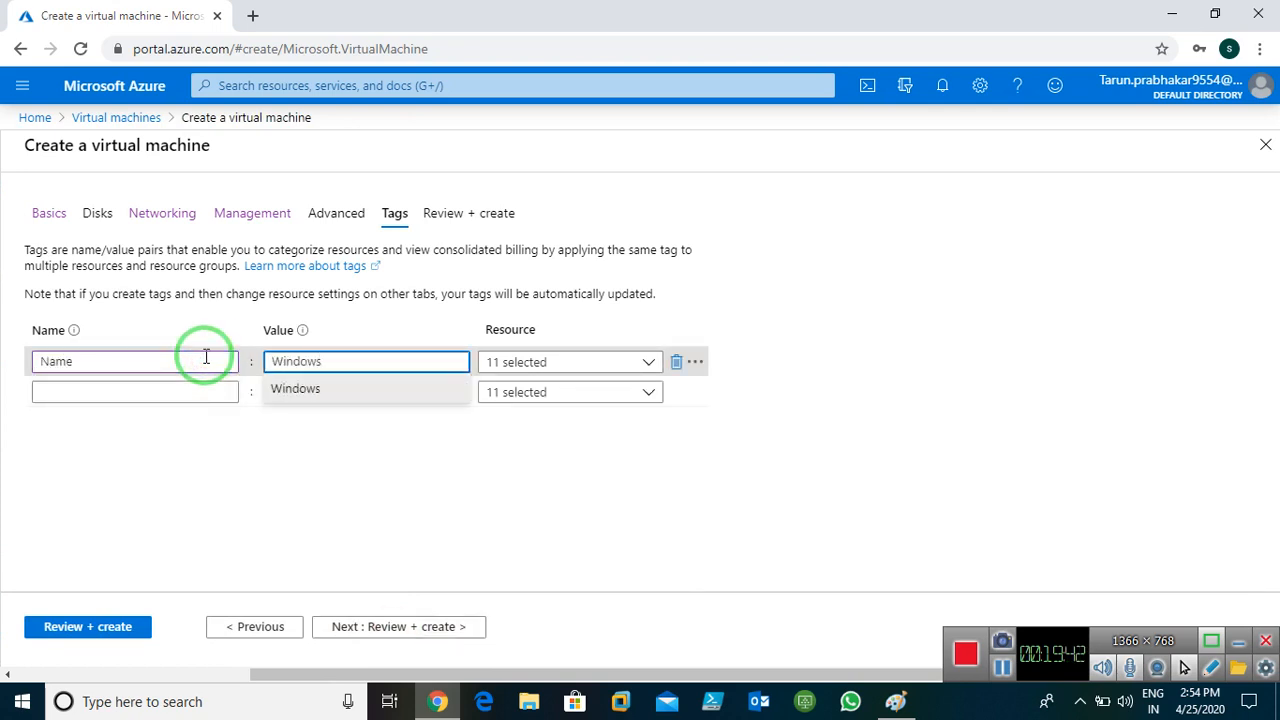
pyautogui.click(388, 627)
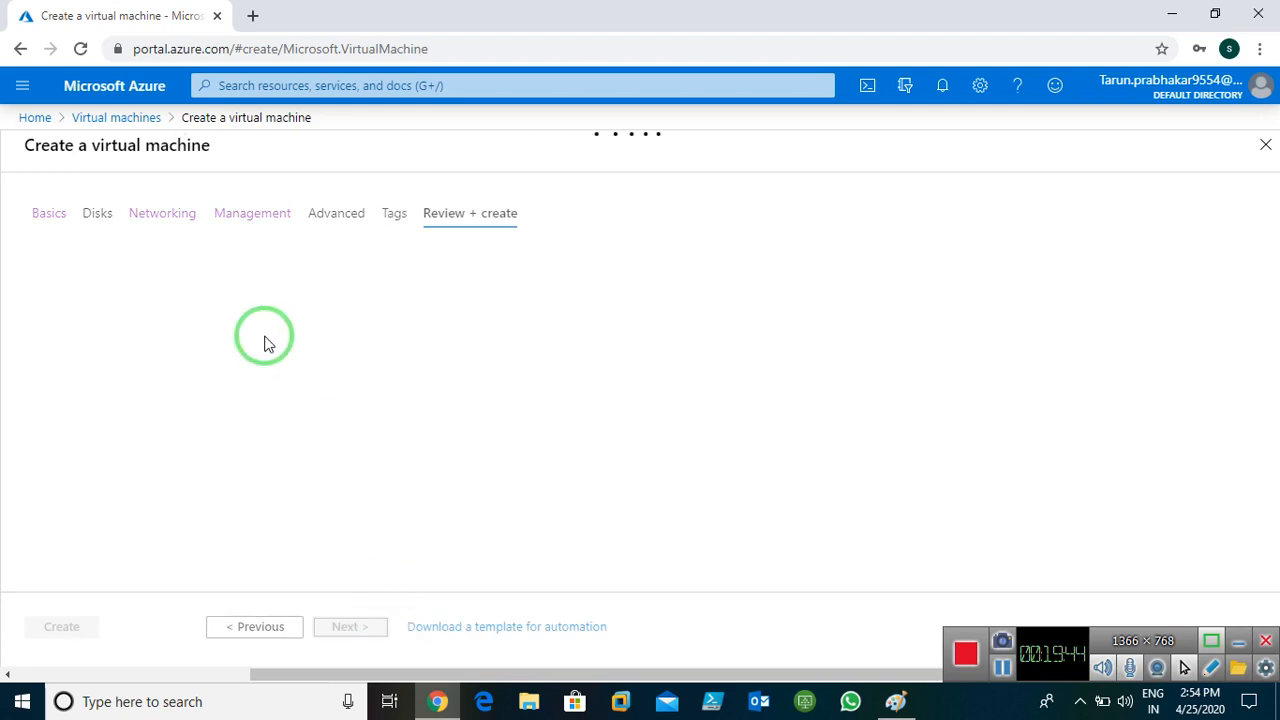
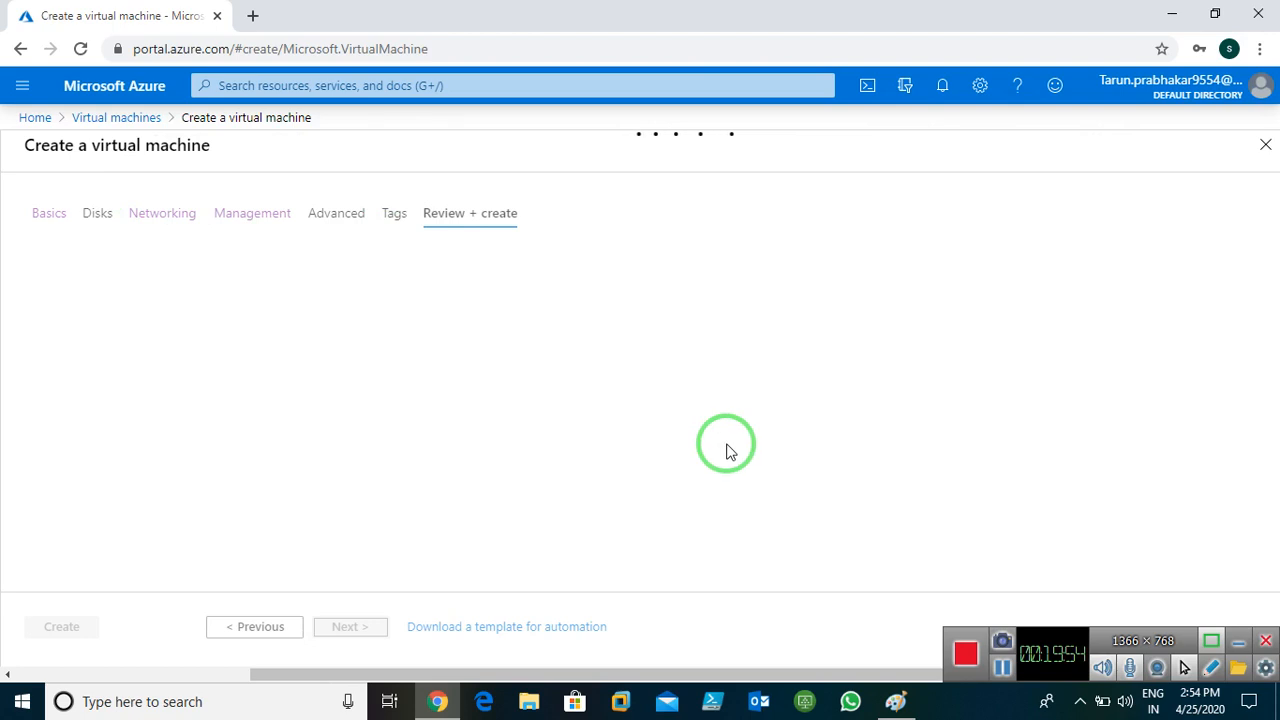
# Turn Boot diagnostics off on the Management step and continue to Advanced
pyautogui.click(1002, 667)
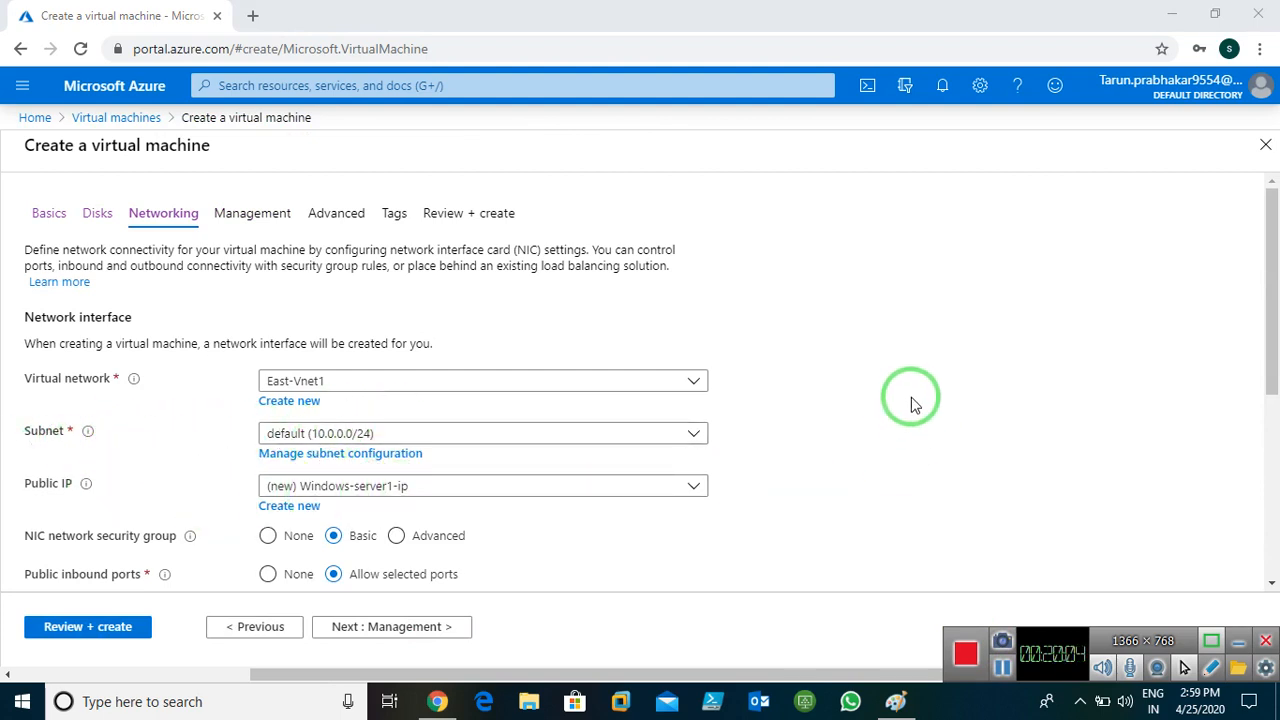
pyautogui.scroll(-1, 833, 423)
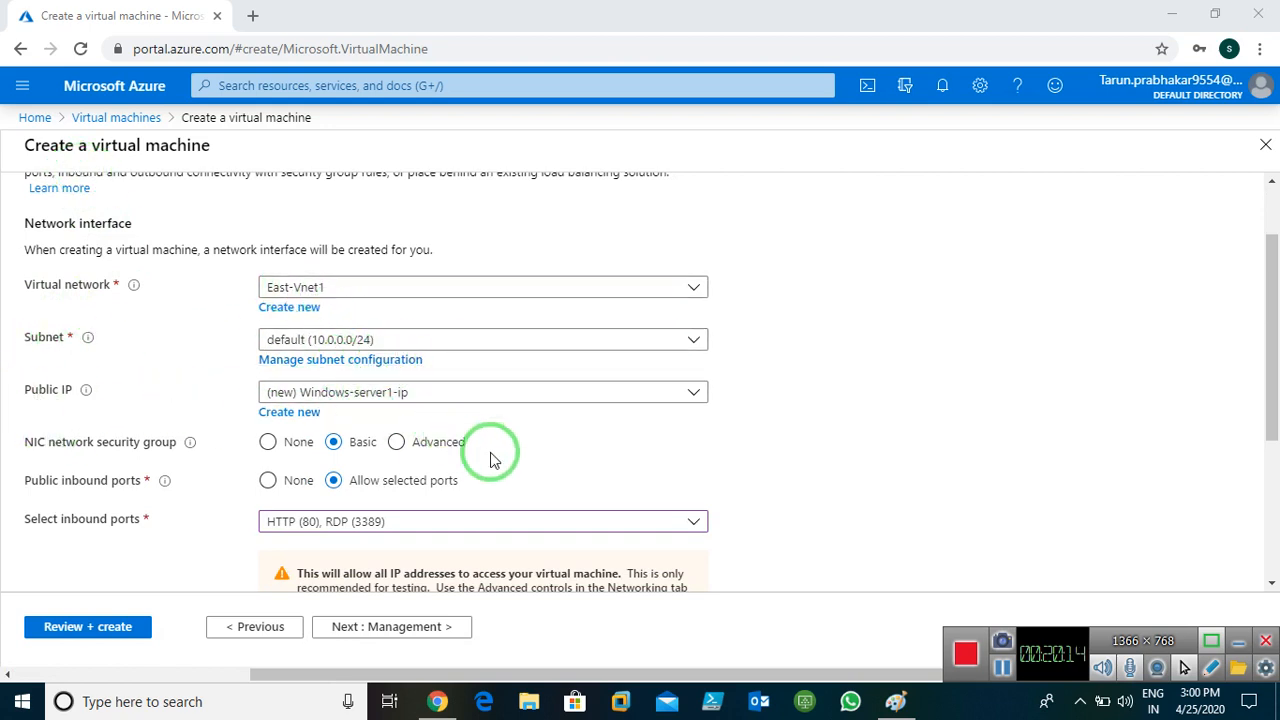
pyautogui.scroll(-2, 518, 461)
pyautogui.scroll(-1, 518, 461)
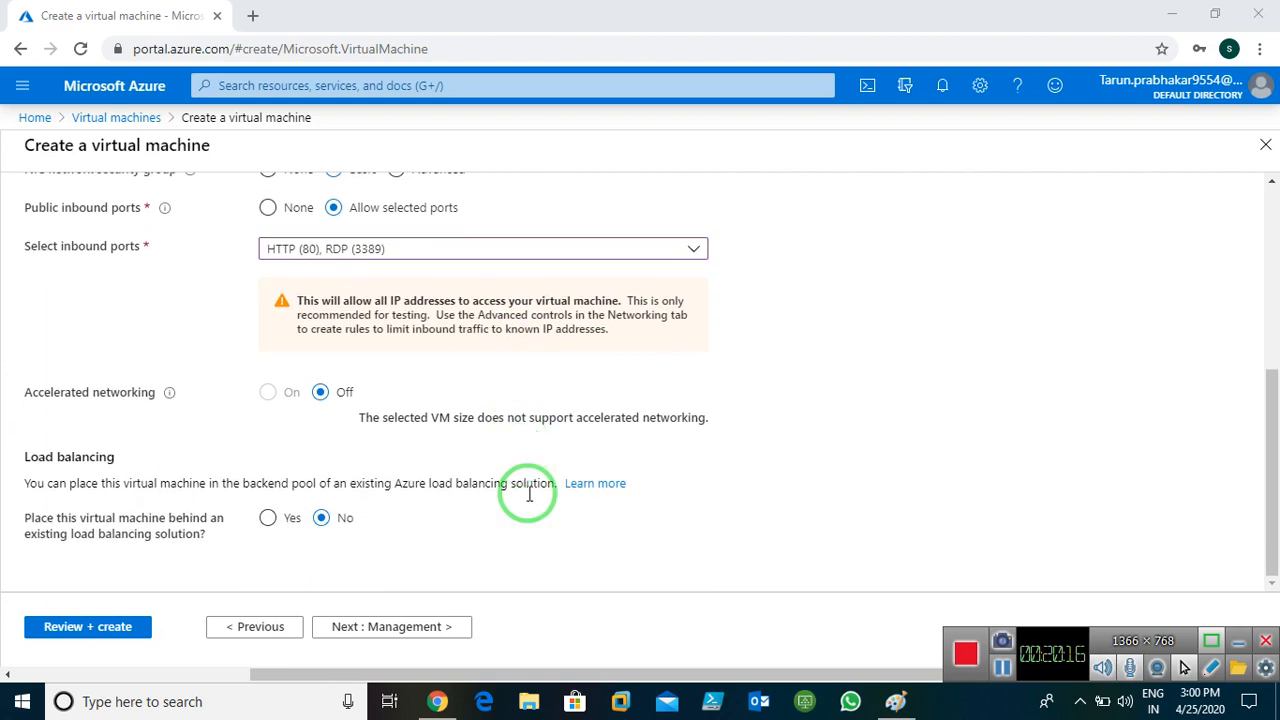
pyautogui.click(340, 628)
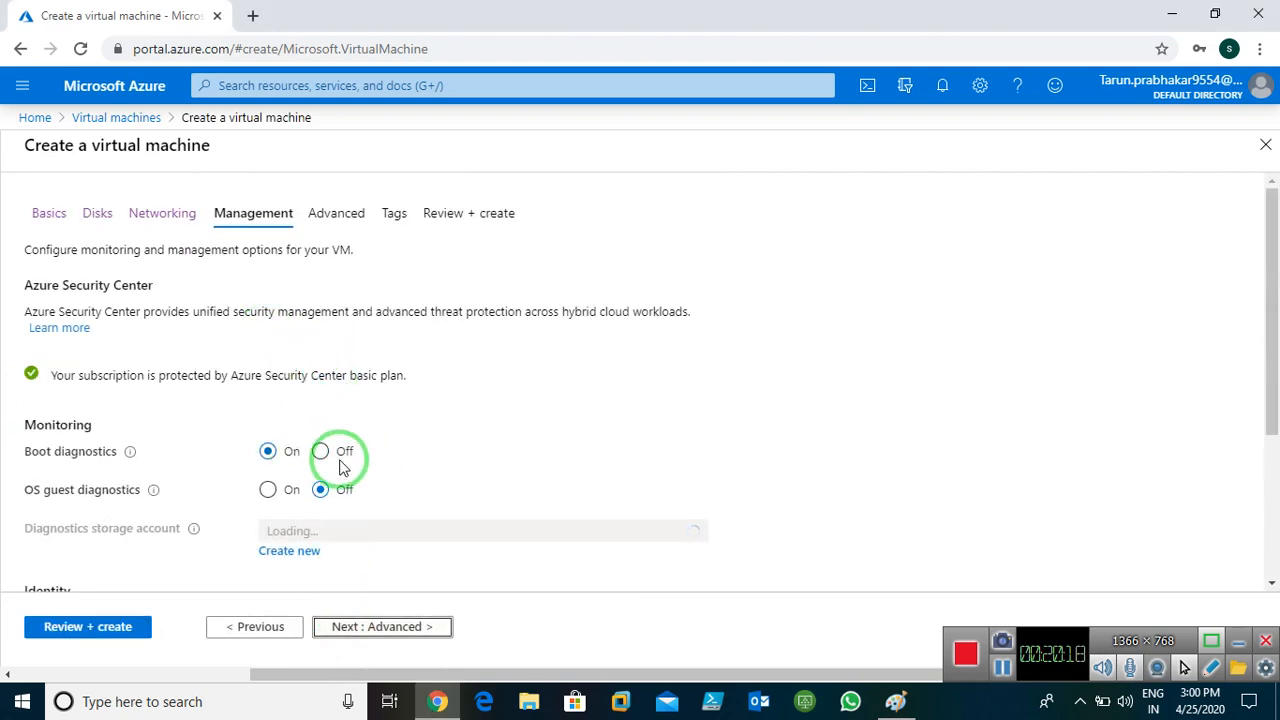
pyautogui.click(318, 451)
pyautogui.click(383, 630)
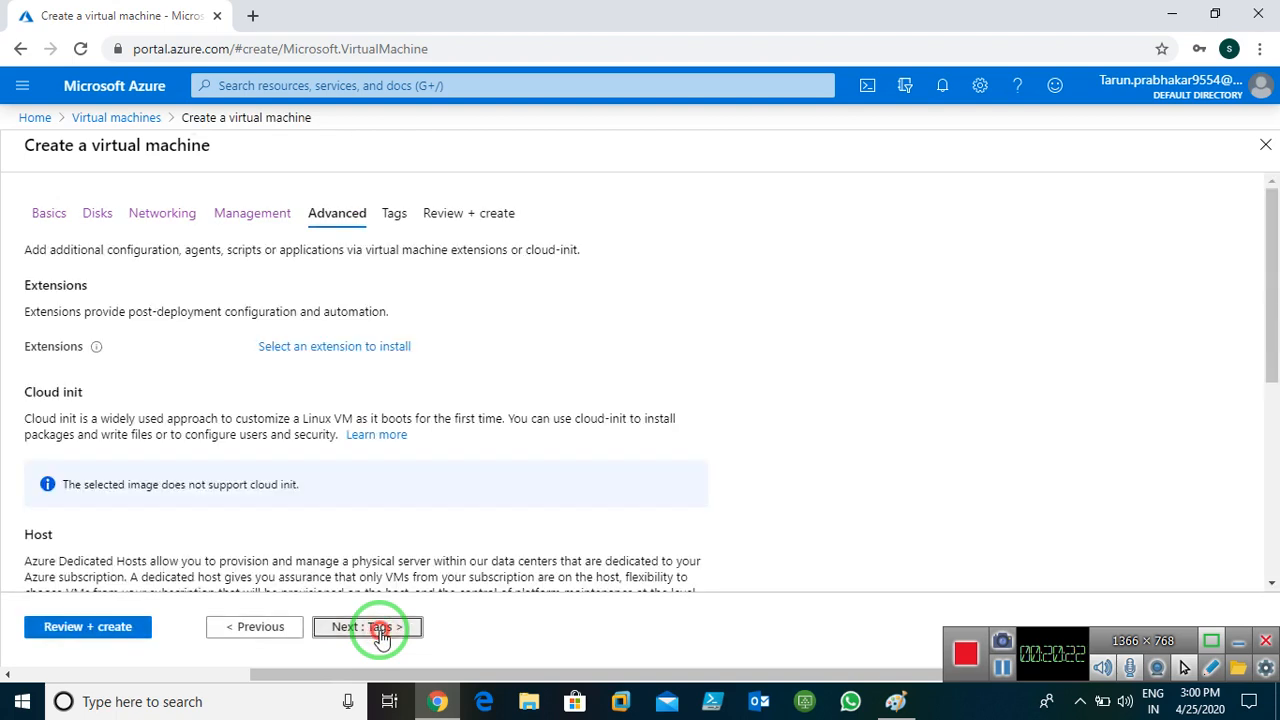
# Tag the VM Name = Windows, pass validation and create it
pyautogui.click(380, 630)
pyautogui.click(138, 361)
pyautogui.write('Na')
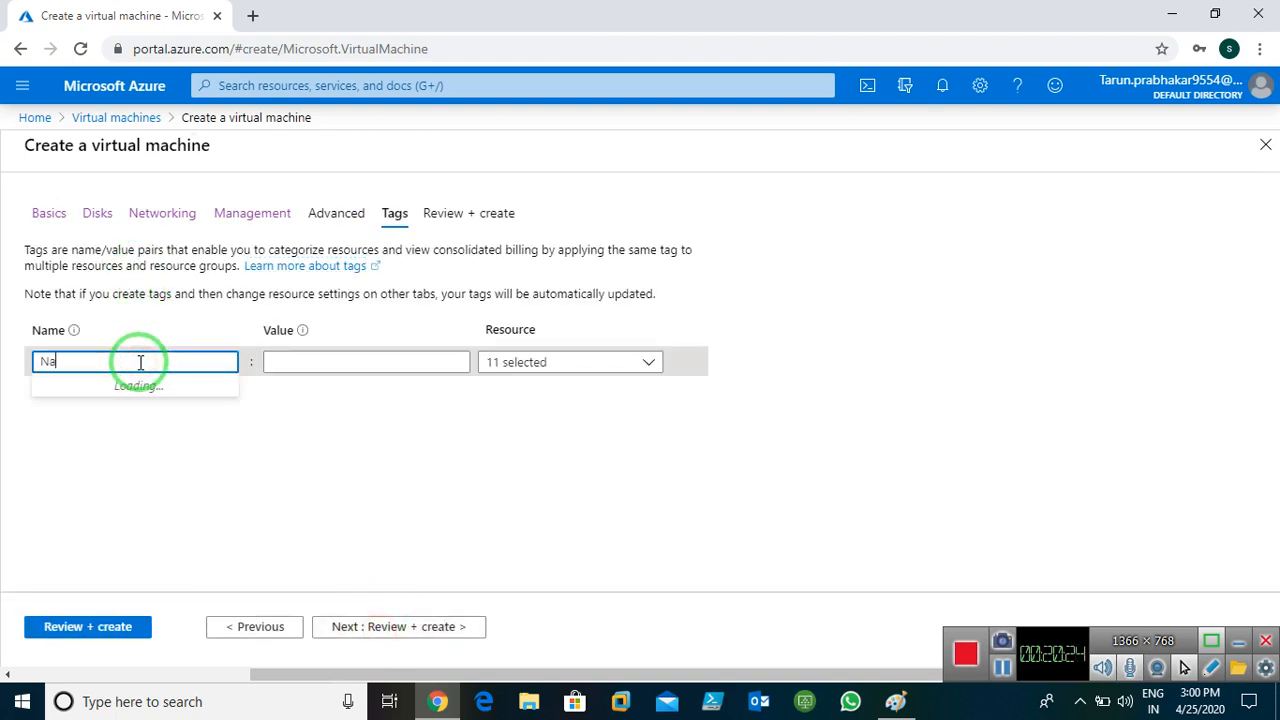
pyautogui.write('me')
pyautogui.press('Tab')
pyautogui.write('Wi')
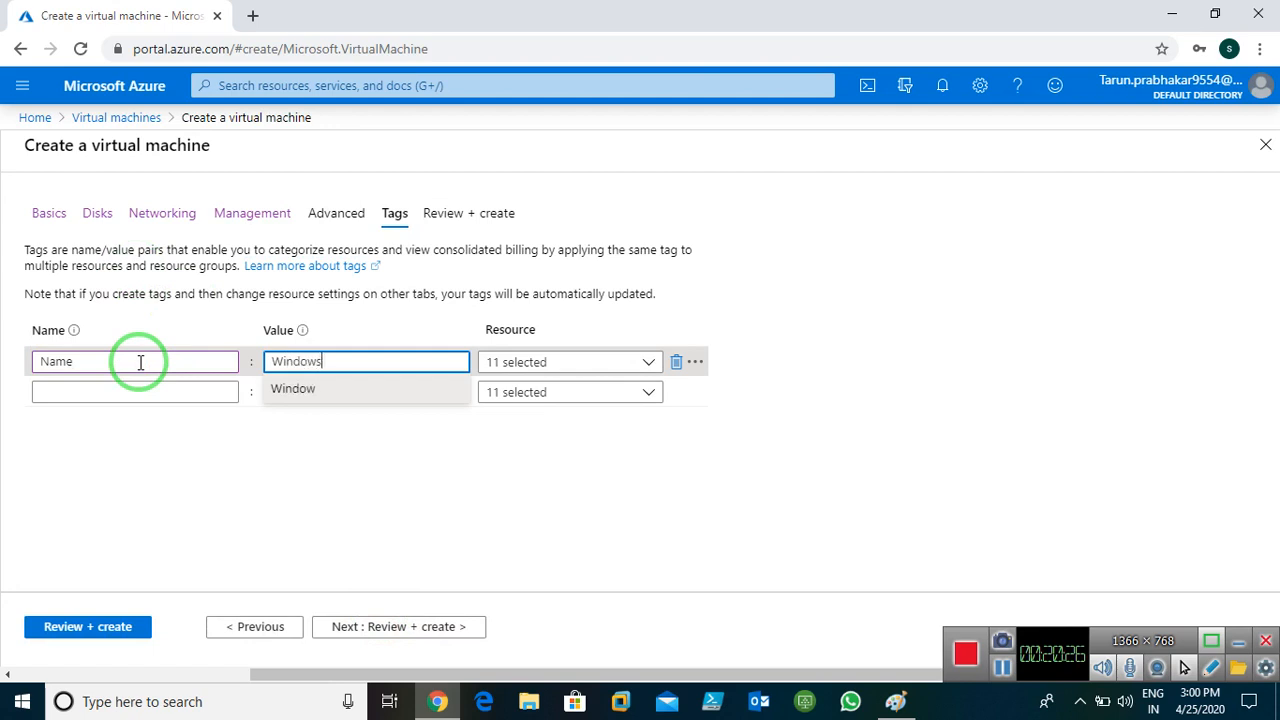
pyautogui.click(415, 628)
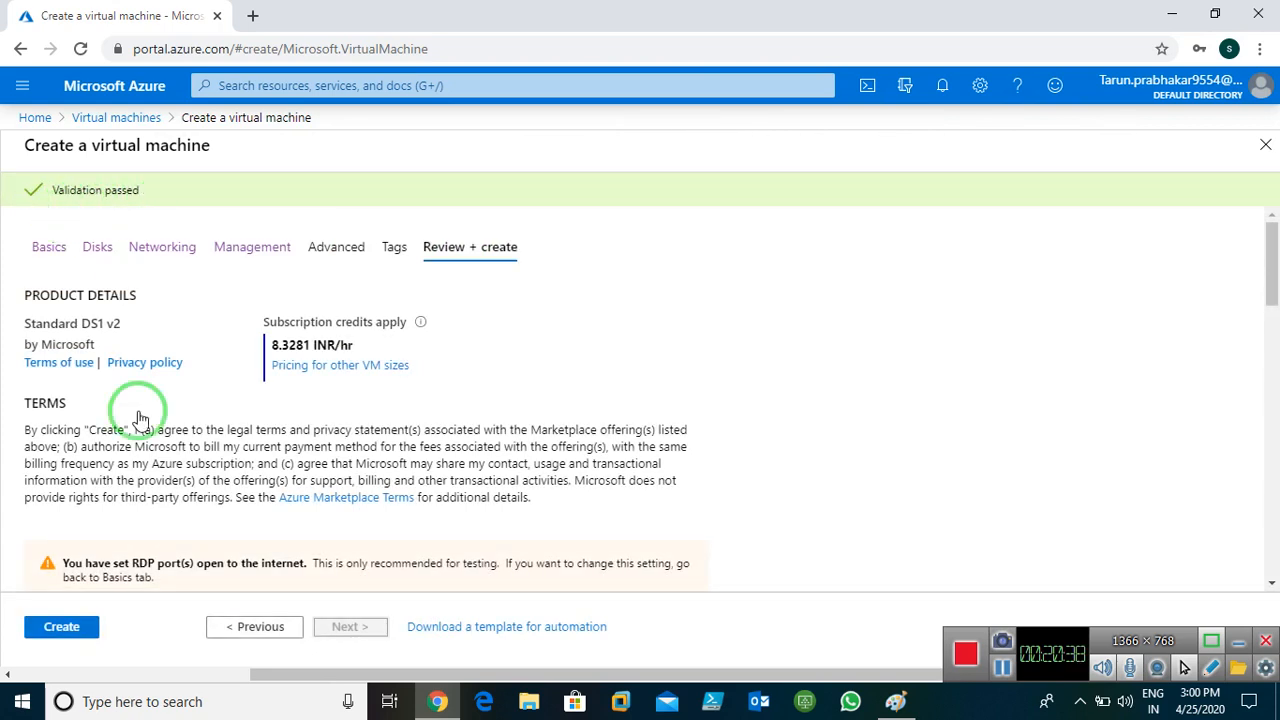
pyautogui.click(60, 625)
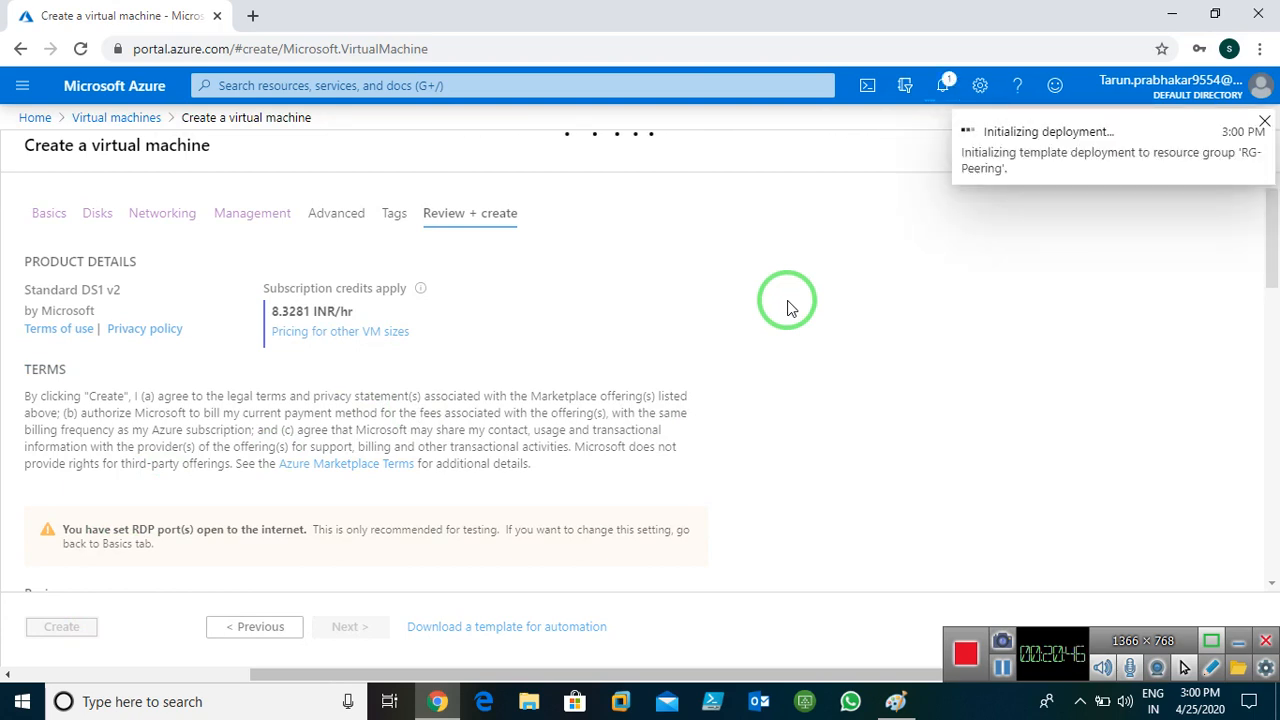
# Glance at the Paint network diagram, then return to the completed deployment overview
pyautogui.click(893, 699)
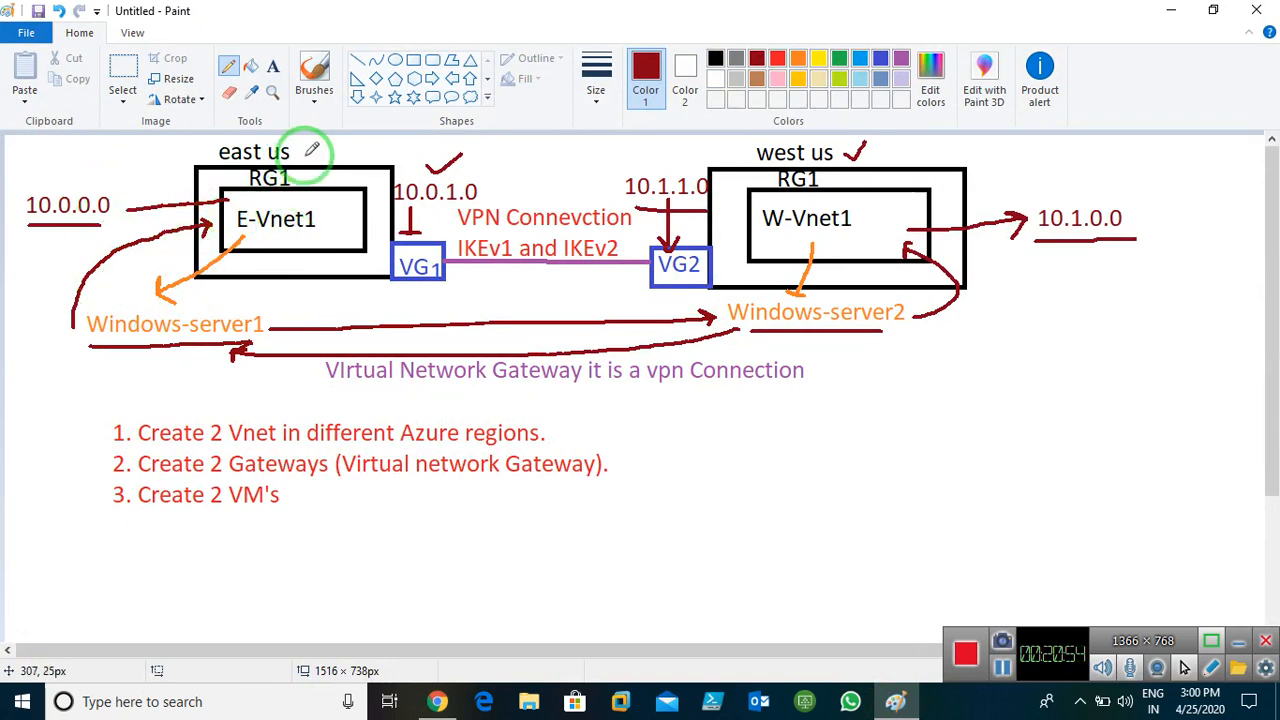
pyautogui.click(1160, 10)
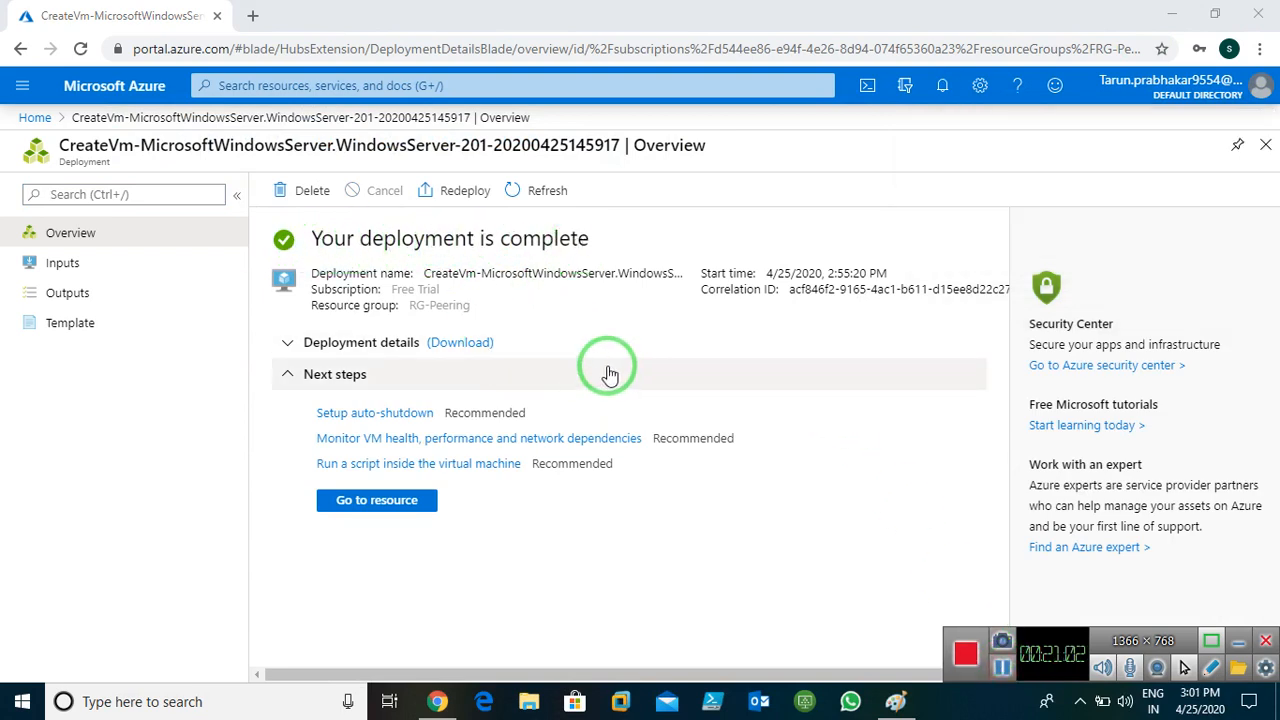
# Refresh the Virtual machines list to see Windows-server1 running, then start adding another VM
pyautogui.click(38, 120)
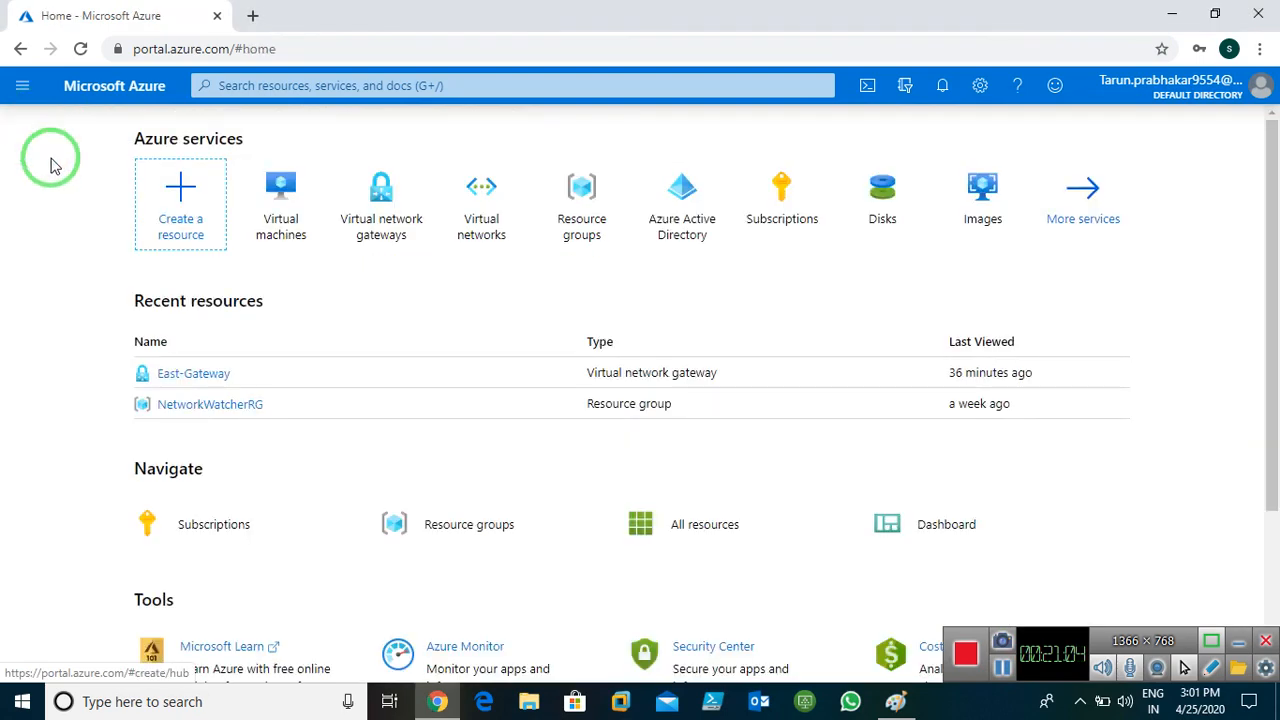
pyautogui.click(281, 205)
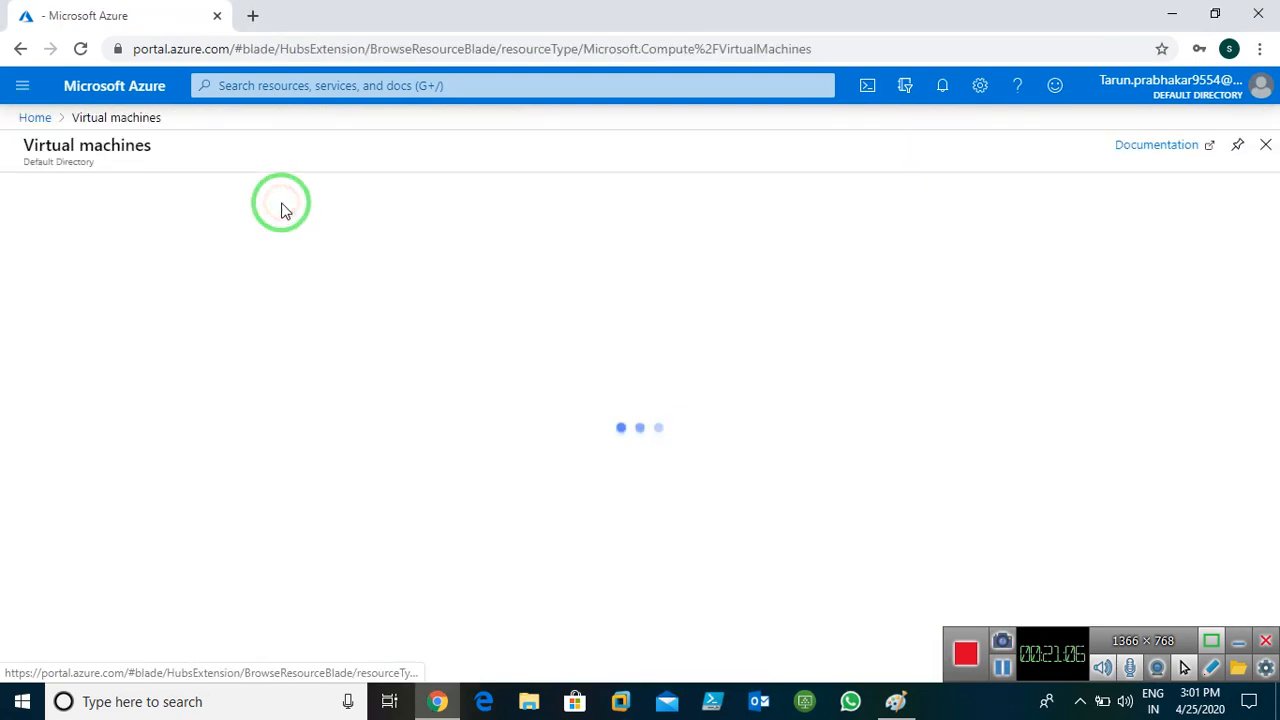
pyautogui.click(328, 190)
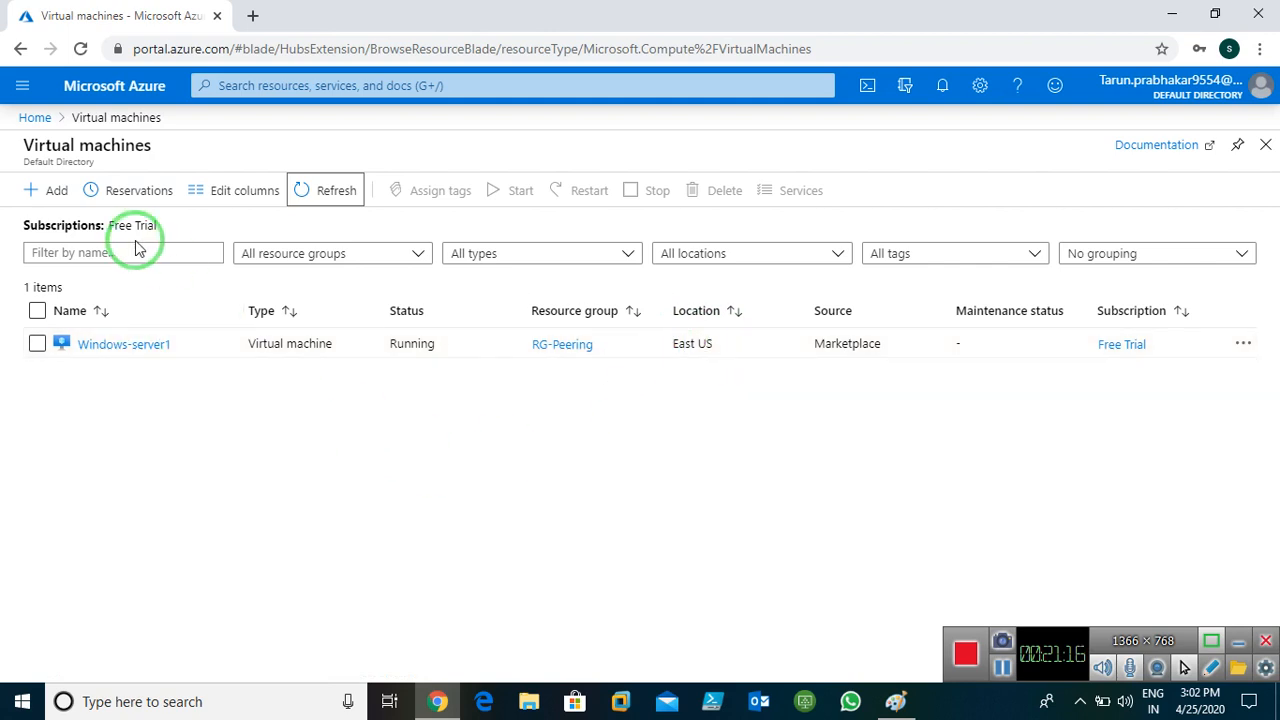
pyautogui.click(46, 195)
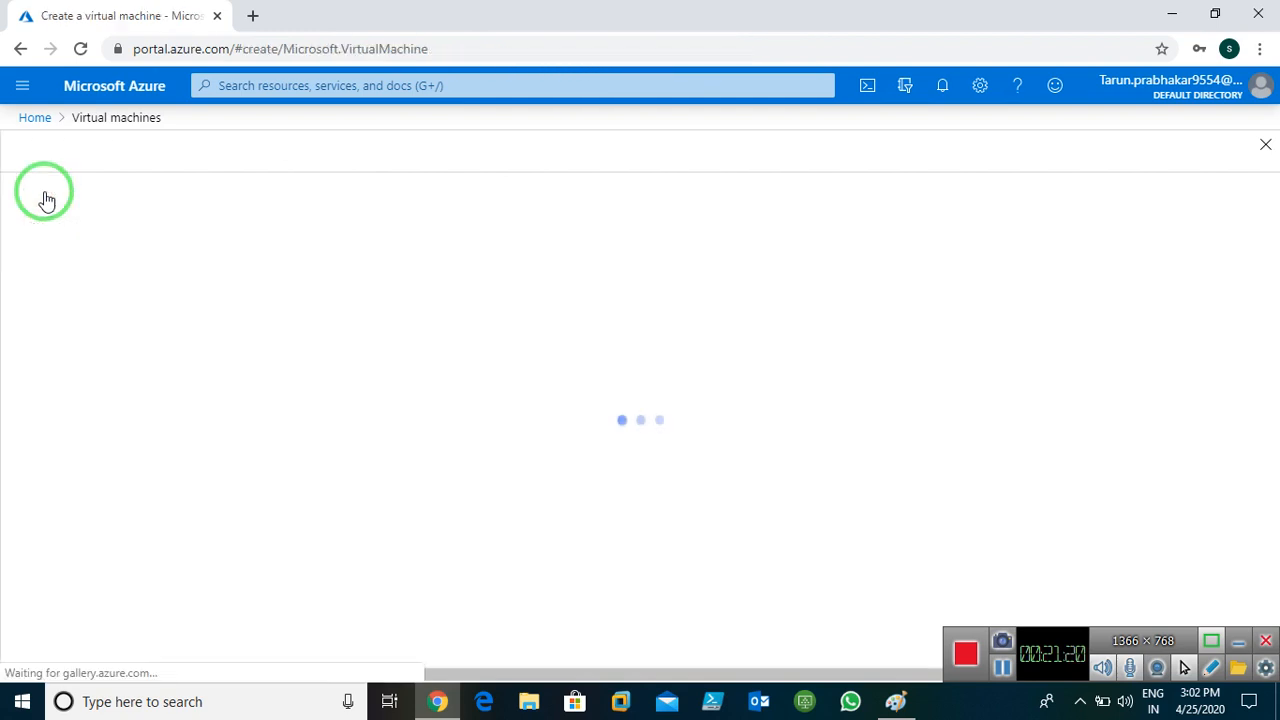
# Place the new VM in RG-Peering, West US, with the Windows Server 2016 Datacenter image
pyautogui.click(657, 437)
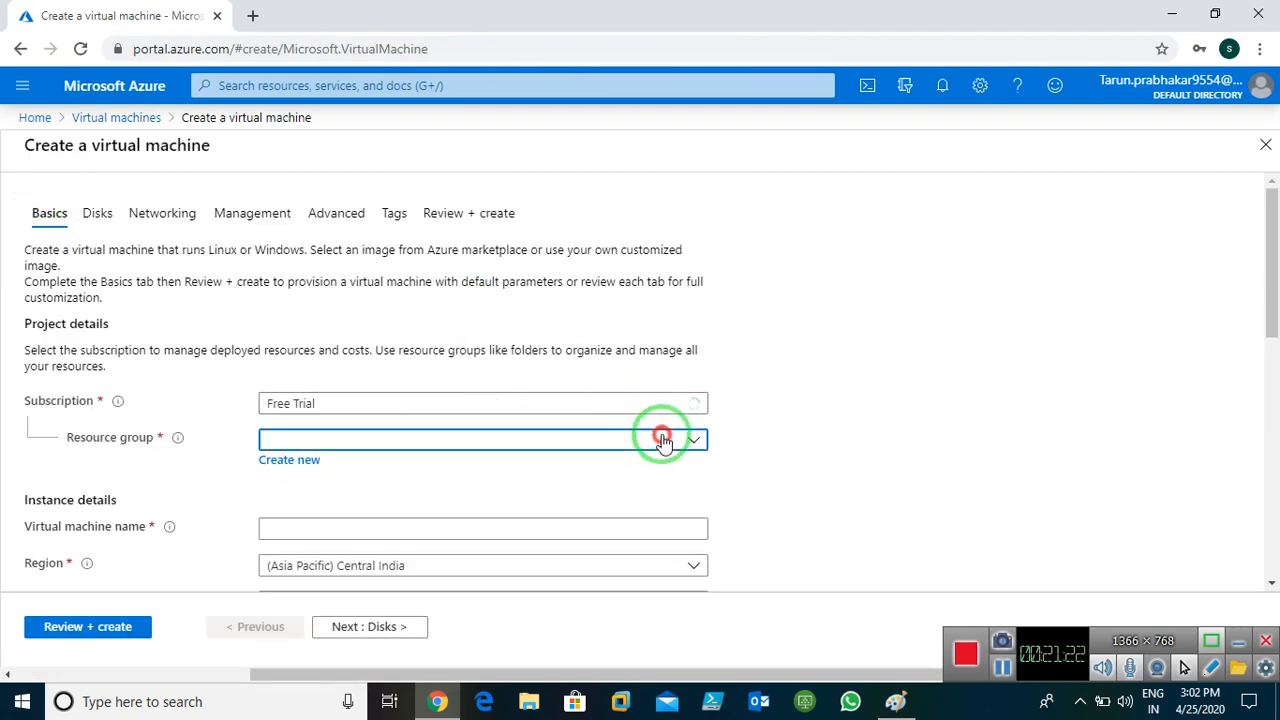
pyautogui.click(330, 555)
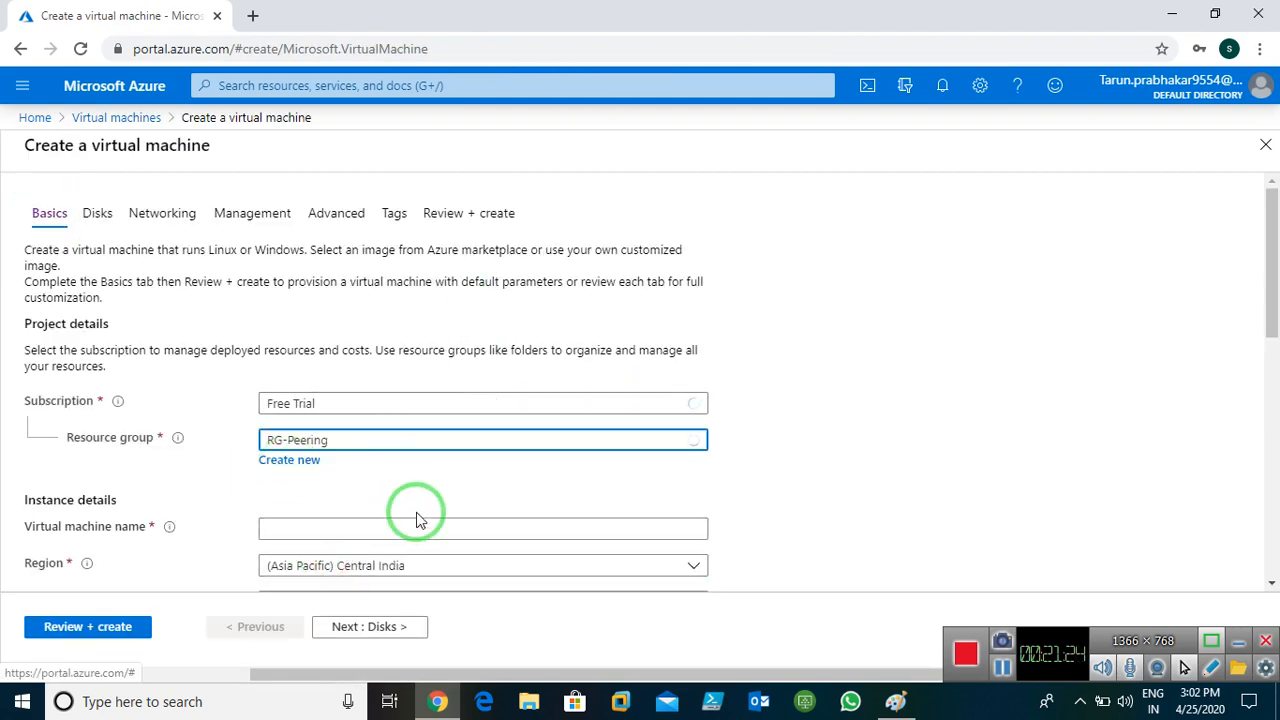
pyautogui.click(390, 524)
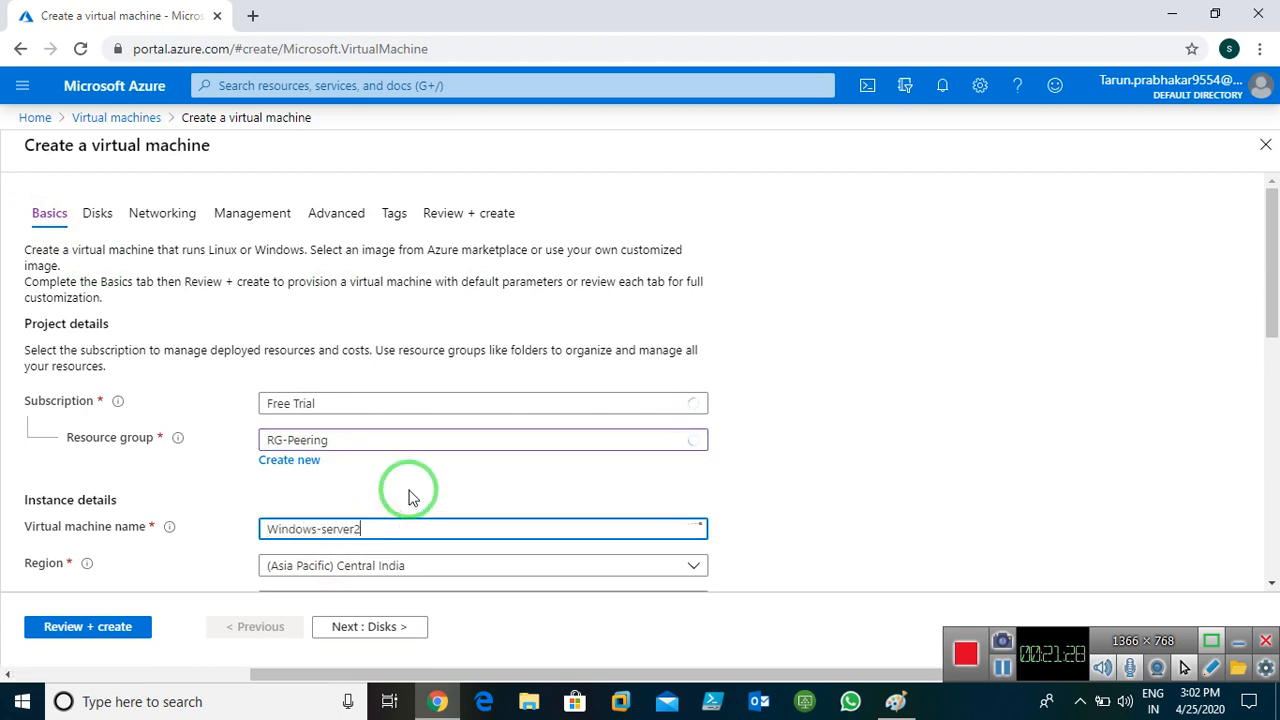
pyautogui.scroll(-4, 486, 451)
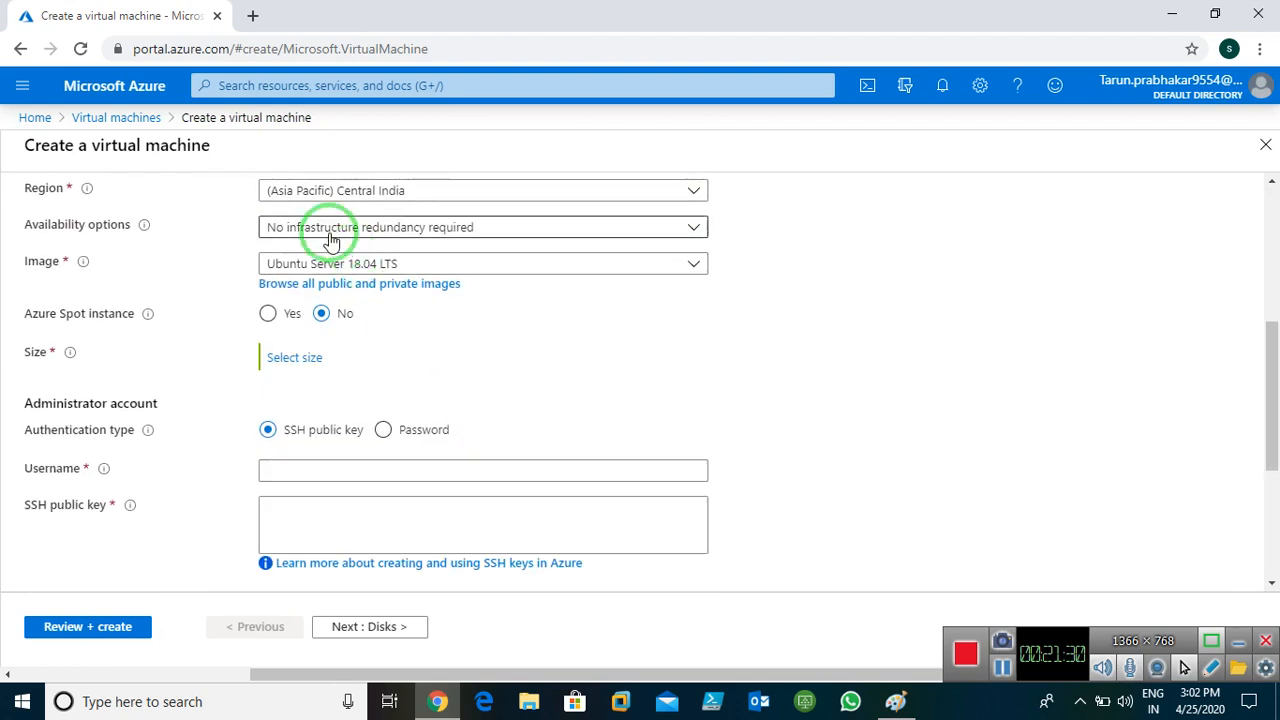
pyautogui.scroll(1, 455, 297)
pyautogui.click(423, 285)
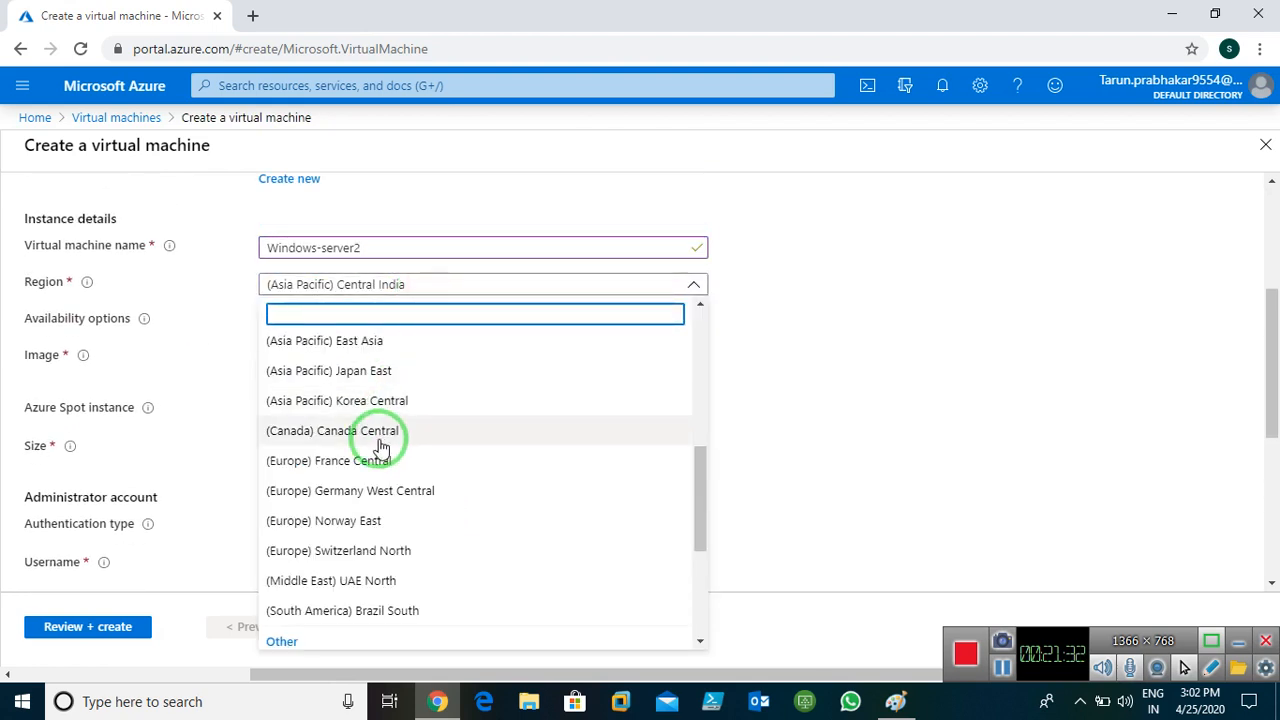
pyautogui.scroll(3, 380, 445)
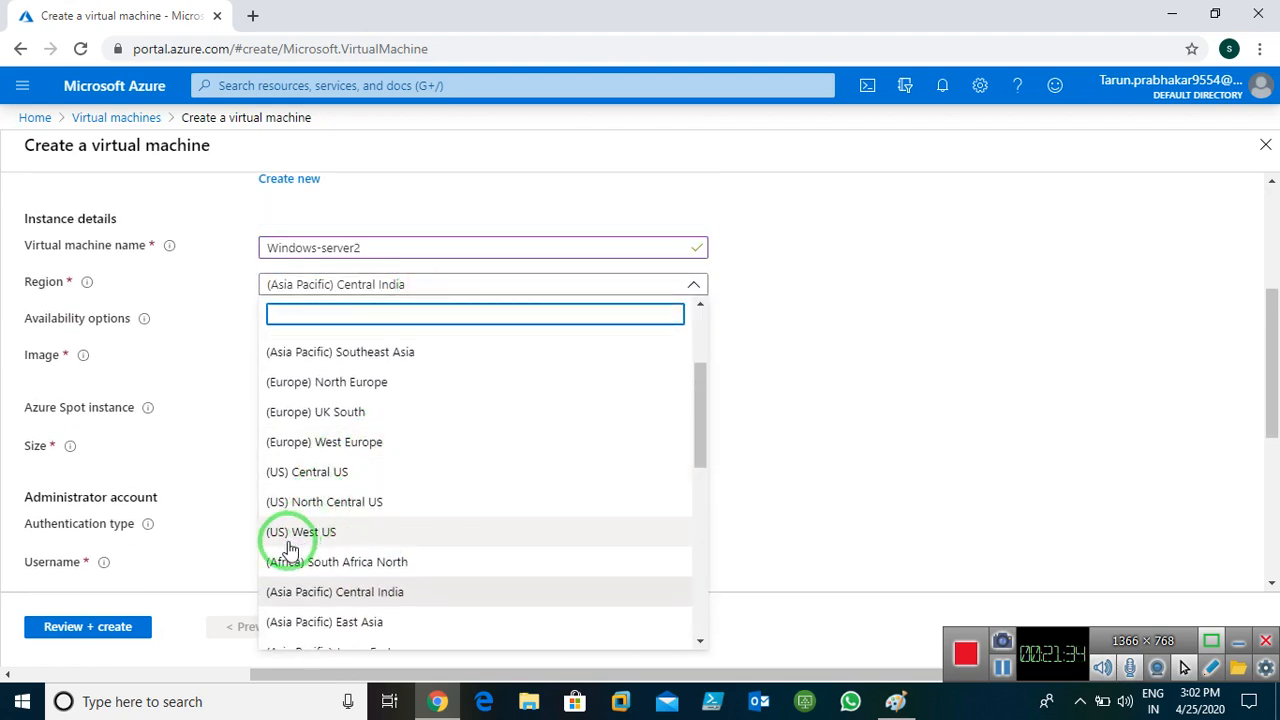
pyautogui.click(312, 541)
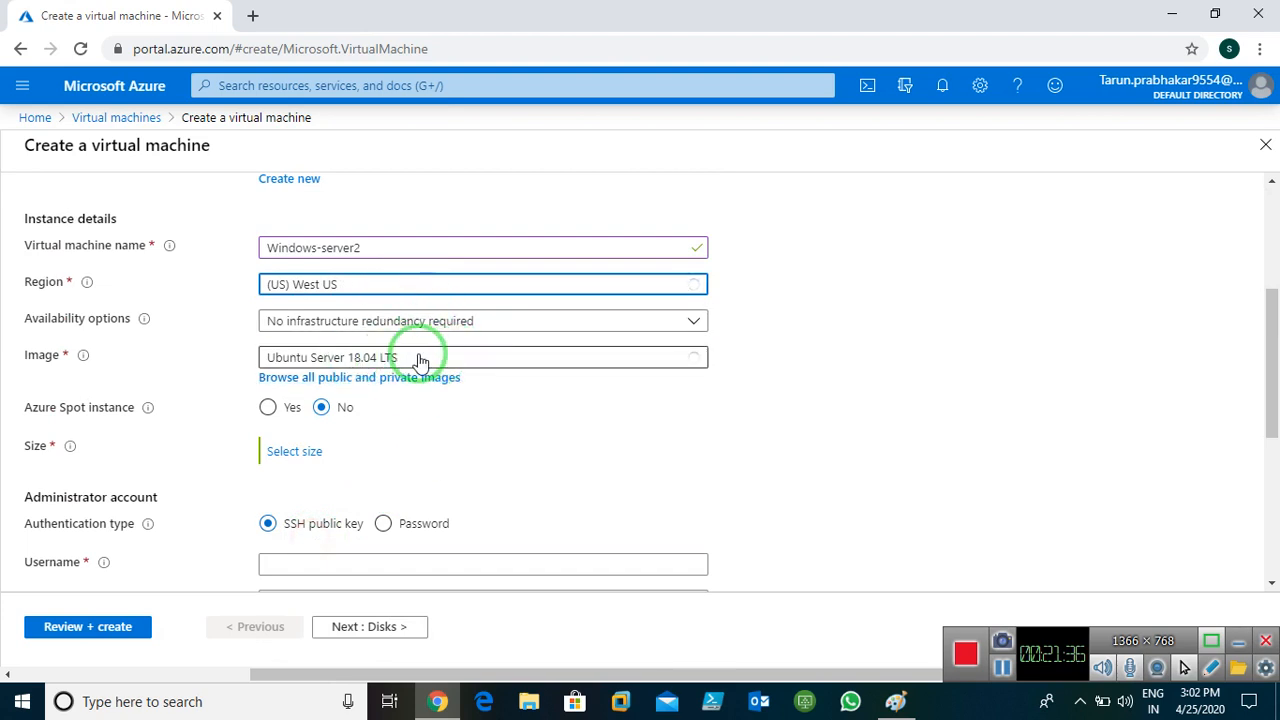
pyautogui.click(477, 357)
pyautogui.scroll(-3, 414, 503)
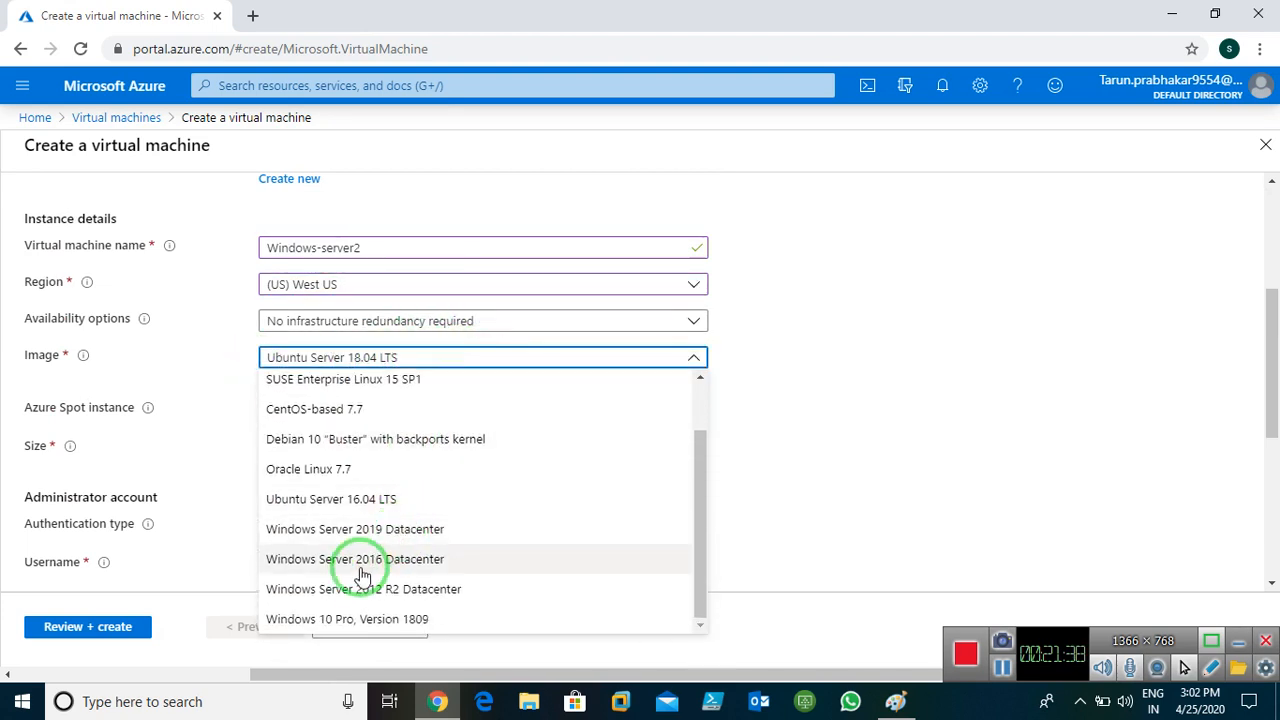
pyautogui.click(353, 567)
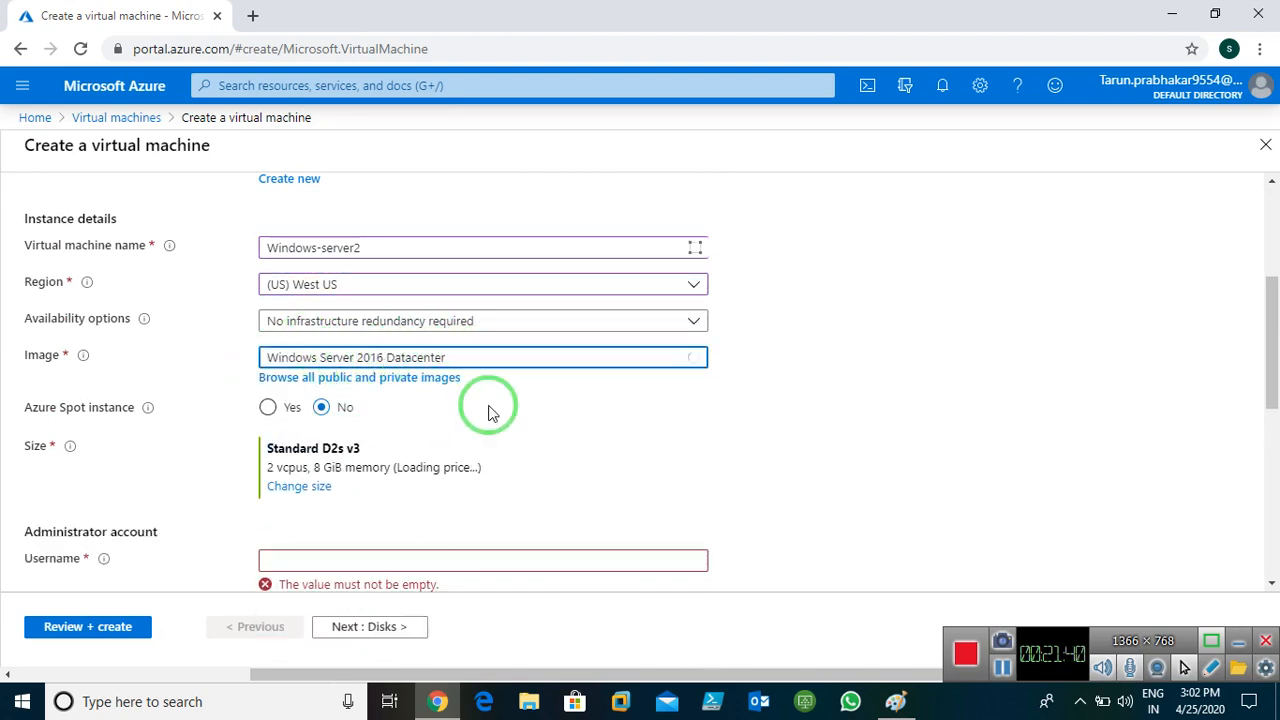
pyautogui.scroll(-2, 334, 486)
# Enter the administrator username, password and password confirmation
pyautogui.click(421, 372)
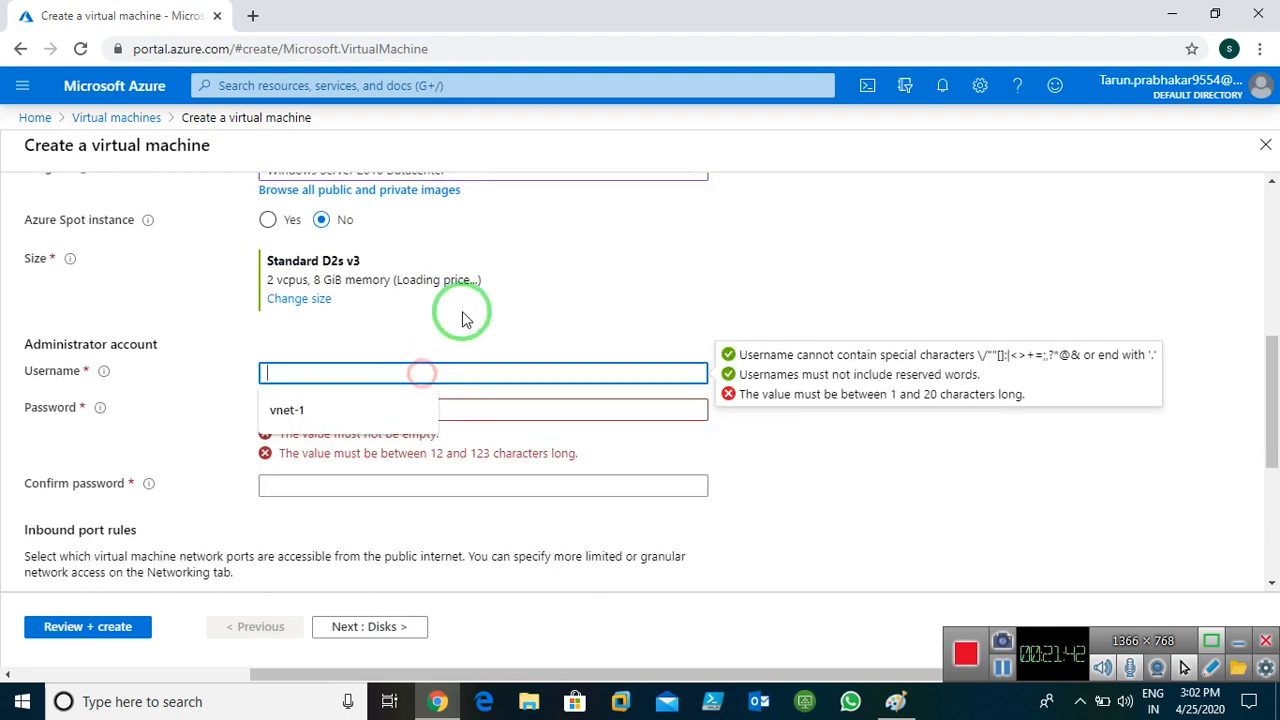
pyautogui.write('Administrator1')
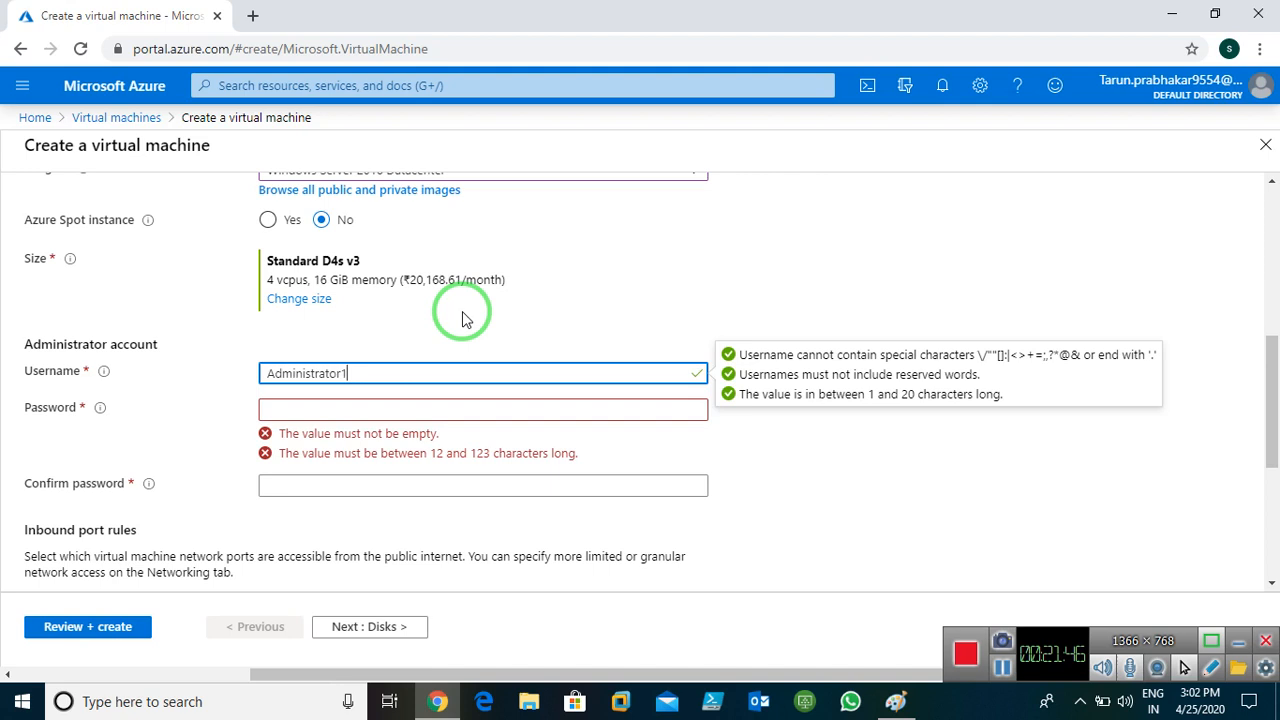
pyautogui.press('Tab')
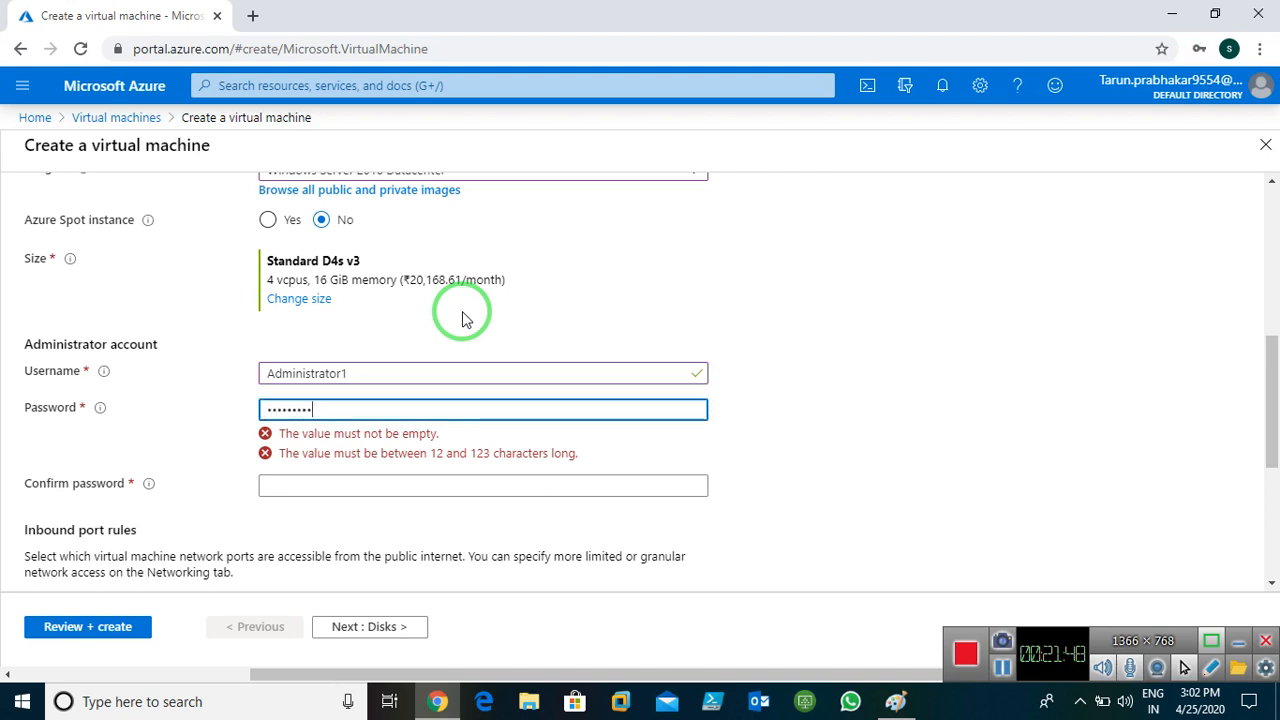
pyautogui.press('Tab')
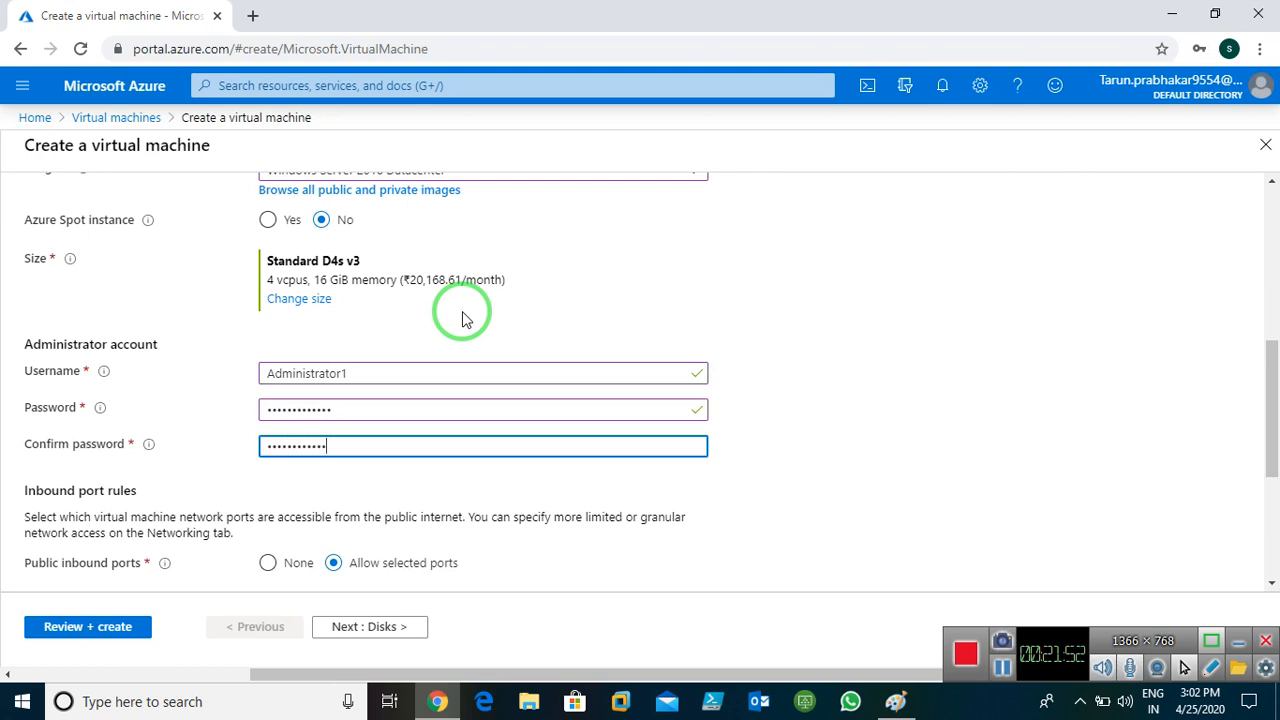
# Allow inbound HTTP (80) alongside RDP (3389)
pyautogui.scroll(-2, 462, 318)
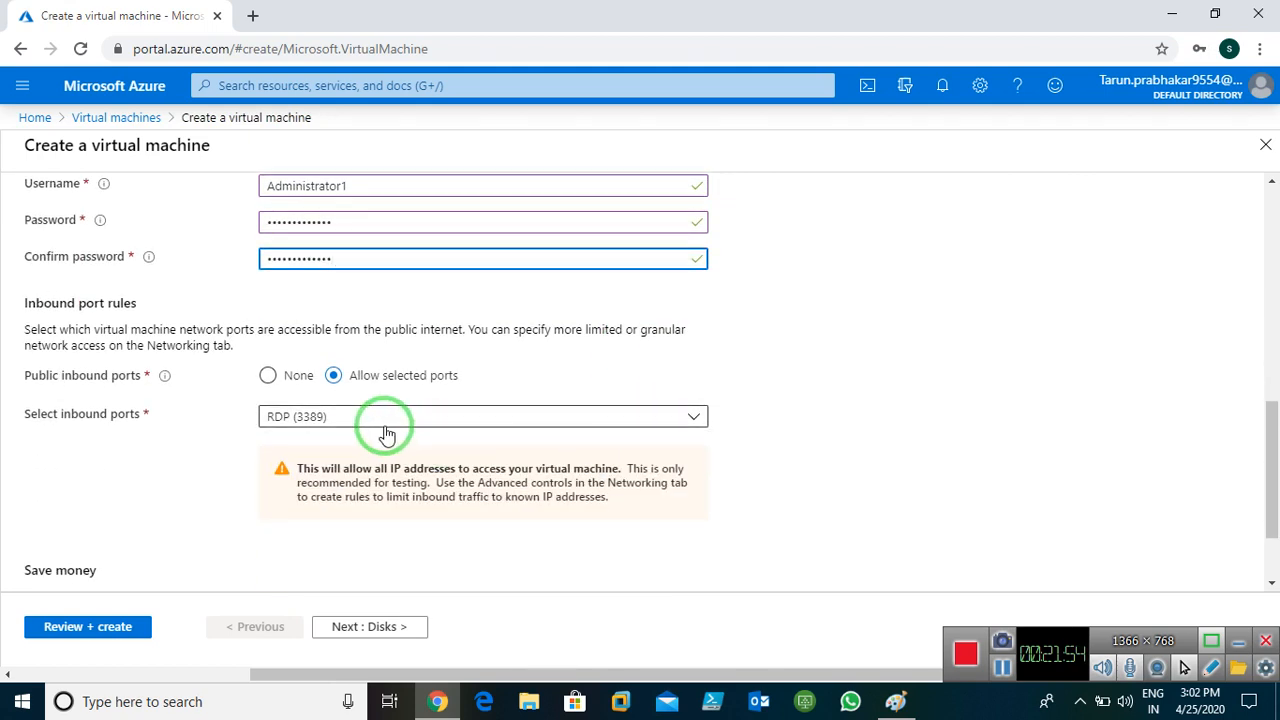
pyautogui.click(330, 418)
pyautogui.click(277, 300)
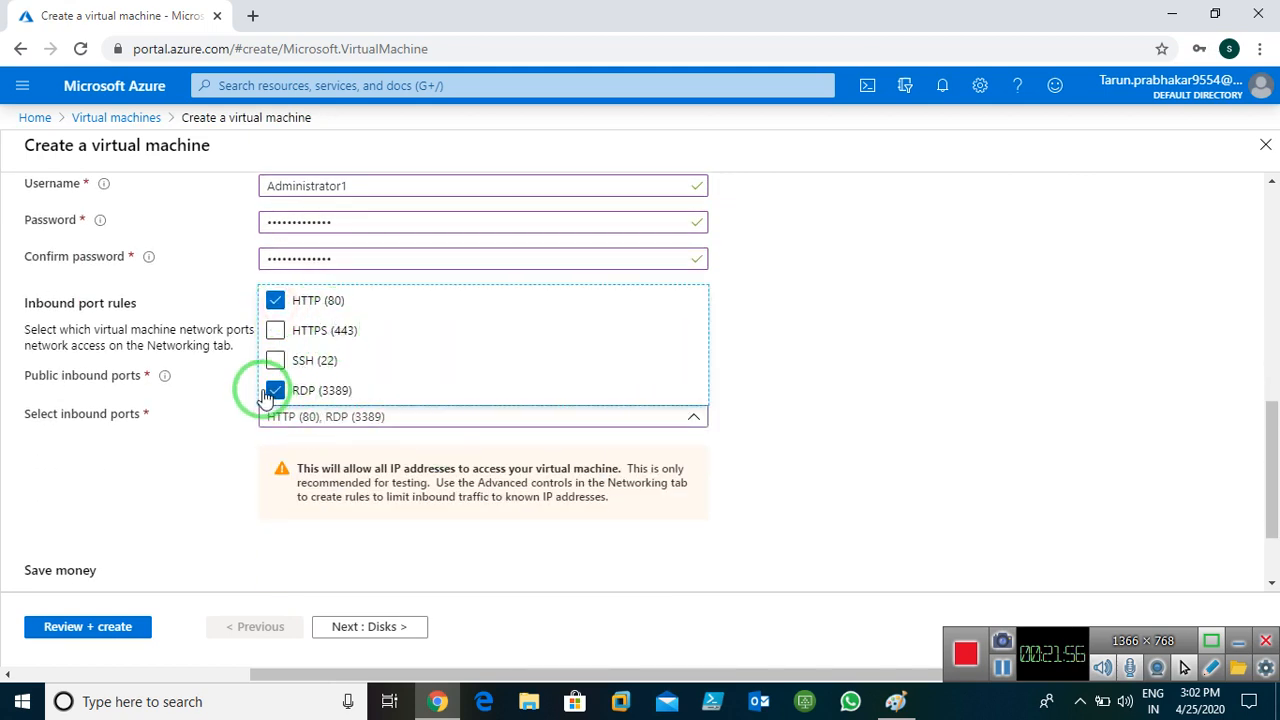
pyautogui.click(873, 397)
pyautogui.scroll(-2, 452, 437)
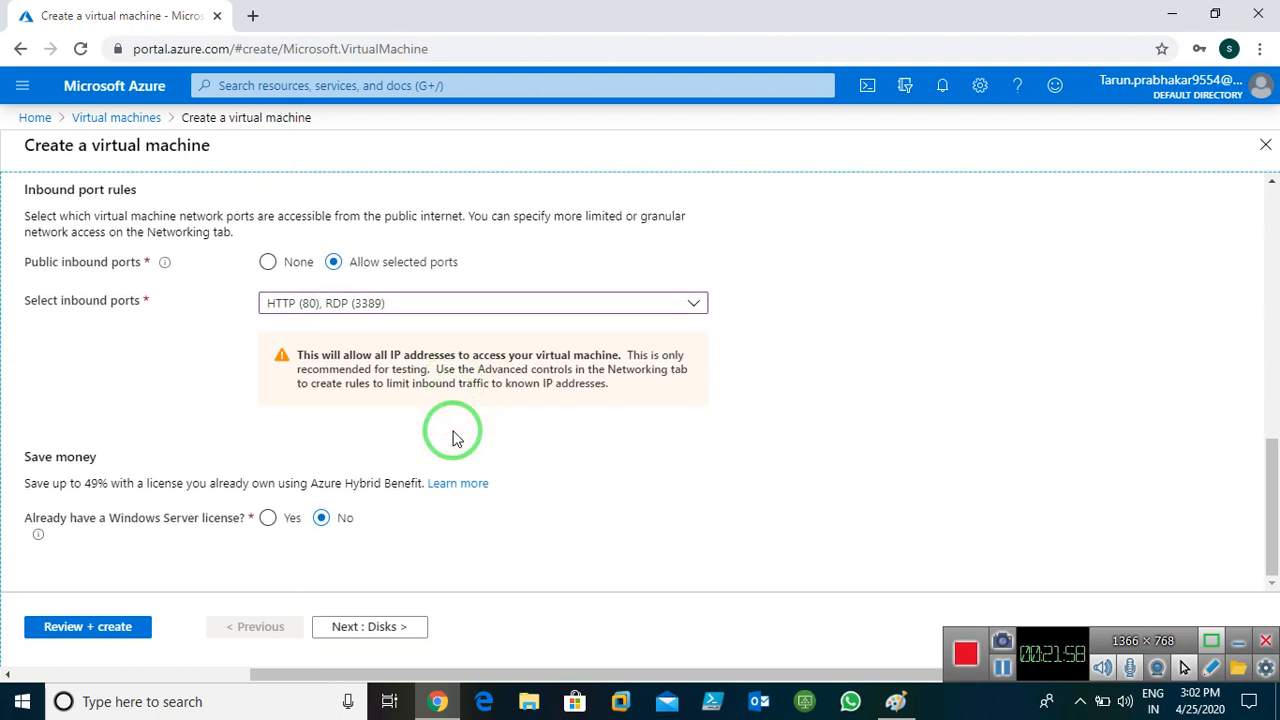
pyautogui.click(345, 627)
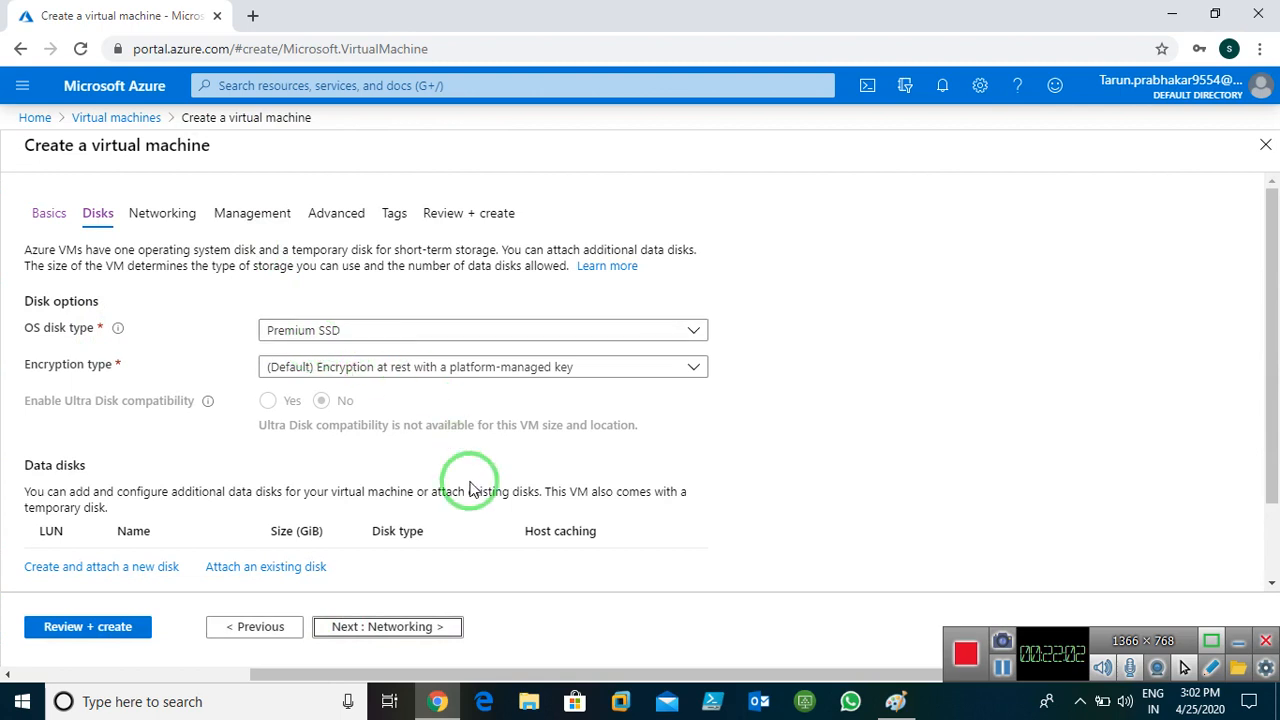
# Keep West-Vnet1 networking and turn Boot diagnostics off on Management
pyautogui.click(358, 628)
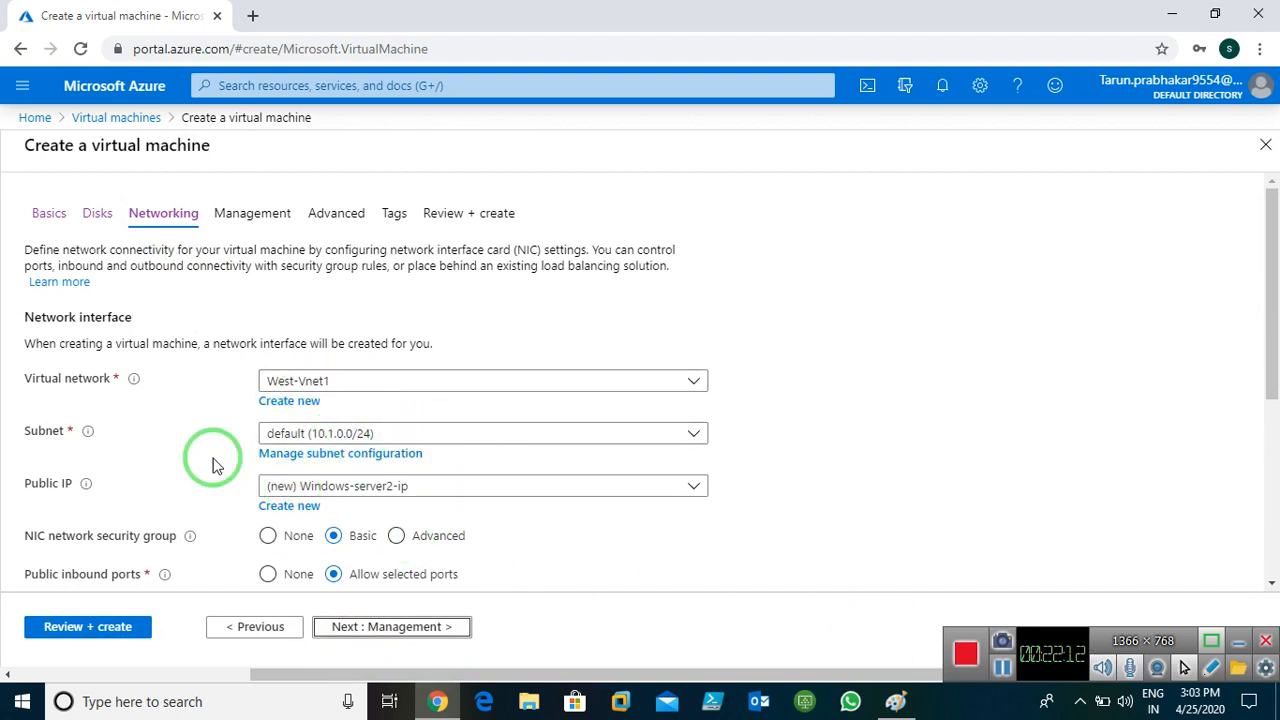
pyautogui.scroll(-2, 346, 534)
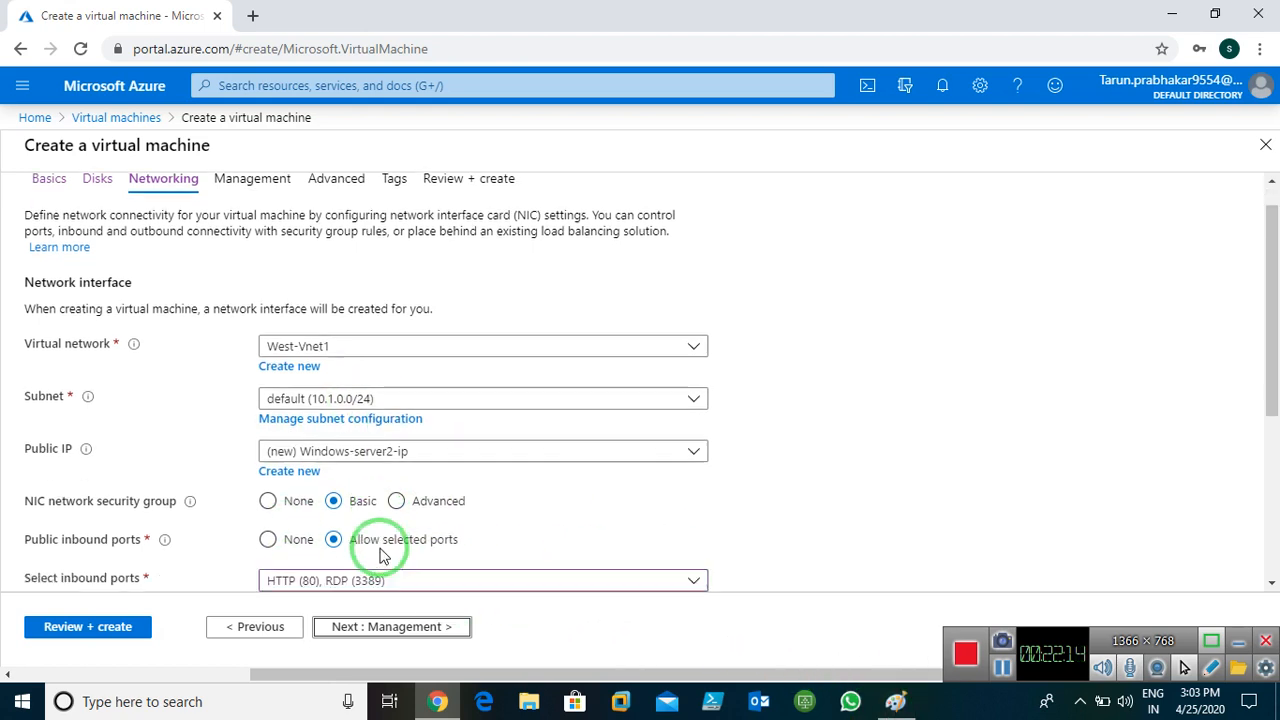
pyautogui.click(355, 626)
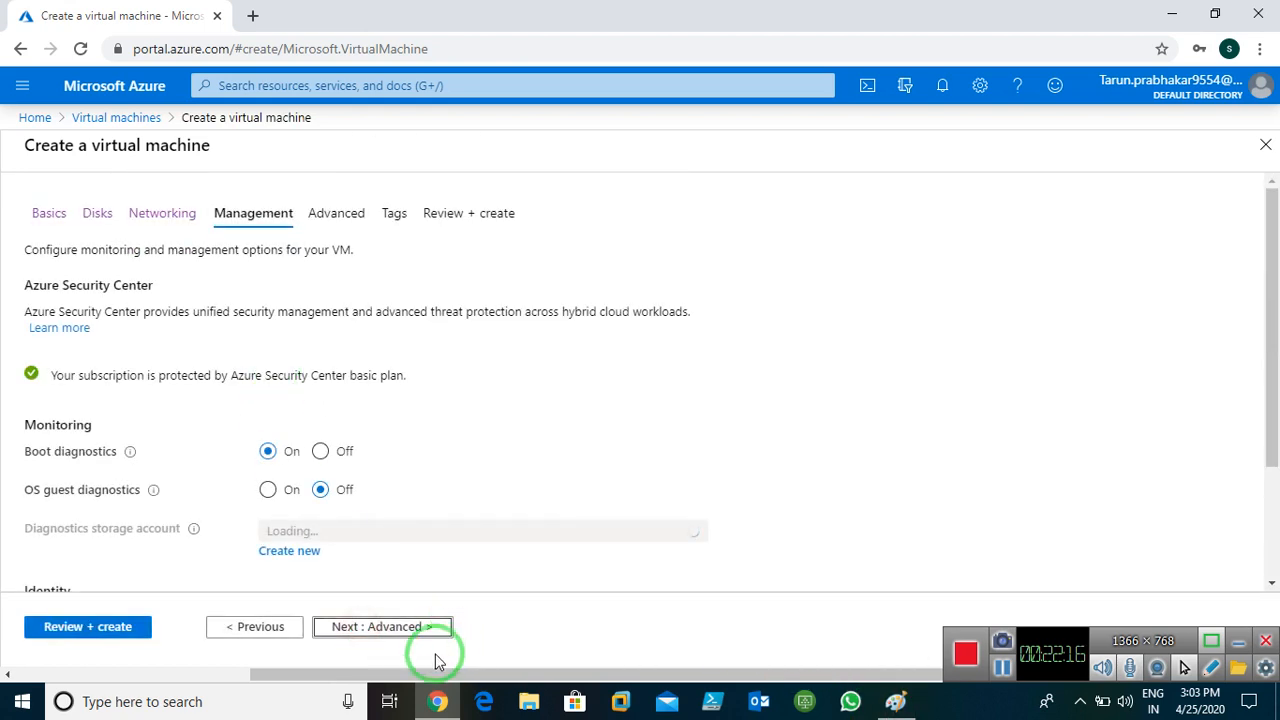
pyautogui.click(321, 452)
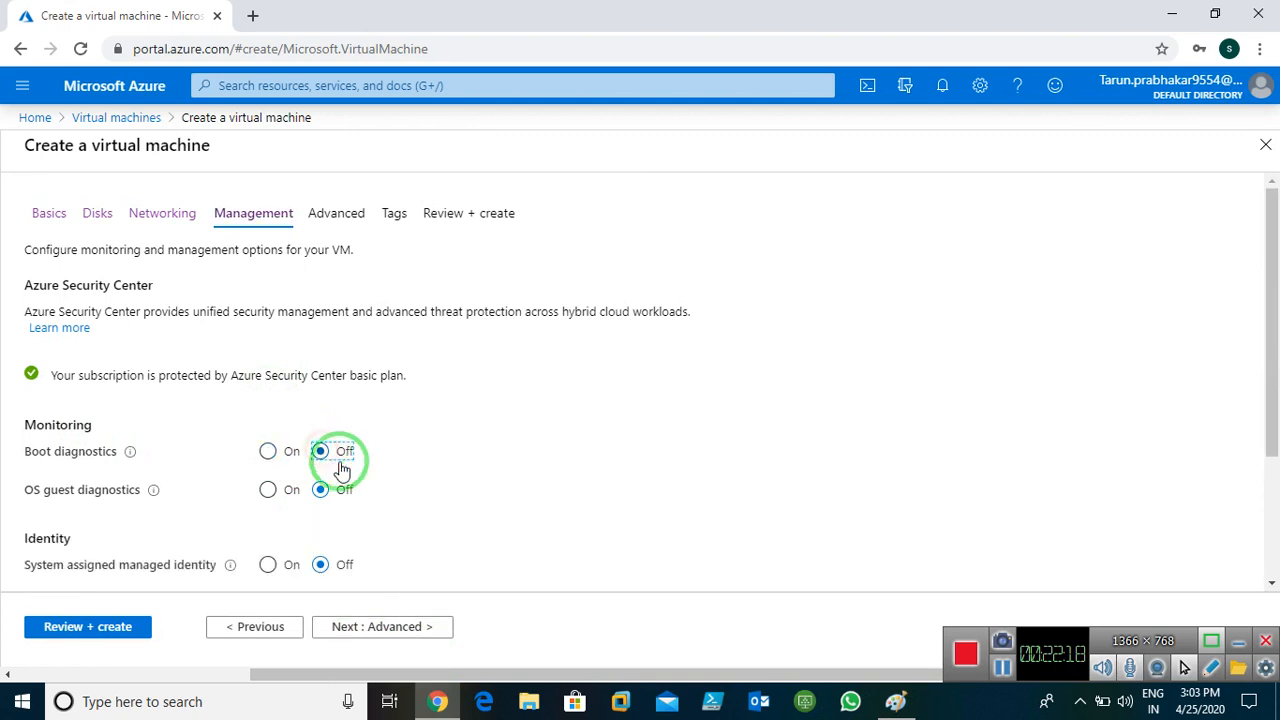
# Add the tag Name = Windows and move to Review + create
pyautogui.click(349, 626)
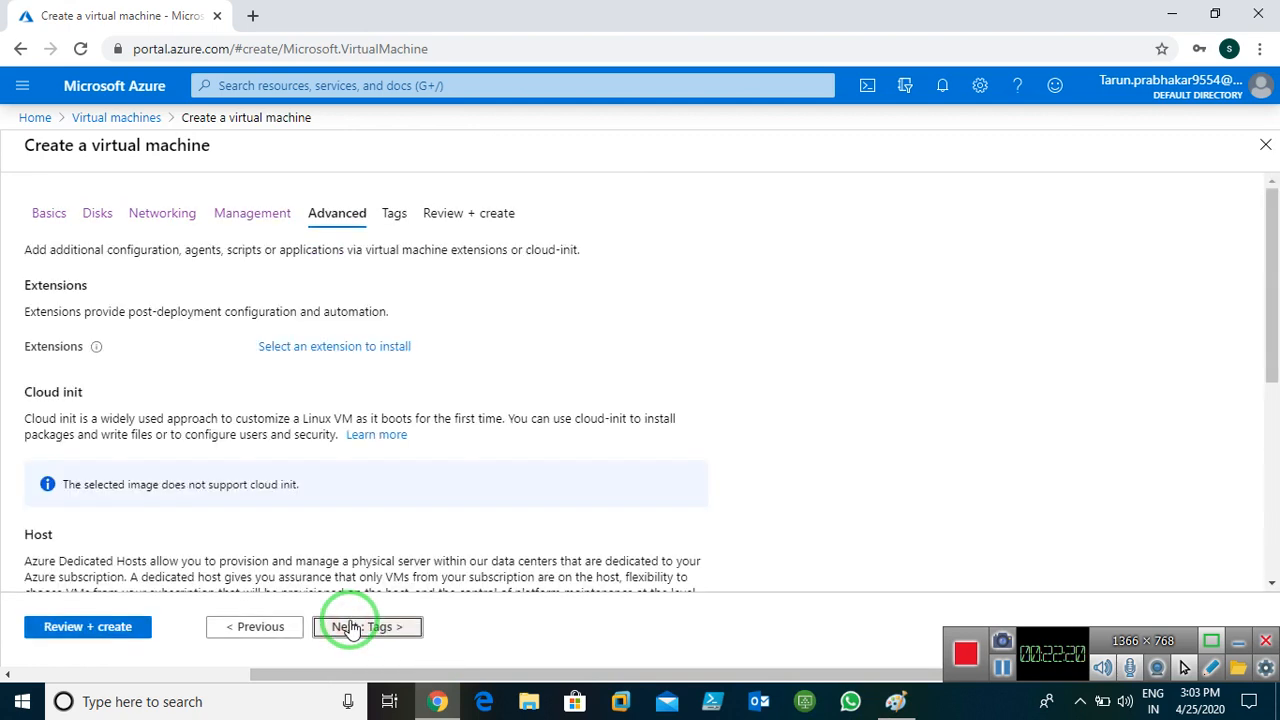
pyautogui.click(349, 626)
pyautogui.click(163, 363)
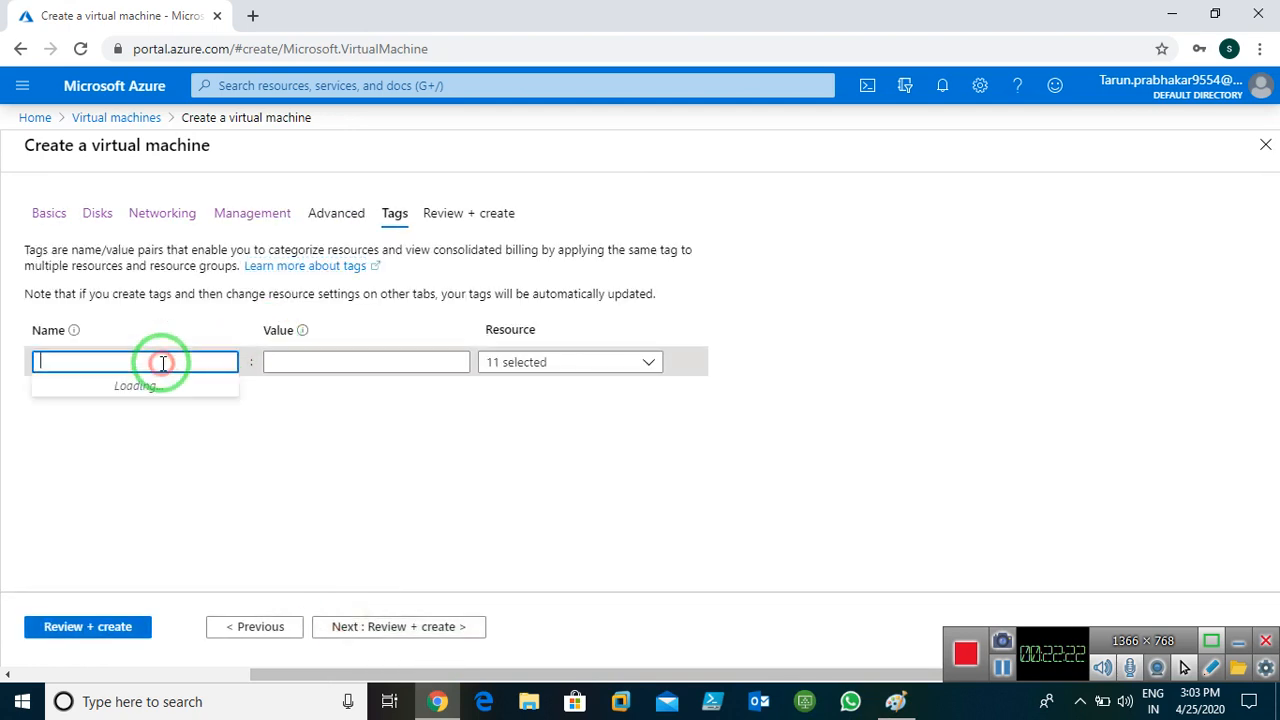
pyautogui.write('Name')
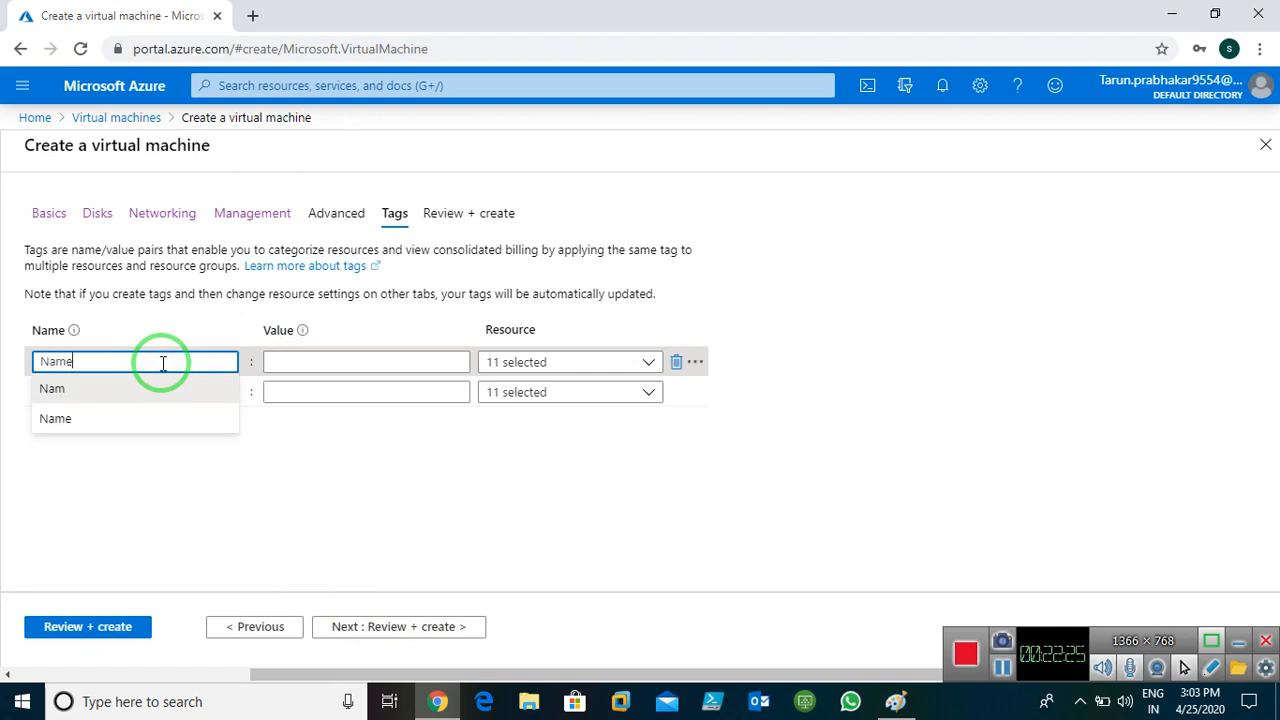
pyautogui.press('Tab')
pyautogui.write('W')
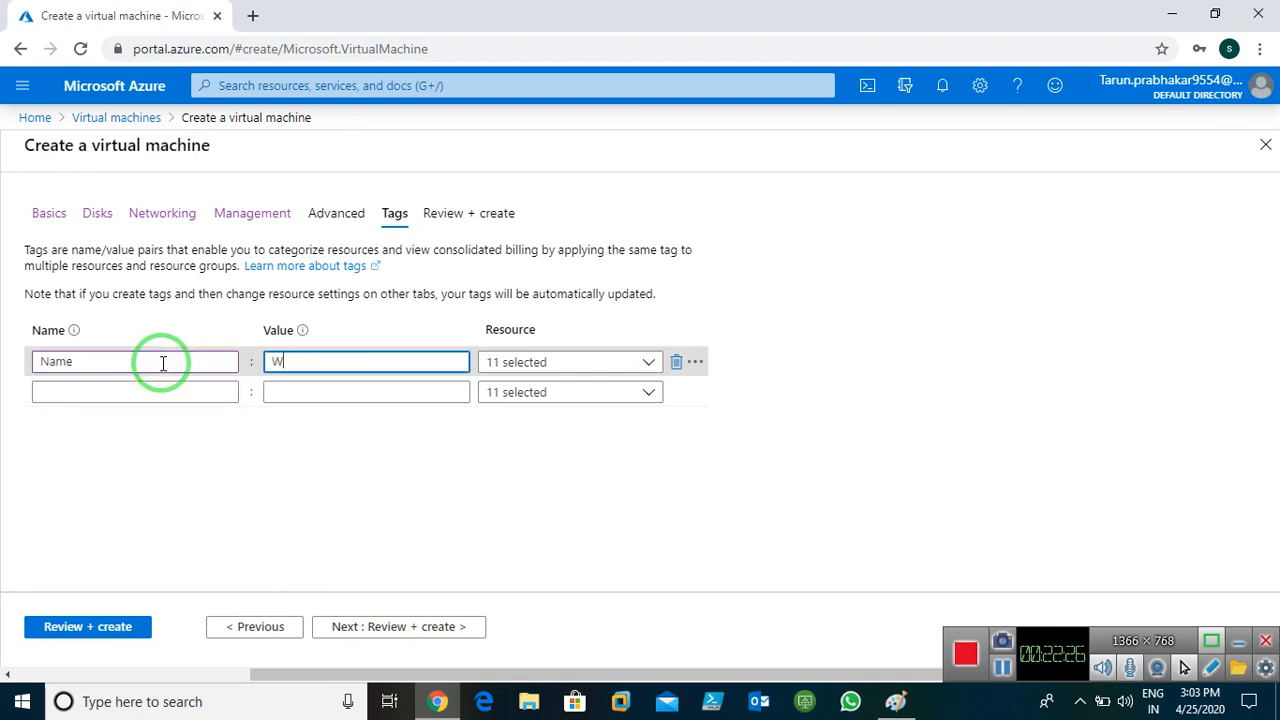
pyautogui.write('indows')
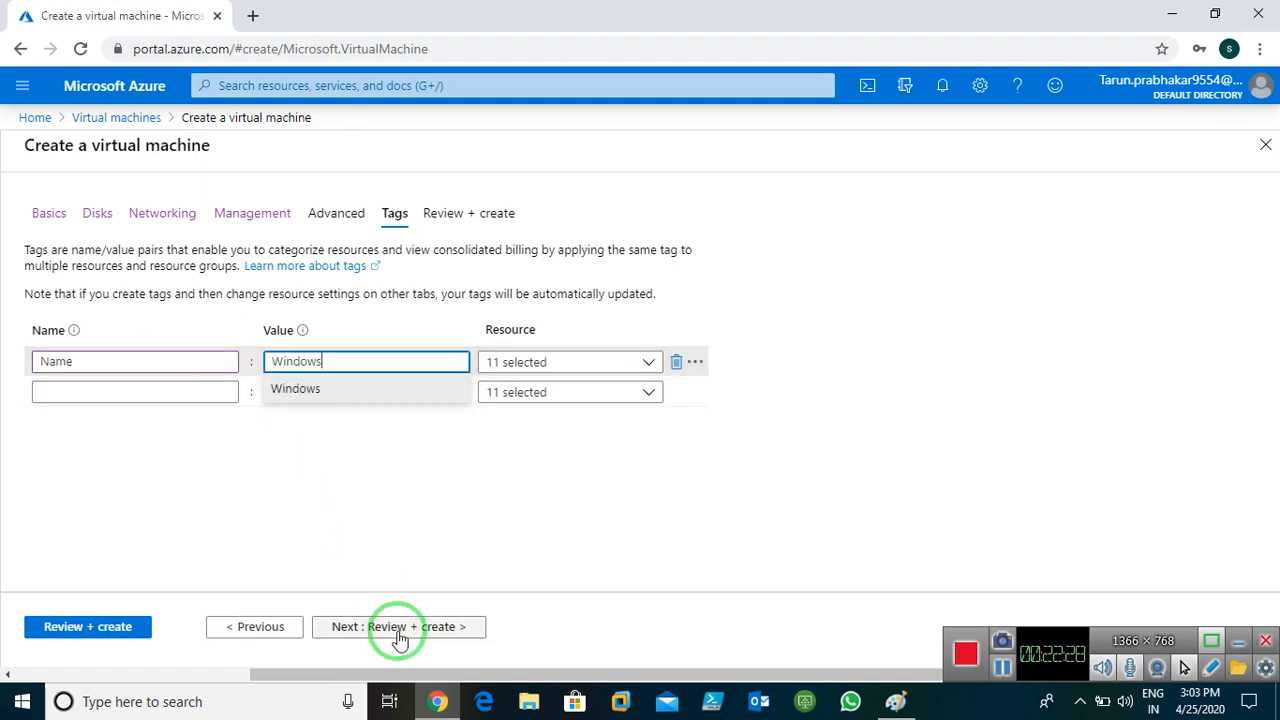
pyautogui.click(399, 632)
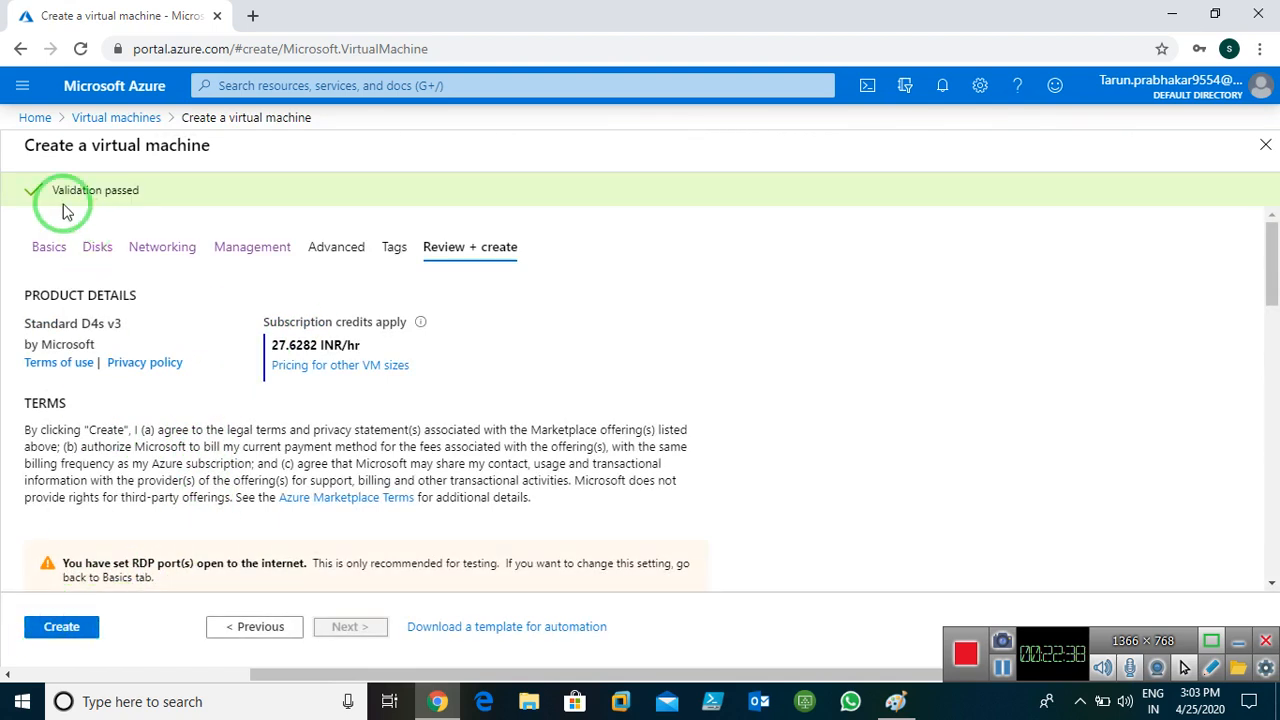
# Create the second Windows VM and wait for its deployment to complete
pyautogui.click(46, 627)
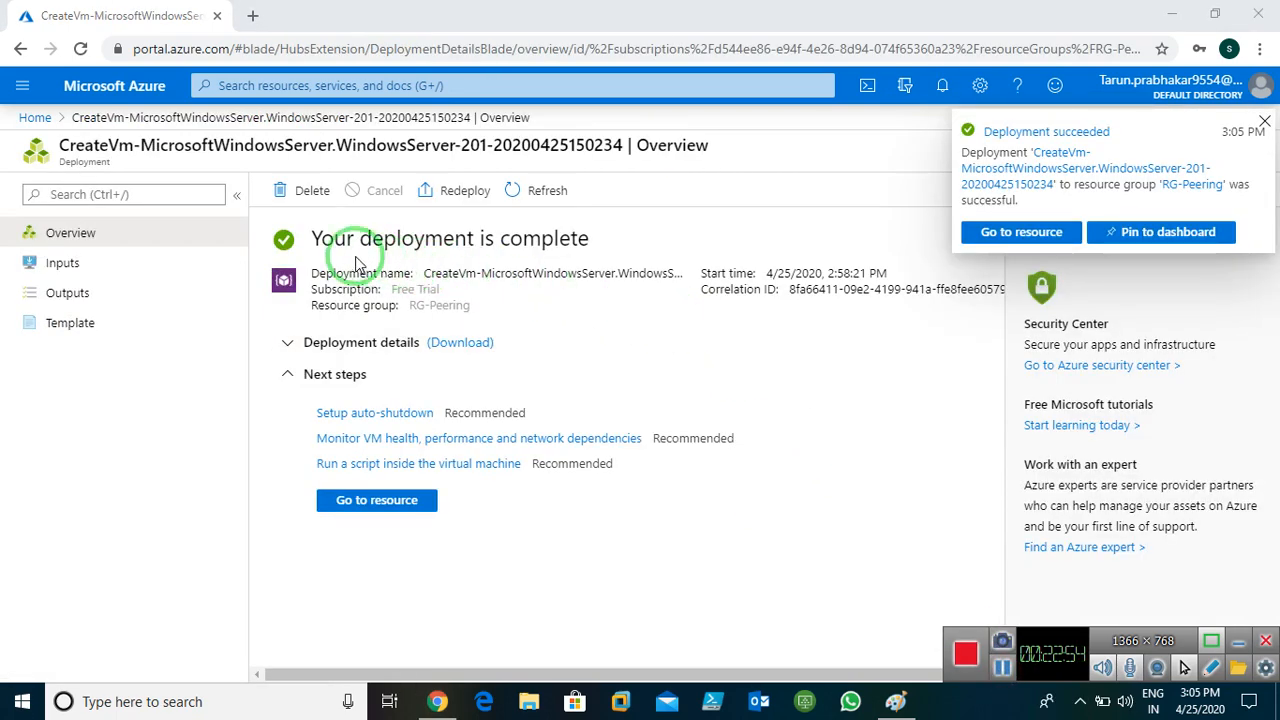
# Check Windows-server1 (East US) and Windows-server2 (West US) show Running, then view the Paint diagram
pyautogui.click(35, 118)
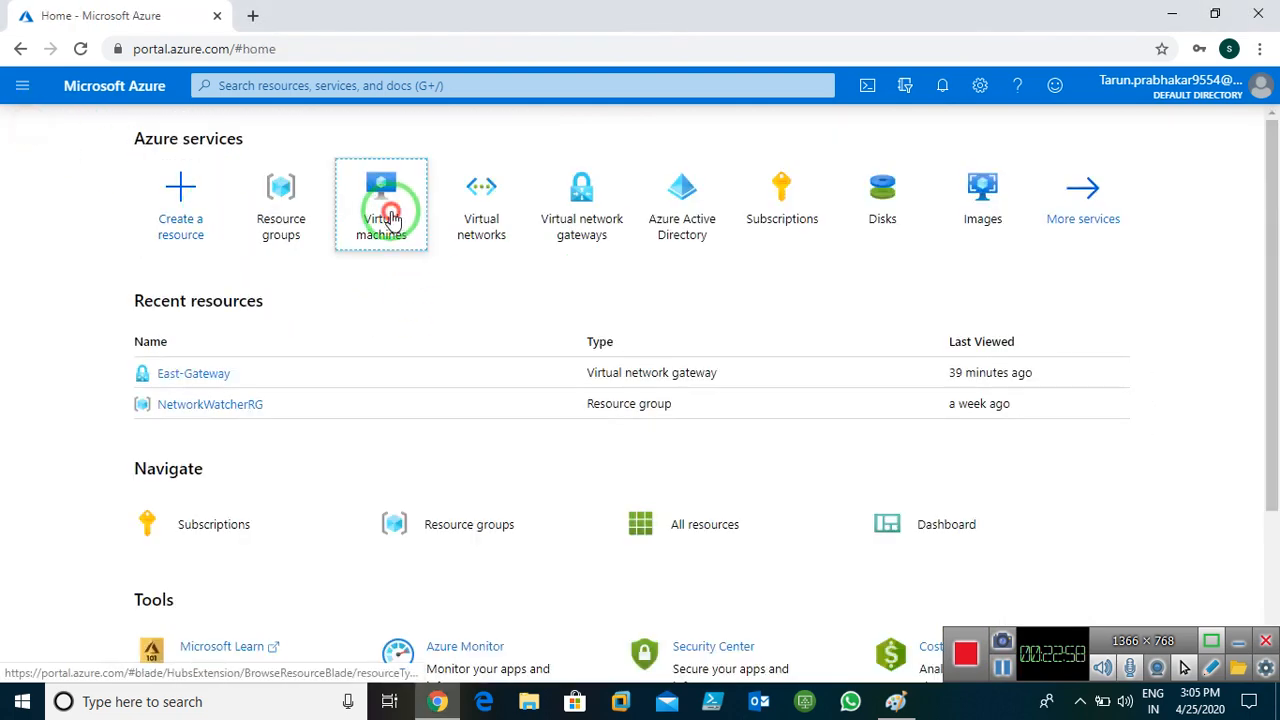
pyautogui.click(390, 212)
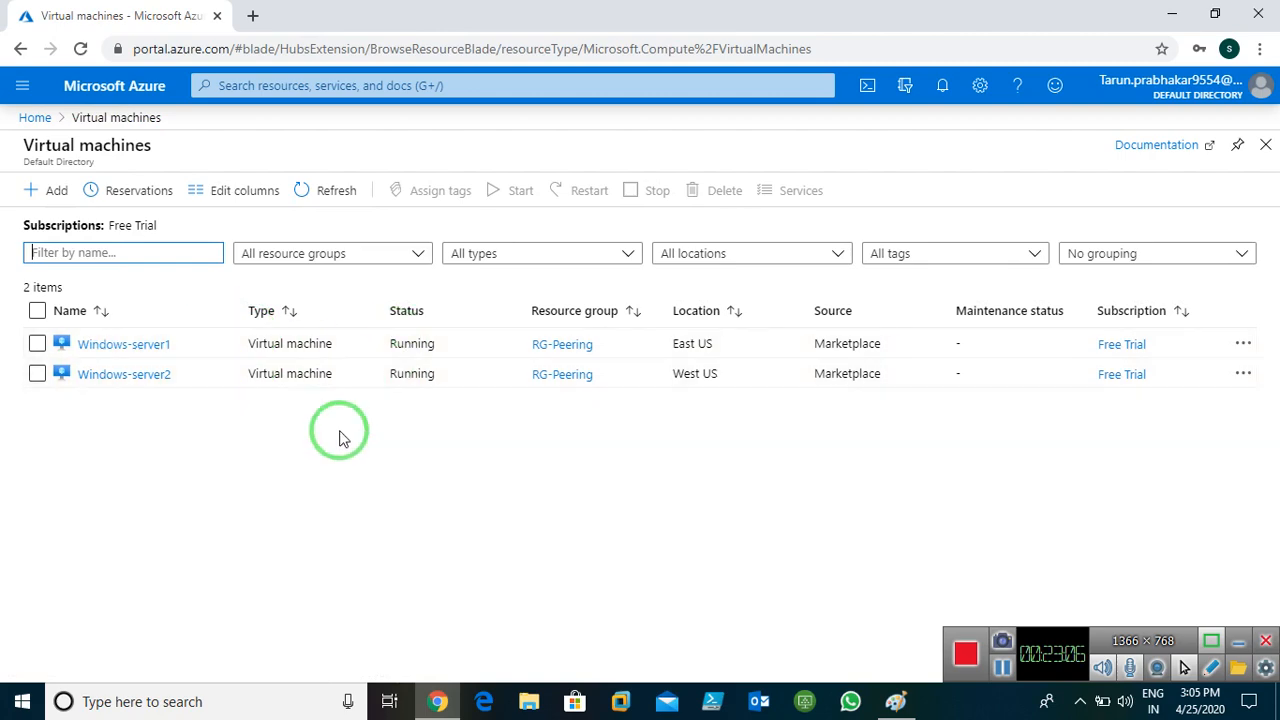
pyautogui.click(897, 704)
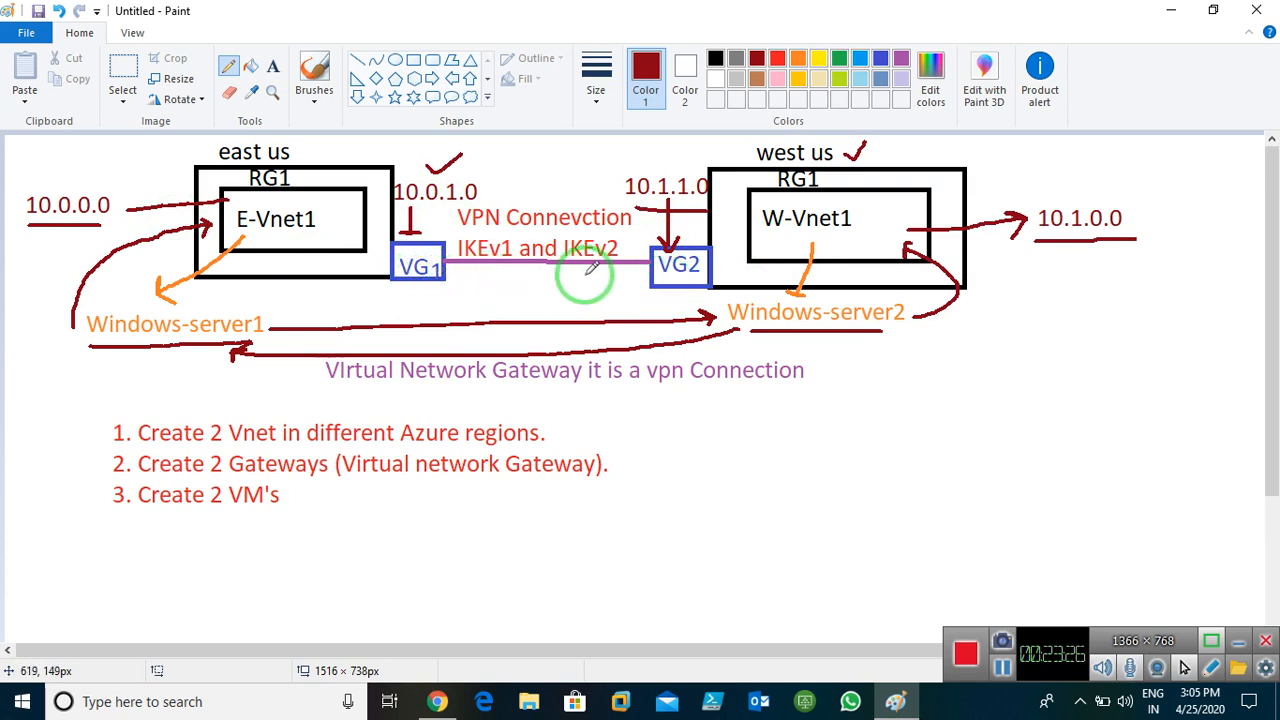
# Go from Virtual network gateways to East-Gateway's empty Connections page
pyautogui.click(1170, 10)
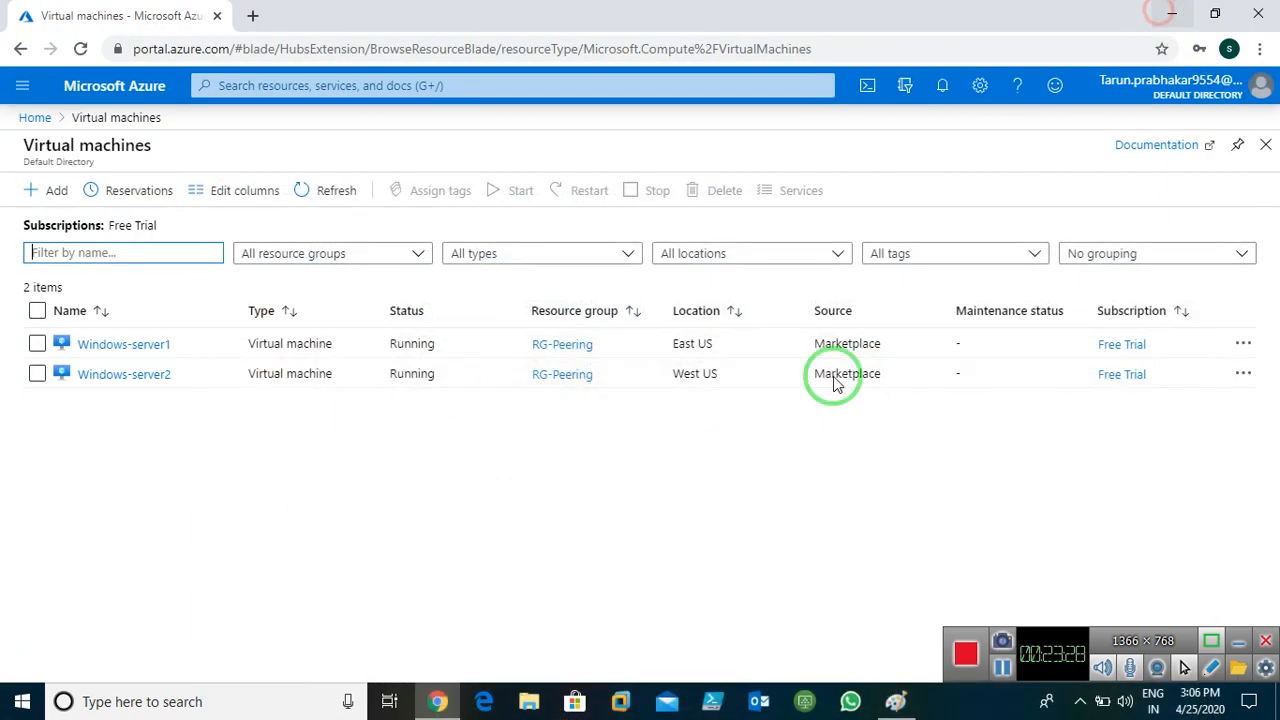
pyautogui.click(32, 119)
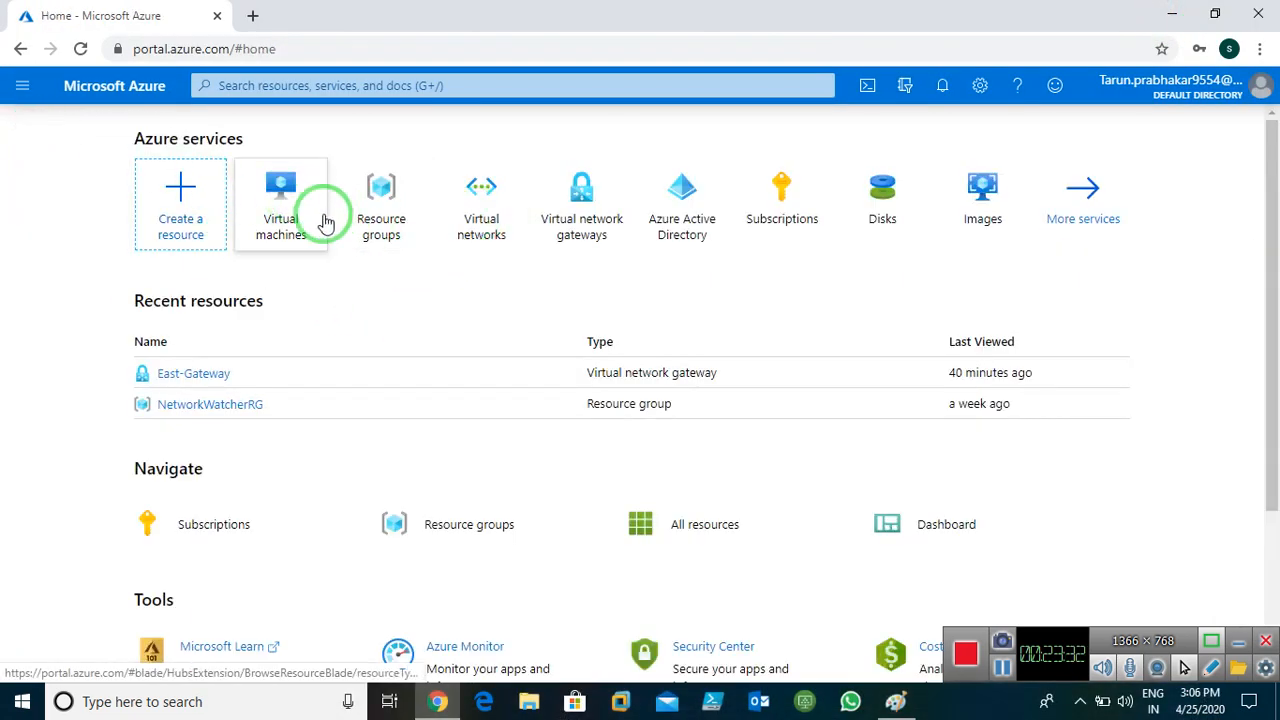
pyautogui.click(580, 192)
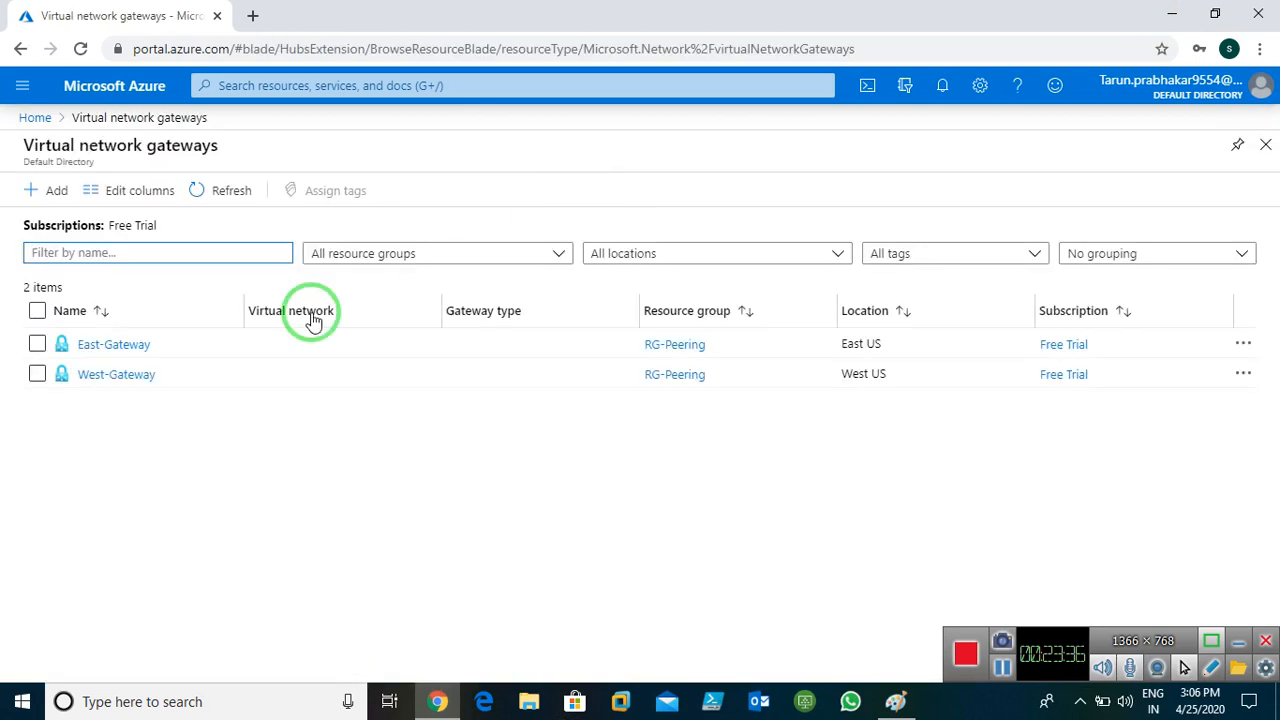
pyautogui.click(113, 344)
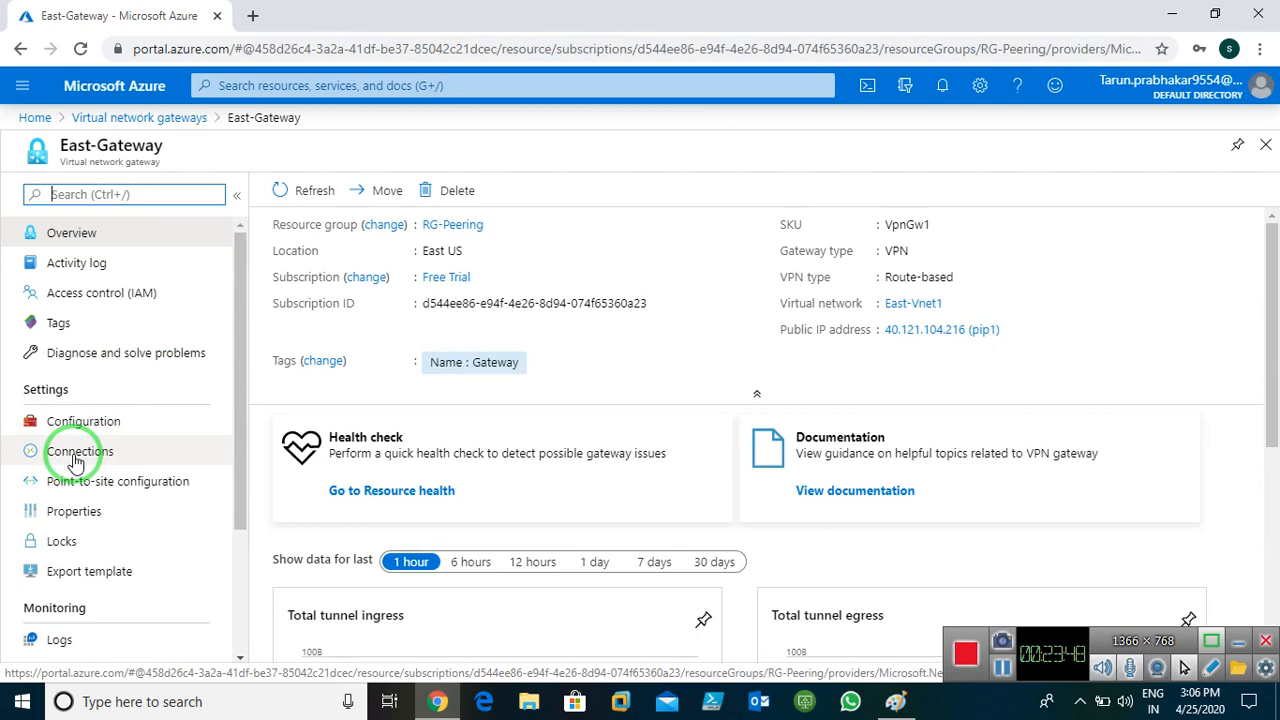
pyautogui.click(75, 458)
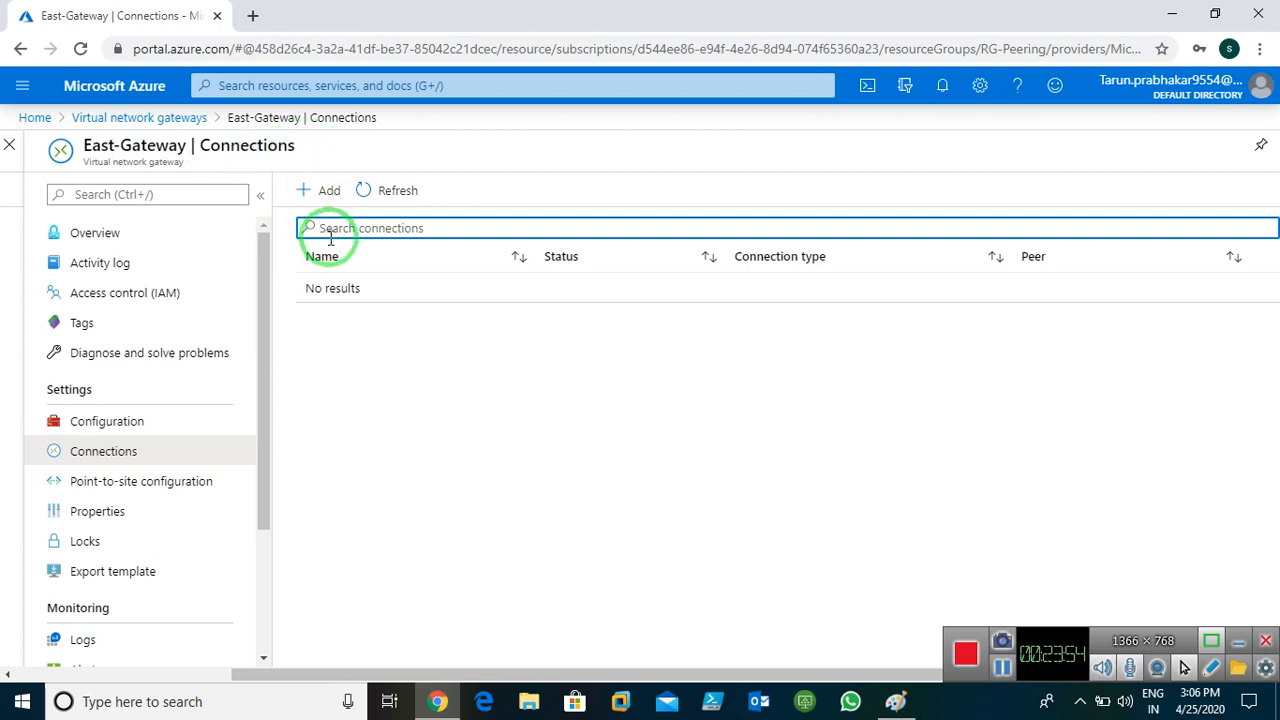
# Name the connection Esatus-westus, pick West-Gateway as second gateway, and enter the shared key
pyautogui.click(316, 190)
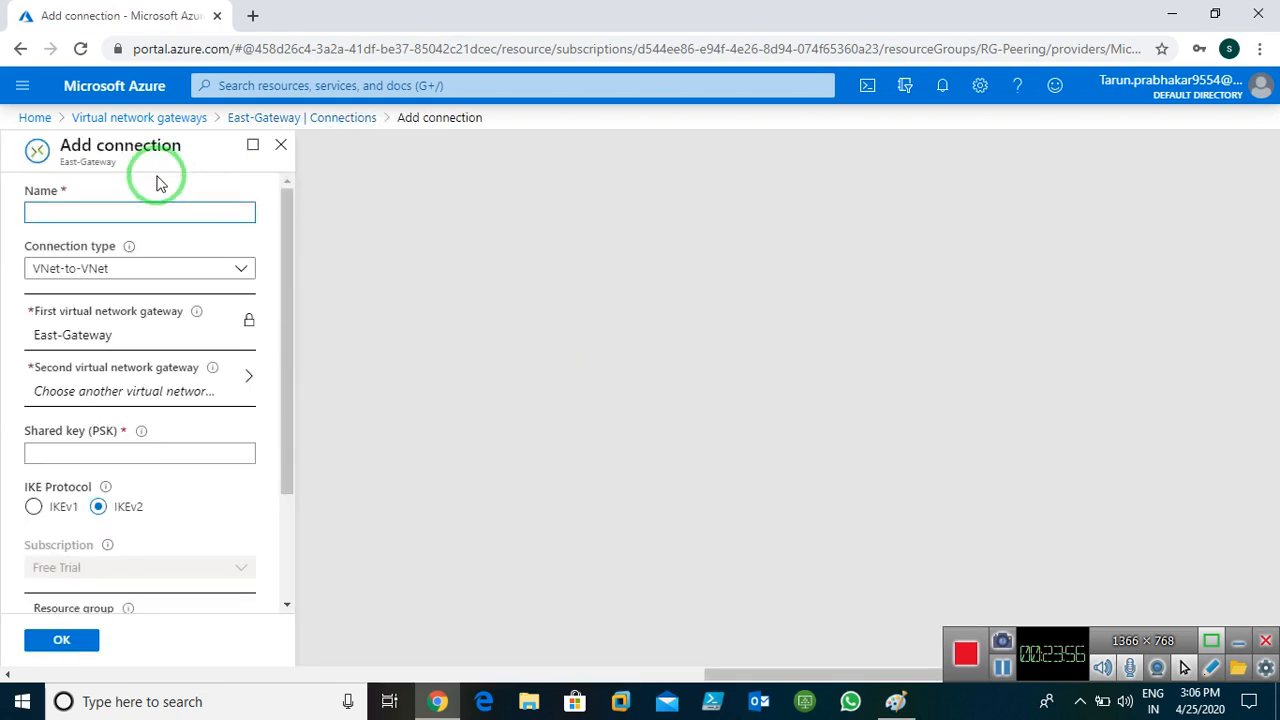
pyautogui.click(157, 215)
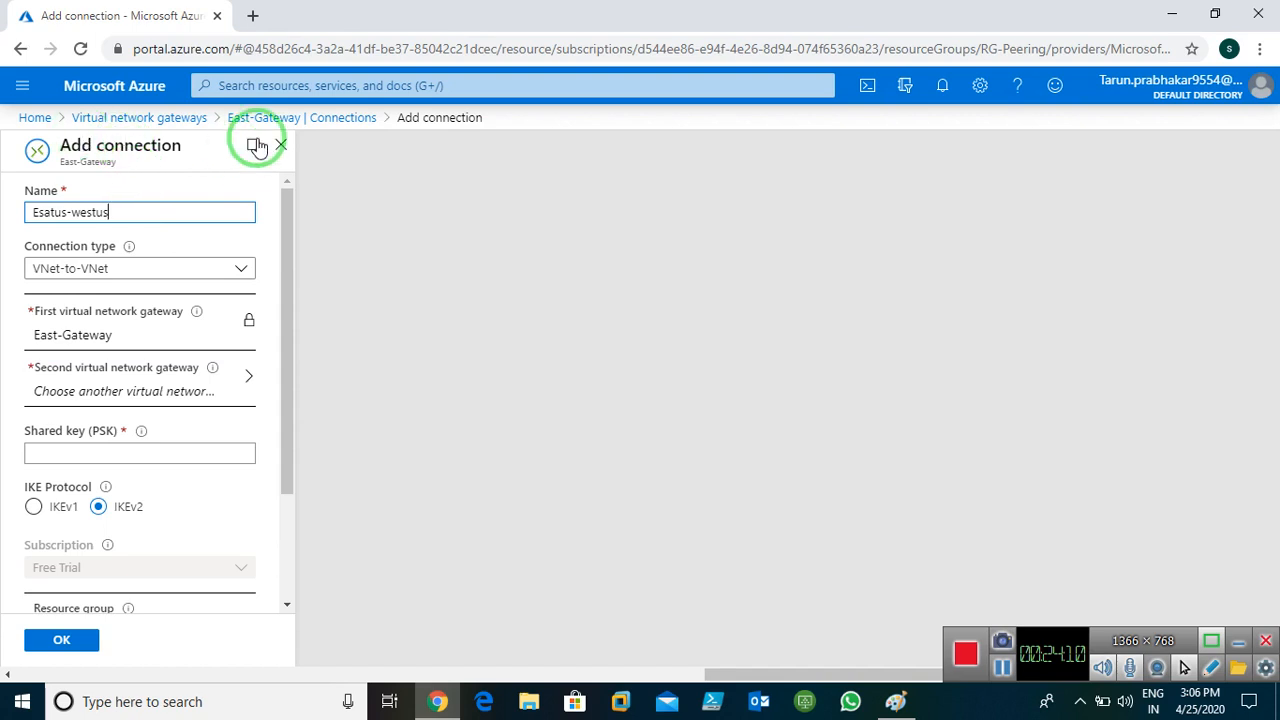
pyautogui.click(136, 381)
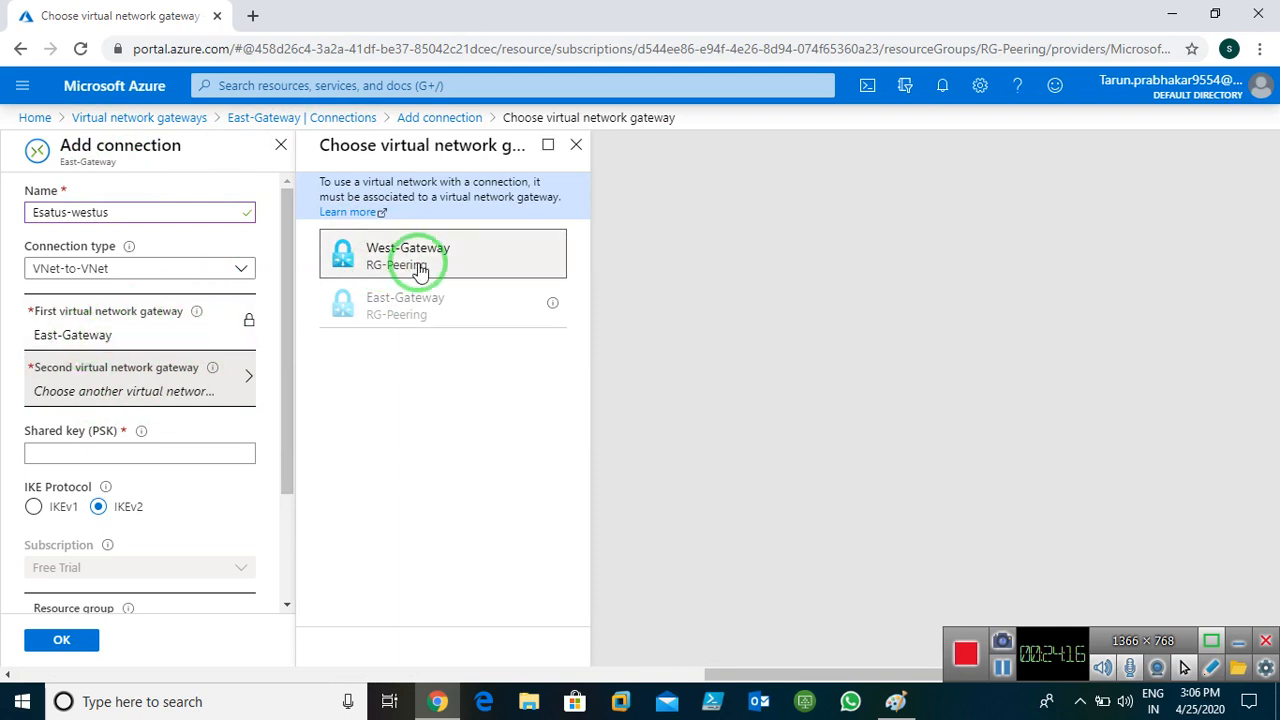
pyautogui.click(420, 270)
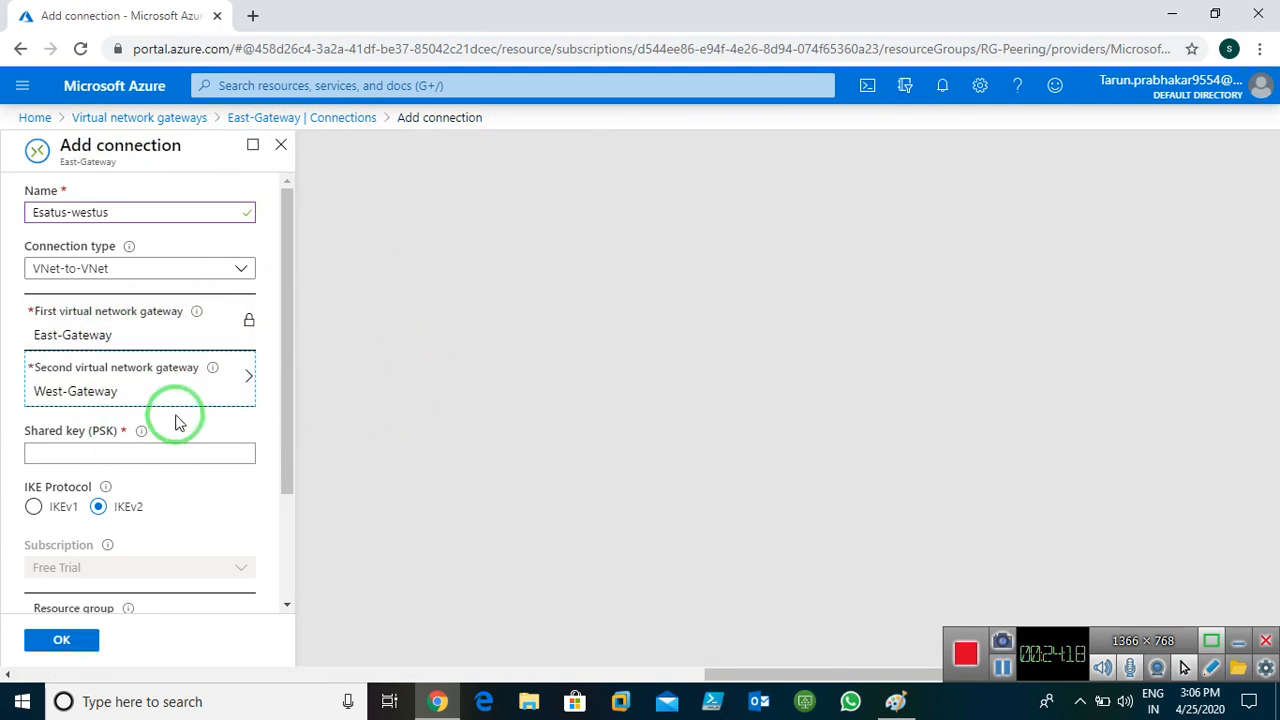
pyautogui.click(135, 453)
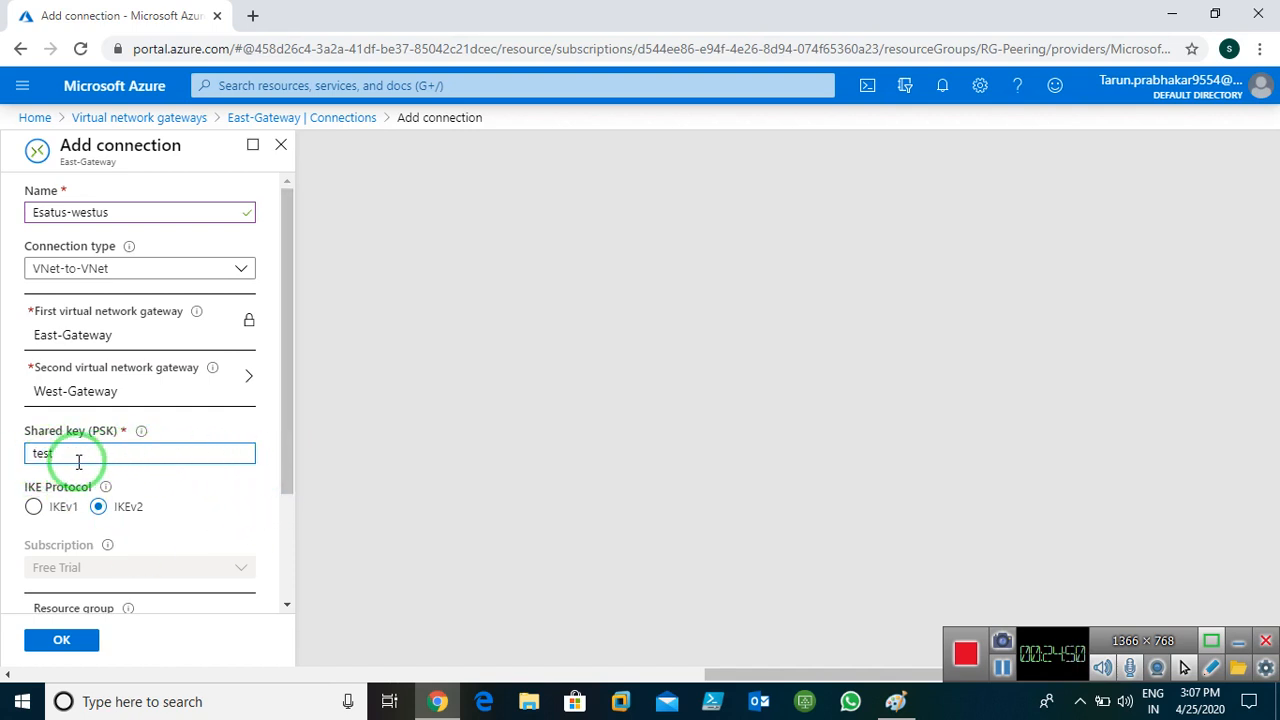
pyautogui.moveTo(293, 457); pyautogui.dragTo(280, 525)
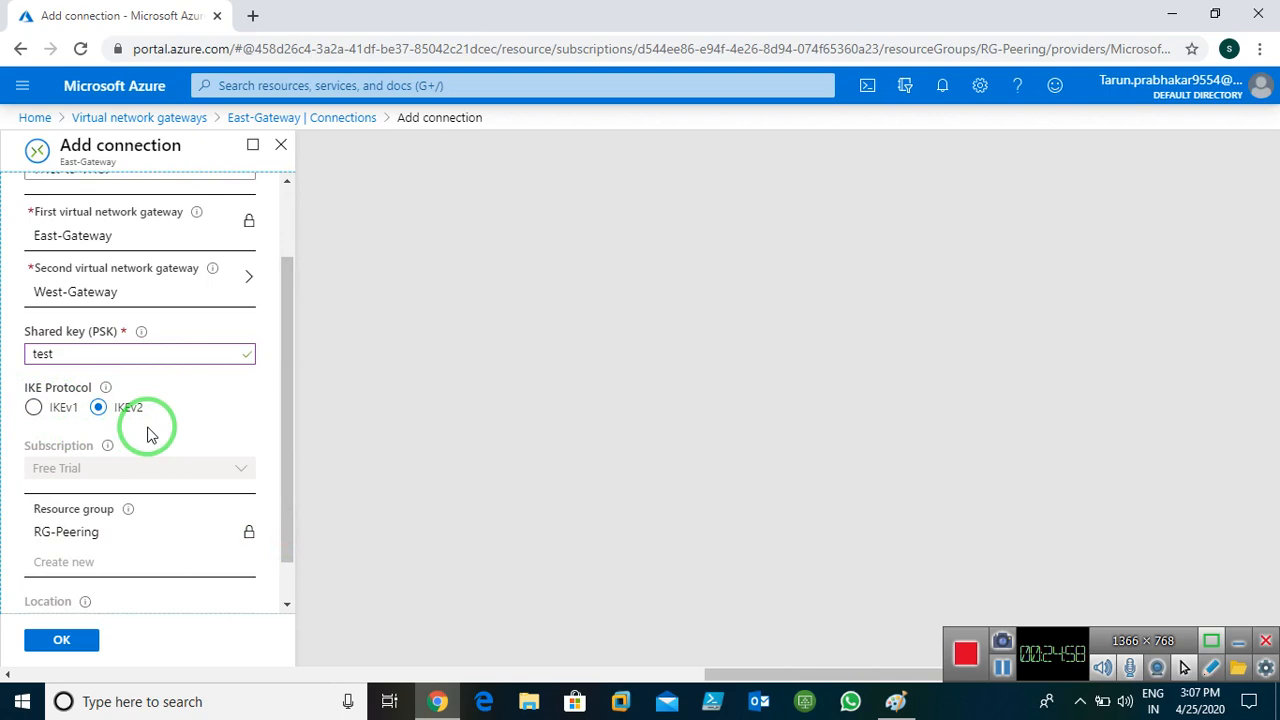
# Tick off the IKEv2 note on the Paint diagram and return to the form
pyautogui.click(897, 701)
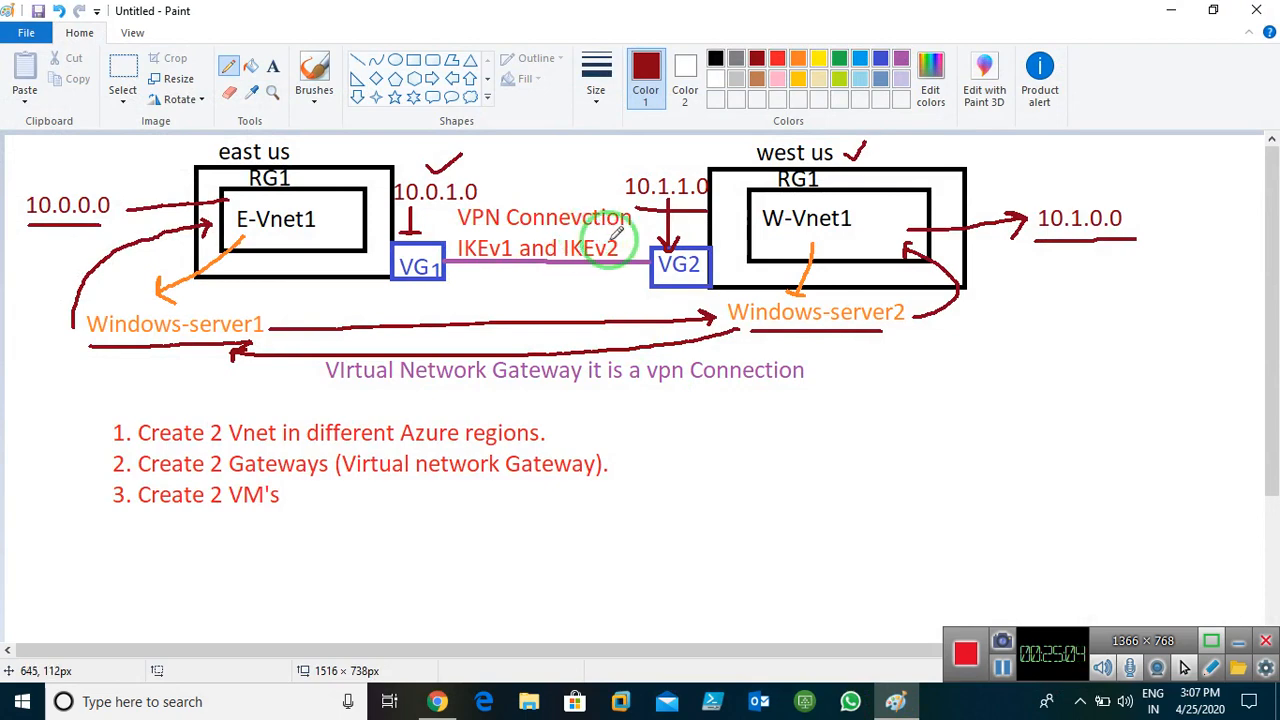
pyautogui.moveTo(606, 234); pyautogui.dragTo(636, 229)
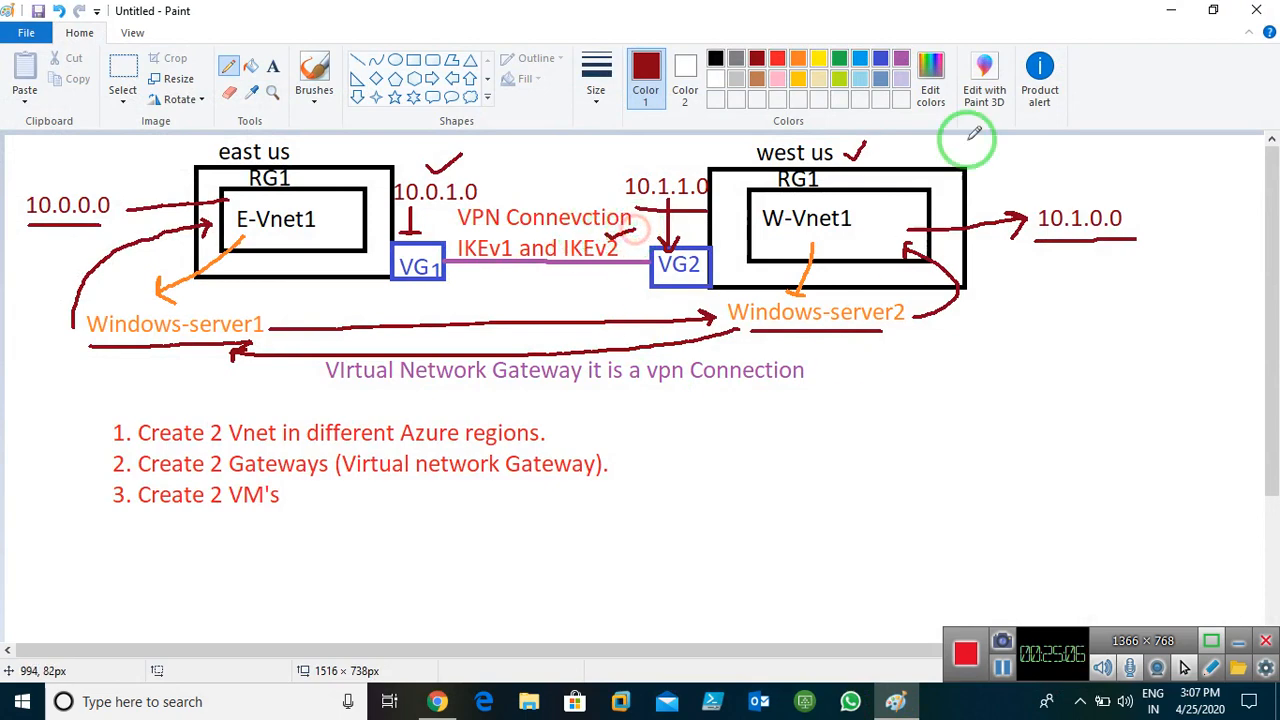
pyautogui.click(1180, 12)
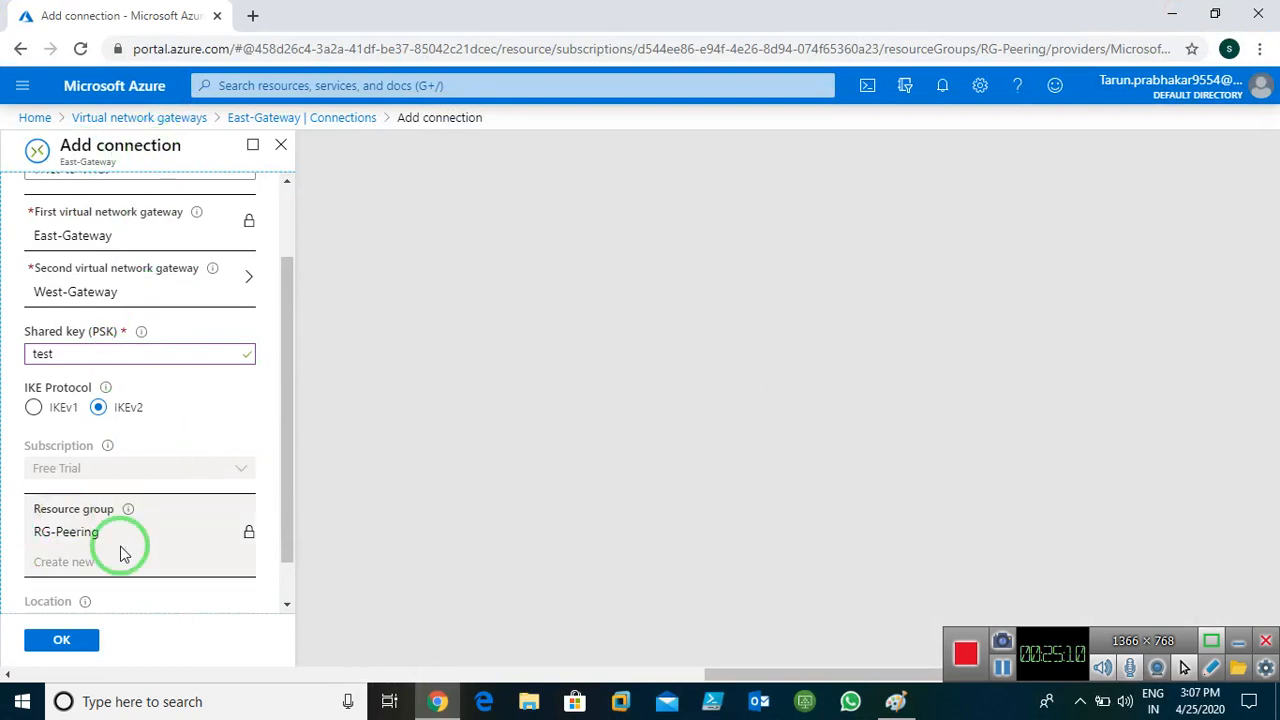
# Submit the Esatus-westus connection, dismiss notifications, and return to the gateways list
pyautogui.click(58, 642)
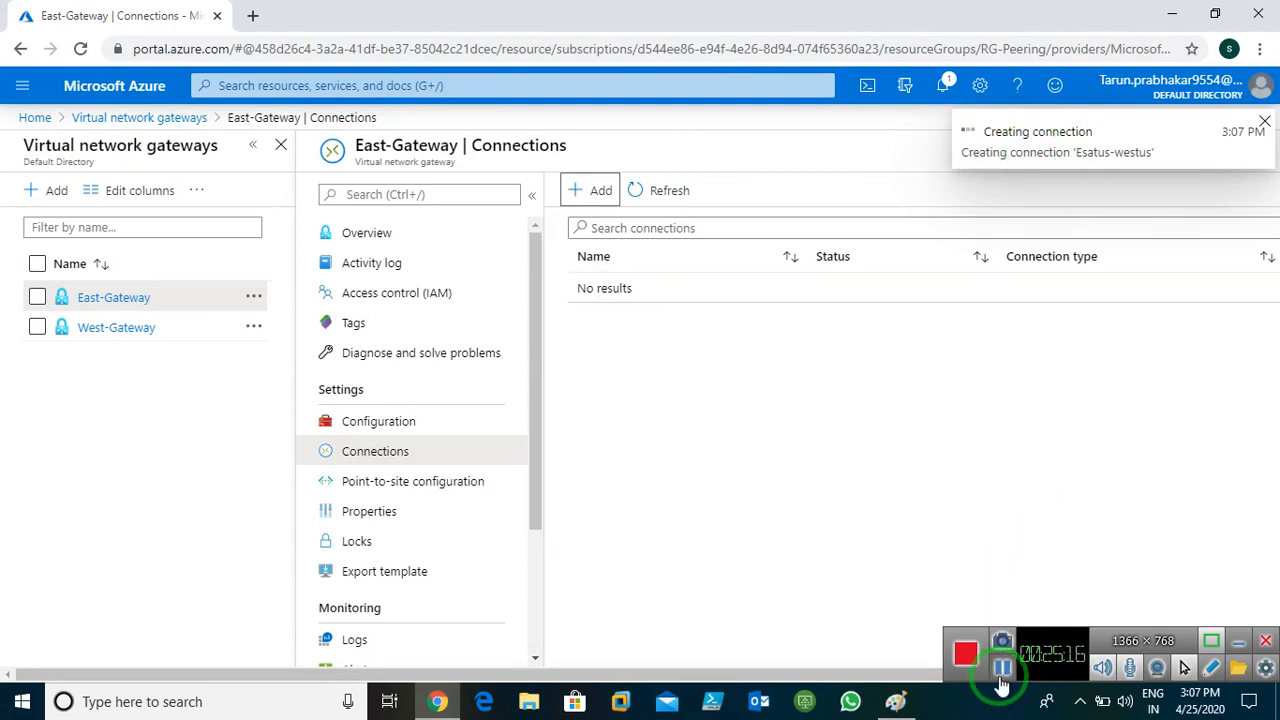
pyautogui.click(1002, 670)
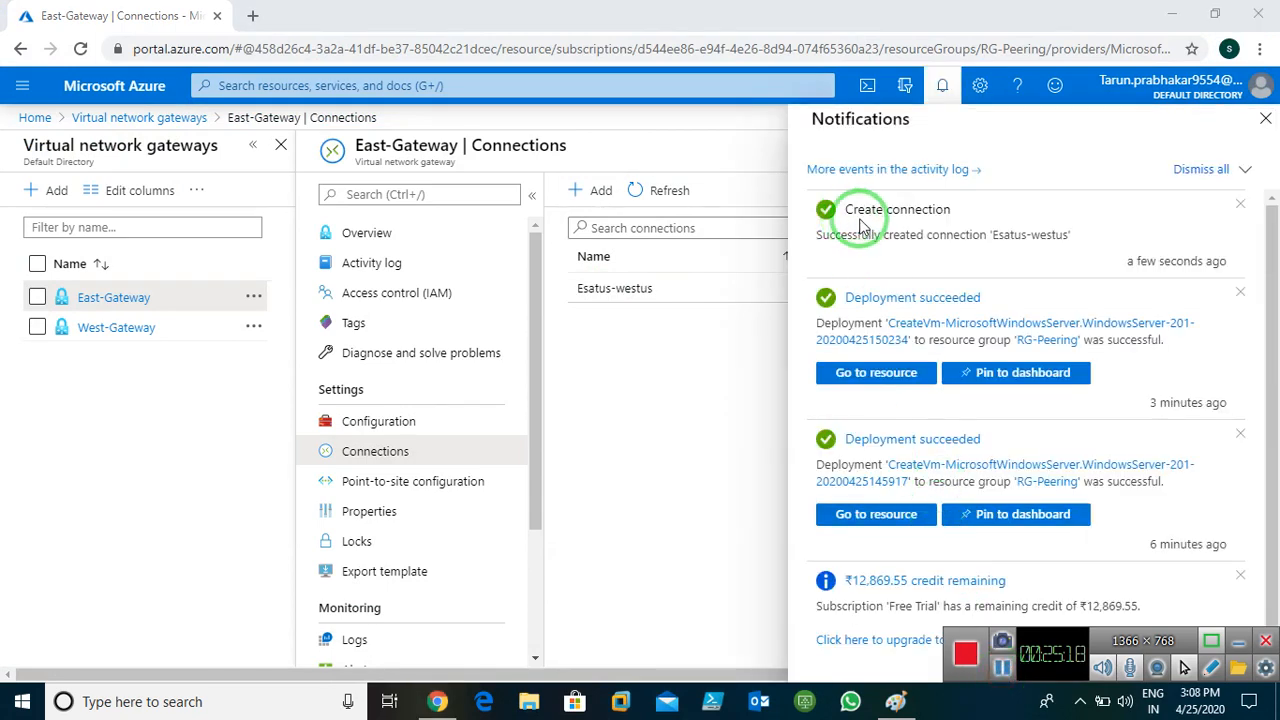
pyautogui.click(1265, 118)
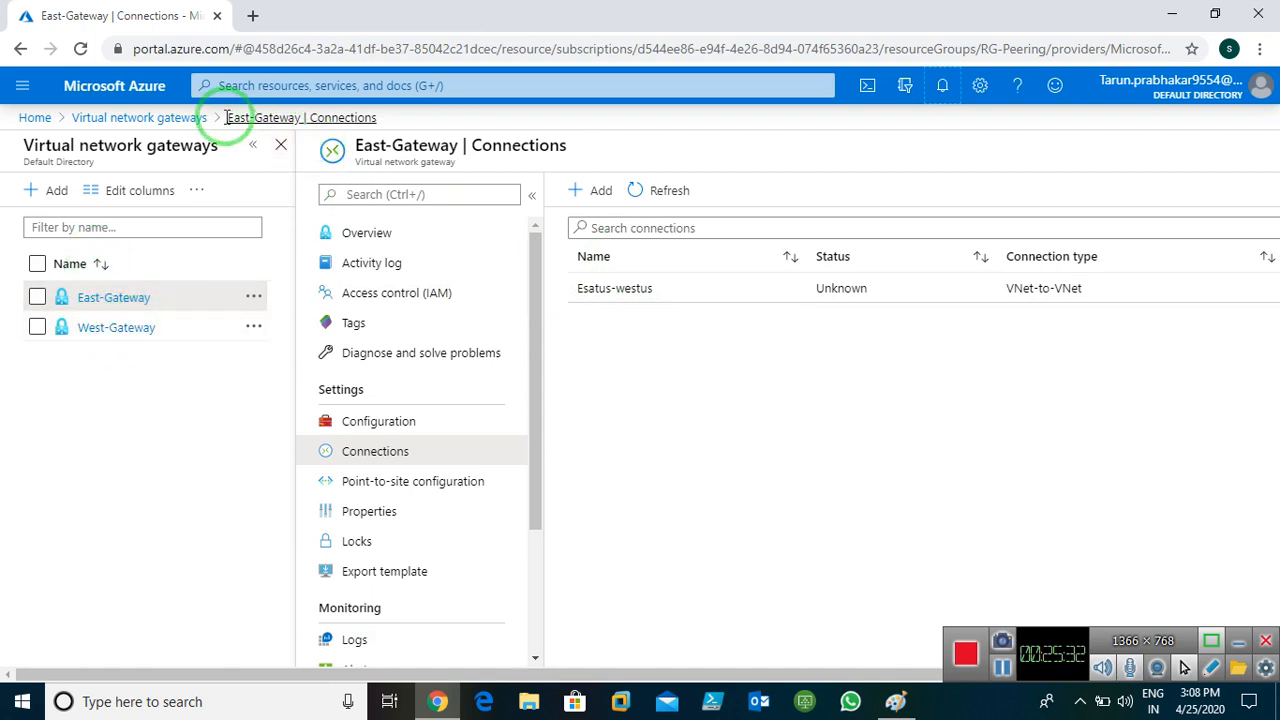
pyautogui.click(117, 119)
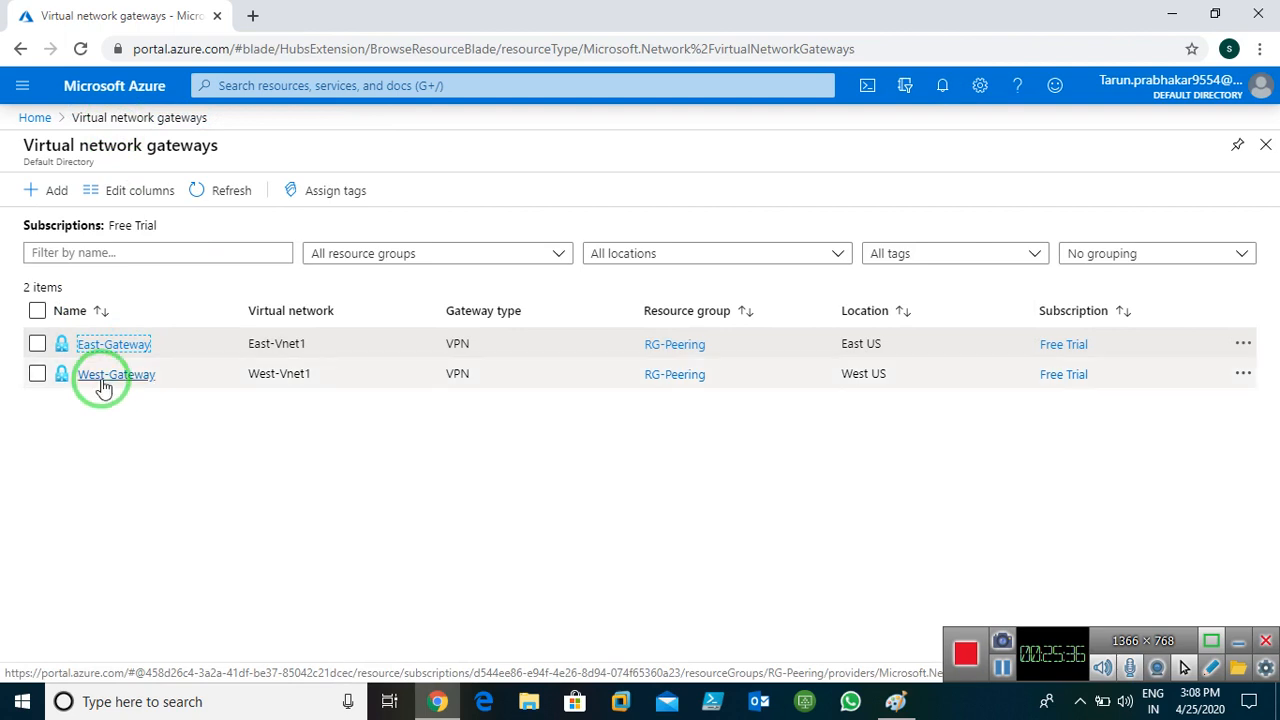
# On West-Gateway, add connection Westus-eastus to East-Gateway with the shared key, then refresh the list
pyautogui.click(112, 375)
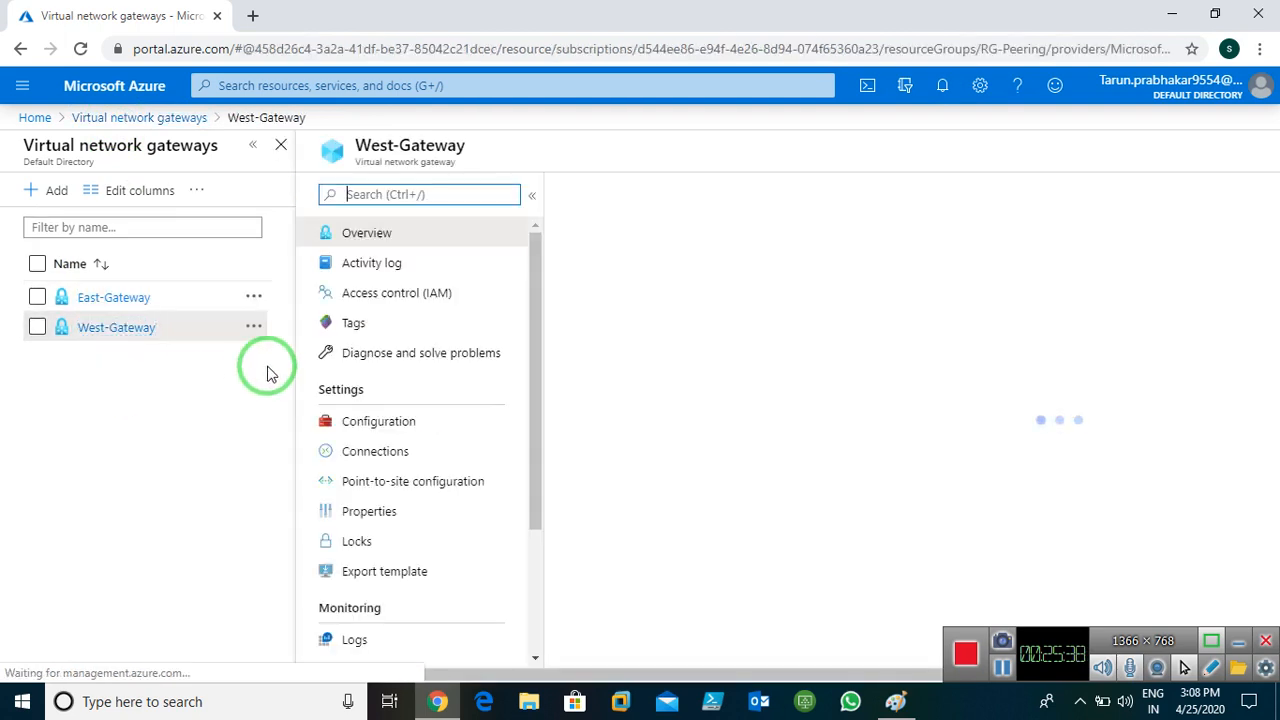
pyautogui.click(80, 454)
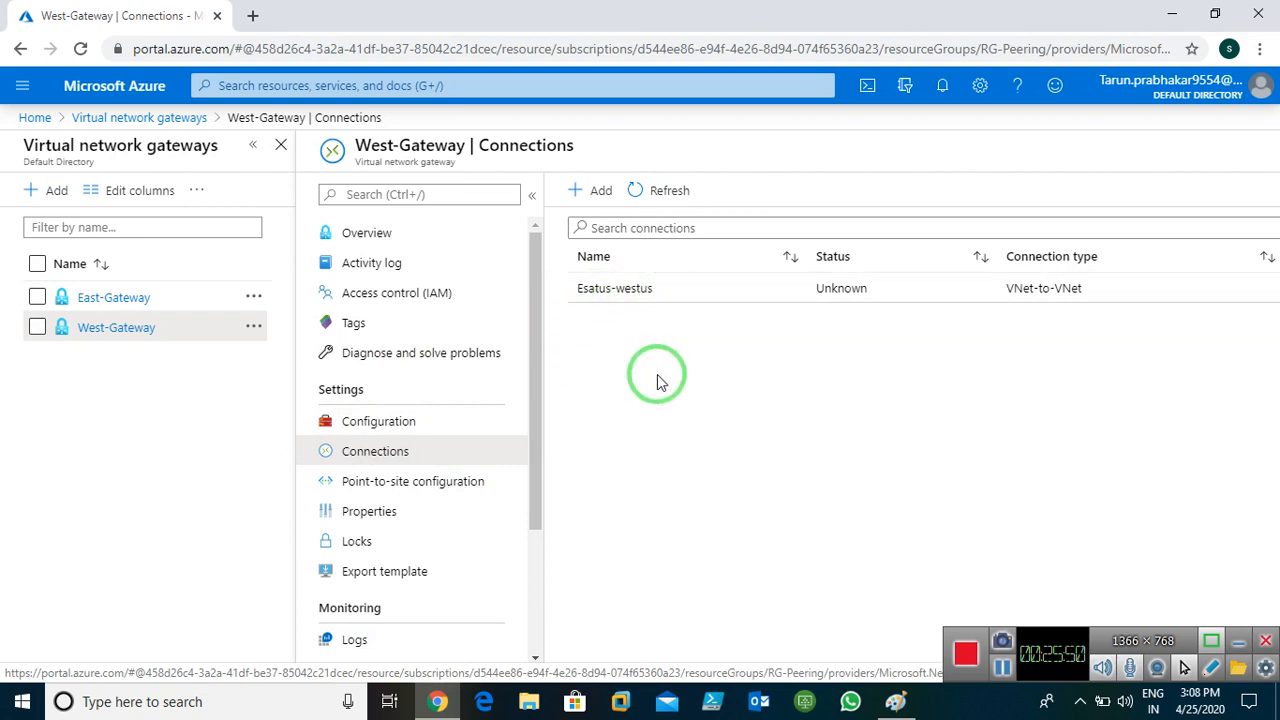
pyautogui.click(583, 194)
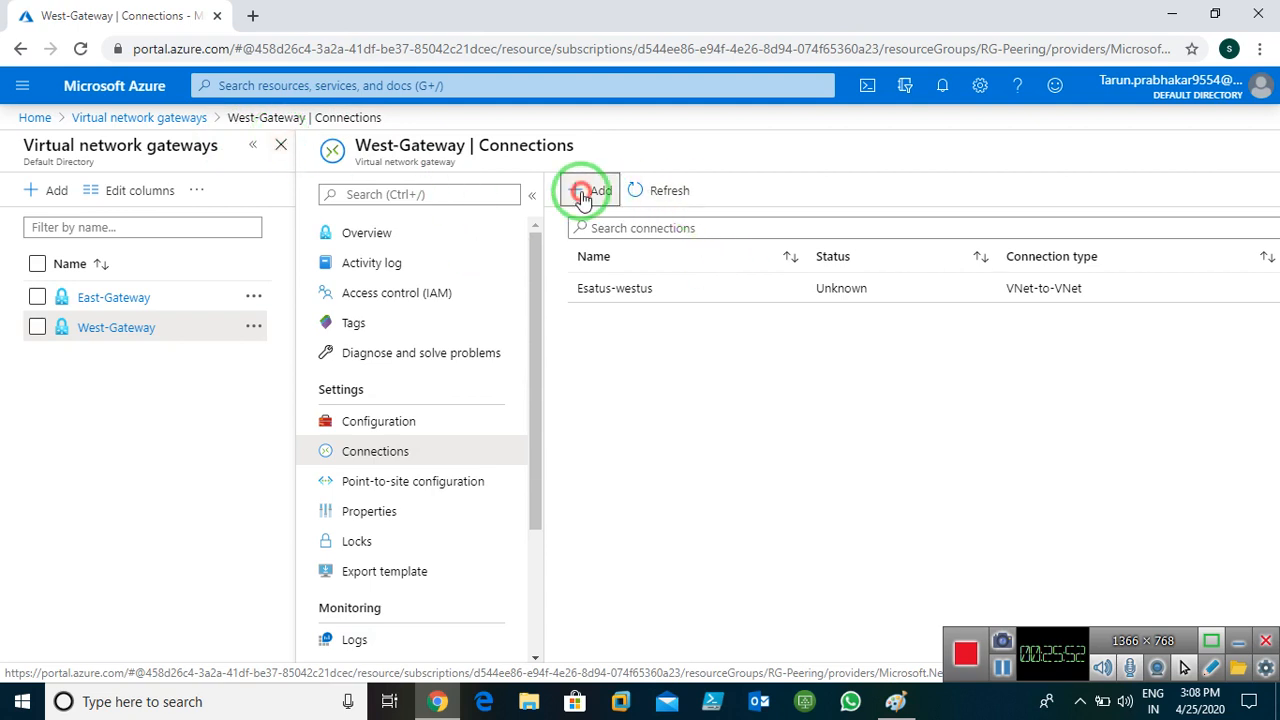
pyautogui.click(72, 208)
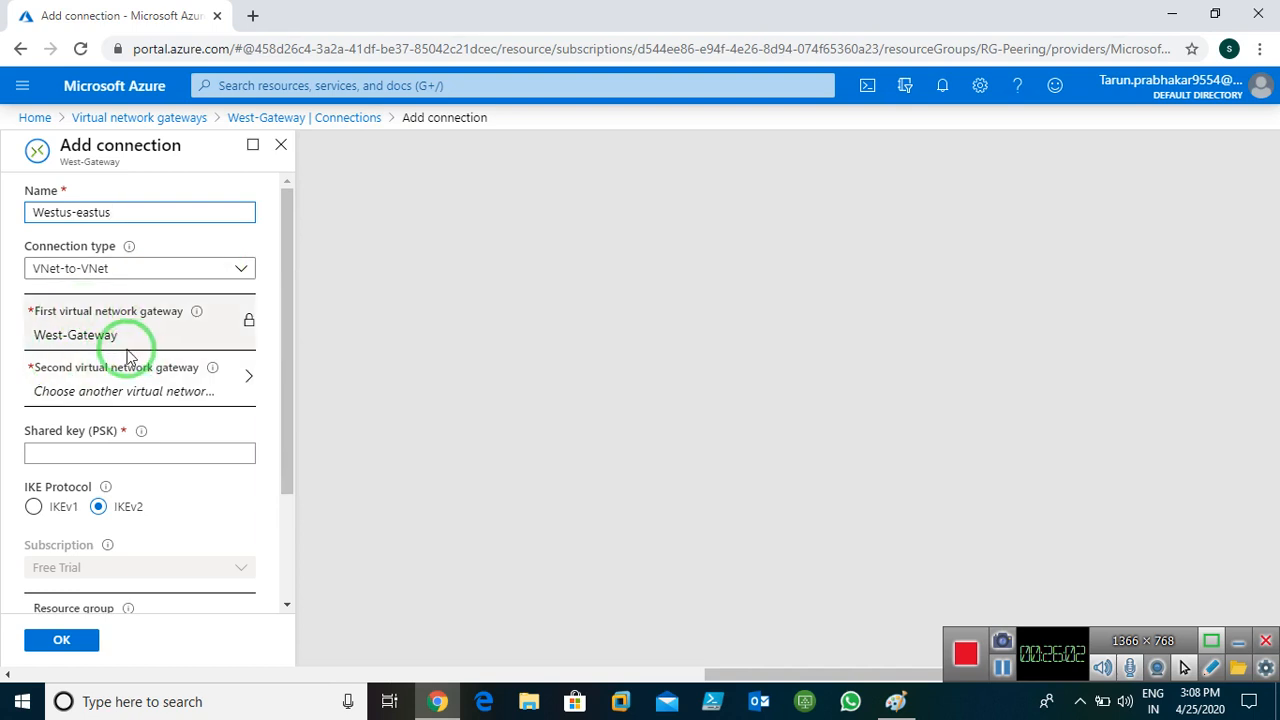
pyautogui.click(171, 390)
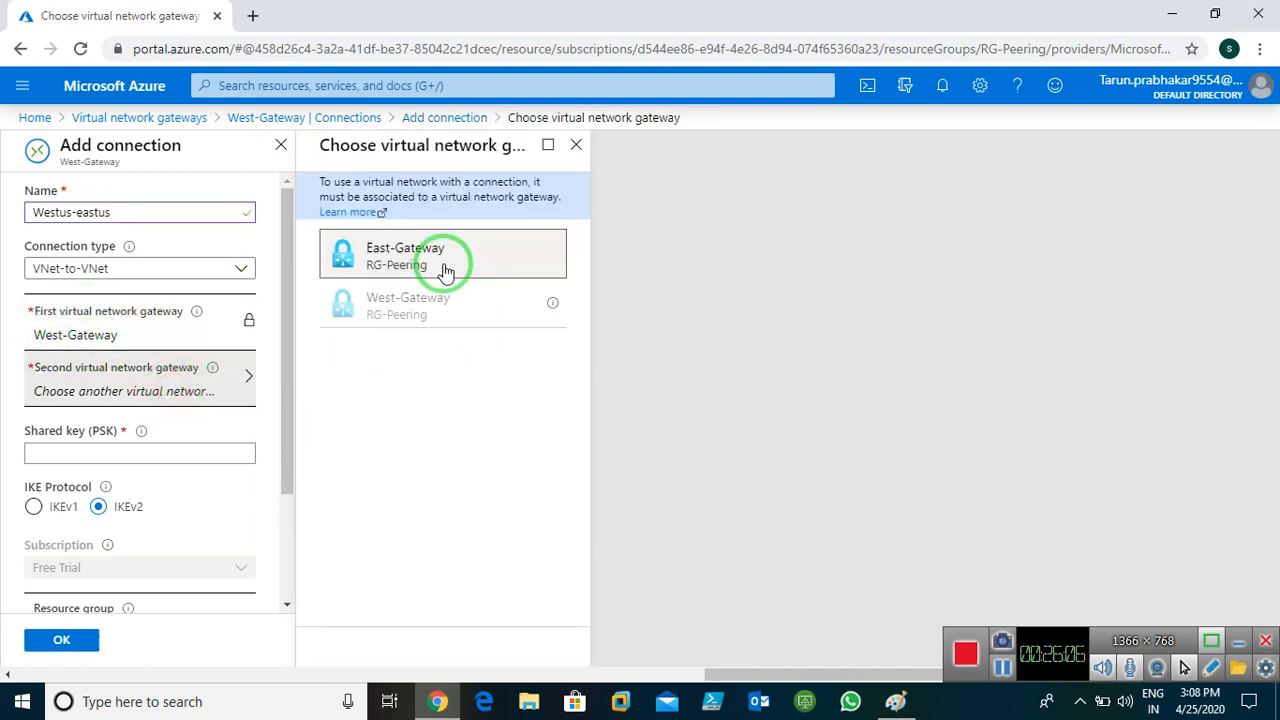
pyautogui.click(405, 264)
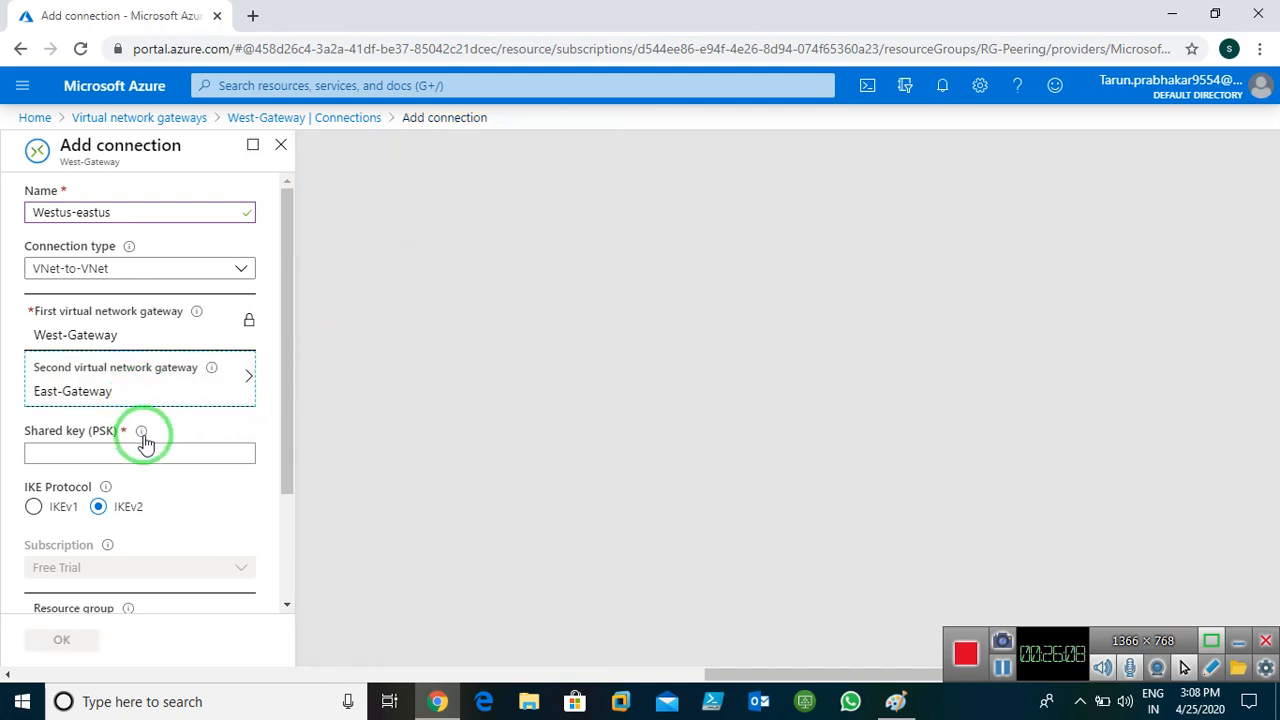
pyautogui.click(117, 453)
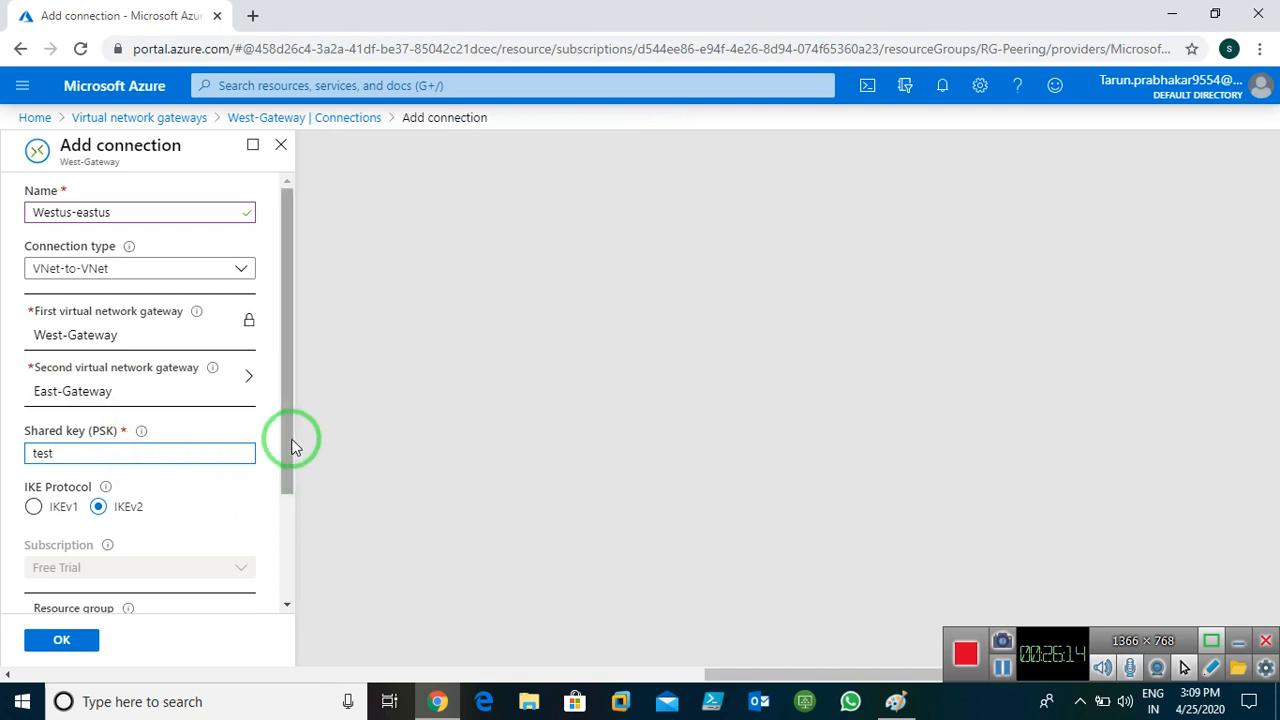
pyautogui.moveTo(291, 443); pyautogui.dragTo(288, 537)
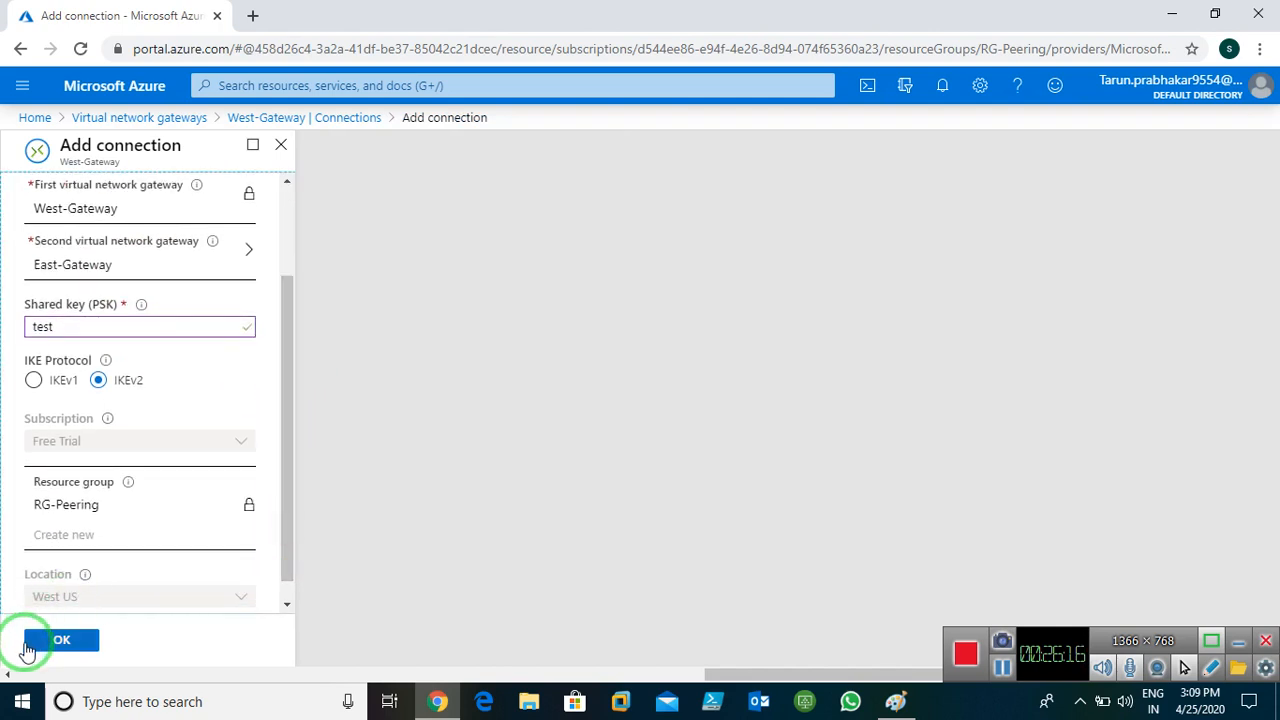
pyautogui.click(63, 642)
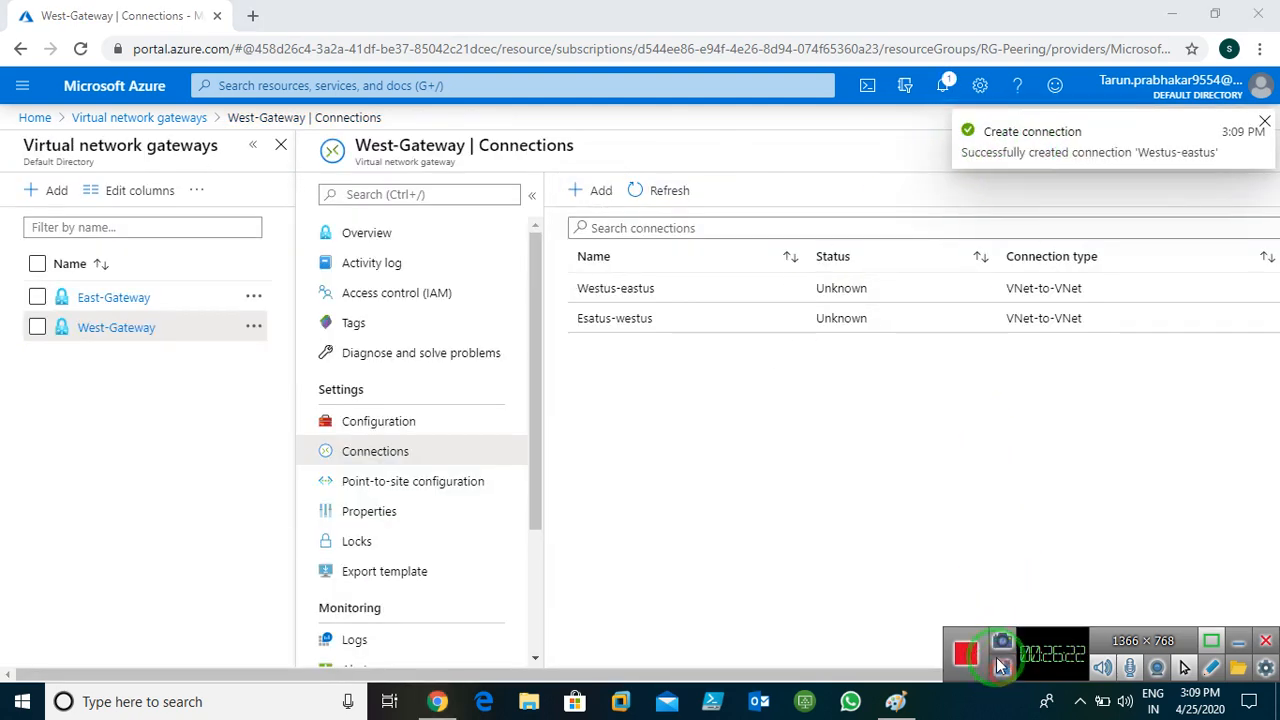
pyautogui.click(643, 202)
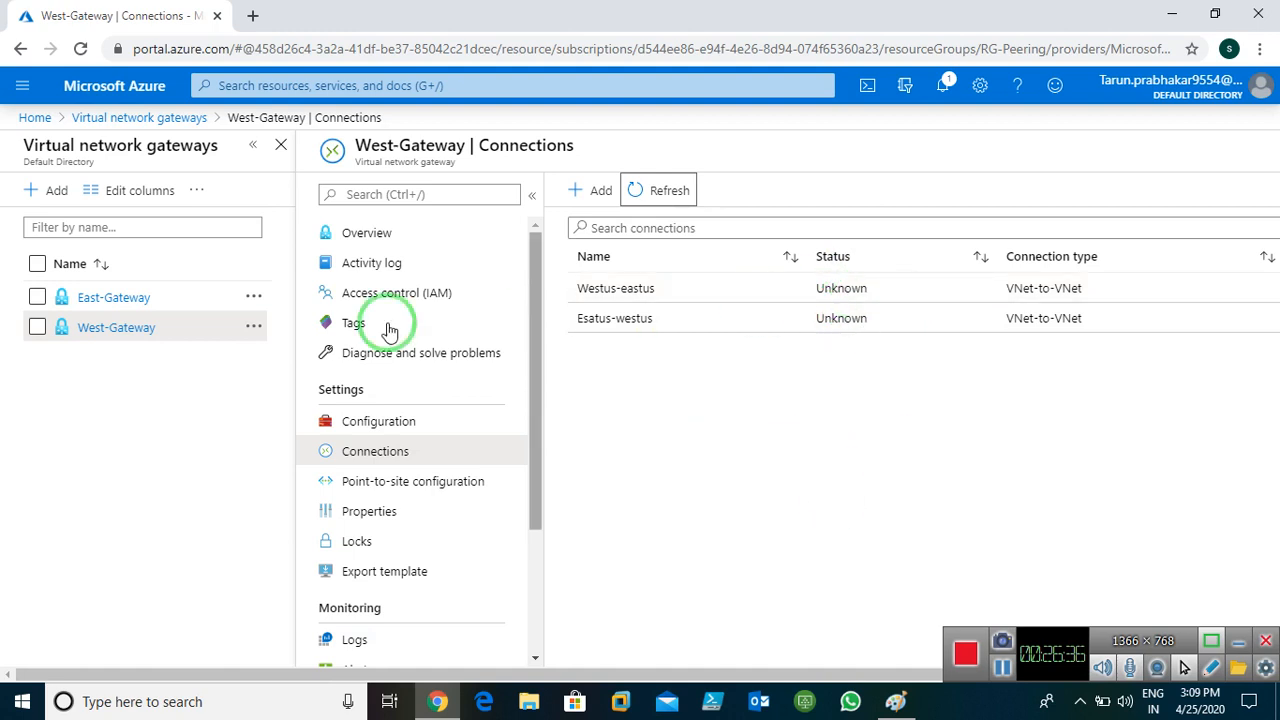
# Download the RDP files for Windows-server1 and Windows-server2 from their Connect pages
pyautogui.click(30, 116)
pyautogui.click(408, 210)
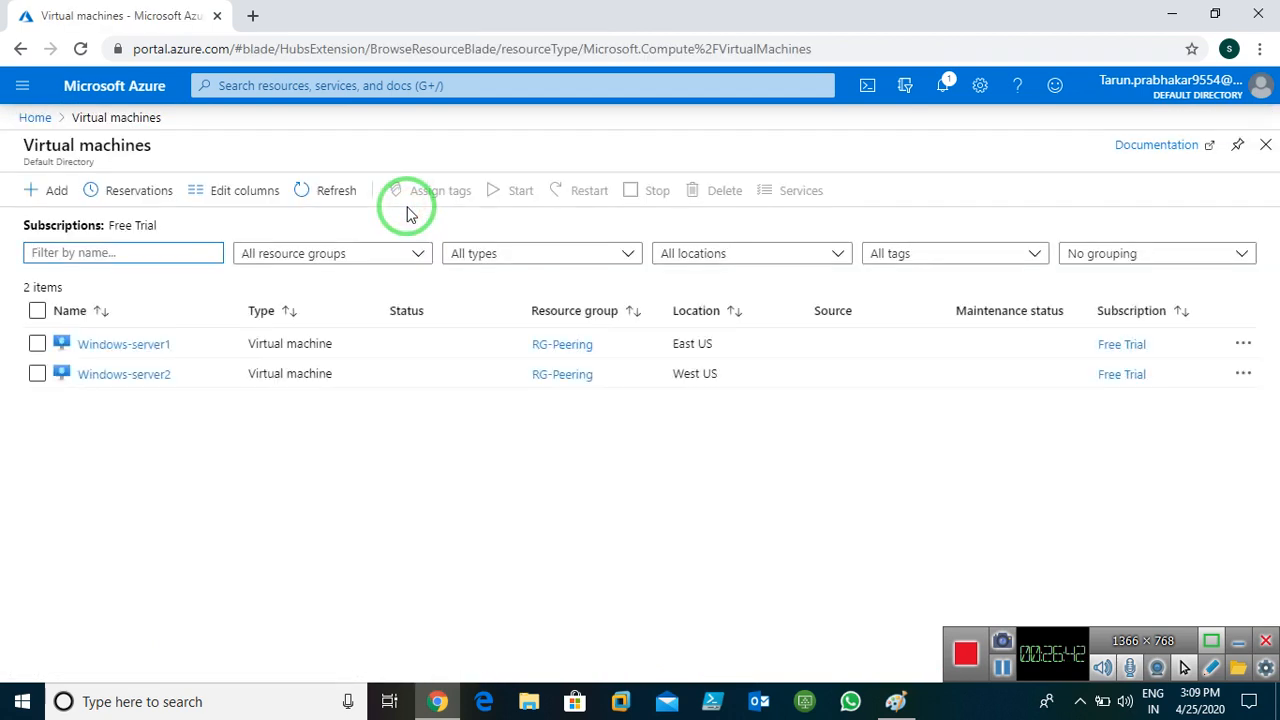
pyautogui.click(130, 345)
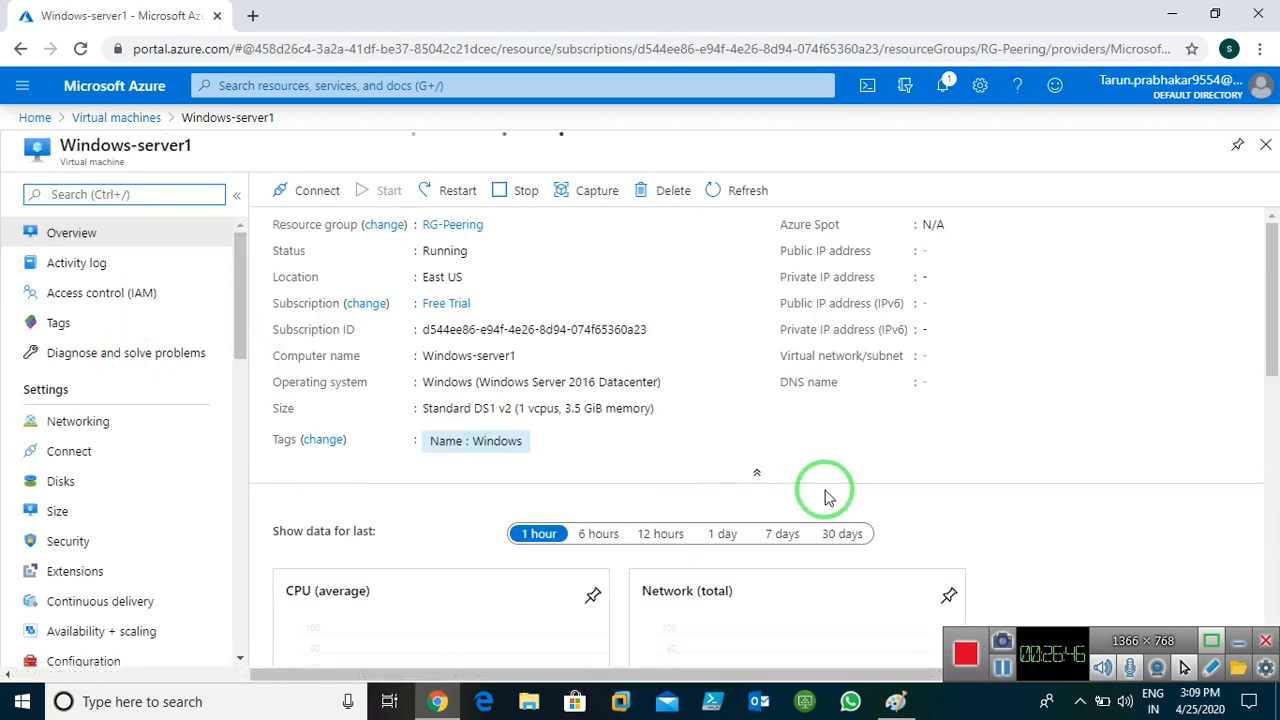
pyautogui.click(318, 190)
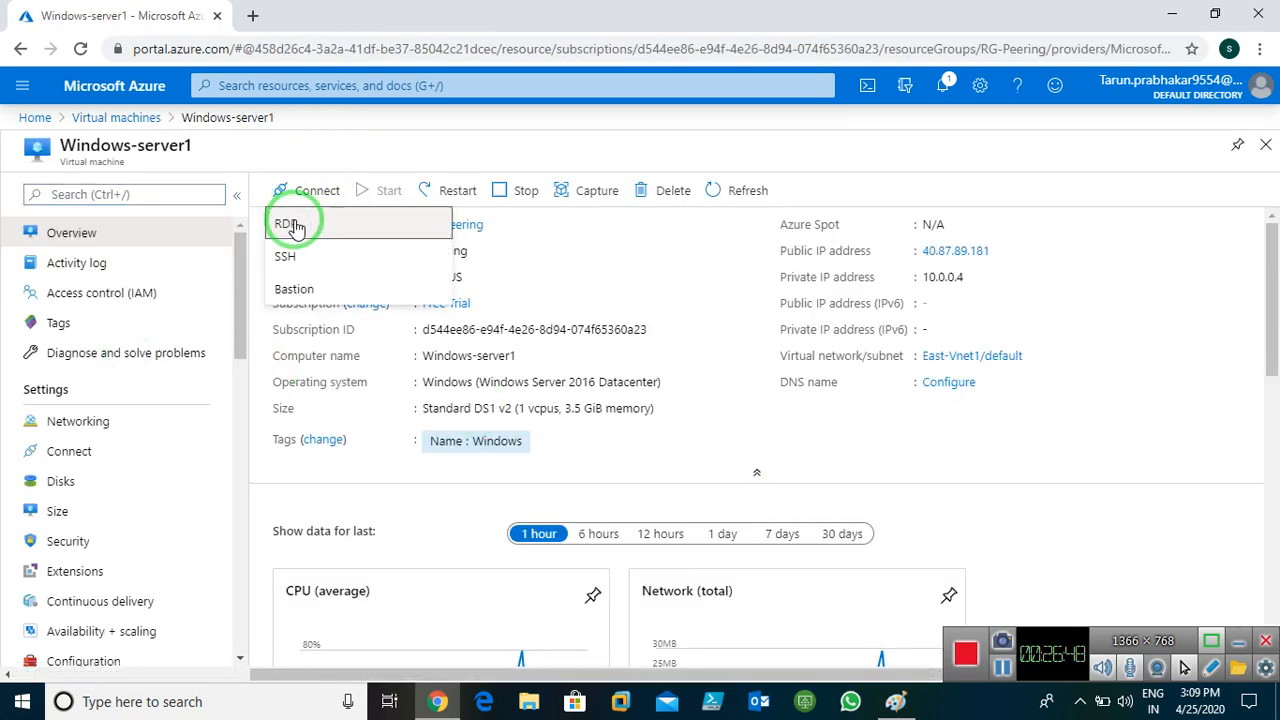
pyautogui.click(320, 226)
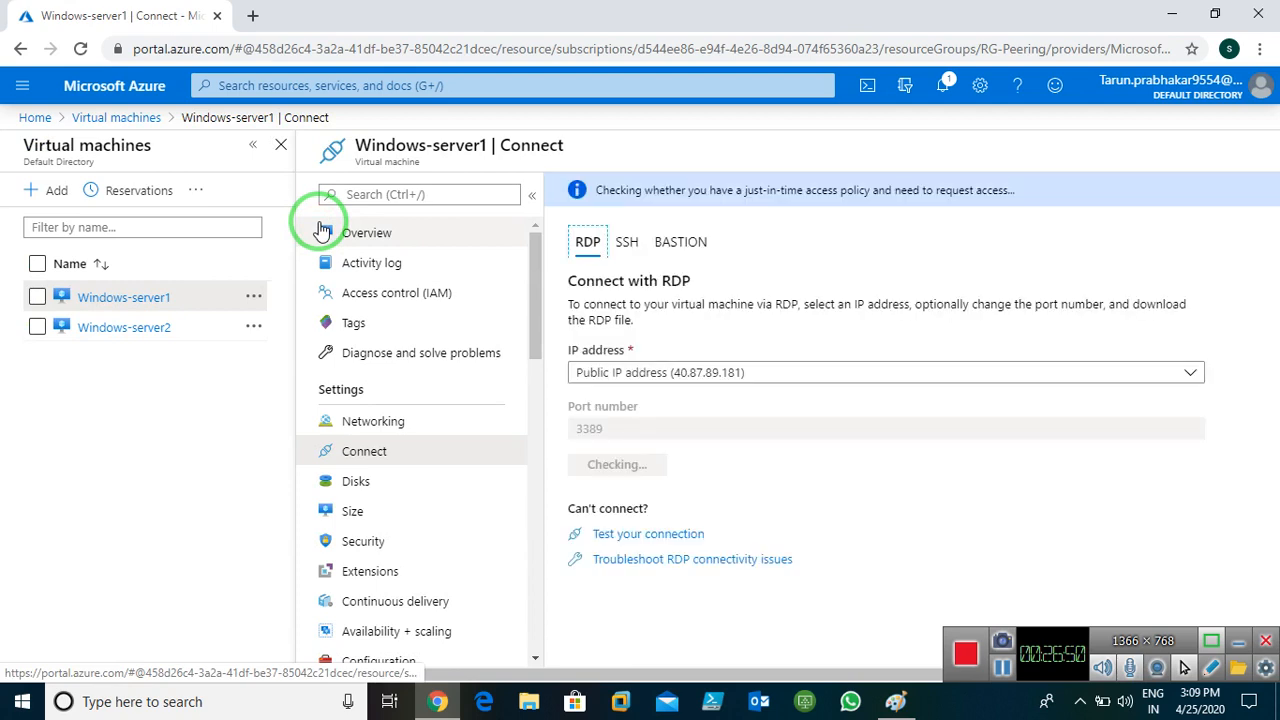
pyautogui.click(614, 462)
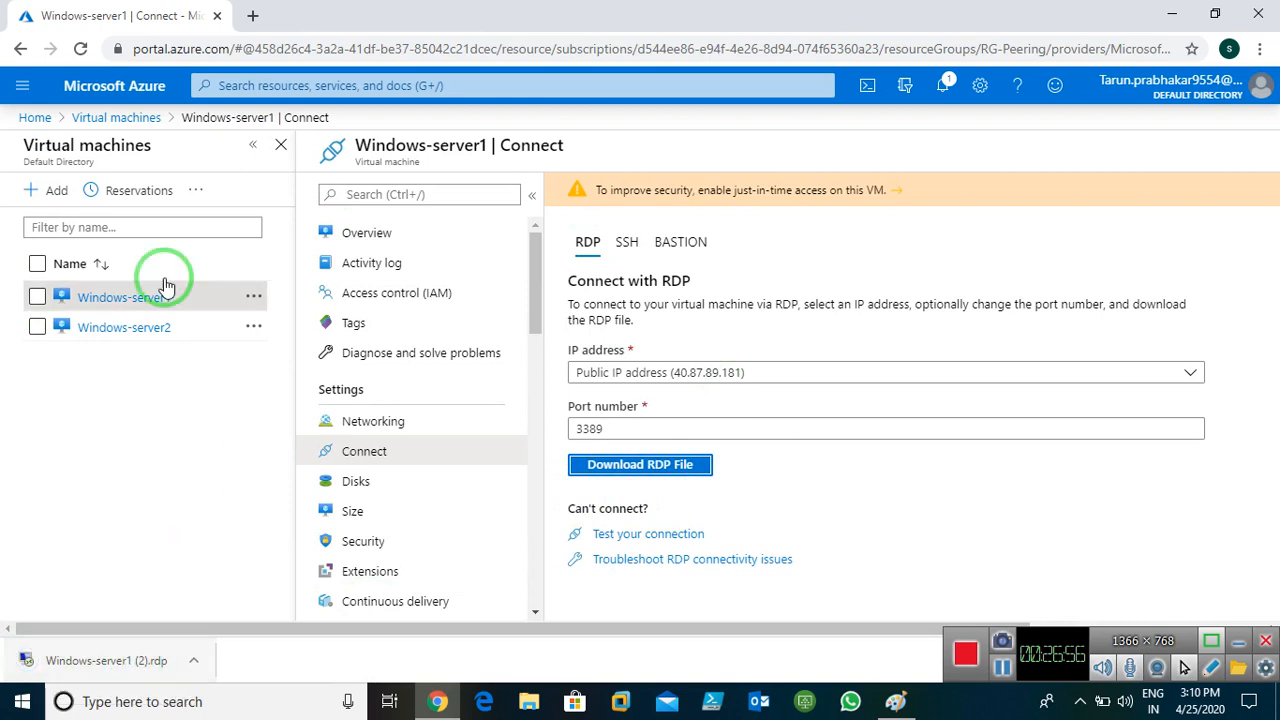
pyautogui.click(108, 333)
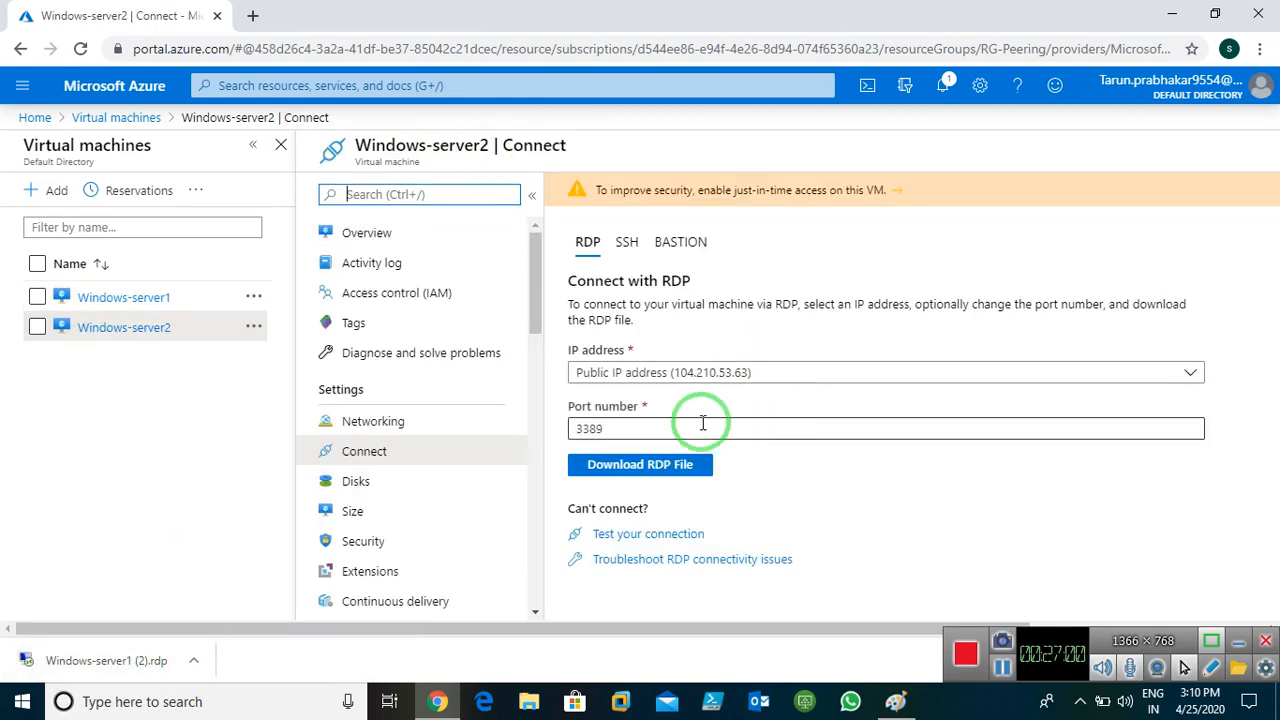
pyautogui.click(620, 468)
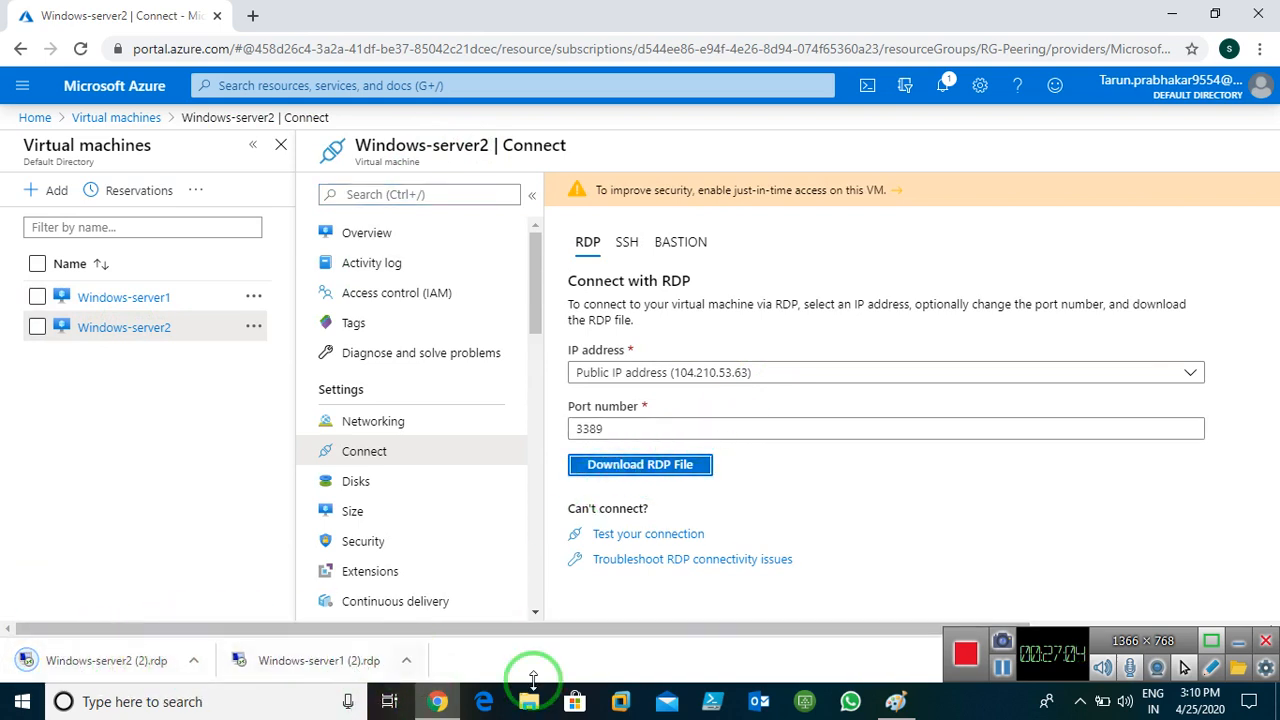
# Open the downloaded RDP file, accept the publisher warning, and sign in with the administrator user name and password
pyautogui.click(307, 662)
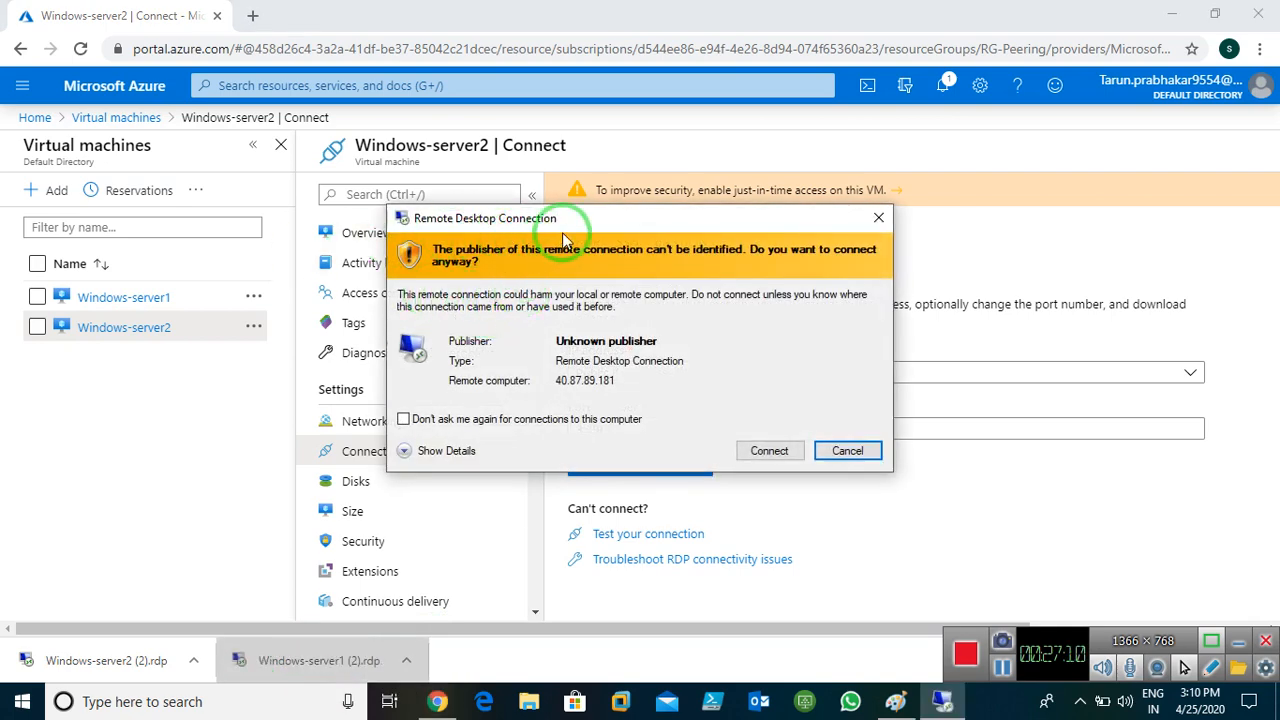
pyautogui.click(767, 450)
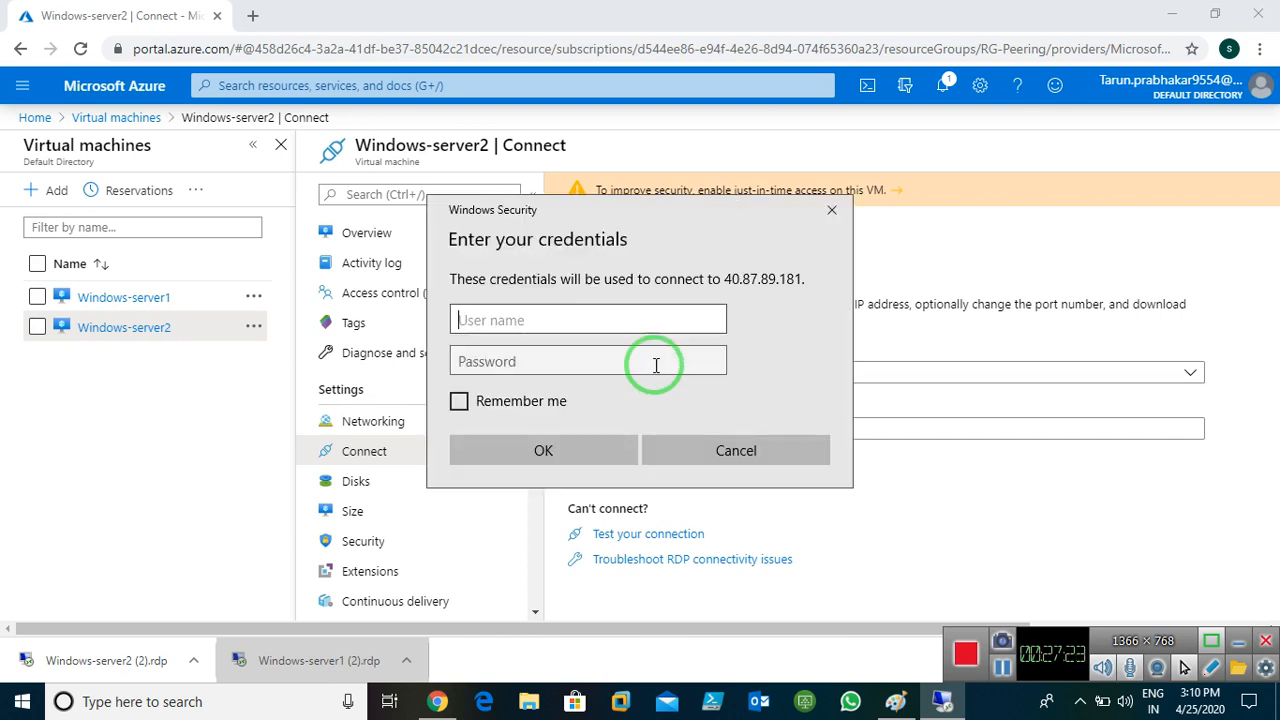
pyautogui.click(611, 318)
pyautogui.write('Administrator1')
pyautogui.press('Tab')
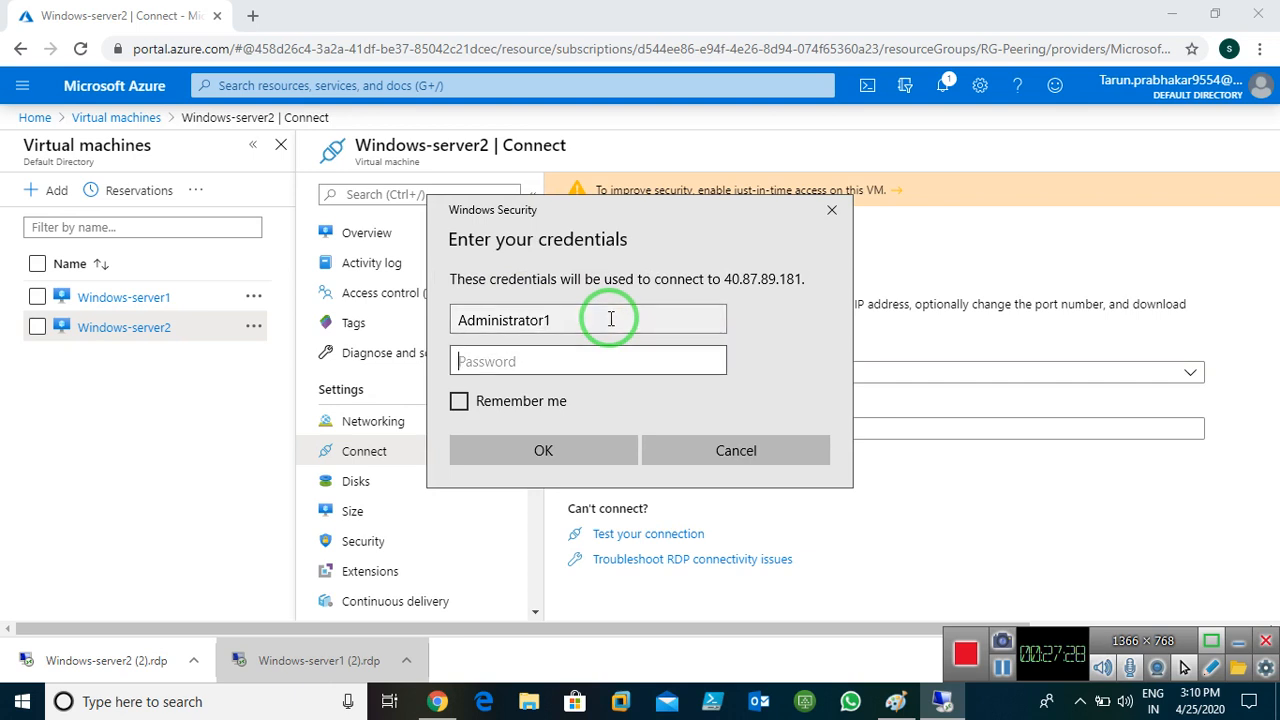
pyautogui.write('*************')
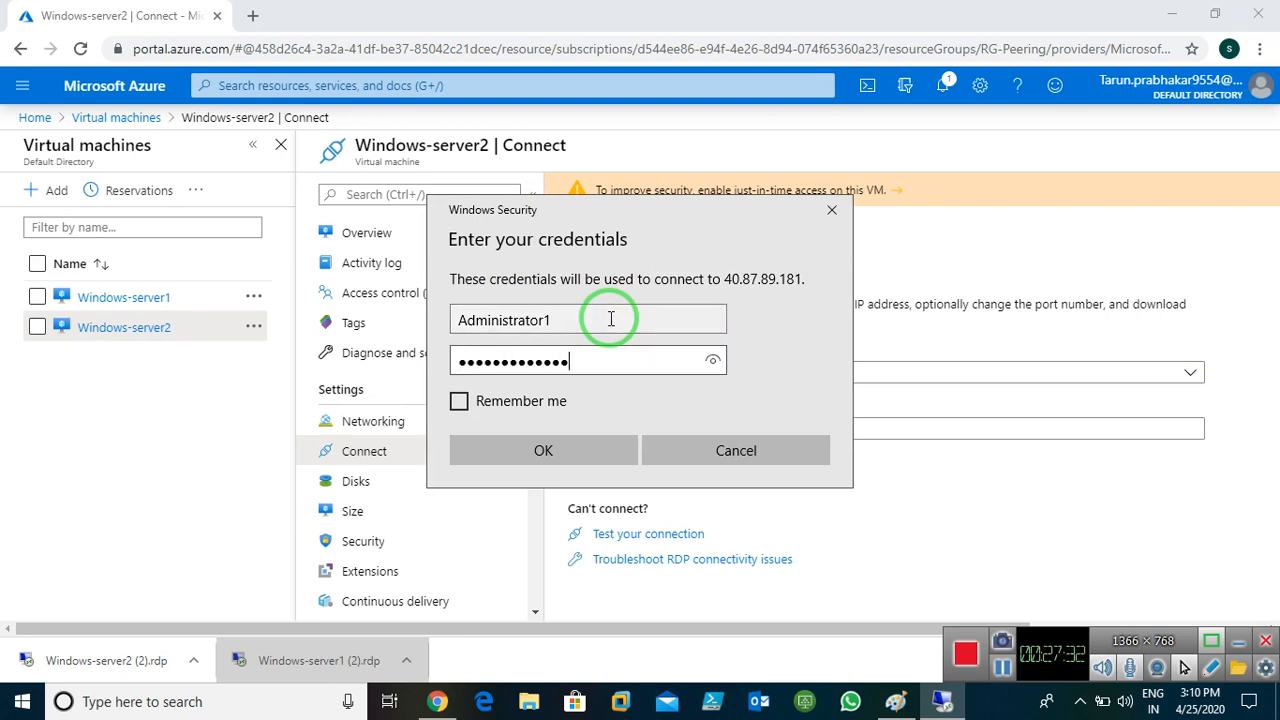
pyautogui.click(548, 450)
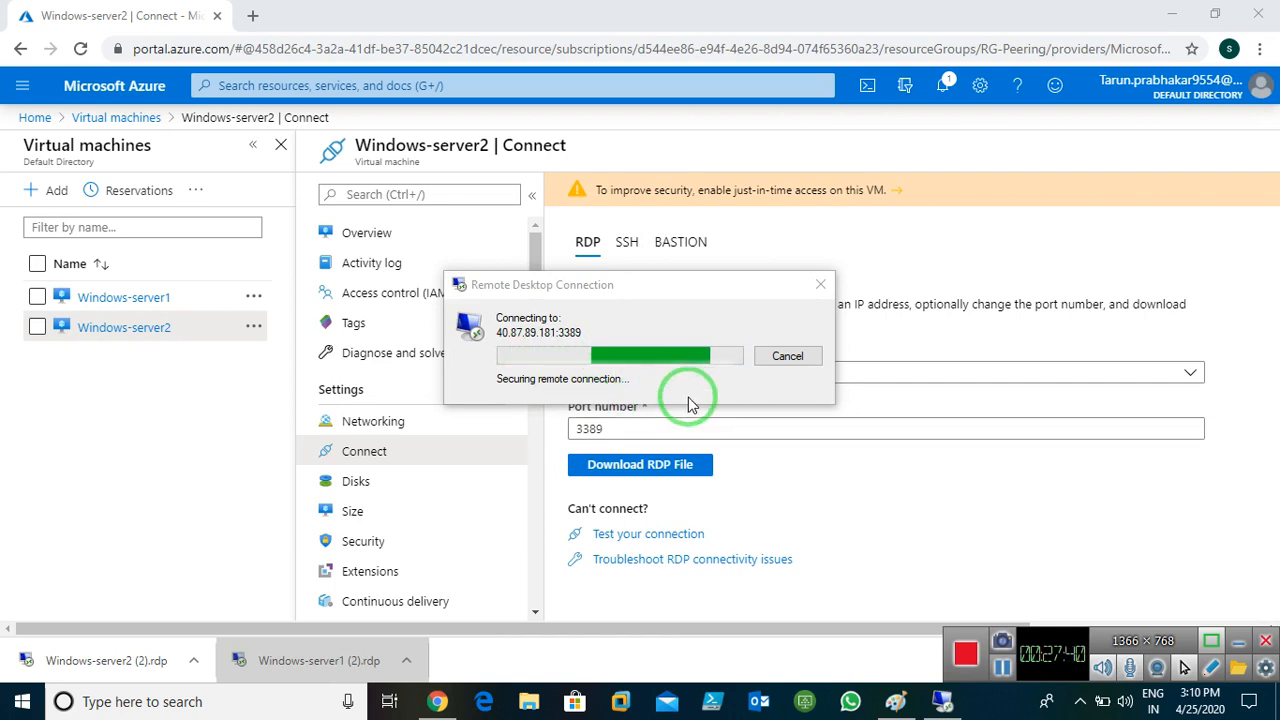
pyautogui.click(1001, 667)
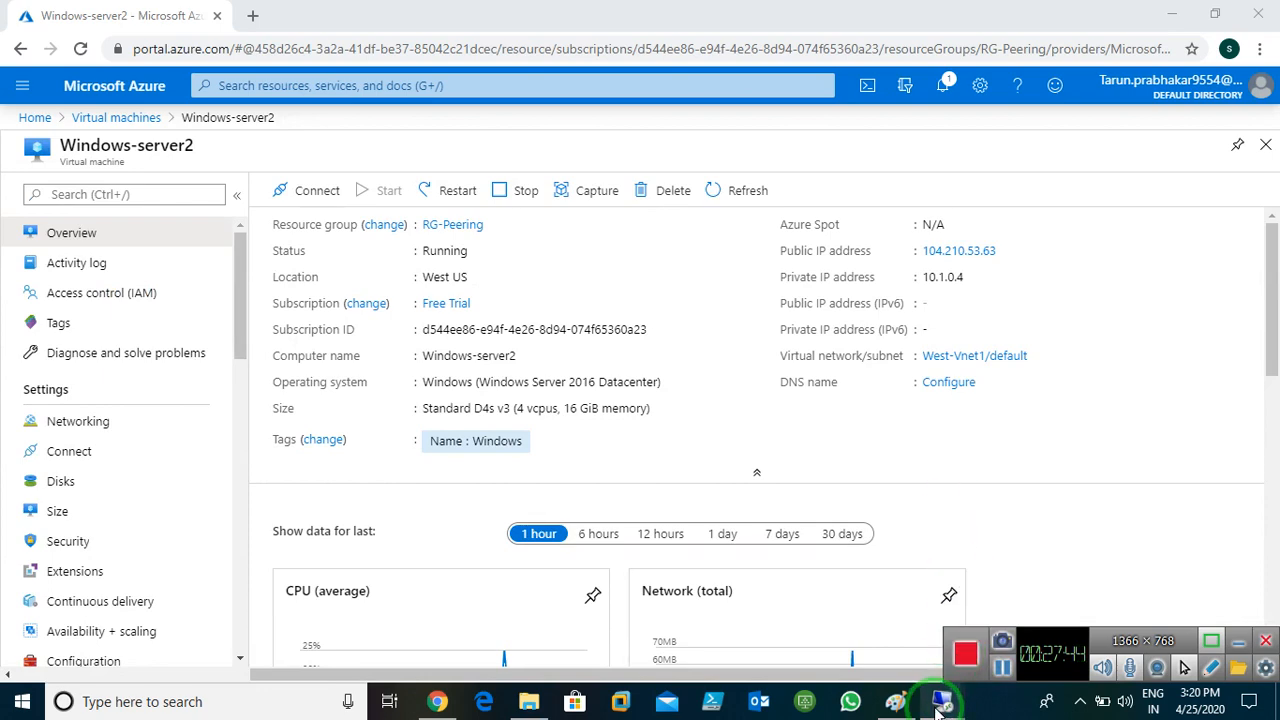
# Bring the Windows-server1 remote session full-screen, then minimize it
pyautogui.moveTo(942, 701)
pyautogui.click(795, 603)
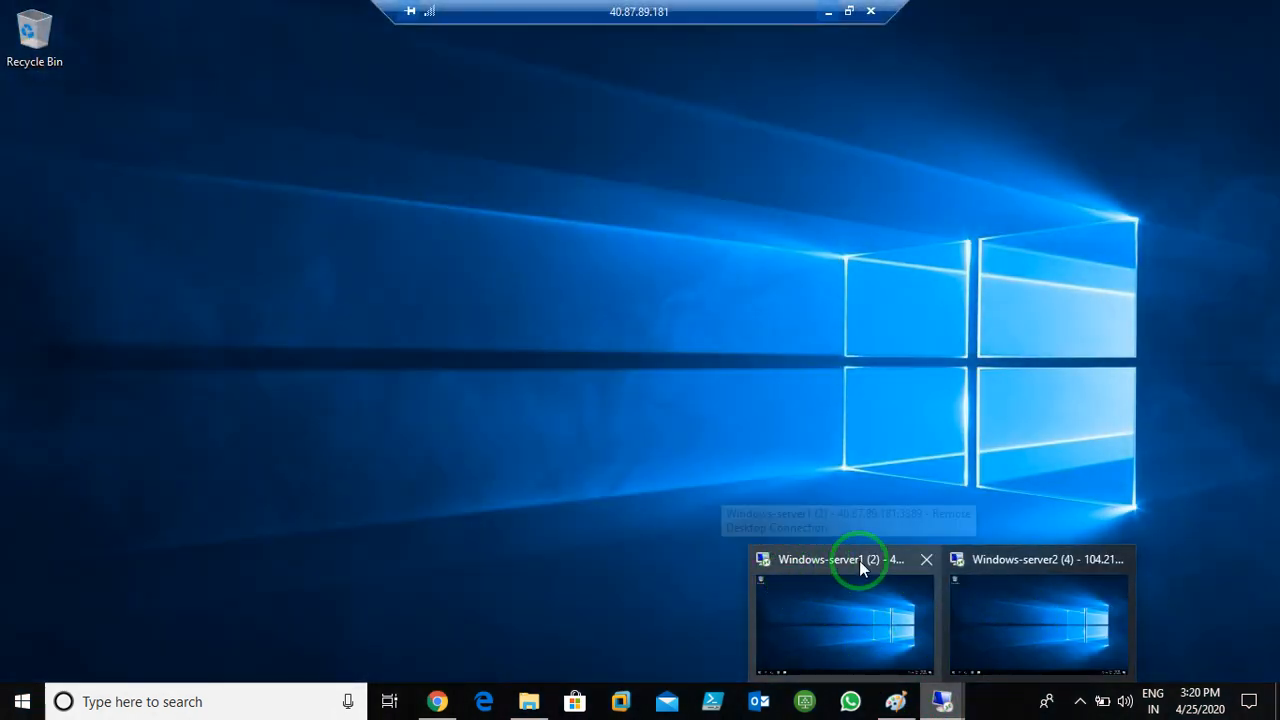
pyautogui.click(862, 612)
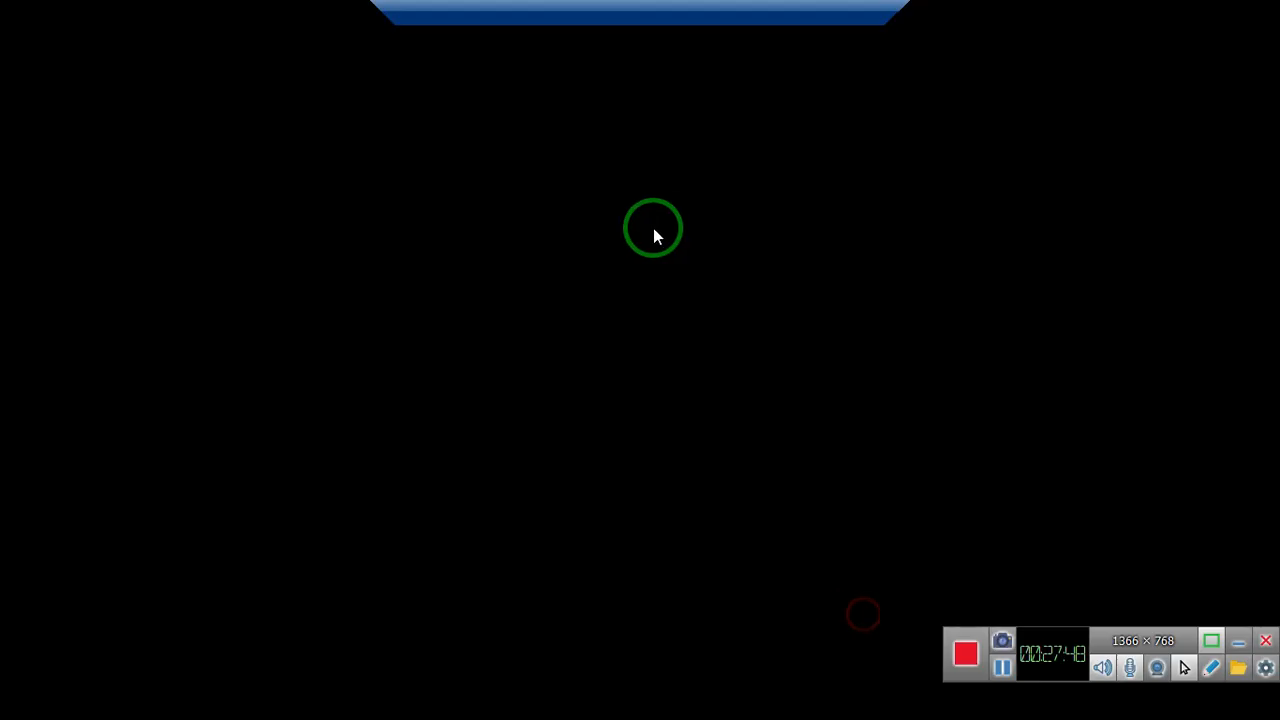
pyautogui.click(629, 267)
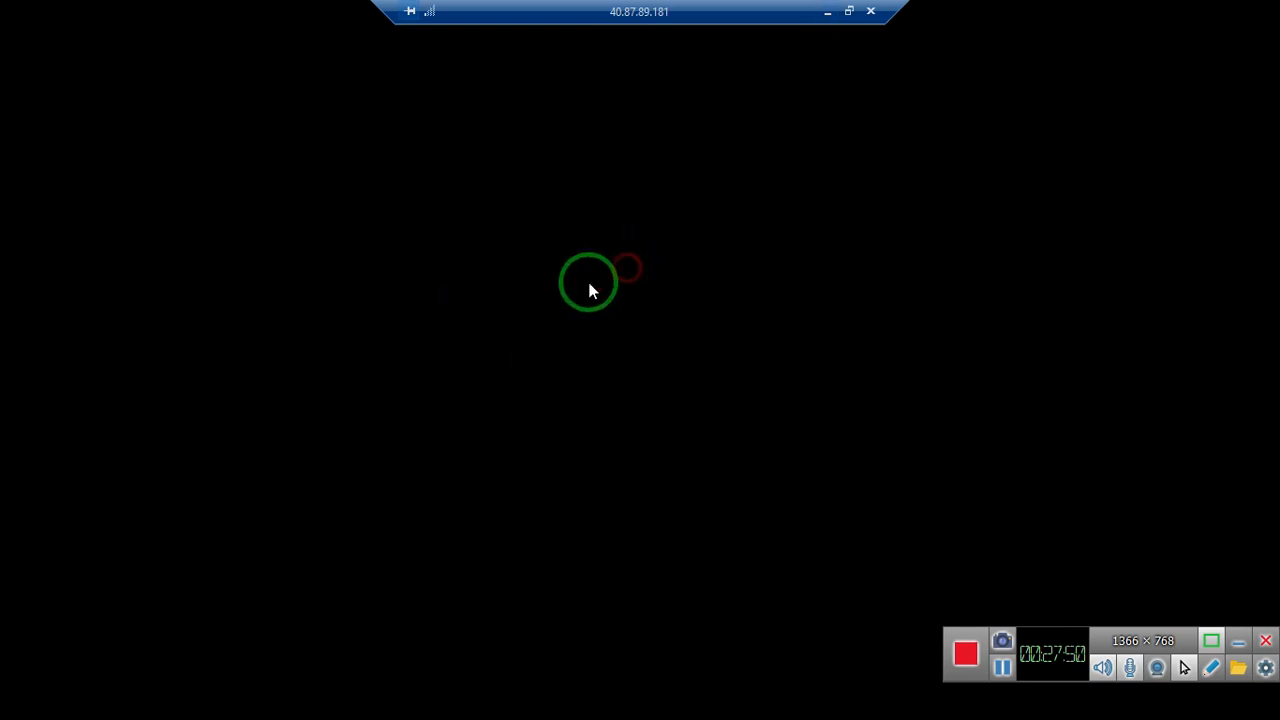
pyautogui.click(668, 276)
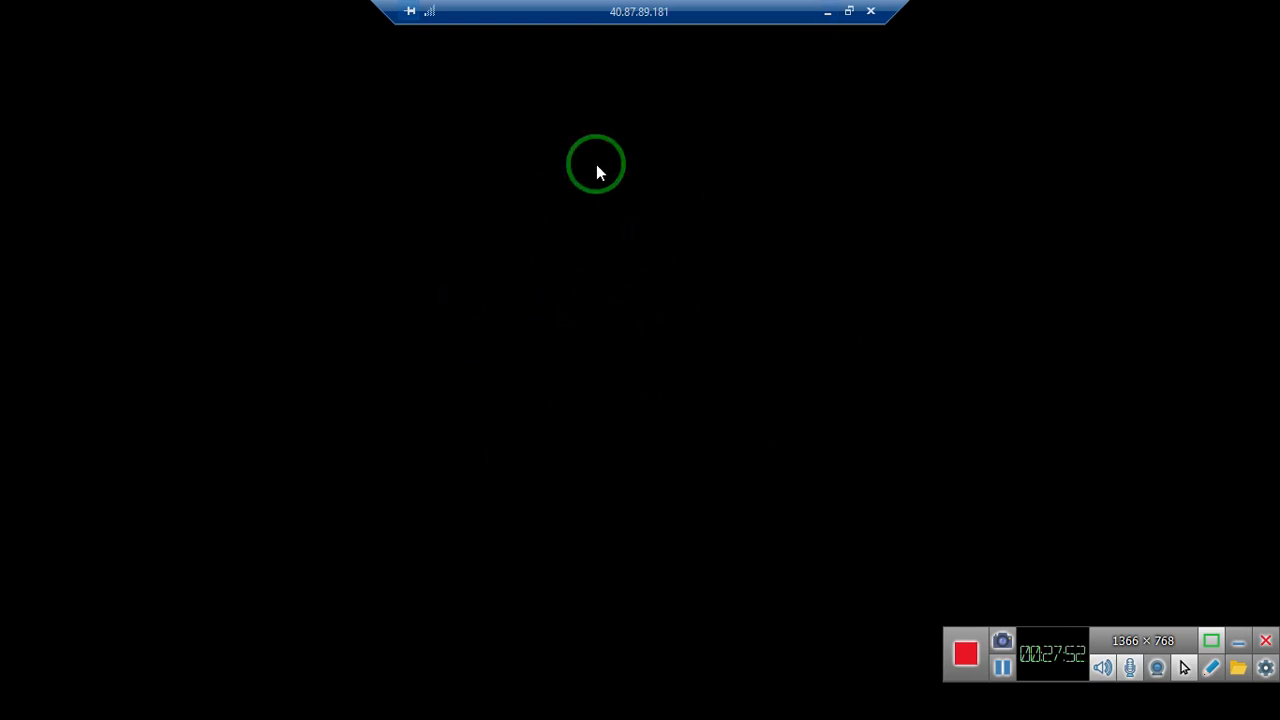
pyautogui.click(826, 12)
# Restore the 104.210.53.63 remote session, then minimize it again
pyautogui.moveTo(941, 701)
pyautogui.click(963, 659)
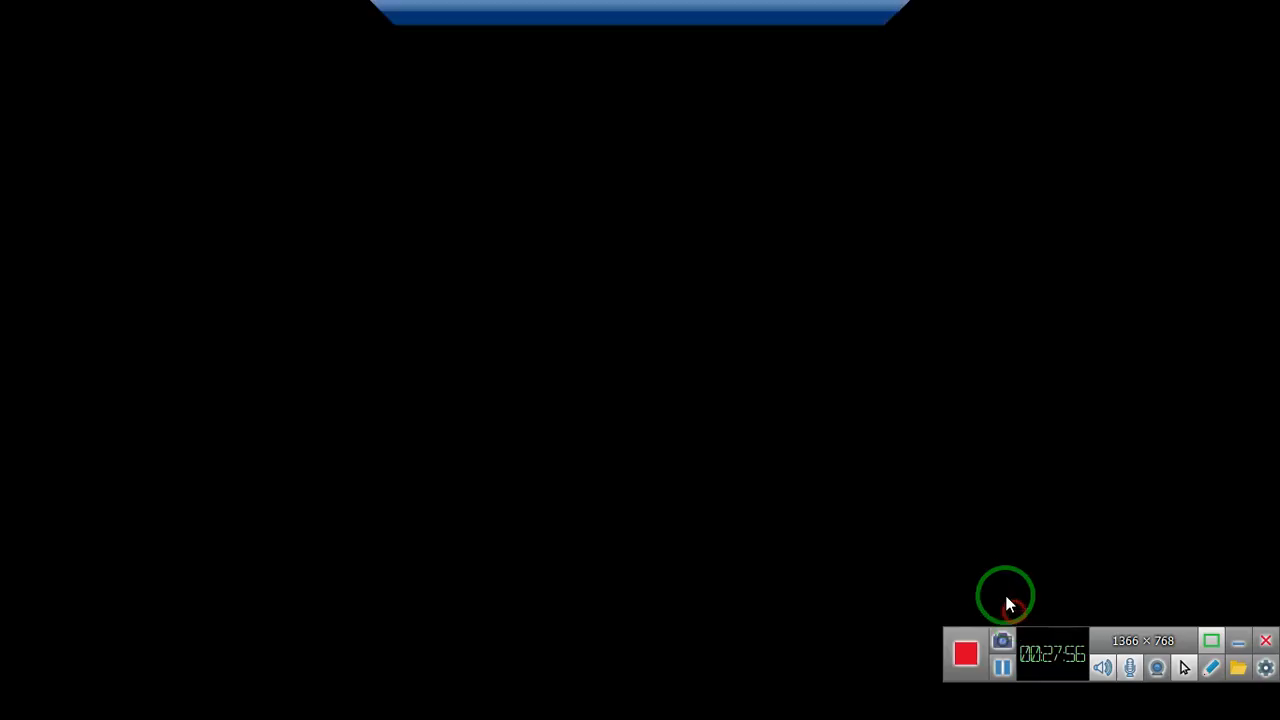
pyautogui.click(671, 226)
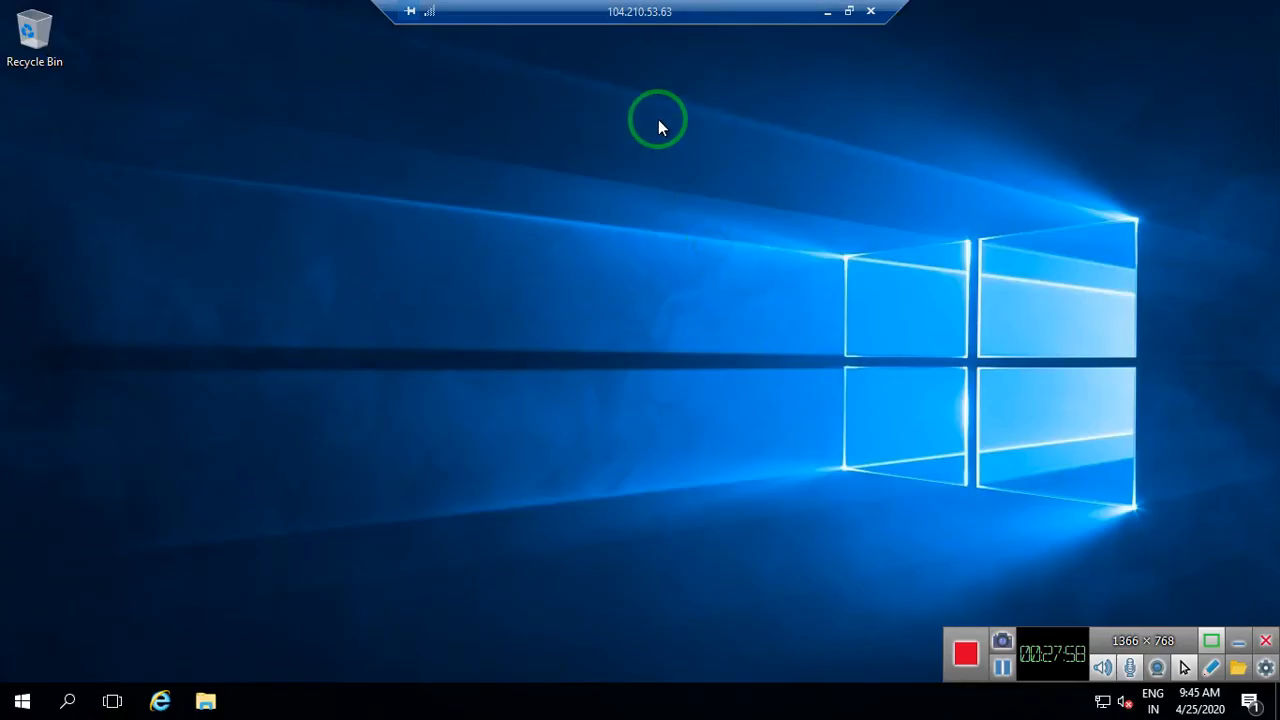
pyautogui.click(827, 11)
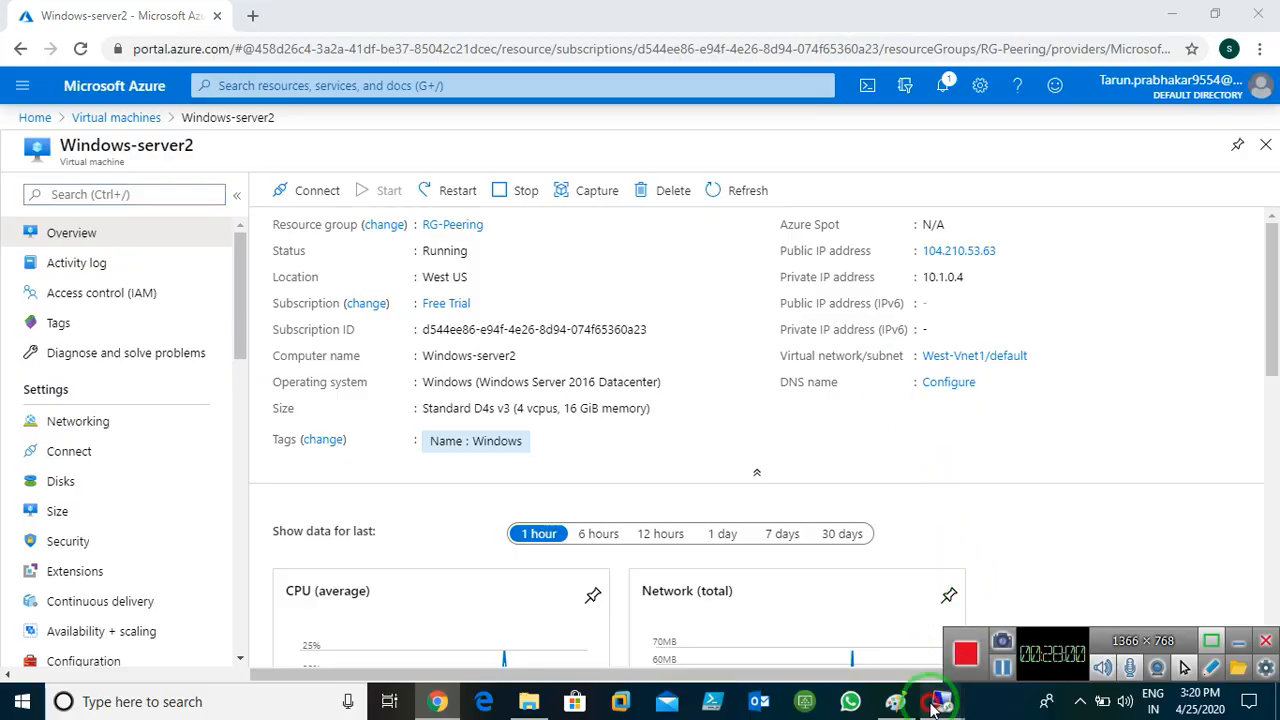
# Restore the 40.87.89.181 remote session and dismiss the low-memory warning
pyautogui.moveTo(941, 701)
pyautogui.click(873, 605)
pyautogui.click(726, 256)
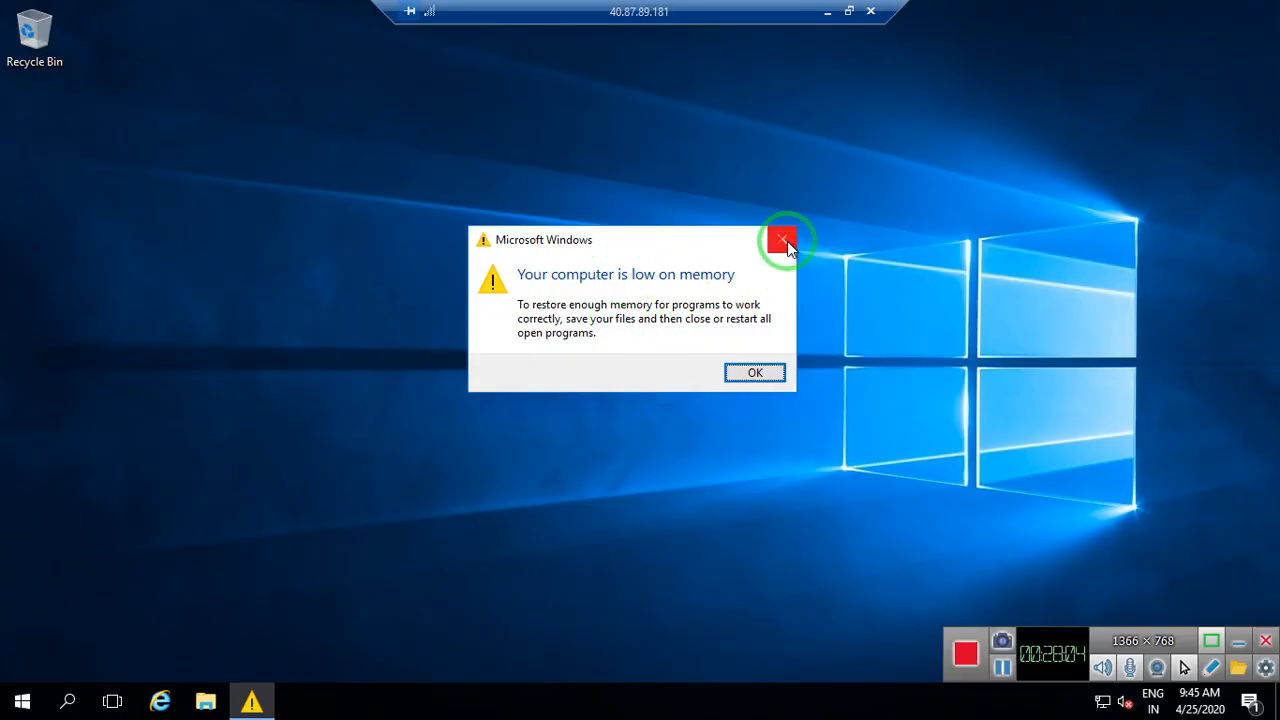
pyautogui.click(783, 241)
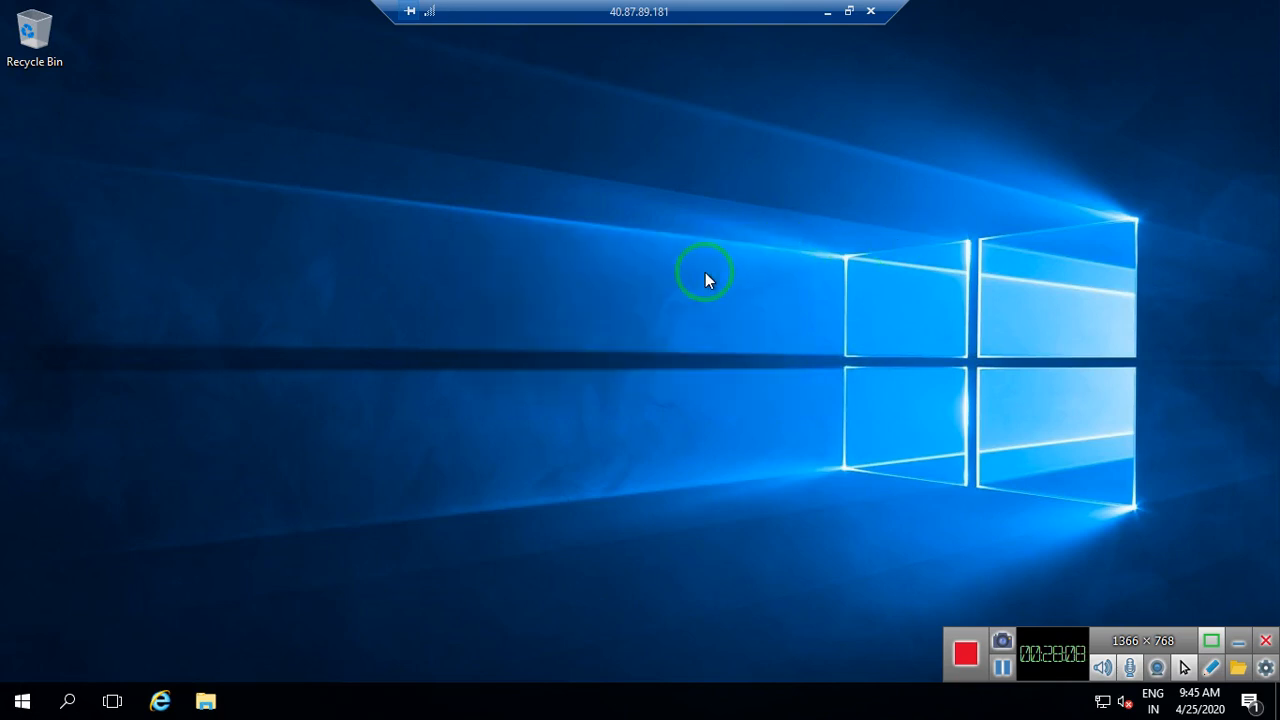
# Run ipconfig in a command prompt to confirm IPv4 10.0.0.4, then minimize the session
pyautogui.press('super+r')
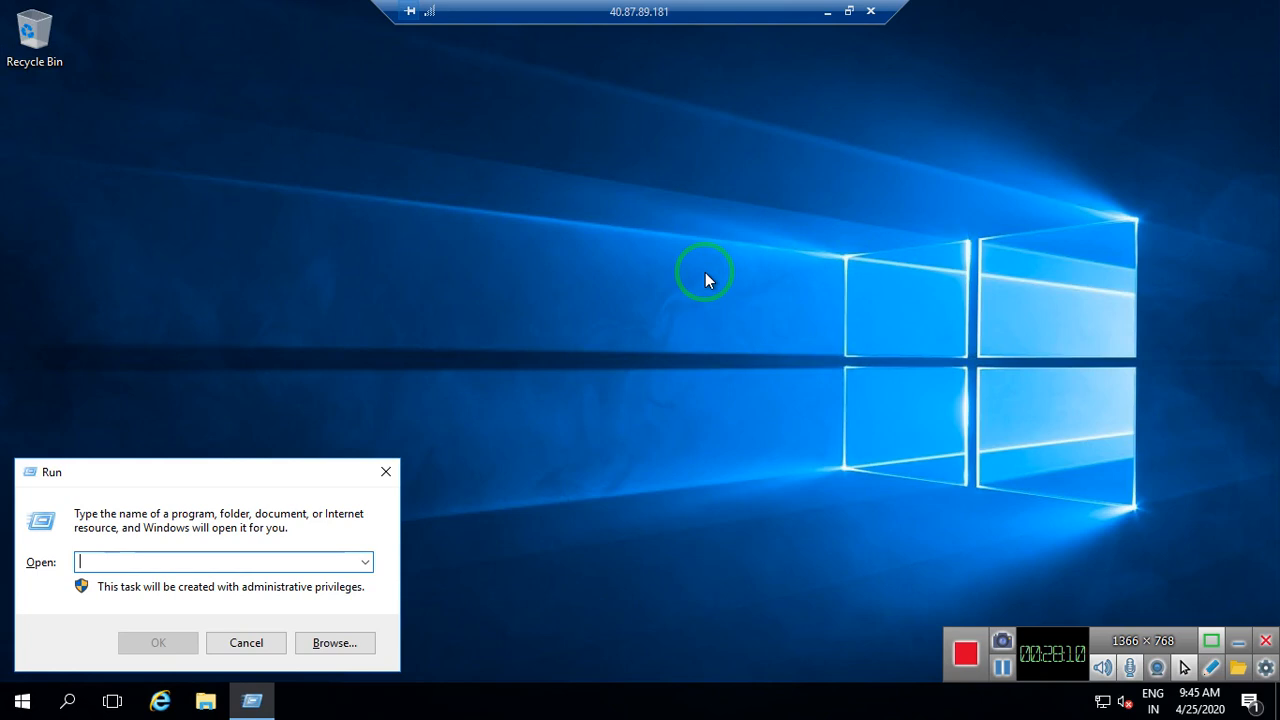
pyautogui.write('cm')
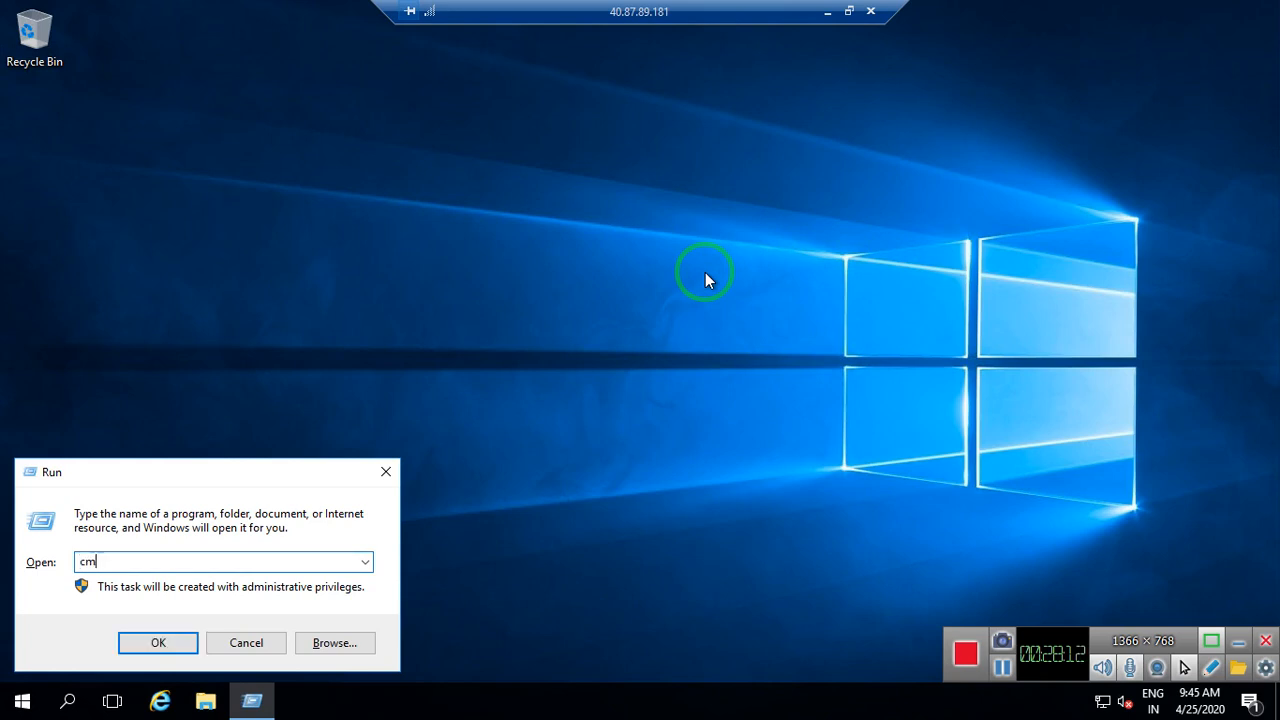
pyautogui.write('d')
pyautogui.press('Return')
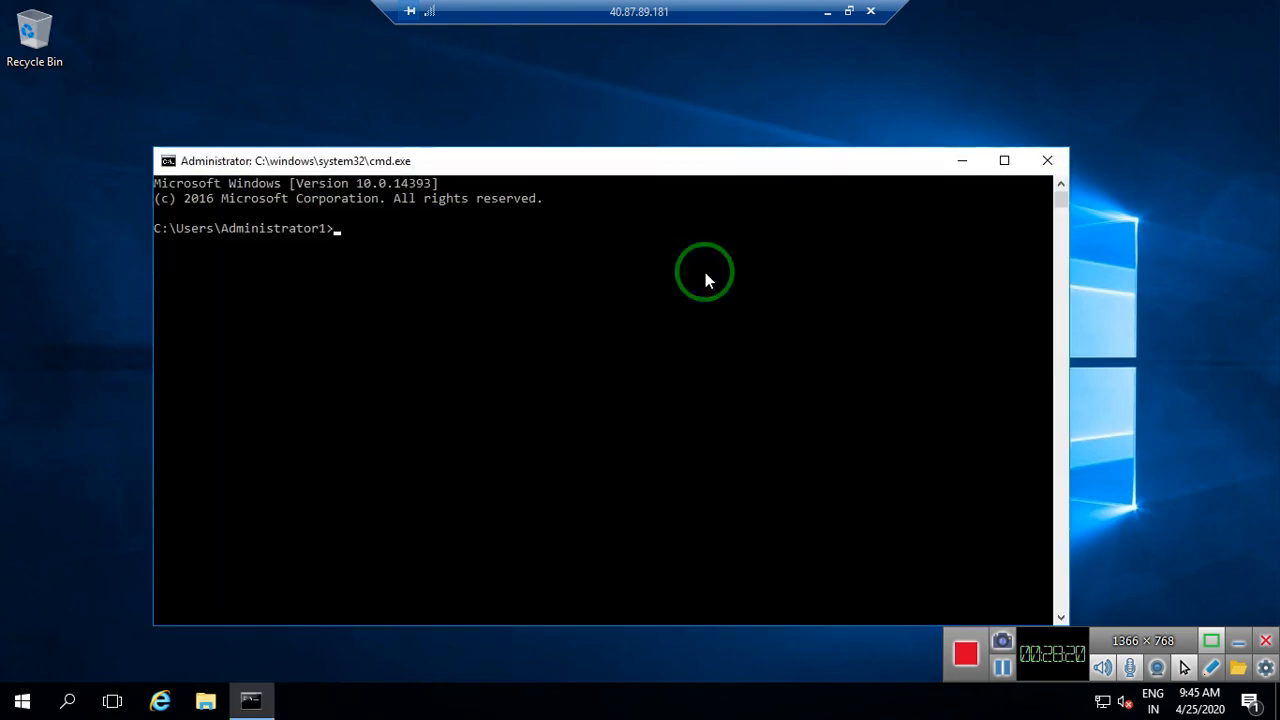
pyautogui.write('ipcon fig')
pyautogui.press('BackSpace')
pyautogui.press('BackSpace')
pyautogui.press('BackSpace')
pyautogui.press('BackSpace')
pyautogui.write('fig')
pyautogui.press('Return')
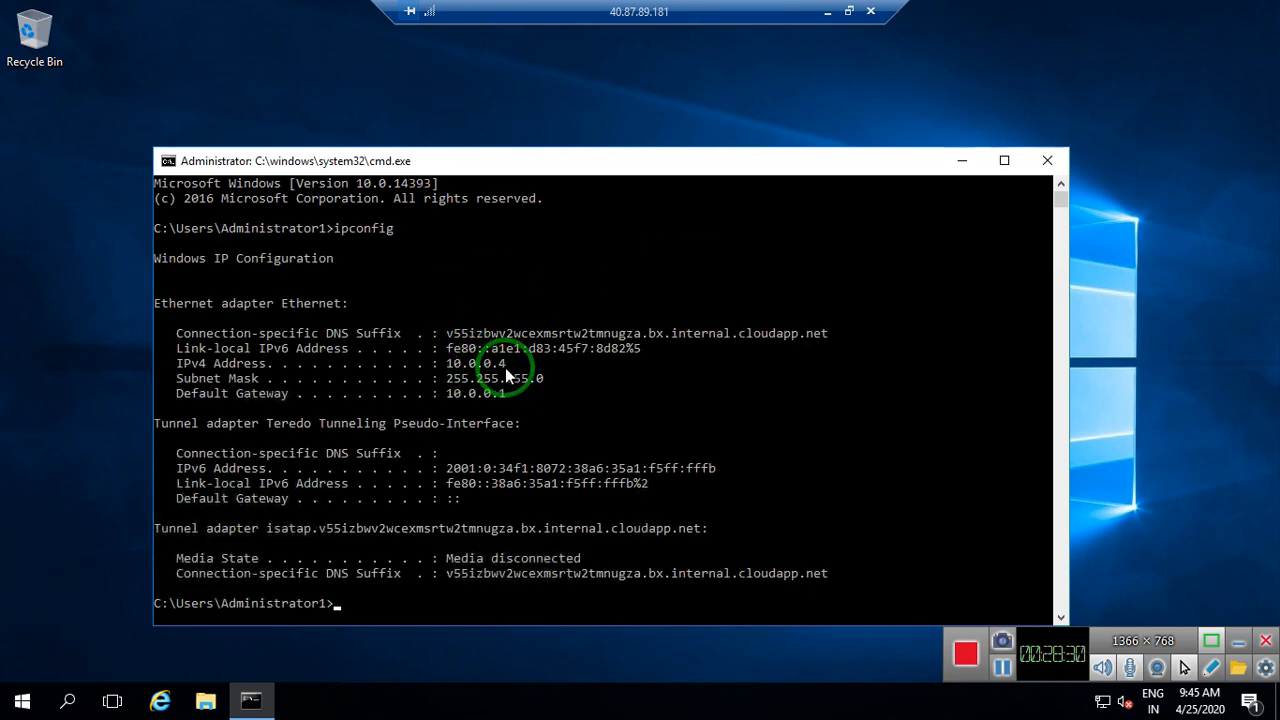
pyautogui.press('Return')
pyautogui.press('Return')
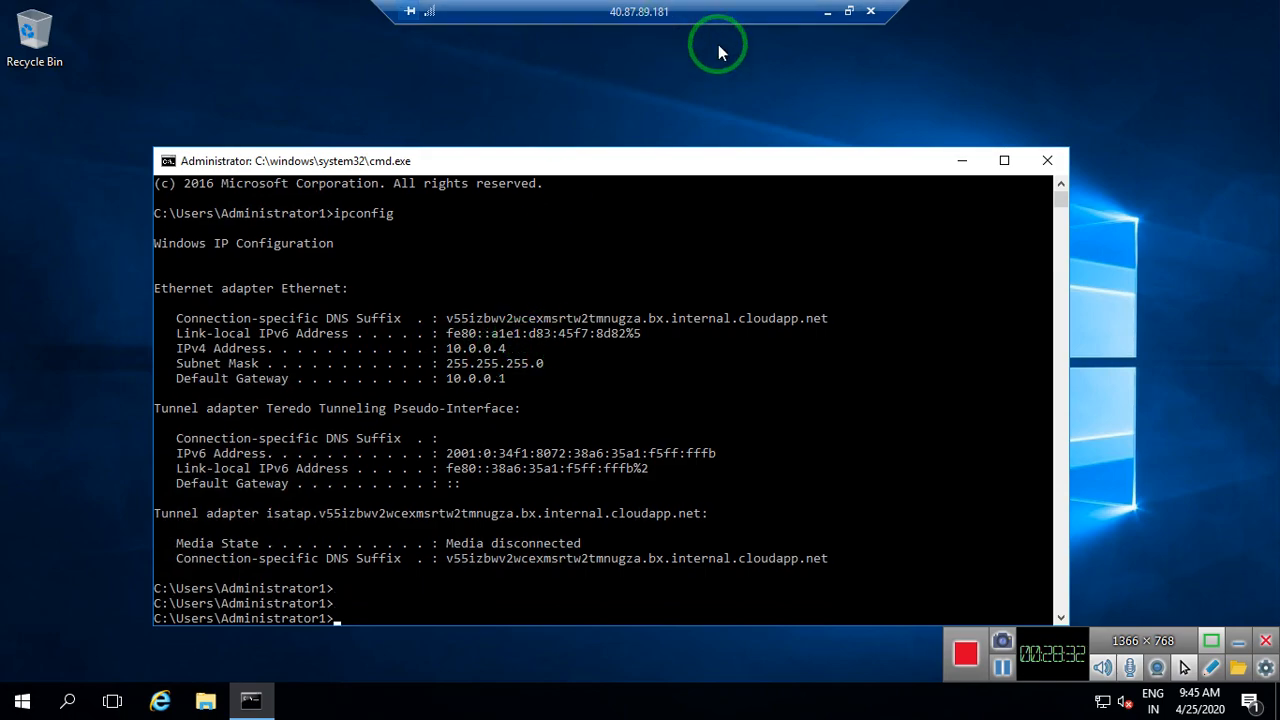
pyautogui.click(827, 12)
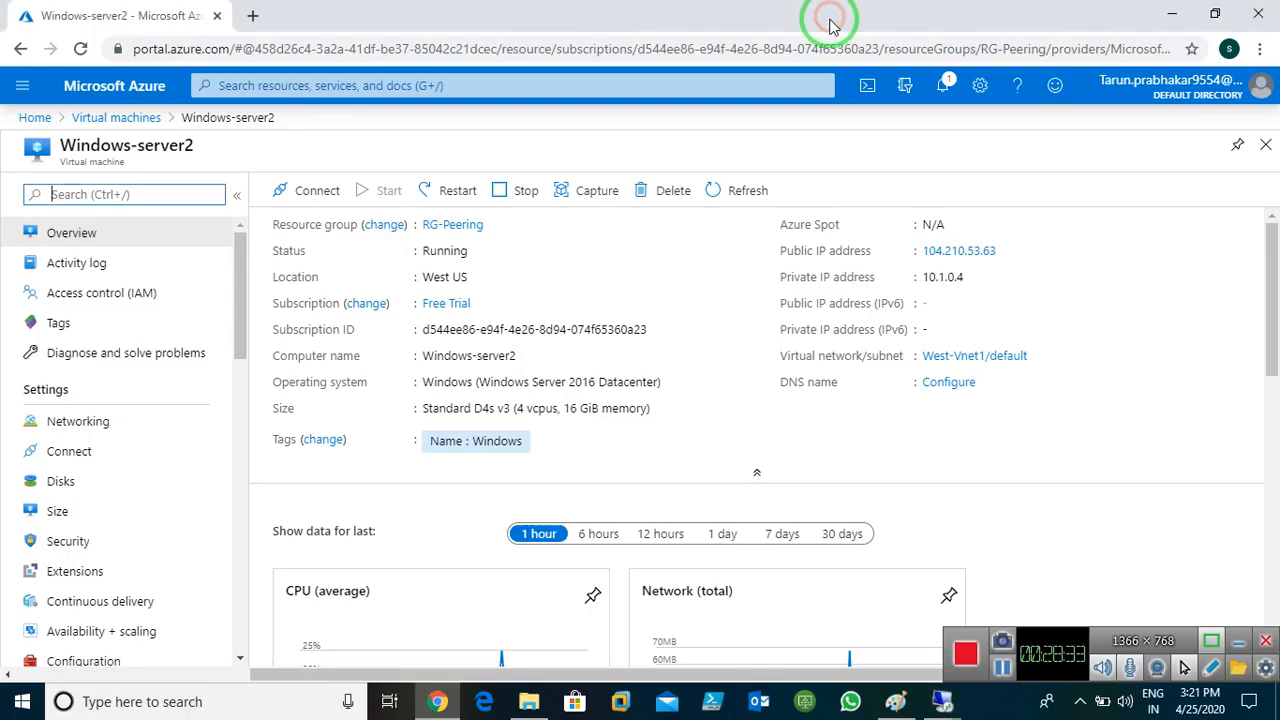
# In the 104.210.53.63 session, run ipconfig in a command prompt, showing IPv4 10.1.0.4
pyautogui.click(940, 700)
pyautogui.click(1009, 605)
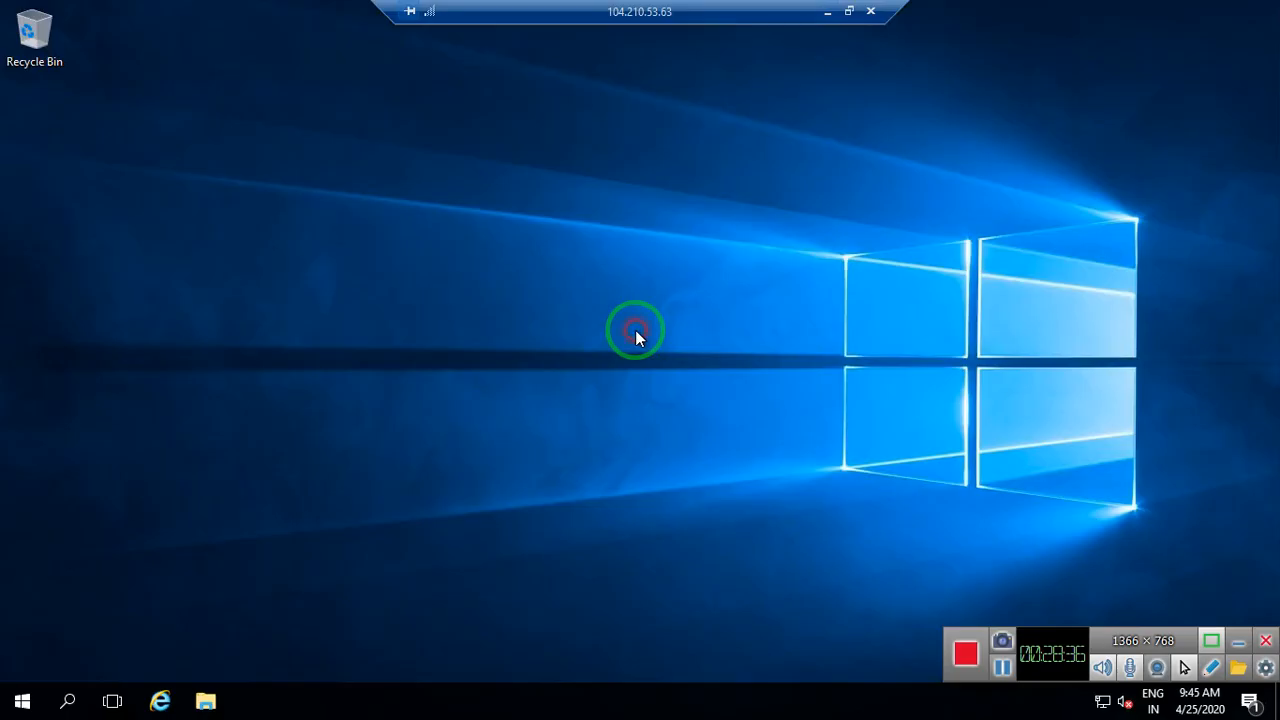
pyautogui.press('super+r')
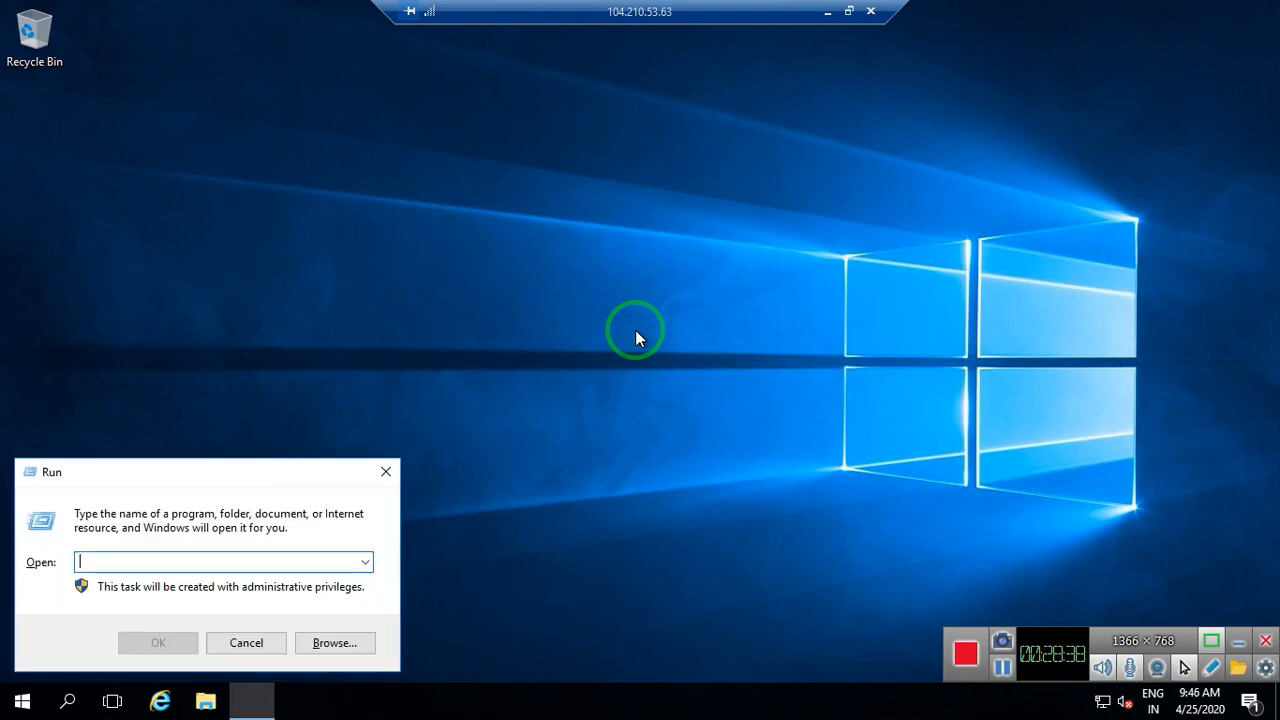
pyautogui.write('cmd')
pyautogui.press('Return')
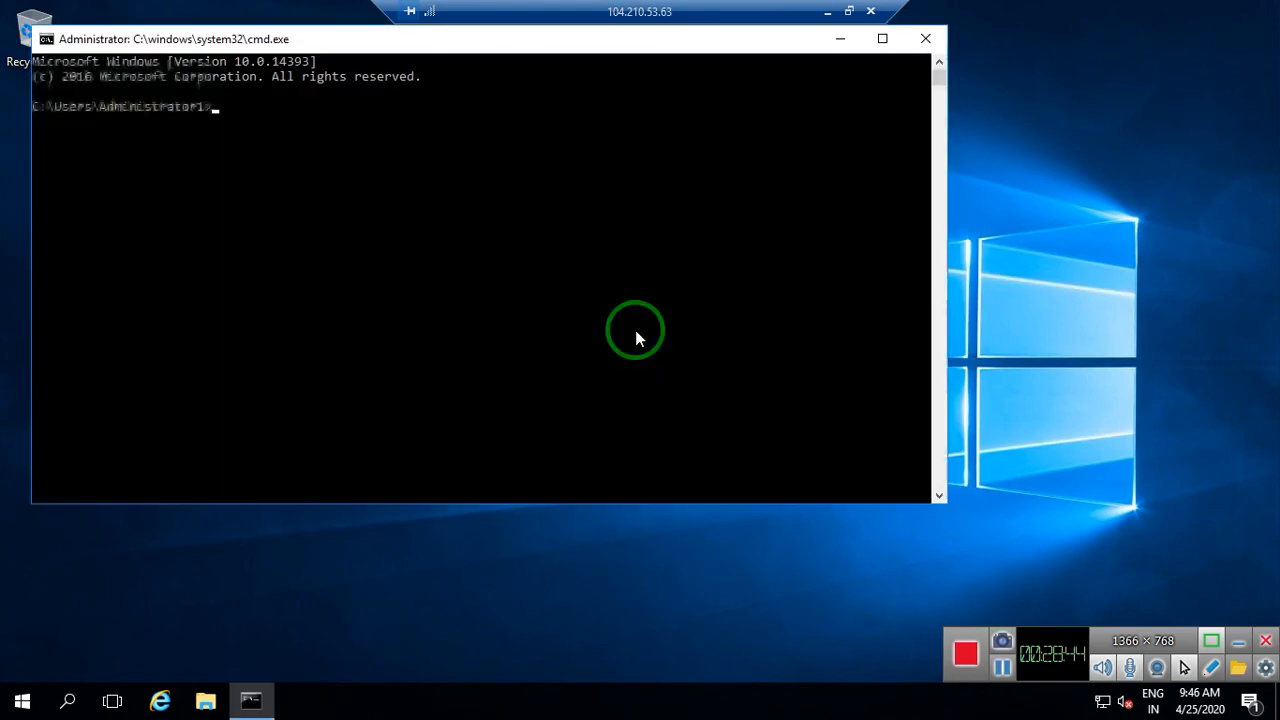
pyautogui.write('ipc')
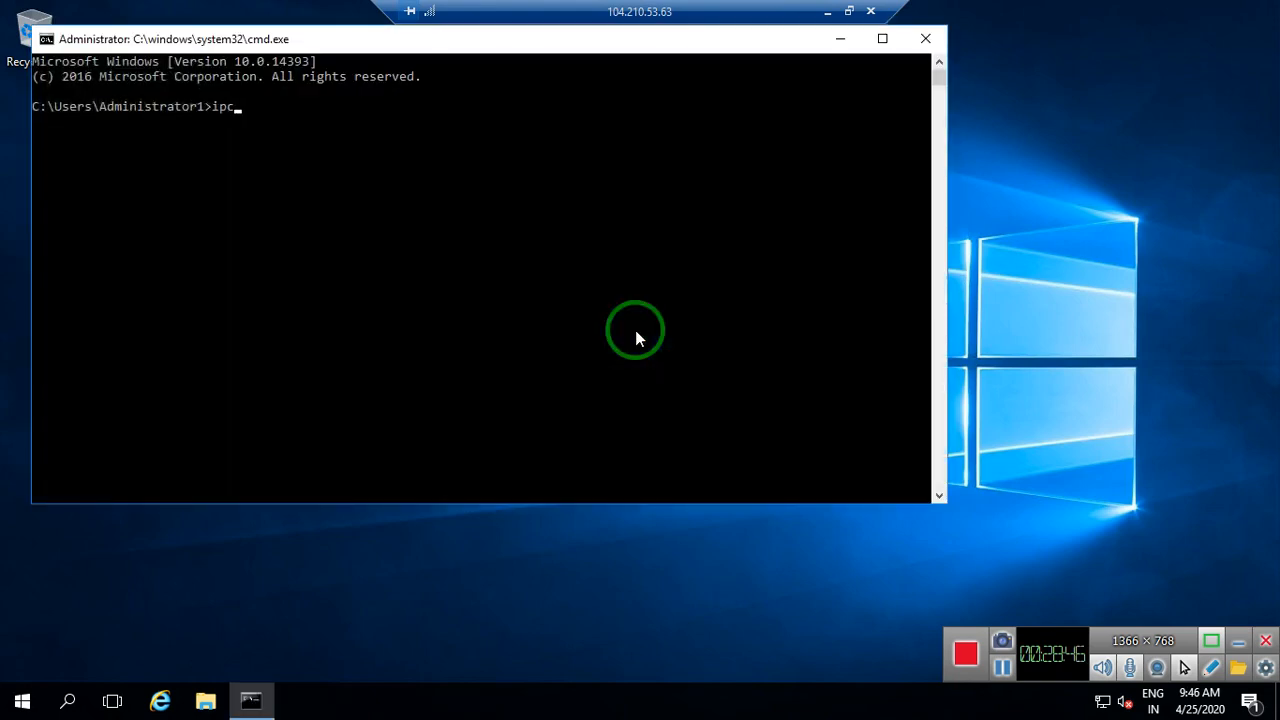
pyautogui.write('onfig')
pyautogui.press('Return')
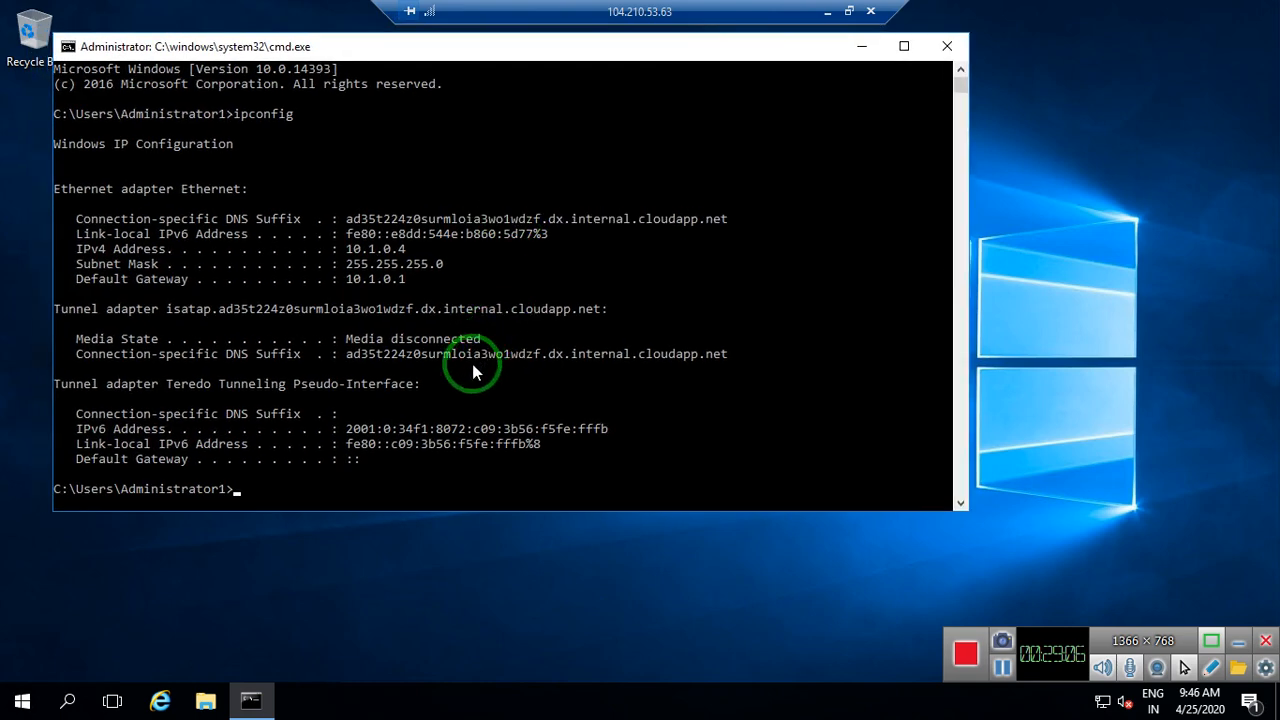
# Ping 10.0.0.4, stop it after 100% loss, and enter firewall.cpl at the prompt
pyautogui.write('ping ')
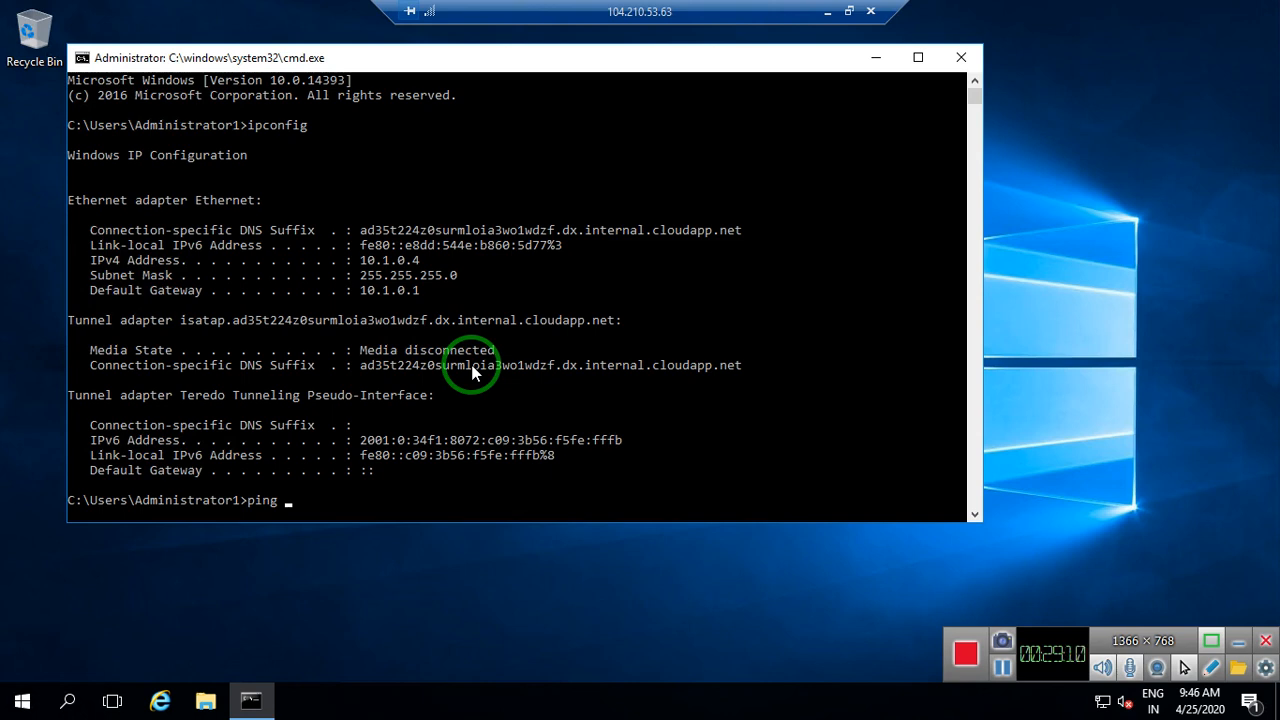
pyautogui.write('10.0.0.4')
pyautogui.press('Return')
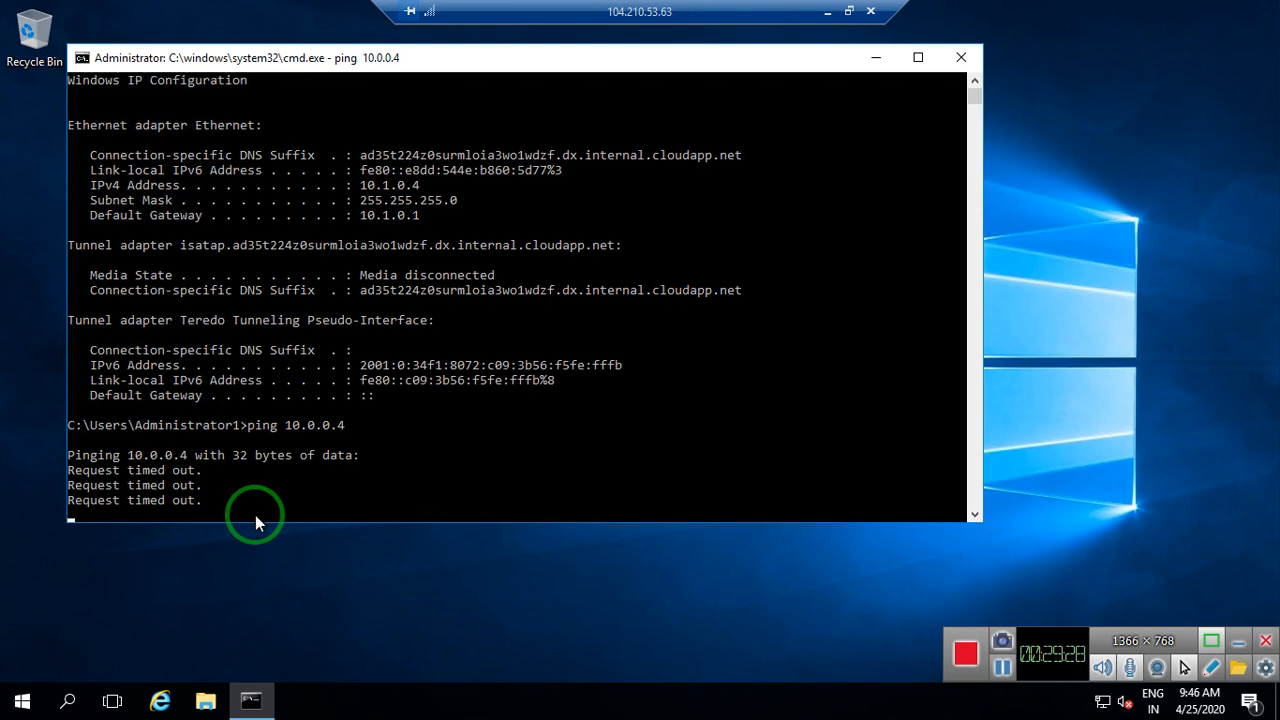
pyautogui.hotkey('ctrl', 'c')
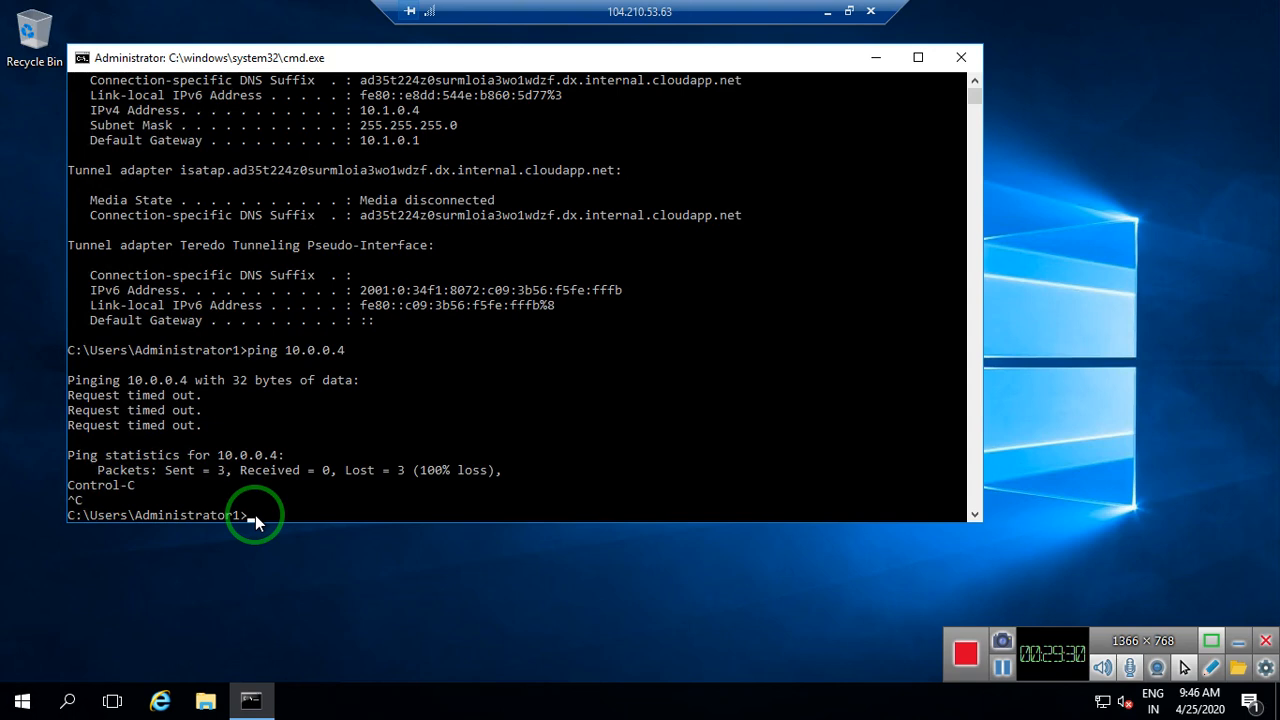
pyautogui.write('firewall.cpl')
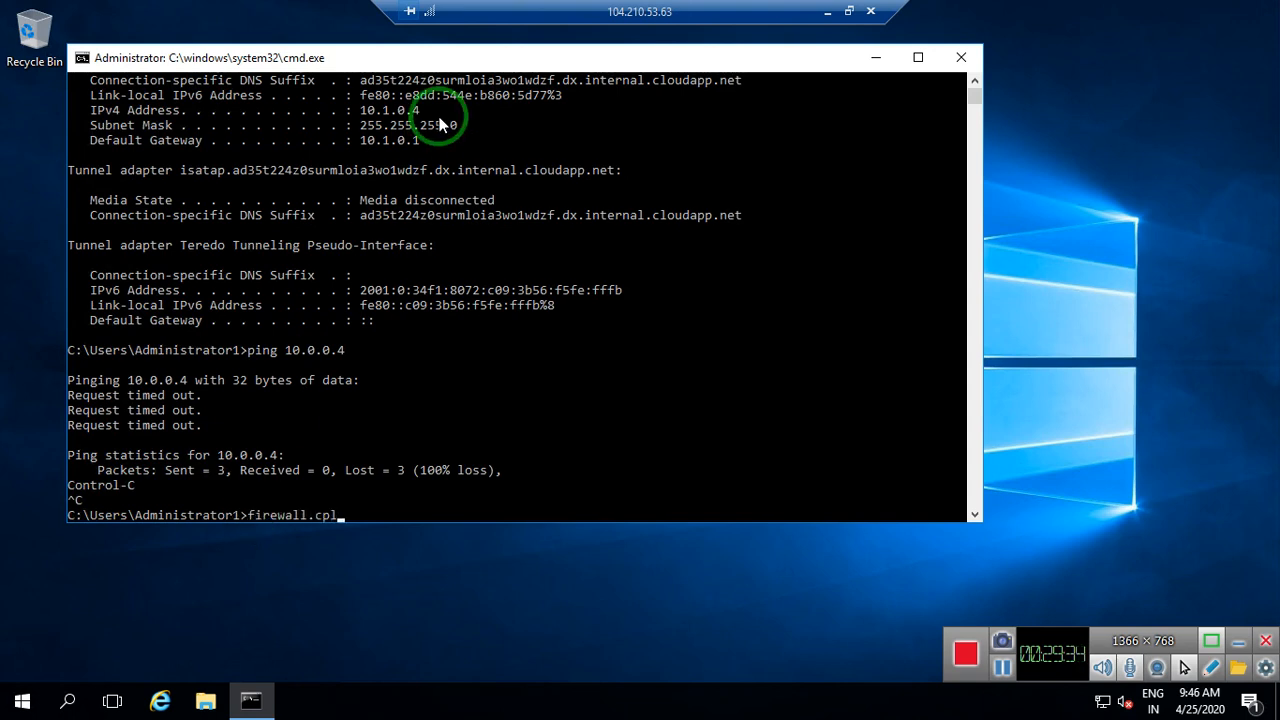
# Turn Windows Firewall off for private and public networks, close the window, and minimize the session
pyautogui.press('Return')
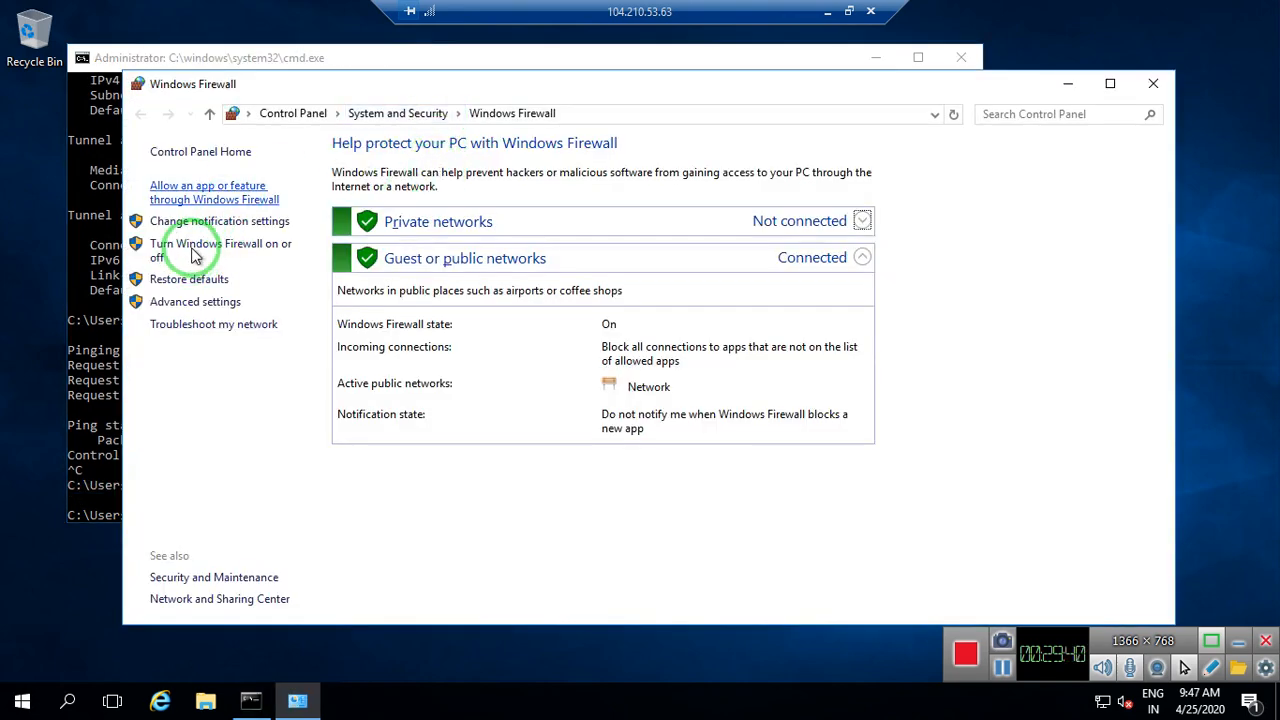
pyautogui.click(177, 253)
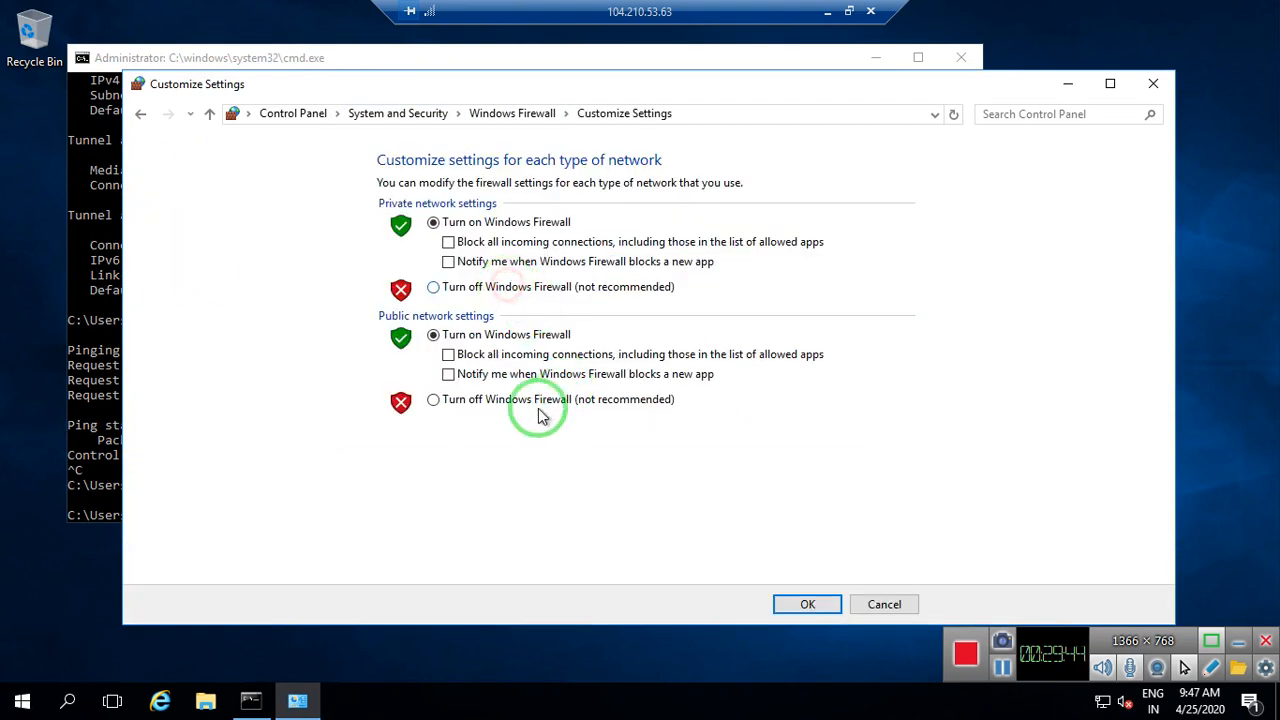
pyautogui.click(489, 402)
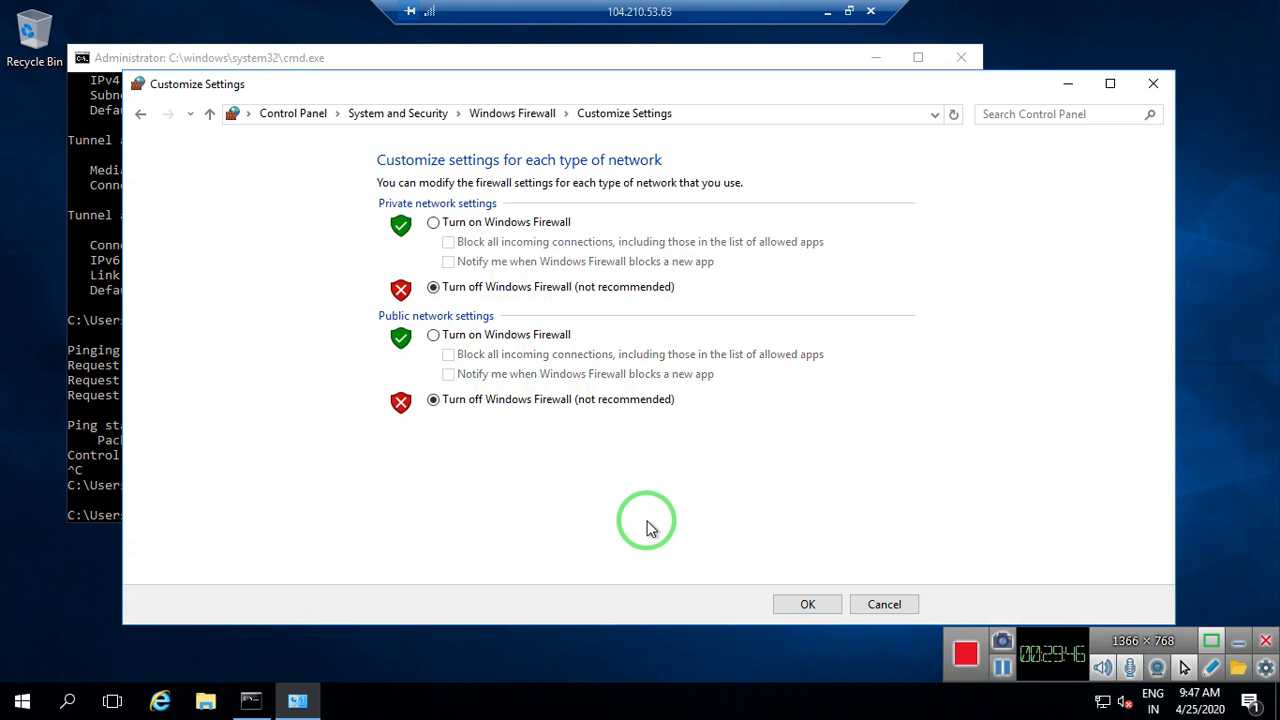
pyautogui.click(797, 606)
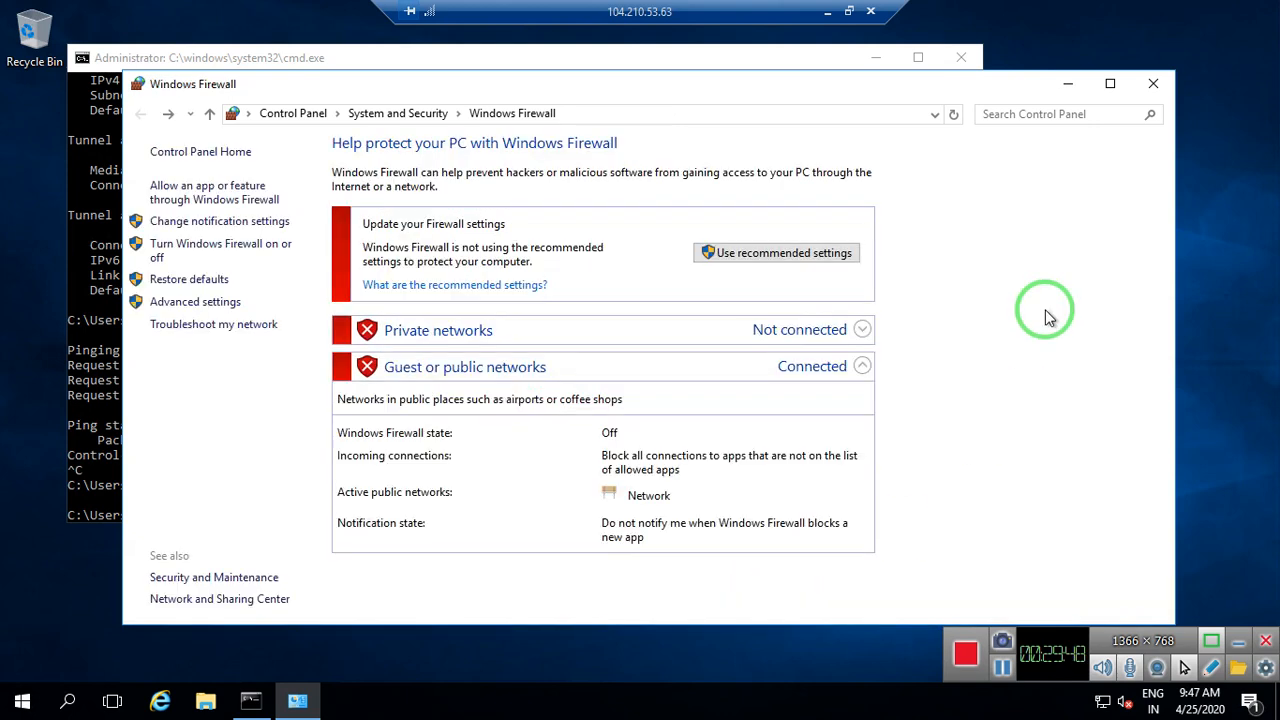
pyautogui.click(1156, 88)
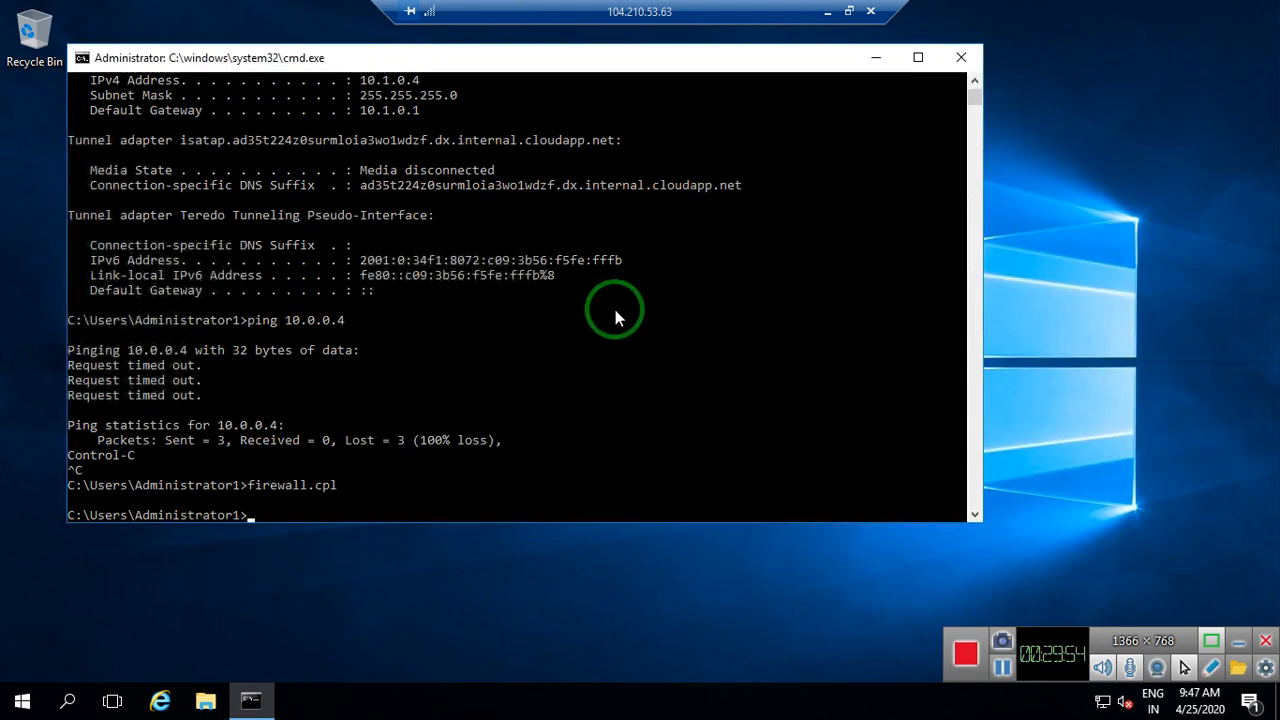
pyautogui.click(827, 11)
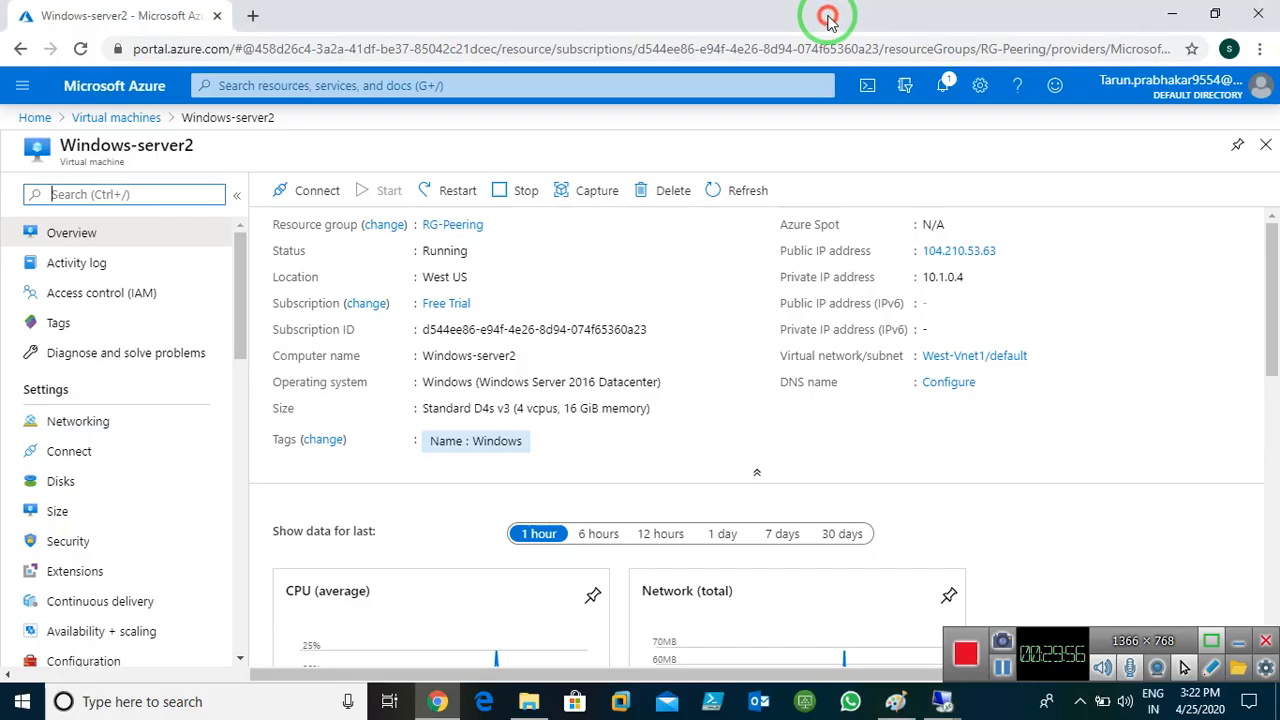
# In the Windows-server1 session, turn off the firewall for both network types via firewall.cpl
pyautogui.click(956, 690)
pyautogui.click(806, 623)
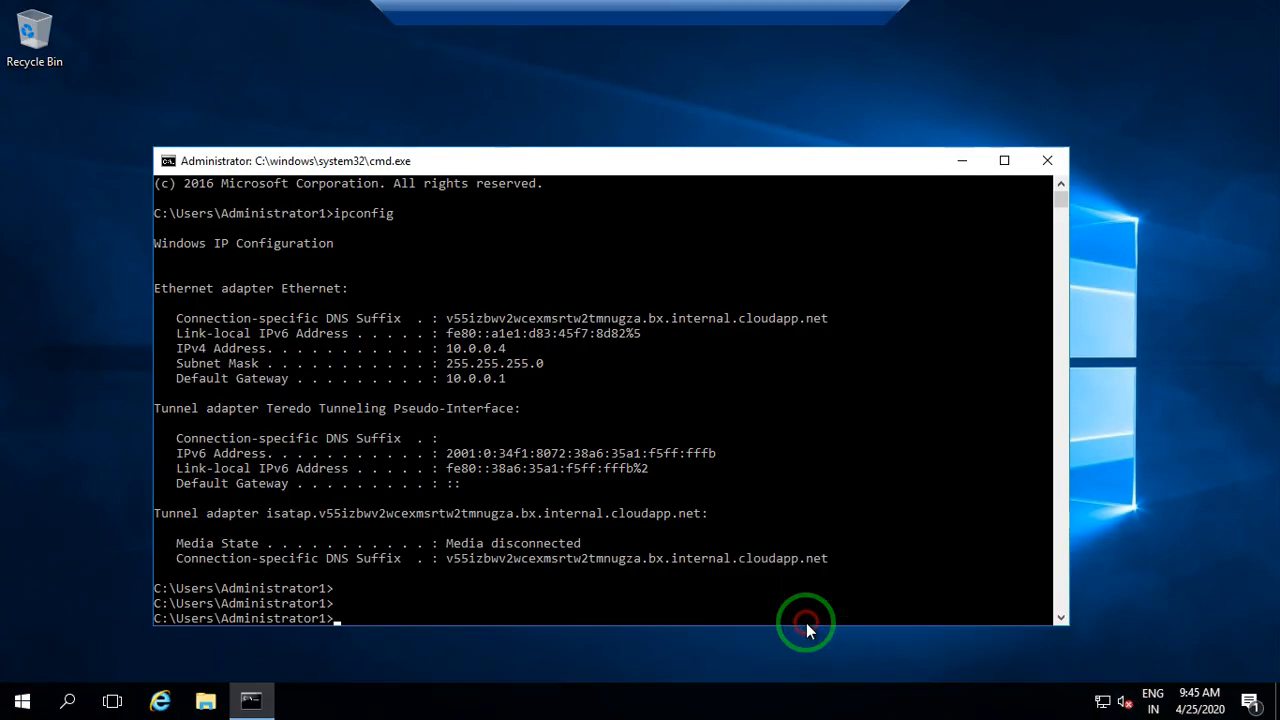
pyautogui.click(612, 351)
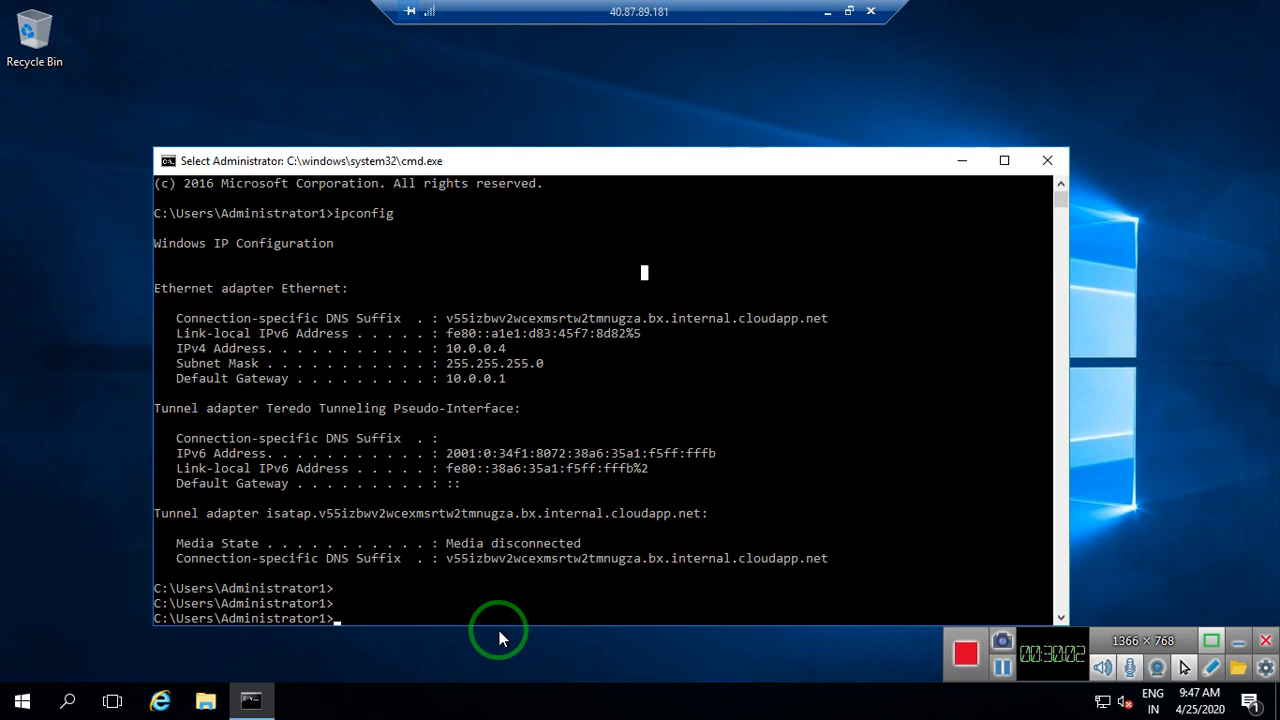
pyautogui.click(491, 608)
pyautogui.write('fire')
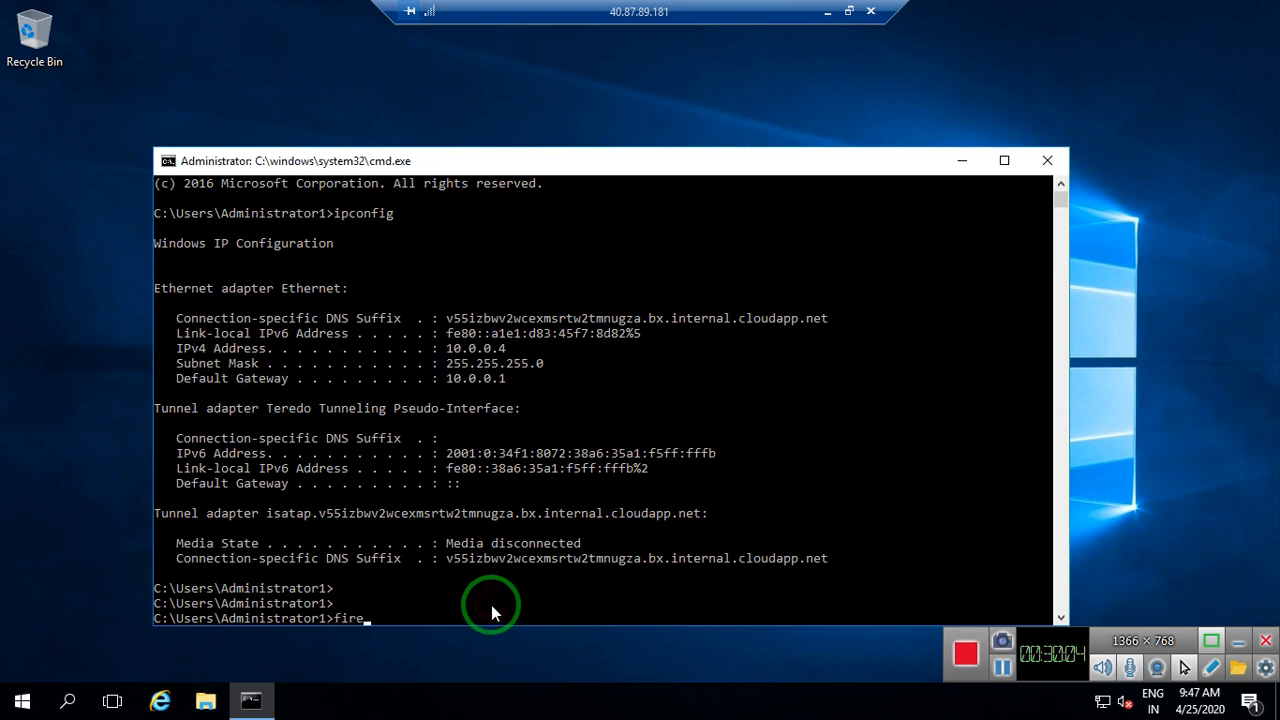
pyautogui.write('wall.cpl')
pyautogui.press('Return')
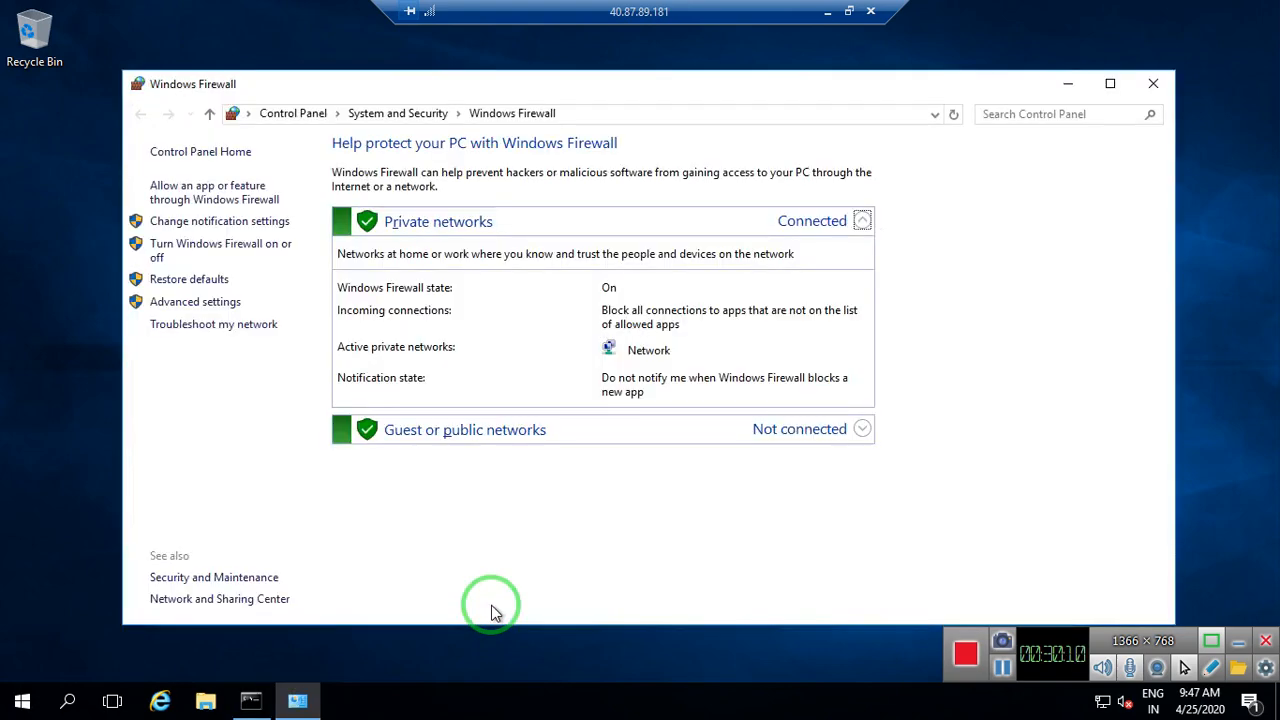
pyautogui.click(178, 250)
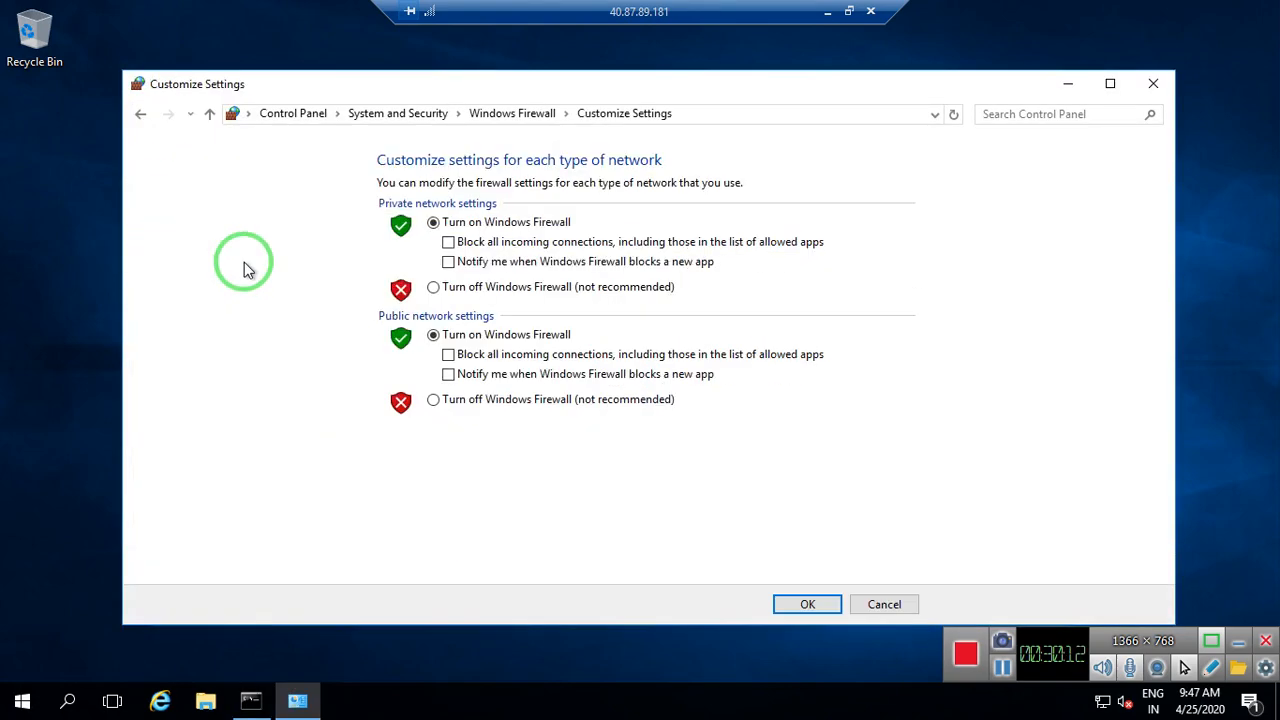
pyautogui.click(491, 405)
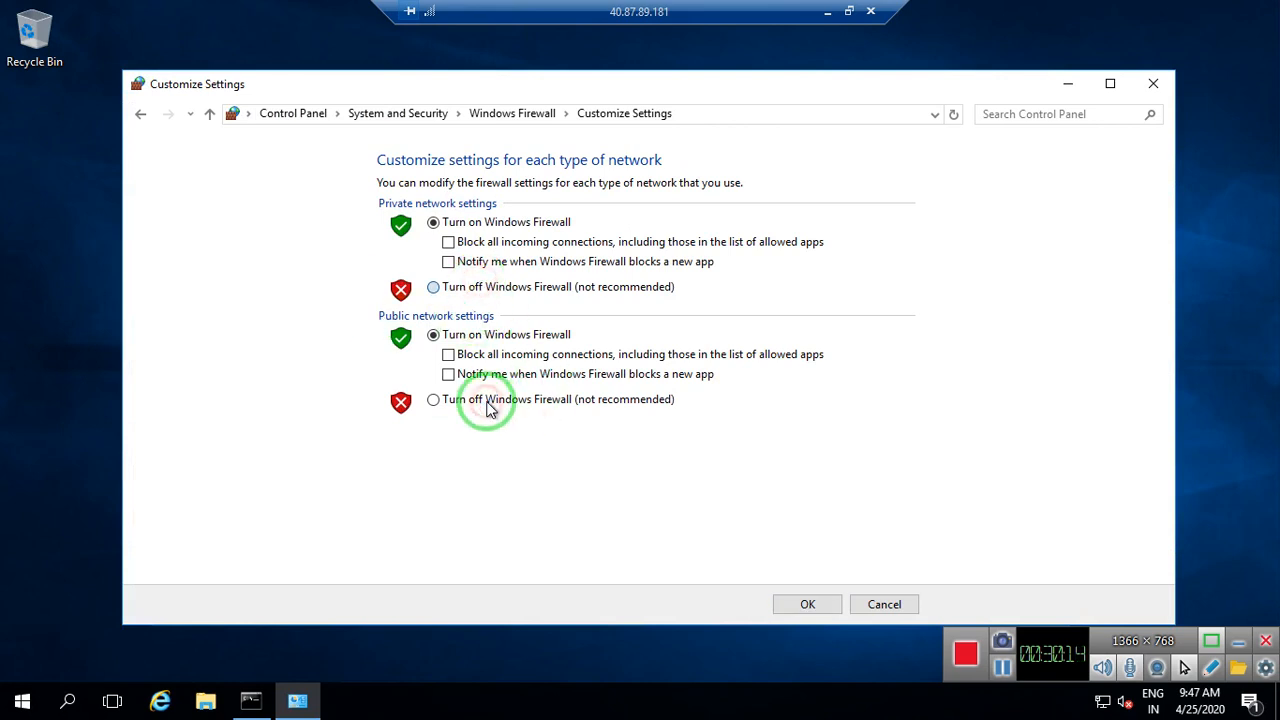
pyautogui.click(790, 606)
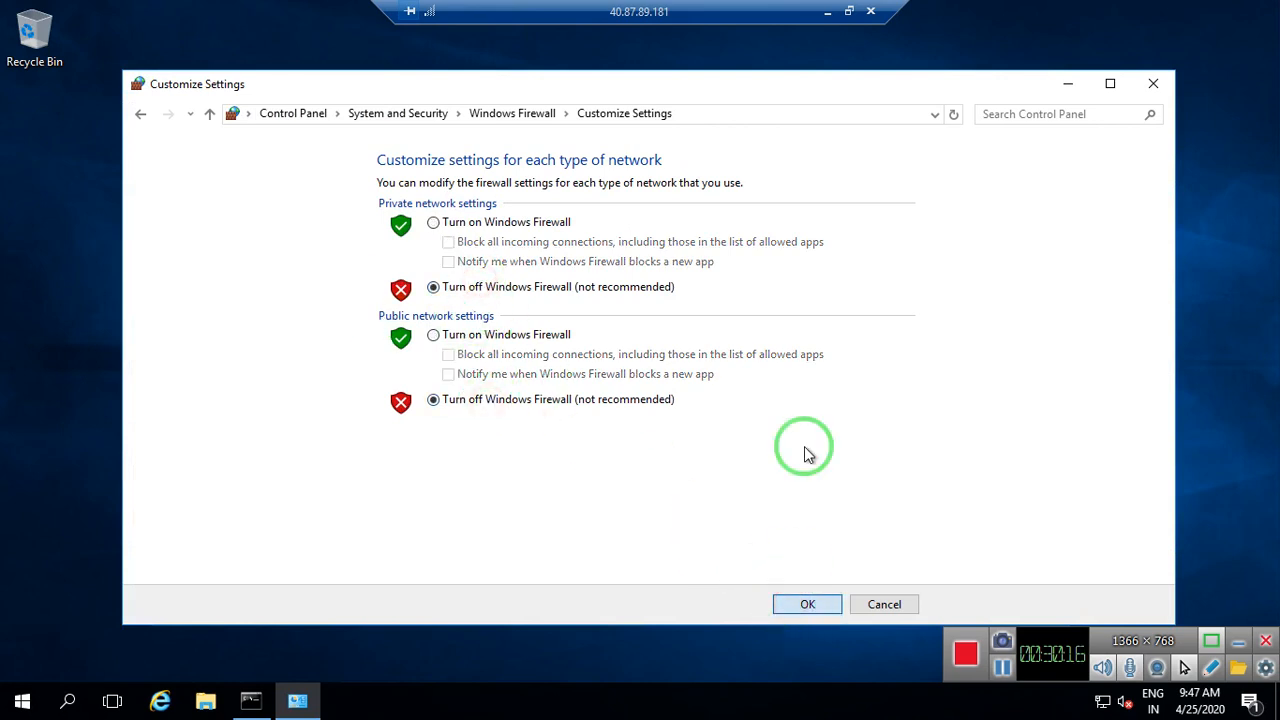
pyautogui.click(1158, 81)
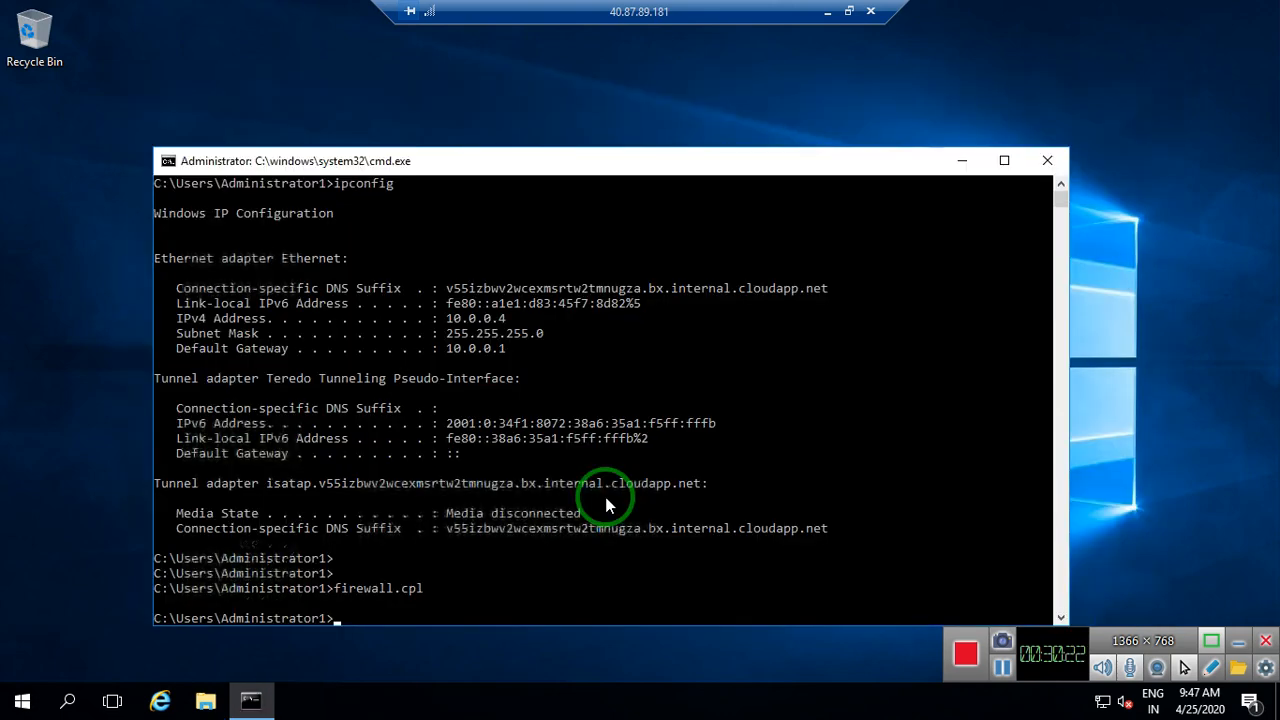
# Ping 10.1.0.4 to get four replies with 0% loss, then minimize the session
pyautogui.write('ping ')
pyautogui.write('10.4')
pyautogui.write('1.0.4')
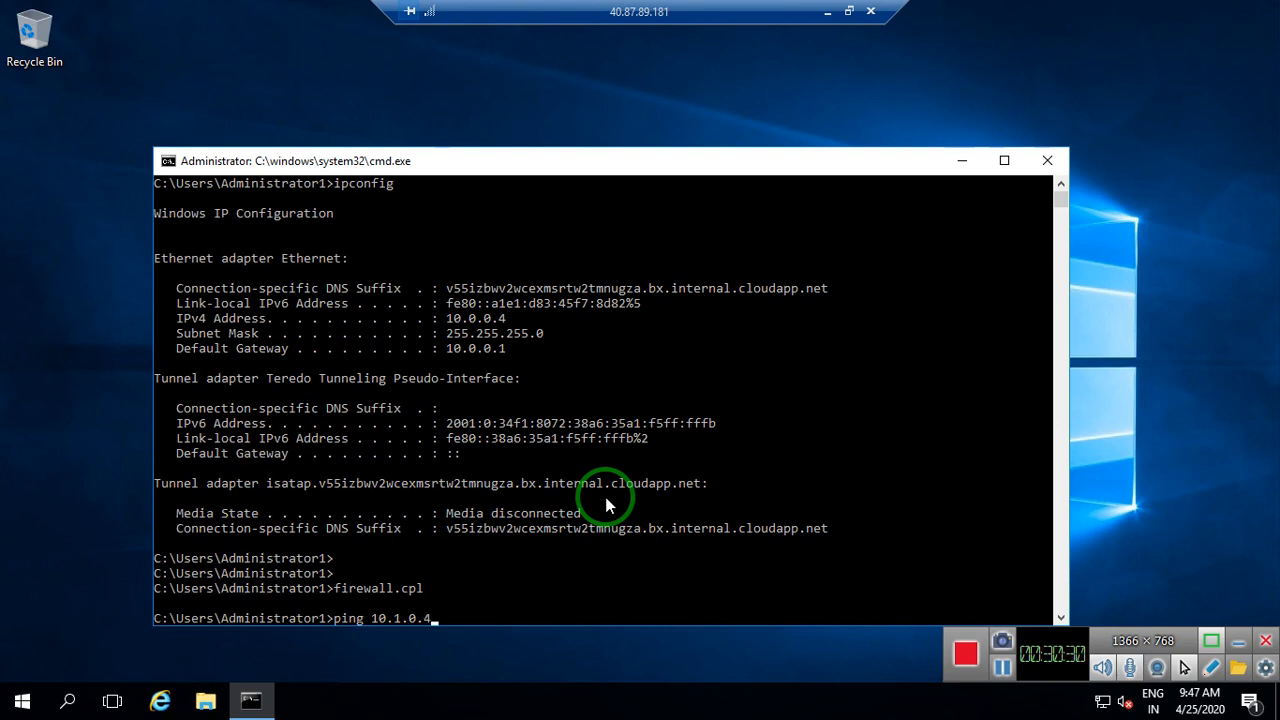
pyautogui.press('Return')
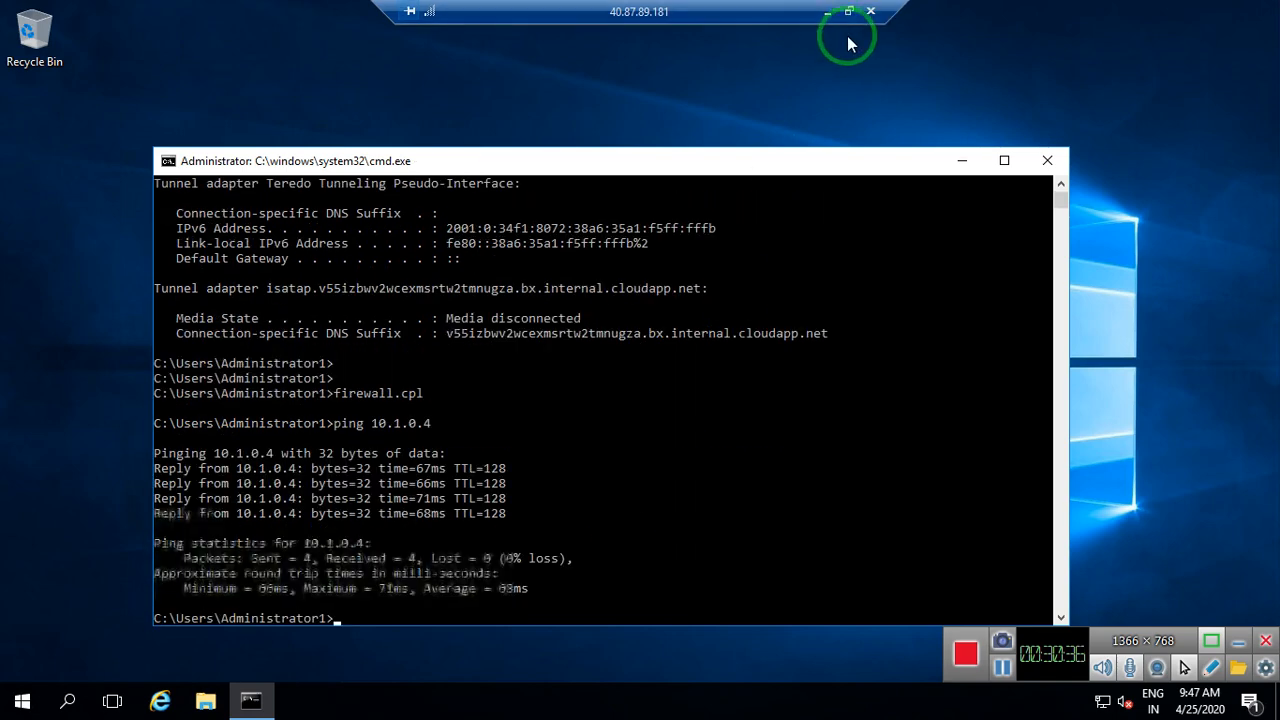
pyautogui.click(828, 12)
# In the Windows-server2 session, ping 10.0.0.4 for replies around 65–67 ms, then minimize
pyautogui.moveTo(941, 701)
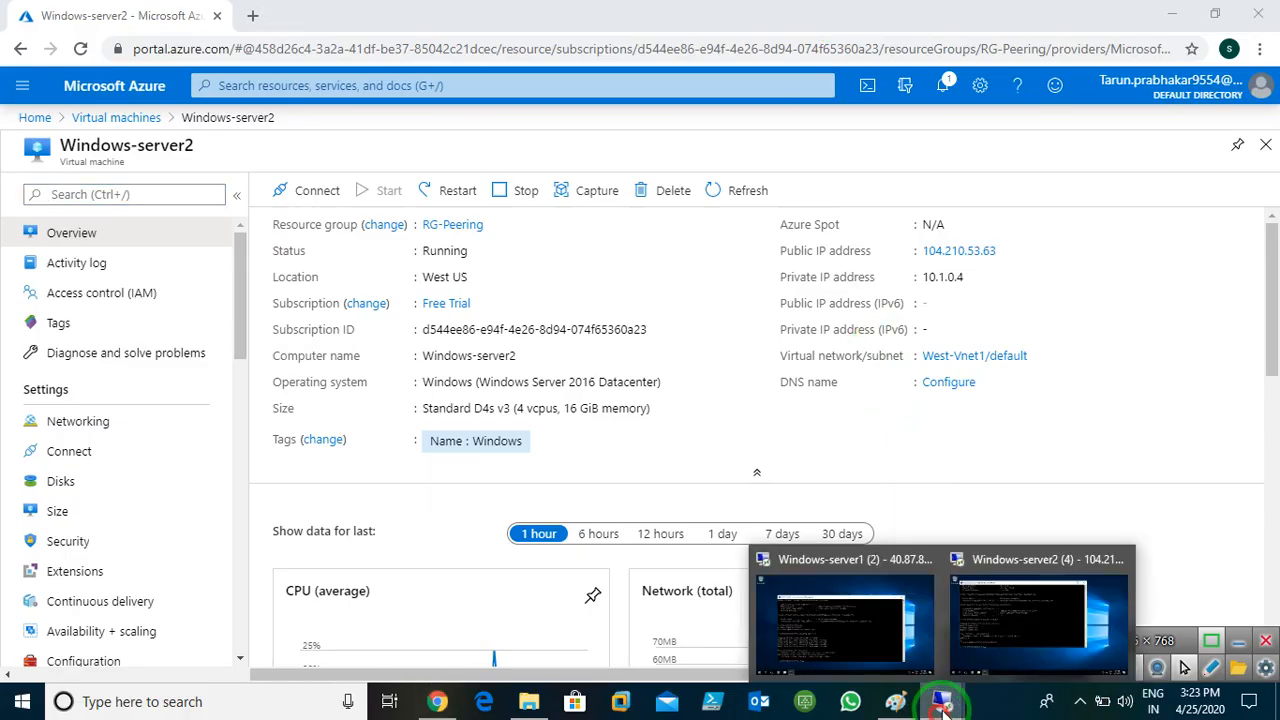
pyautogui.click(1010, 611)
pyautogui.click(560, 383)
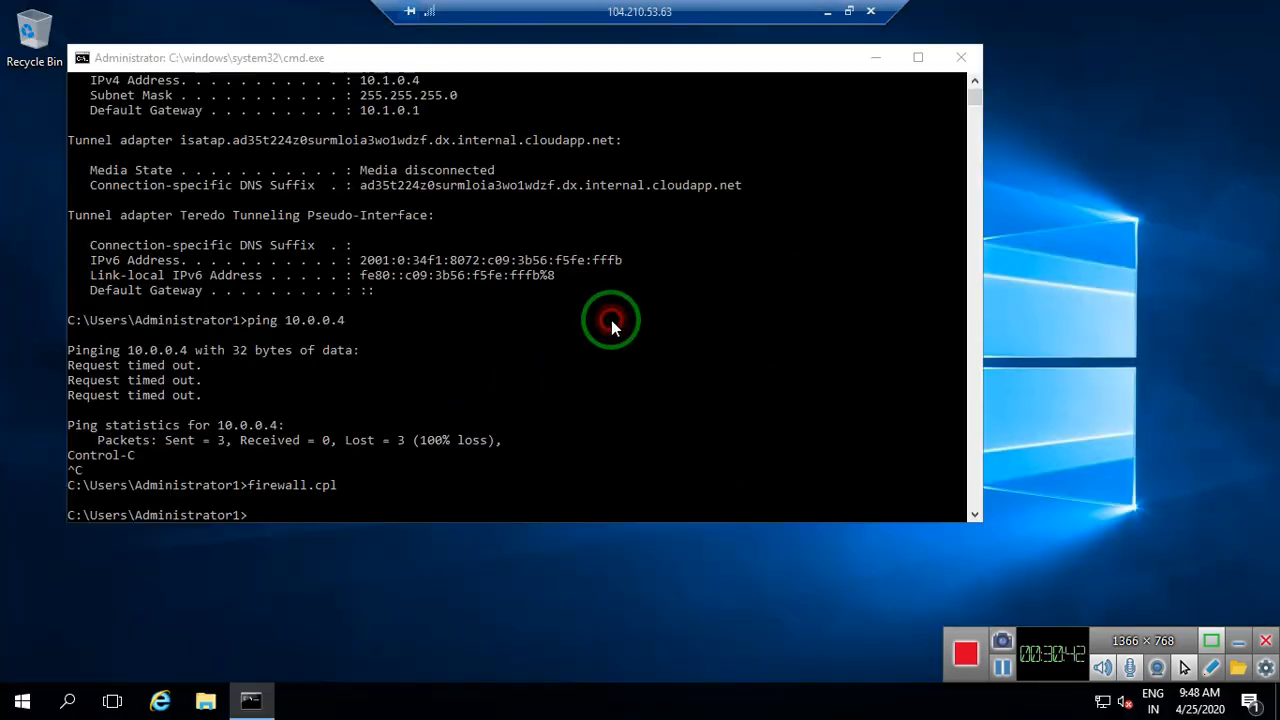
pyautogui.click(532, 480)
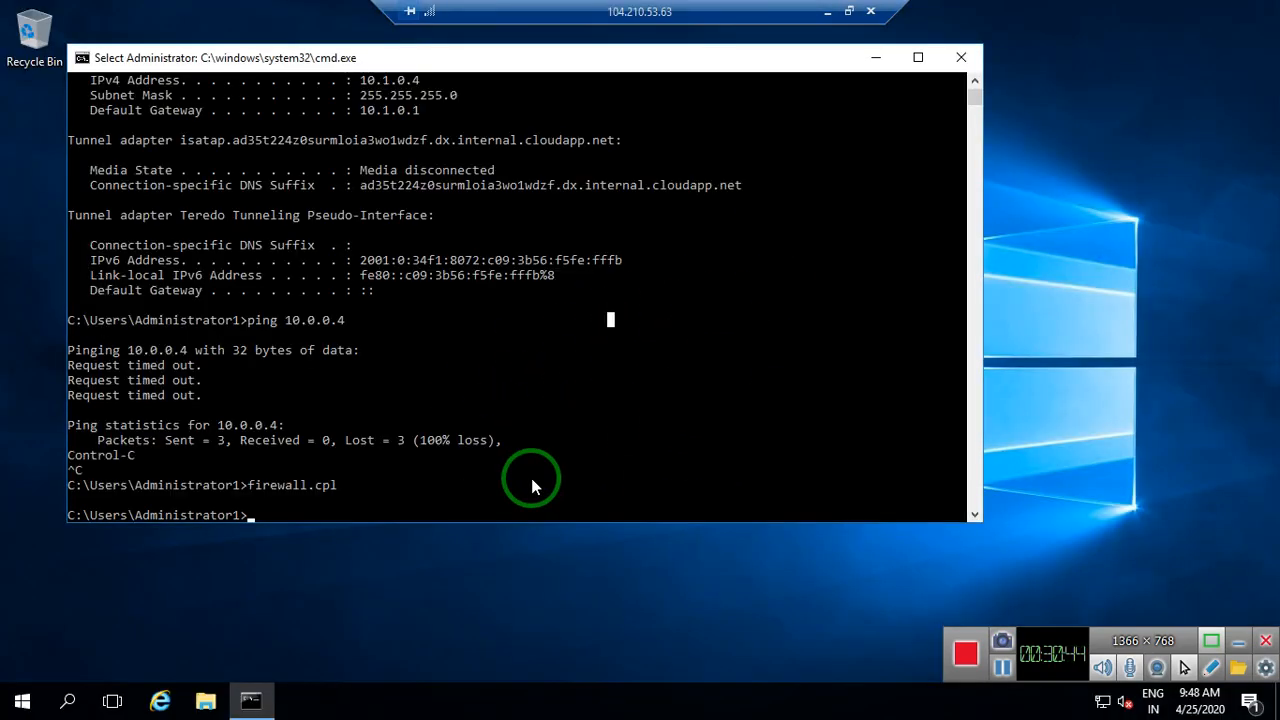
pyautogui.write('ping')
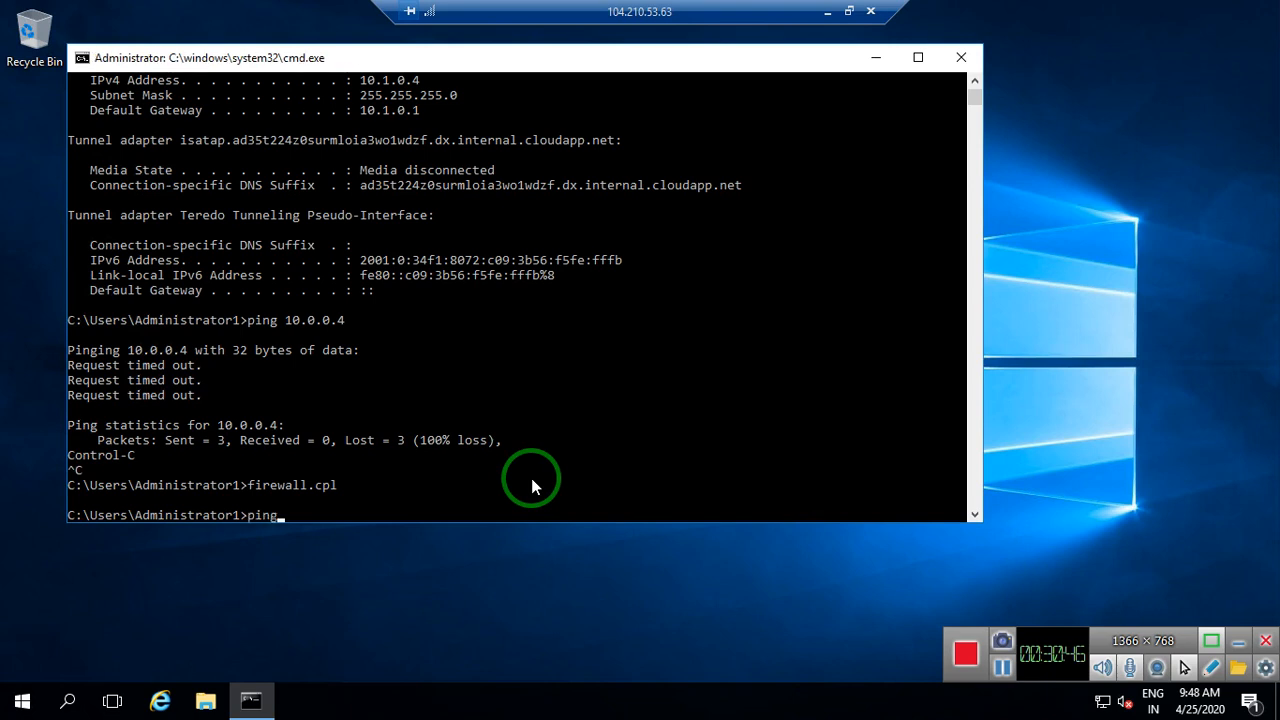
pyautogui.write(' 10.0.0.4')
pyautogui.press('Return')
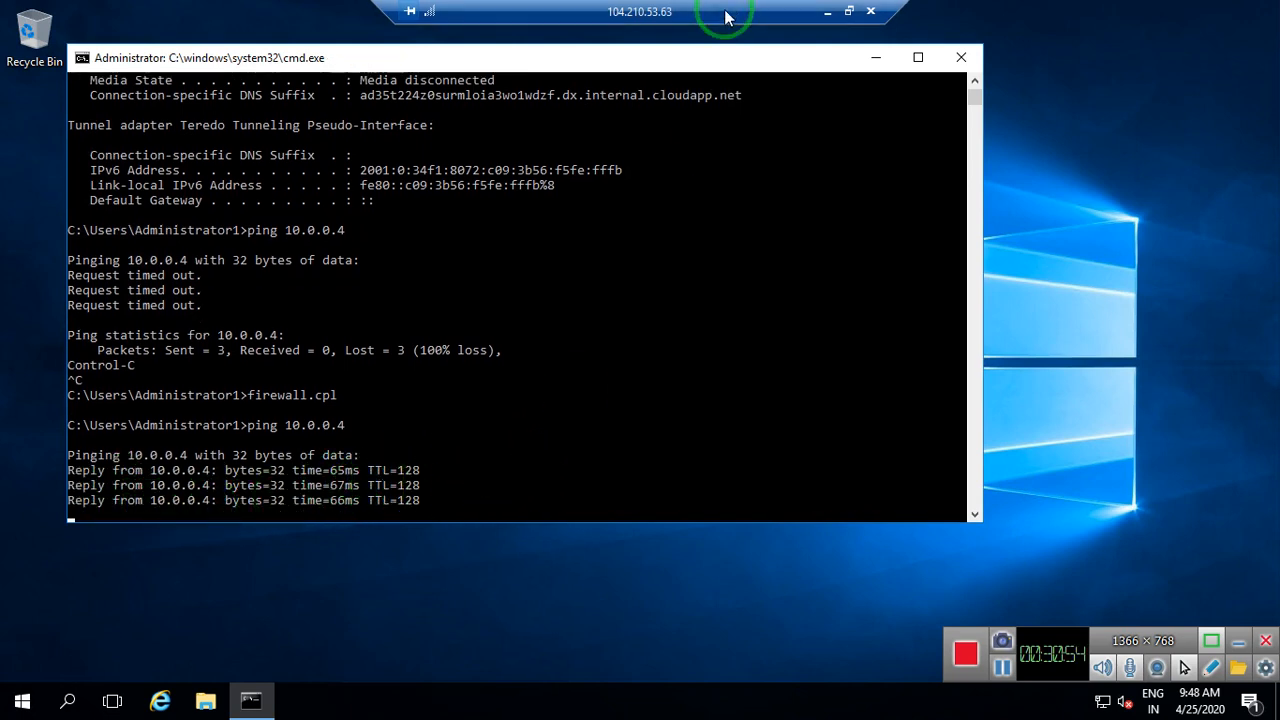
pyautogui.click(827, 12)
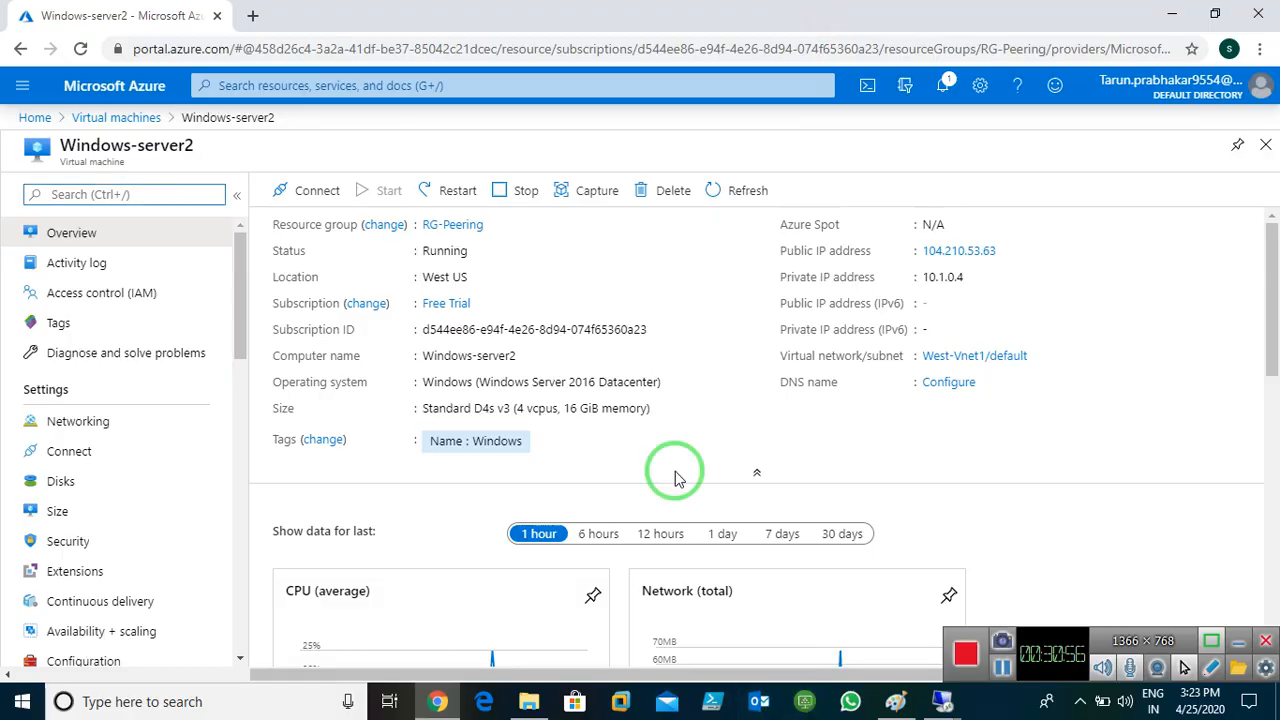
# Open East-Gateway's Connections page from Home via the Virtual network gateways list
pyautogui.click(36, 120)
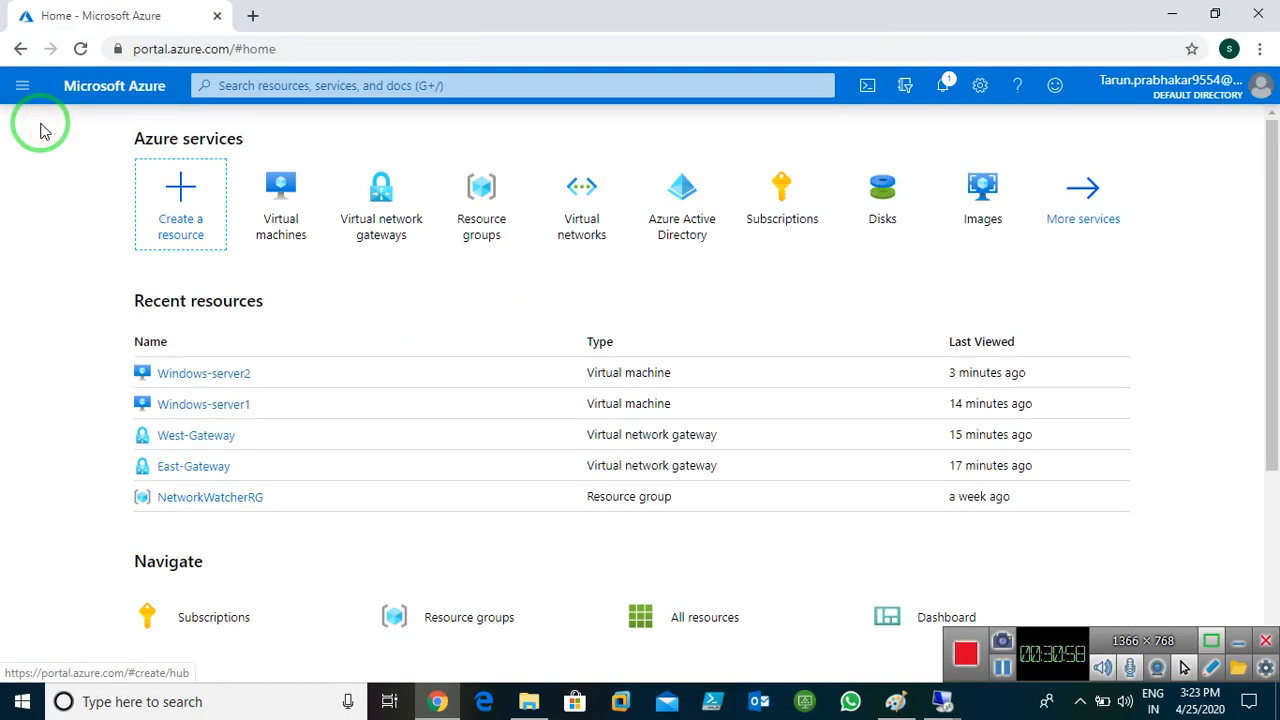
pyautogui.click(389, 224)
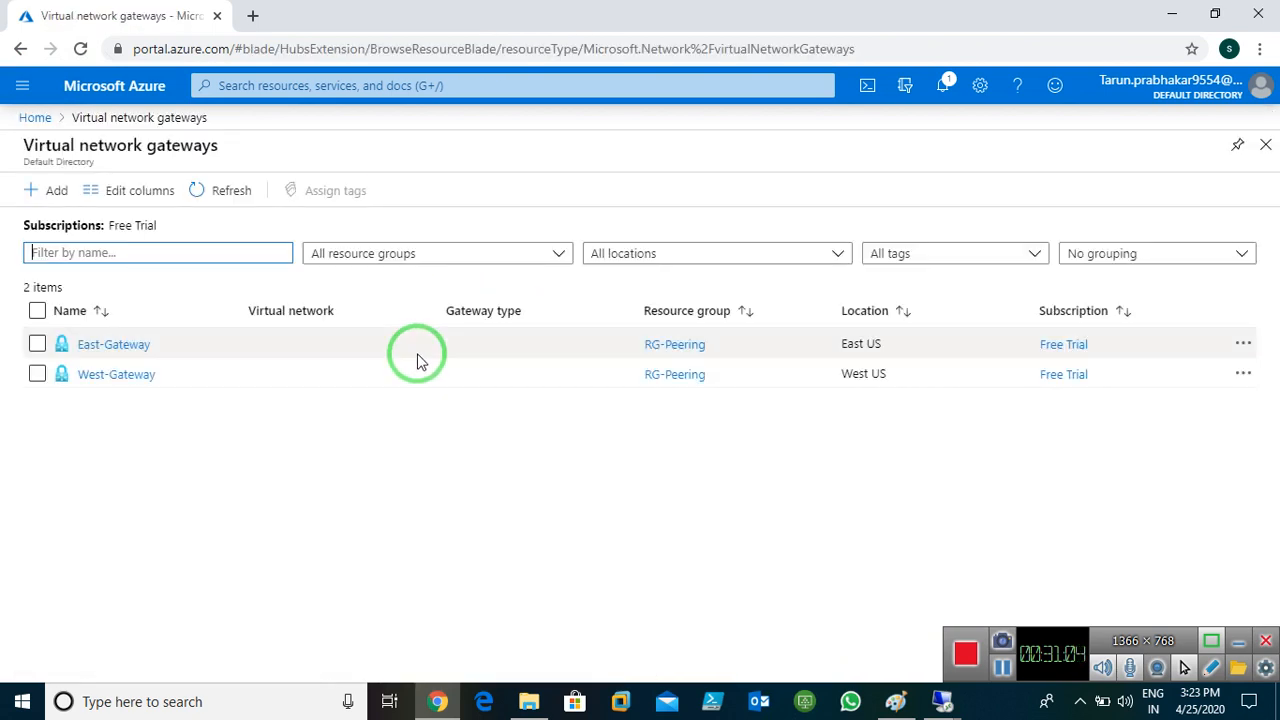
pyautogui.click(110, 344)
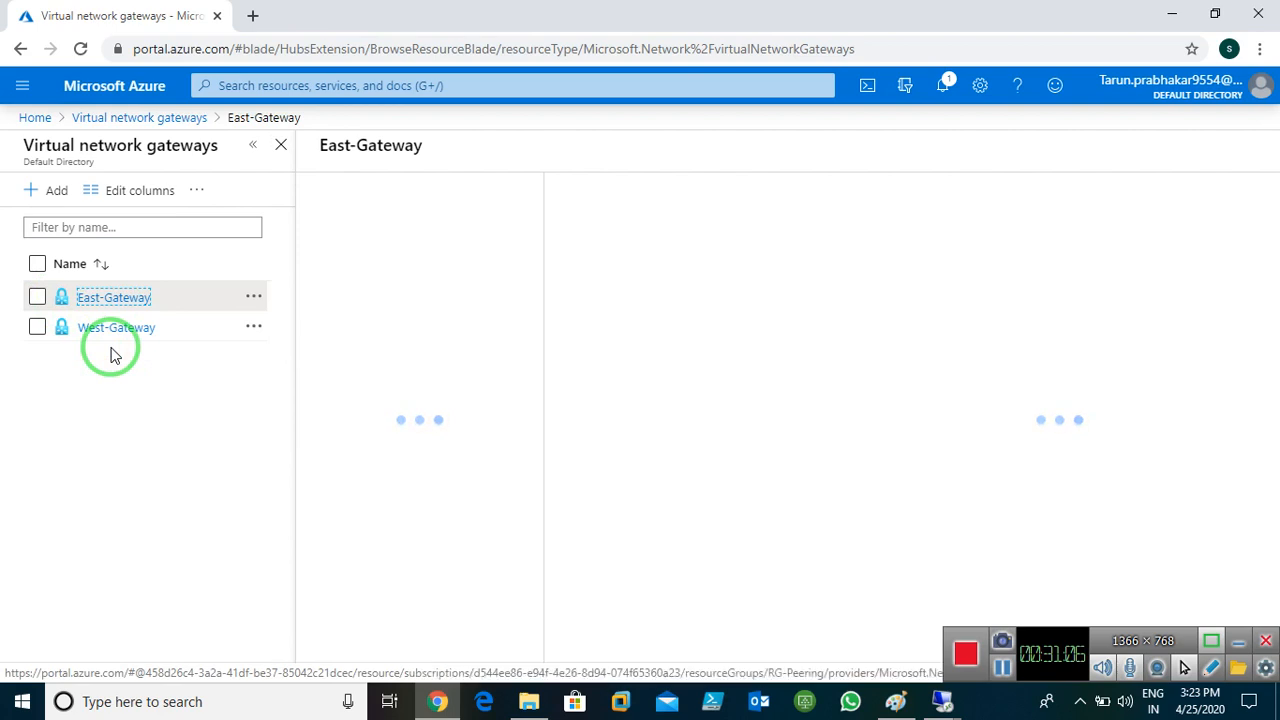
pyautogui.click(73, 451)
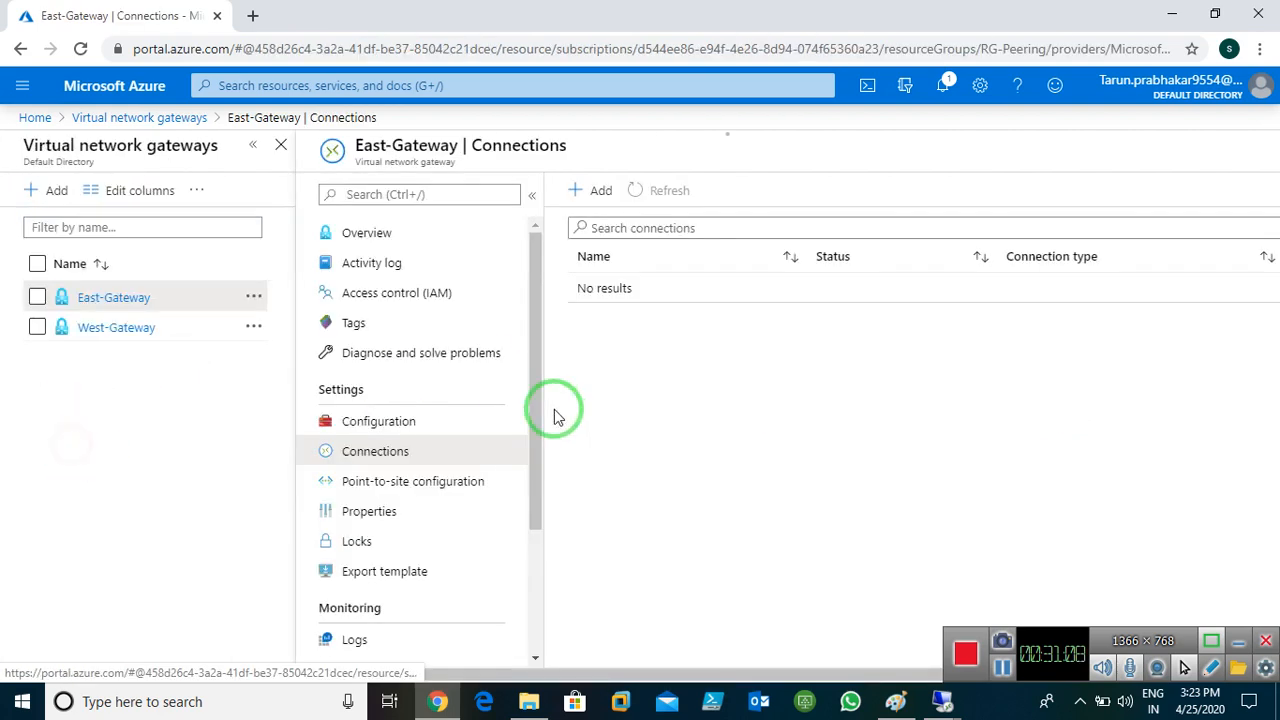